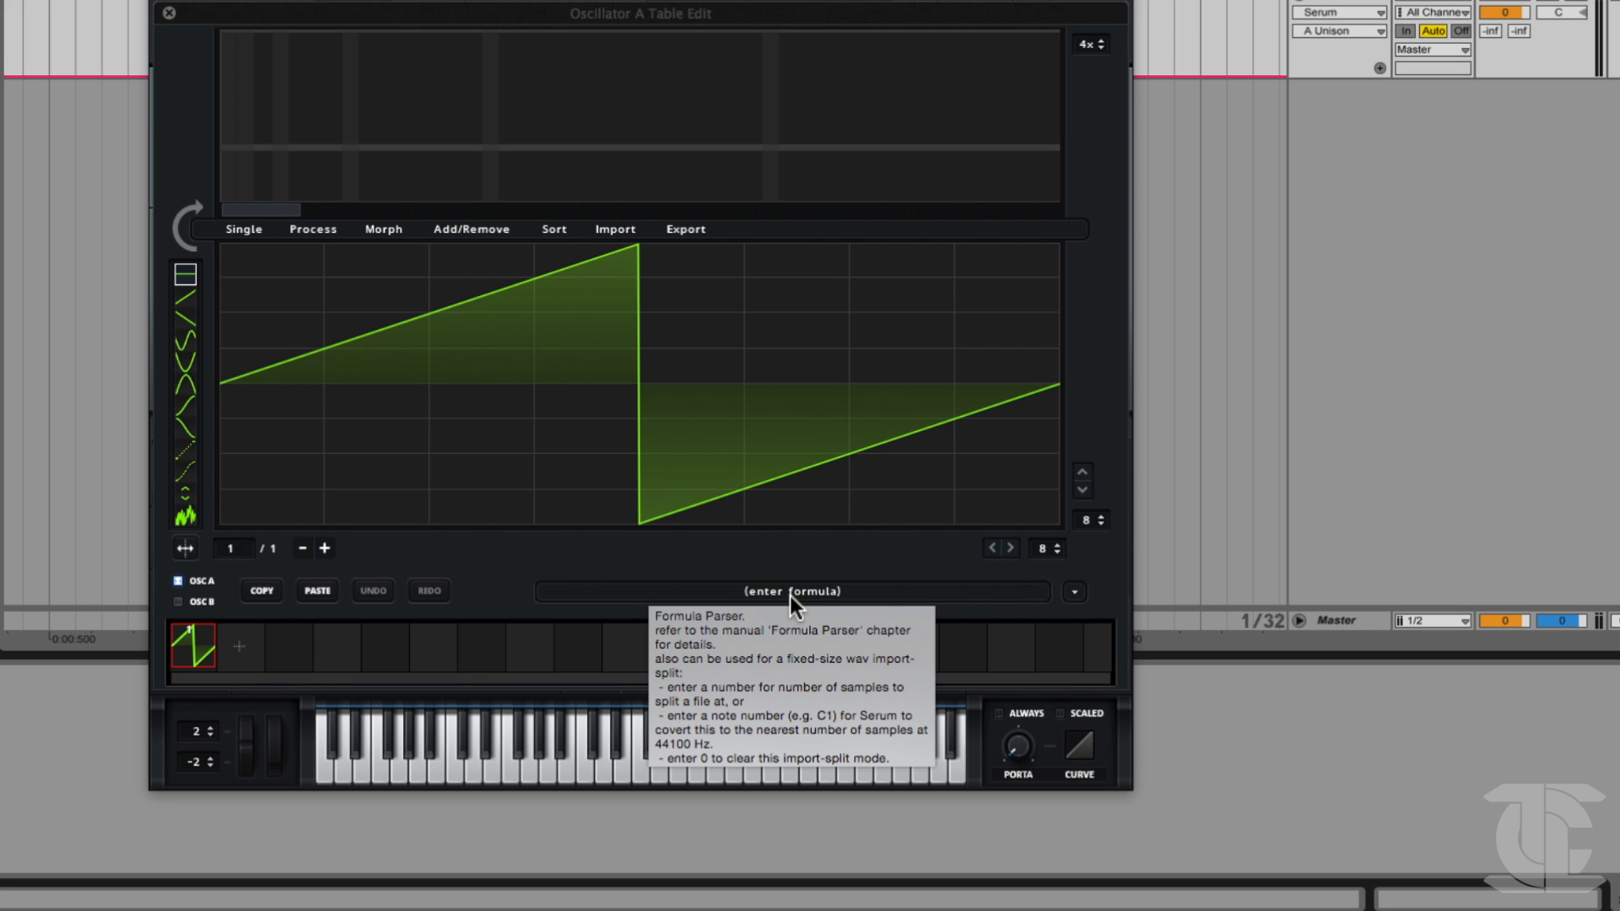
Set the wavetable import split to 674 samples (note C1) and import the UnisonBass clip into oscillator A's table.
{"action": "left_click", "coordinate": [790, 594]}
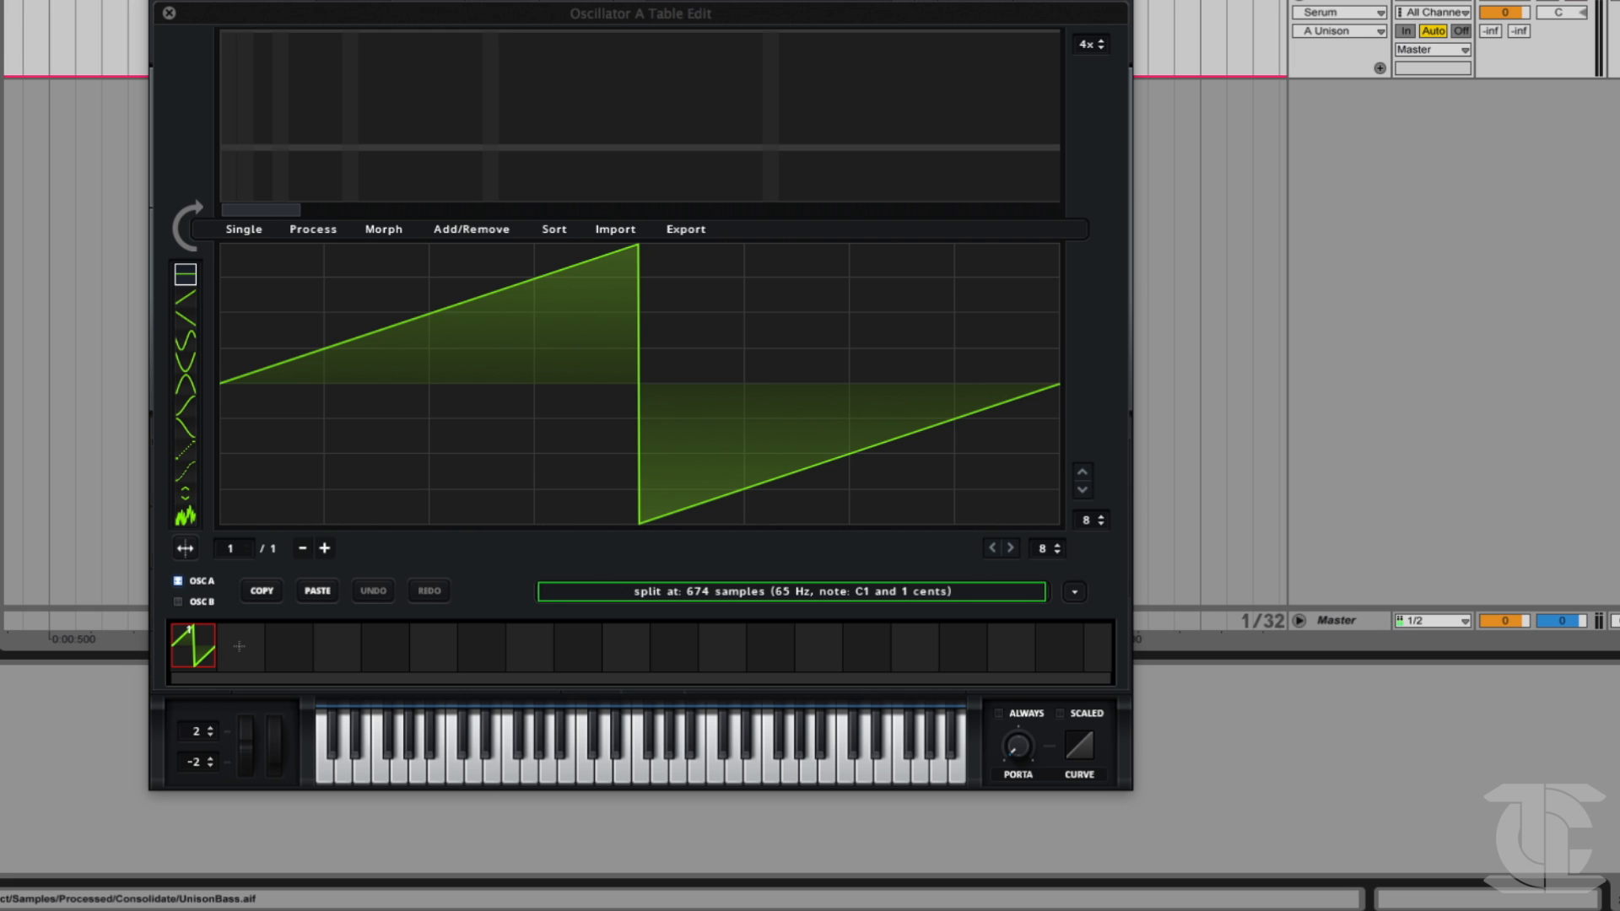
{"action": "left_click_drag", "start_coordinate": [1, 337], "coordinate": [414, 346]}
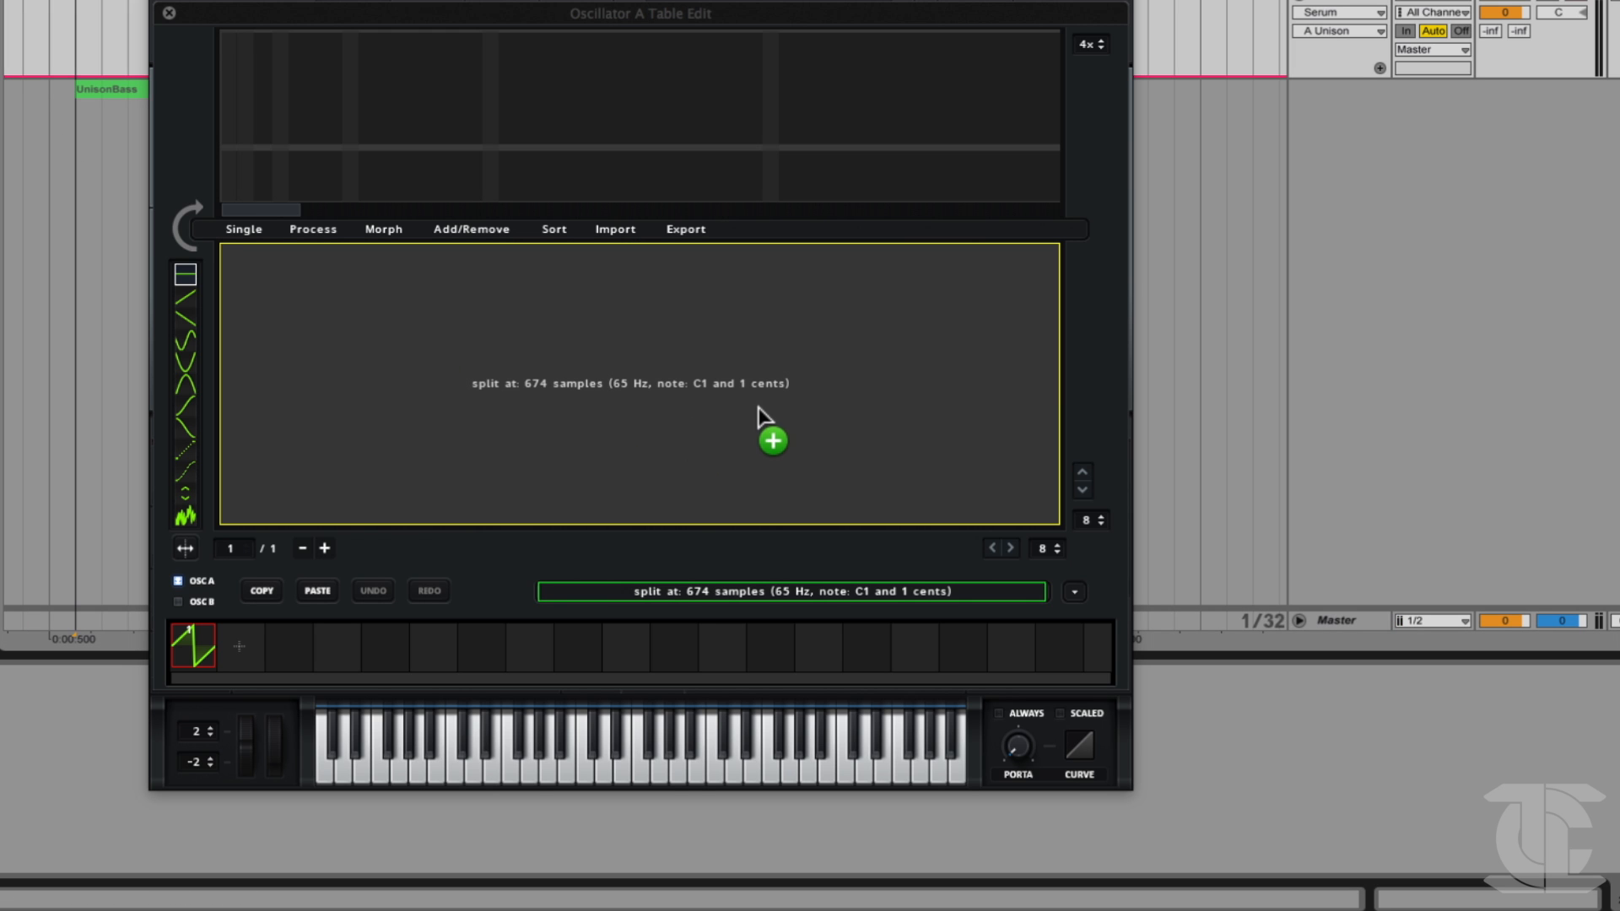
{"action": "left_click_drag", "start_coordinate": [813, 387], "coordinate": [812, 388]}
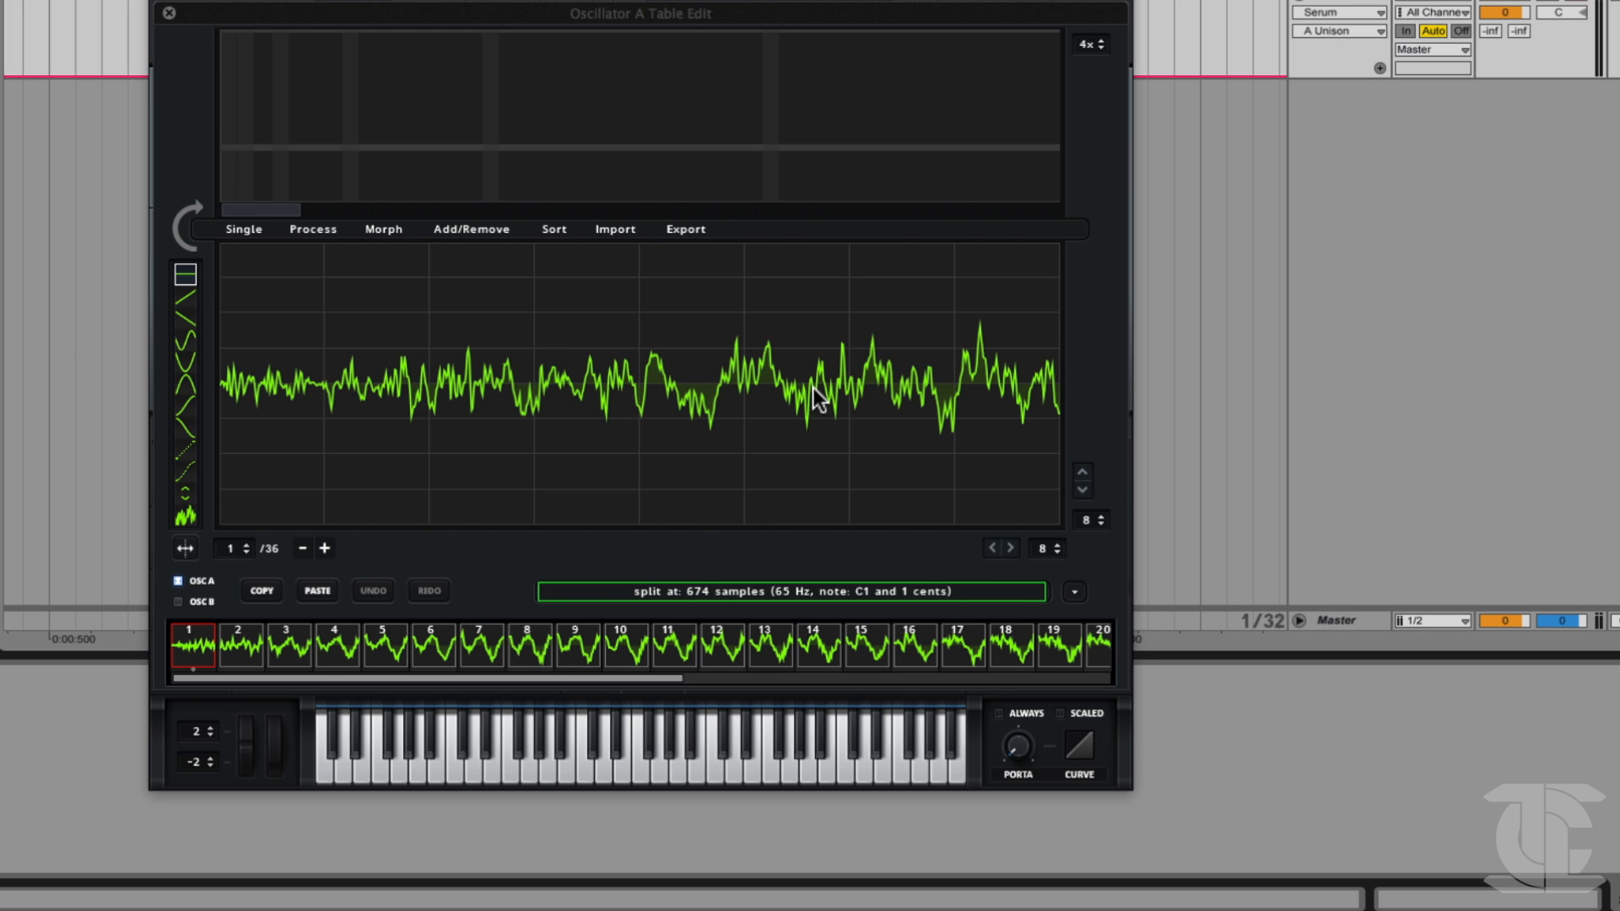
Examine how the waveform evolves across the imported frames by browsing the frame strip and sweeping the frame number.
{"action": "left_click", "coordinate": [528, 648]}
{"action": "left_click_drag", "start_coordinate": [527, 662], "coordinate": [918, 660]}
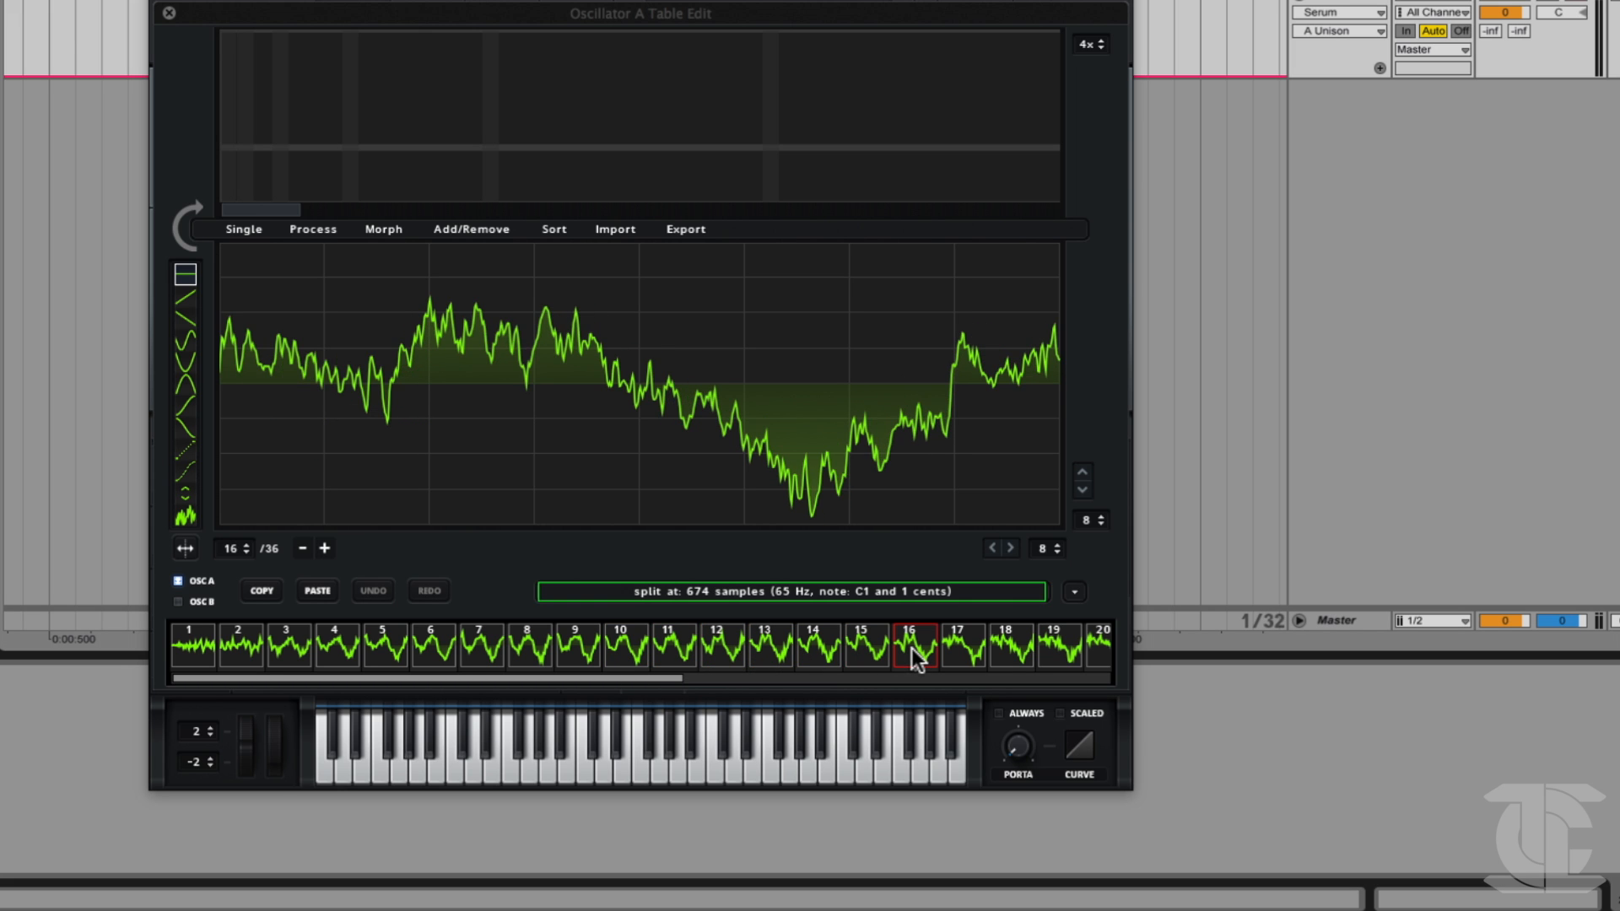
{"action": "left_click_drag", "start_coordinate": [818, 654], "coordinate": [612, 649]}
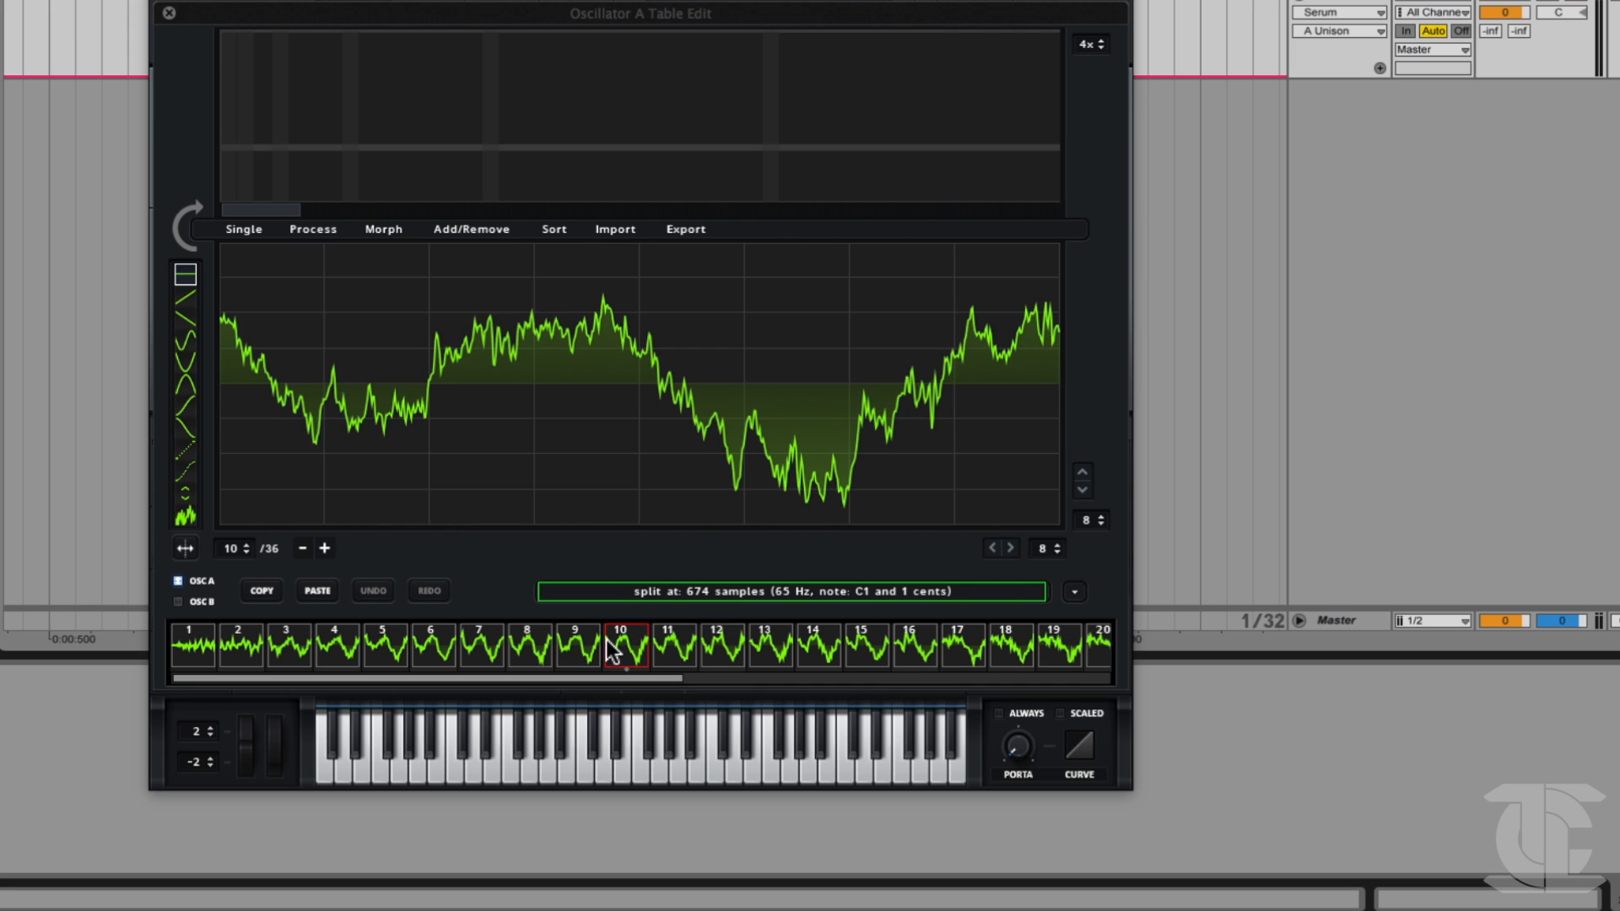
{"action": "left_click_drag", "start_coordinate": [456, 658], "coordinate": [264, 655]}
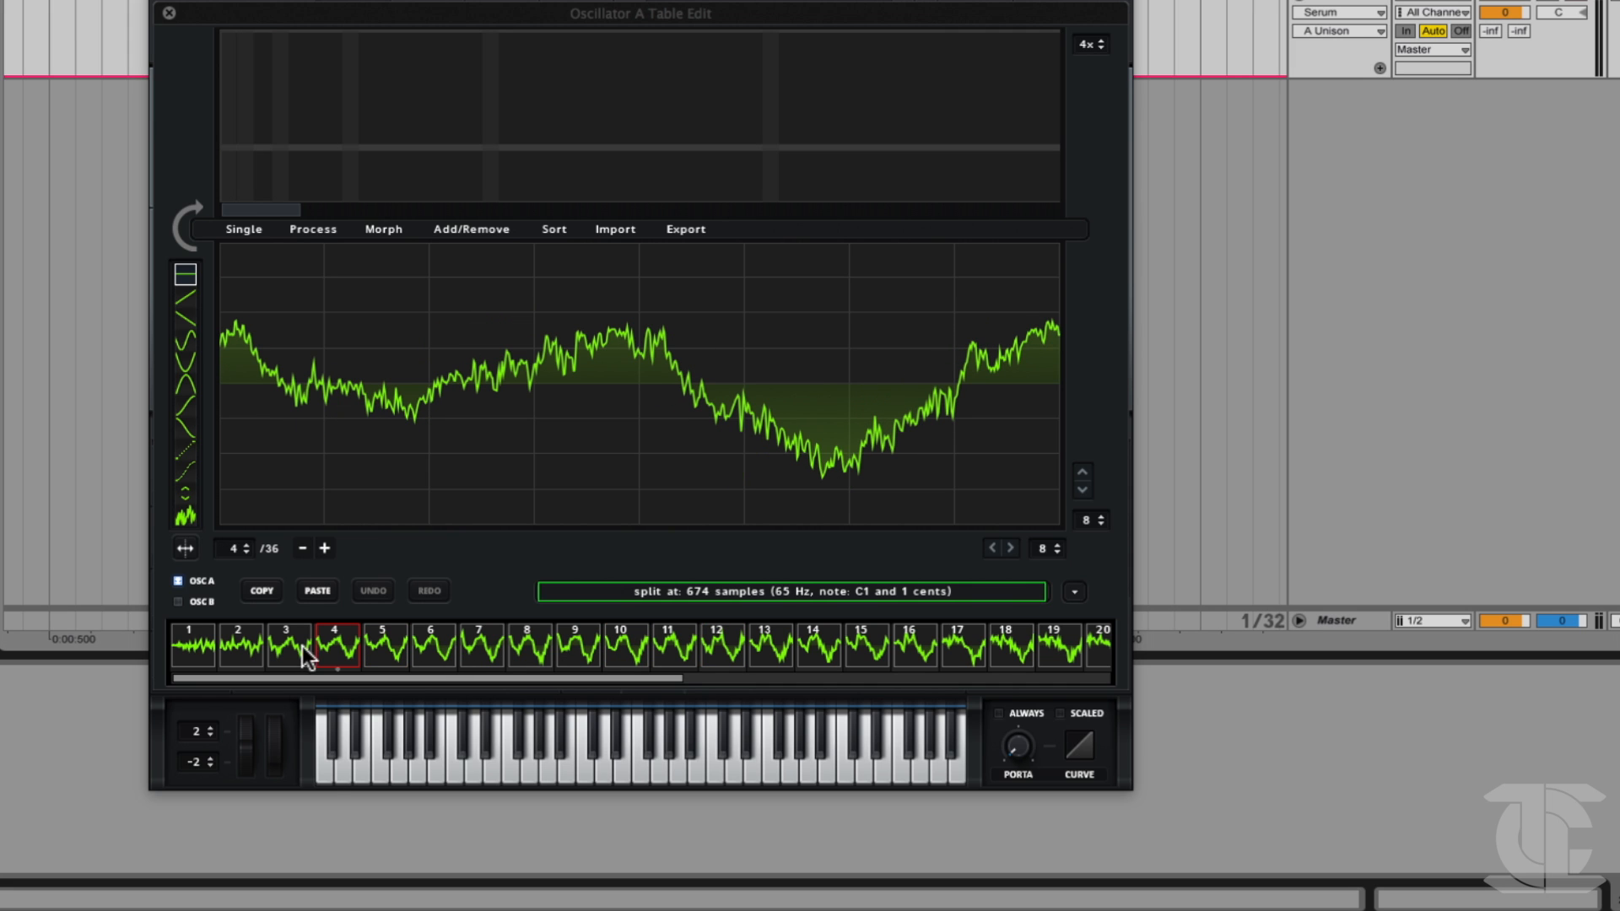
{"action": "left_click", "coordinate": [487, 658]}
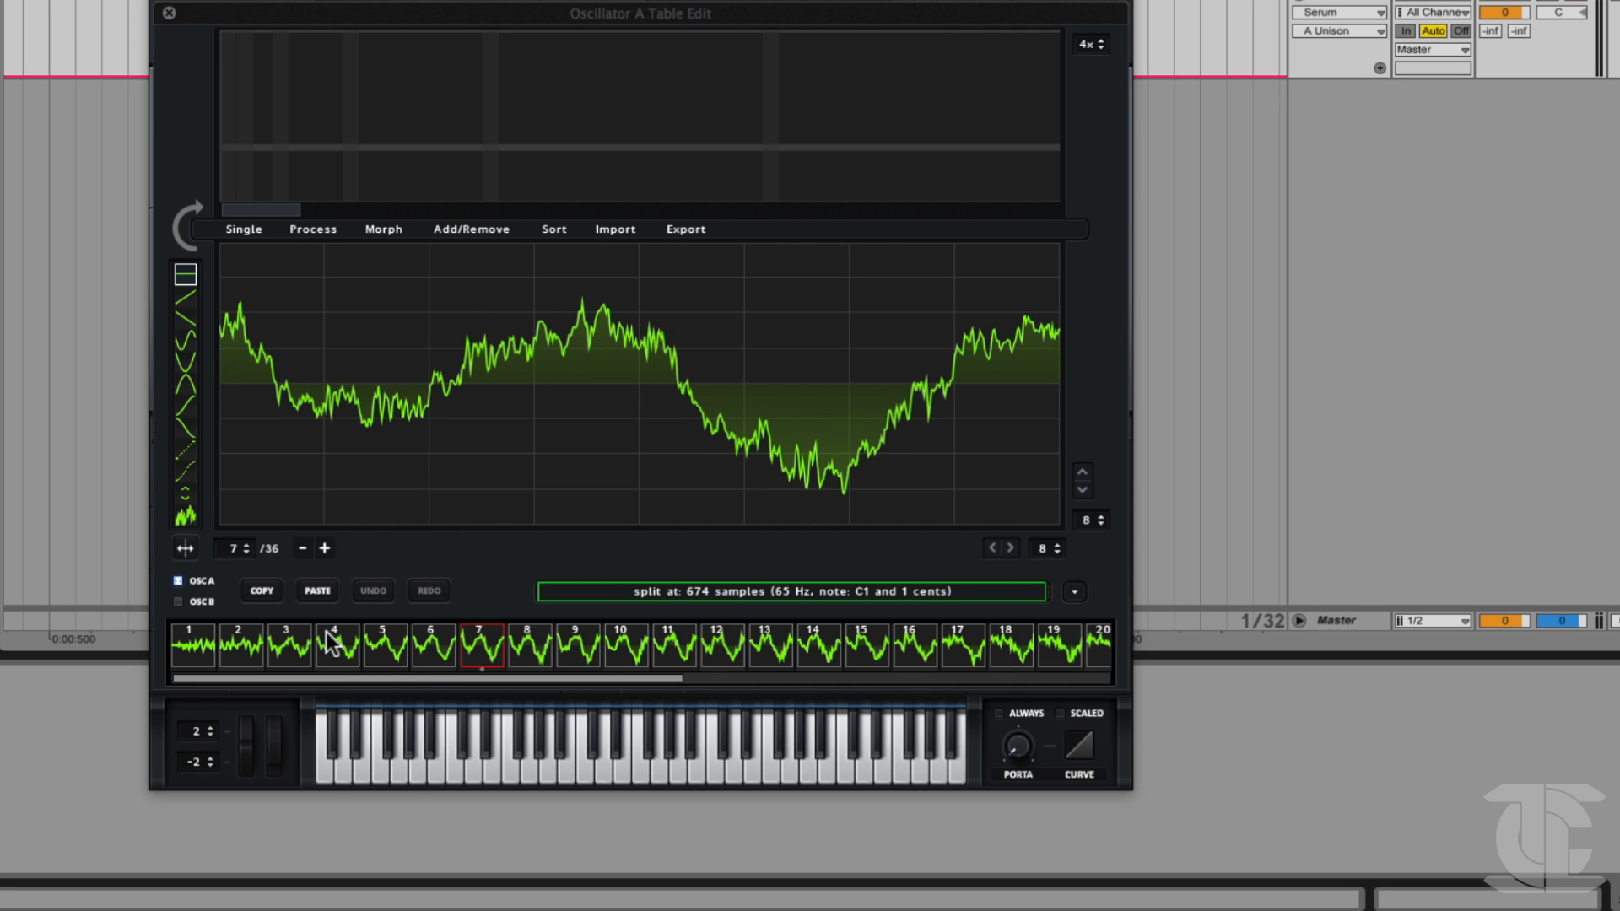
{"action": "mouse_move", "coordinate": [231, 546]}
{"action": "left_mouse_down"}
{"action": "mouse_move", "coordinate": [248, 490]}
{"action": "mouse_move", "coordinate": [230, 545]}
{"action": "mouse_move", "coordinate": [243, 500]}
{"action": "mouse_move", "coordinate": [236, 537]}
{"action": "mouse_move", "coordinate": [238, 517]}
{"action": "left_mouse_up"}
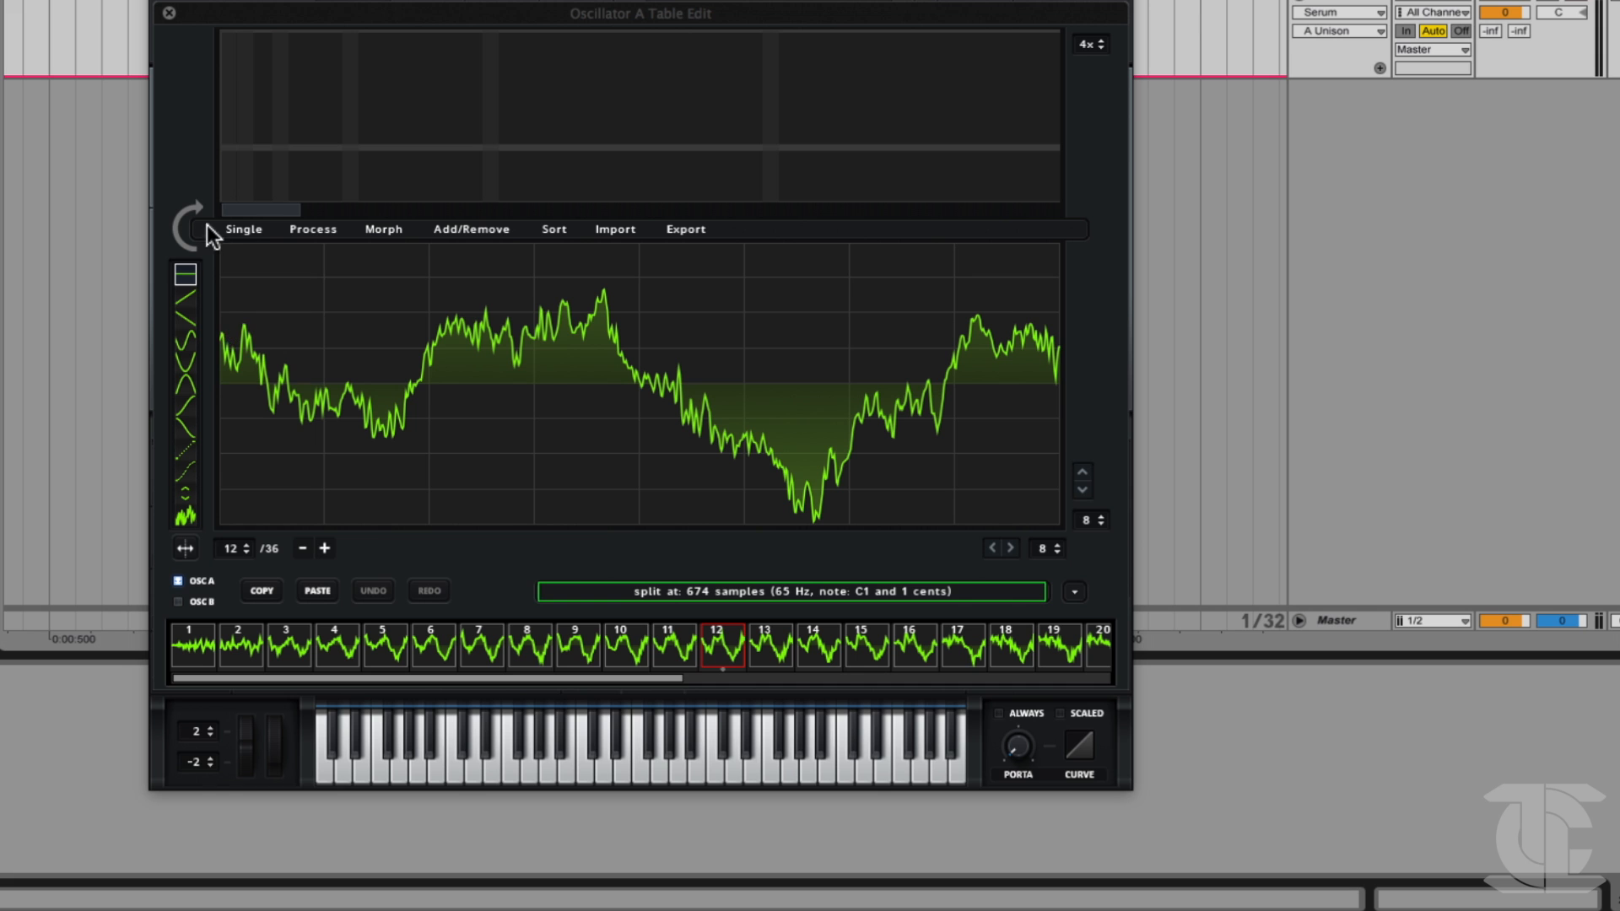
{"action": "left_click_drag", "start_coordinate": [240, 554], "coordinate": [205, 519]}
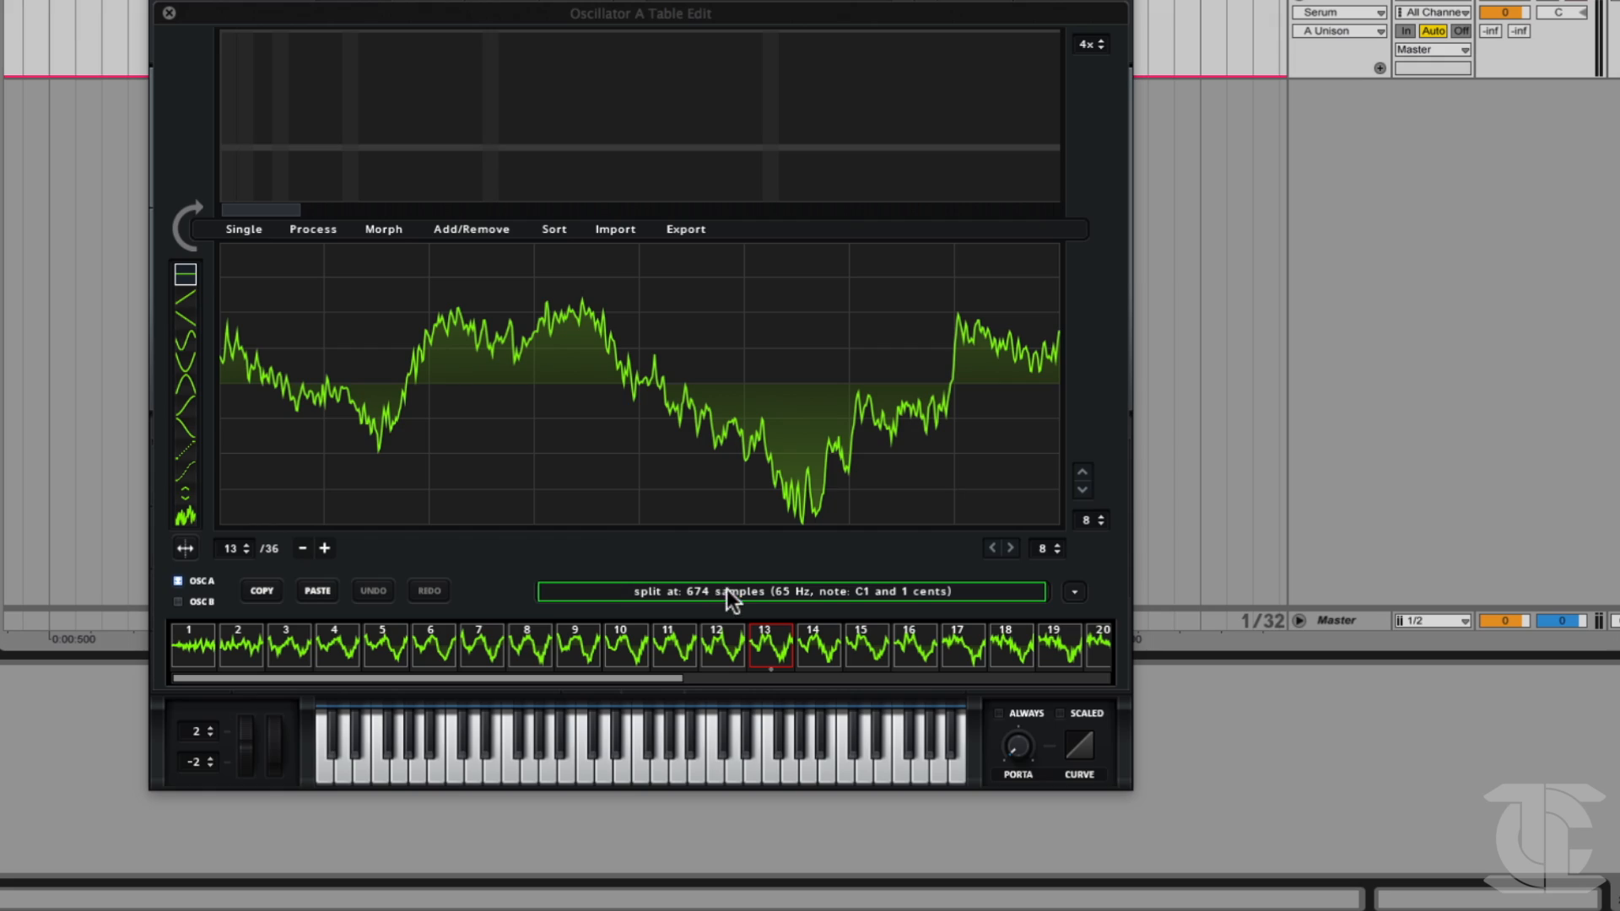
{"action": "mouse_move", "coordinate": [229, 549]}
{"action": "left_mouse_down"}
{"action": "mouse_move", "coordinate": [216, 618]}
{"action": "mouse_move", "coordinate": [239, 513]}
{"action": "mouse_move", "coordinate": [211, 594]}
{"action": "mouse_move", "coordinate": [215, 550]}
{"action": "left_mouse_up"}
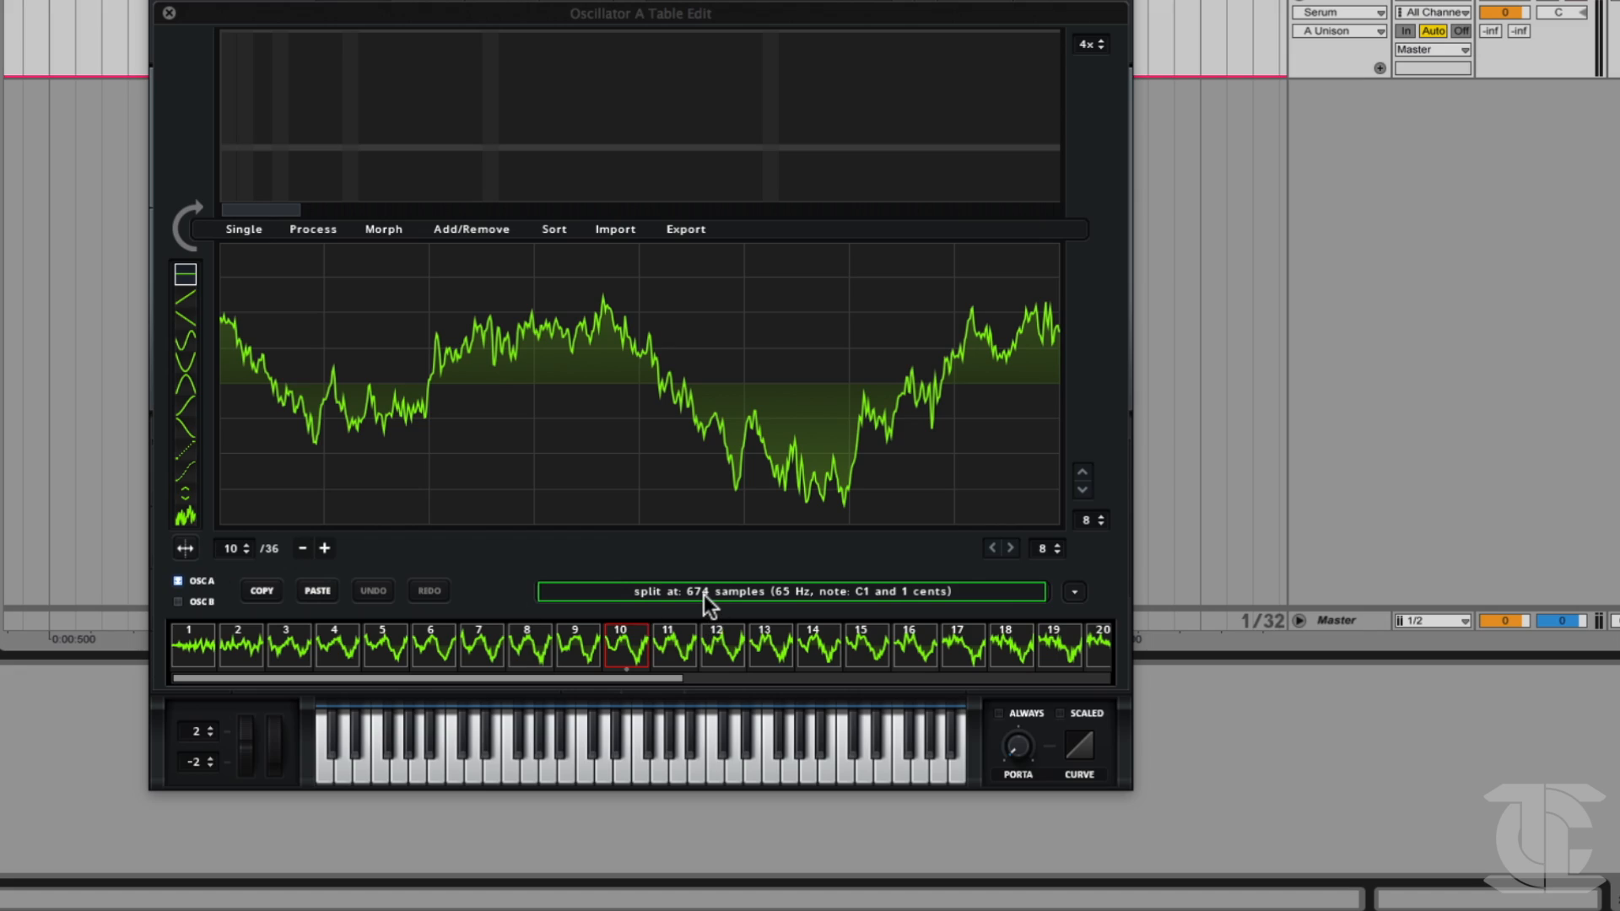
{"action": "mouse_move", "coordinate": [703, 595]}
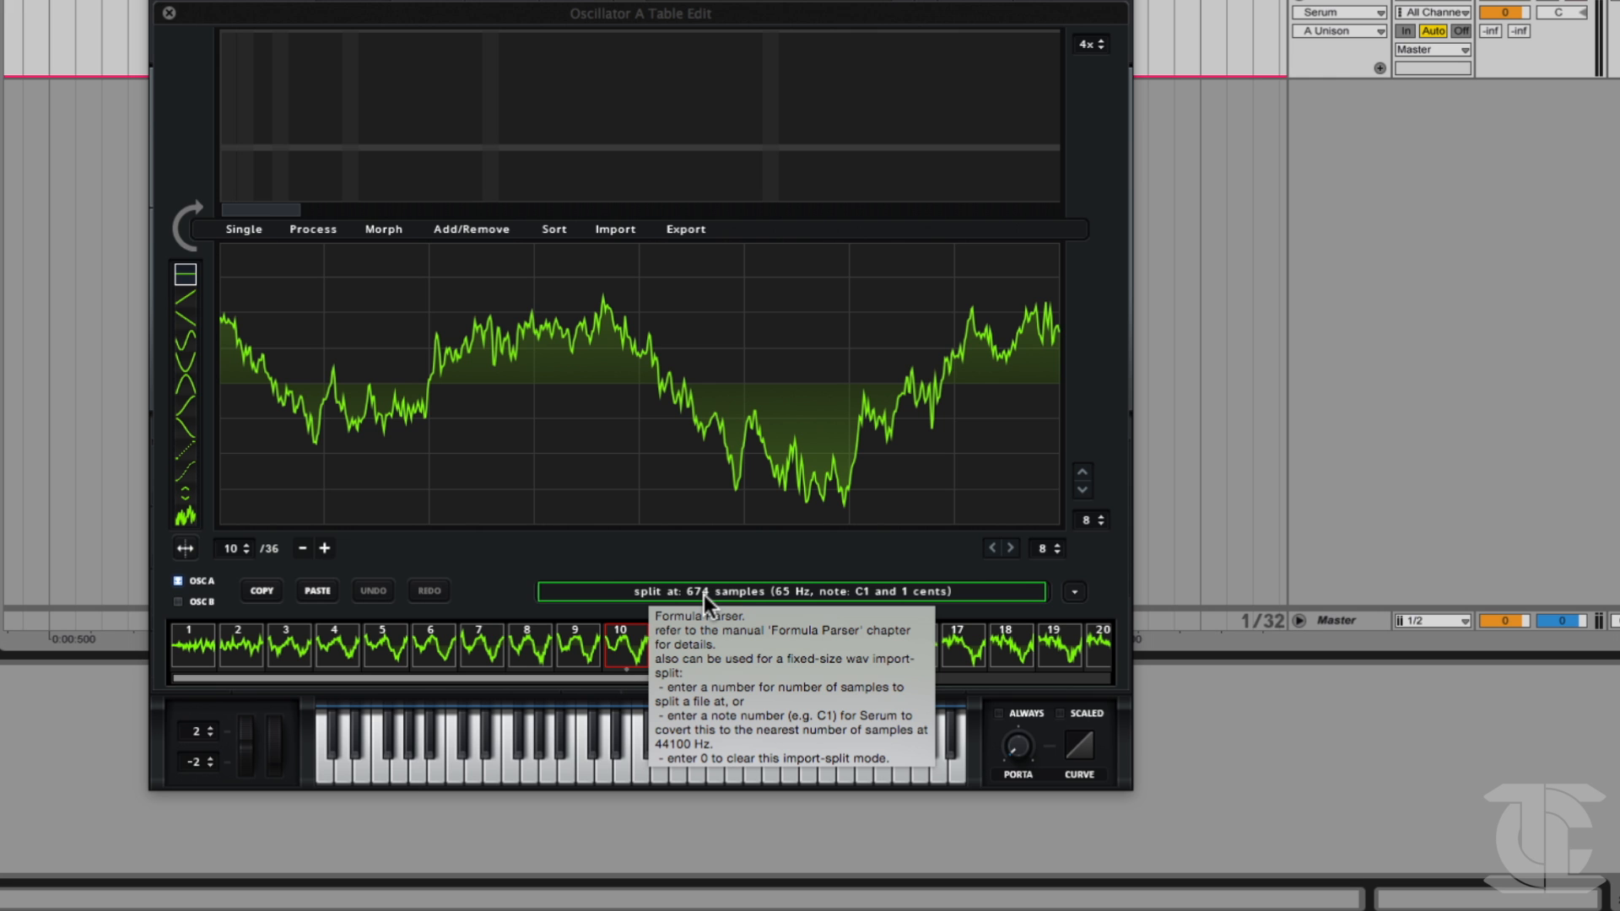
{"action": "mouse_move", "coordinate": [236, 555]}
{"action": "left_mouse_down"}
{"action": "mouse_move", "coordinate": [229, 606]}
{"action": "mouse_move", "coordinate": [236, 554]}
{"action": "left_mouse_up"}
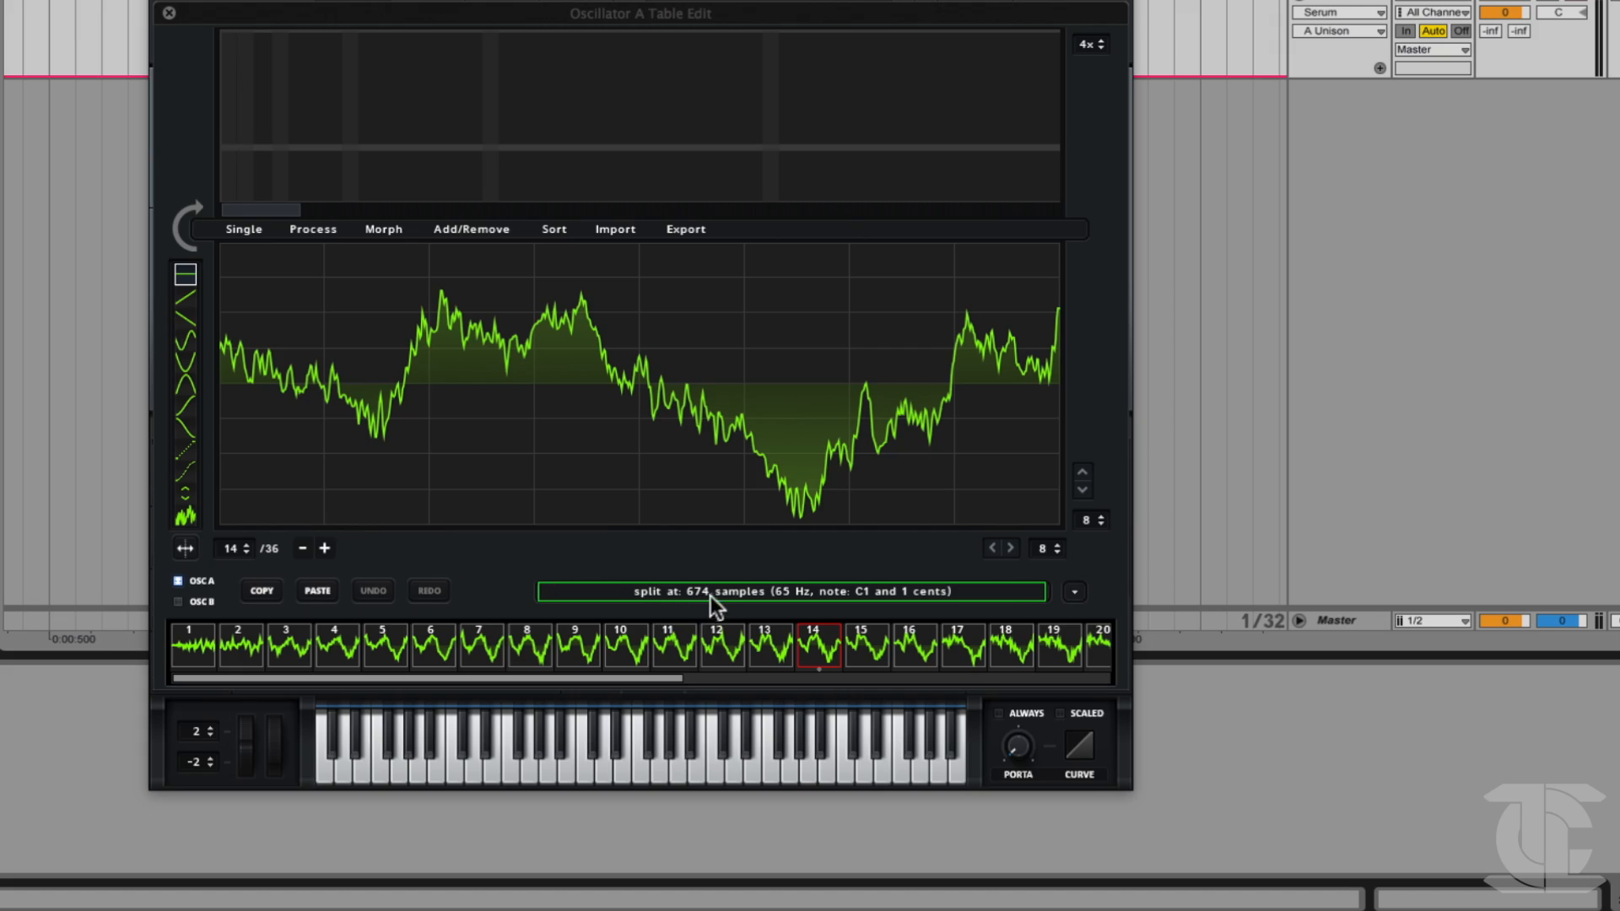
{"action": "mouse_move", "coordinate": [727, 594]}
{"action": "mouse_move", "coordinate": [218, 550]}
{"action": "left_mouse_down"}
{"action": "mouse_move", "coordinate": [195, 581]}
{"action": "mouse_move", "coordinate": [191, 566]}
{"action": "left_mouse_up"}
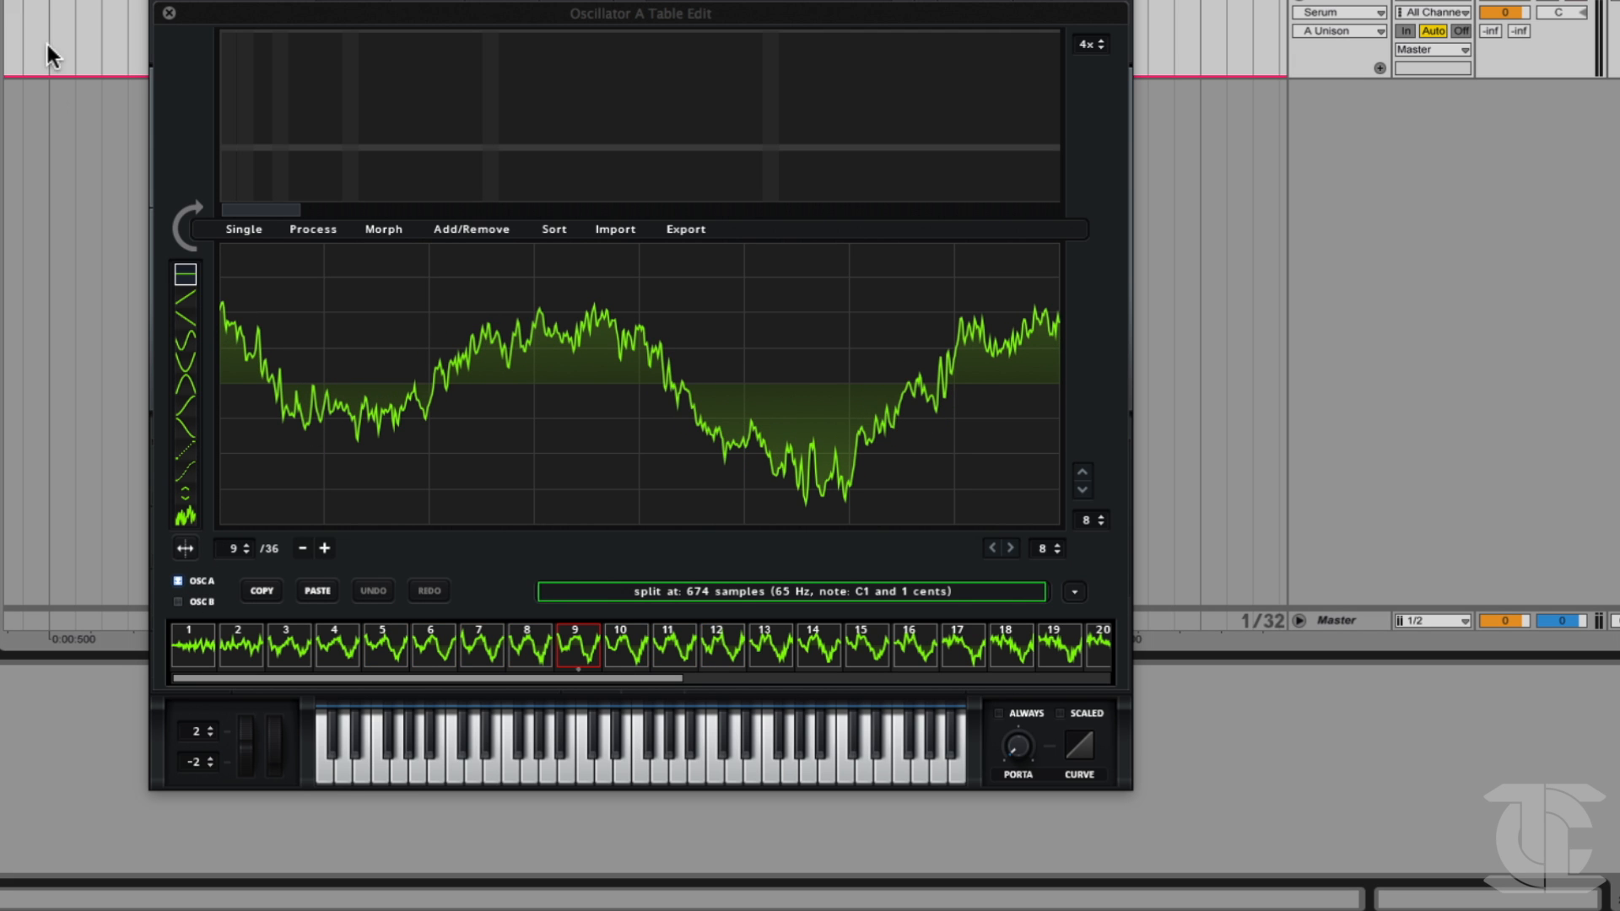
{"action": "left_click_drag", "start_coordinate": [234, 546], "coordinate": [331, 561]}
Inspect the last frames of the wavetable from 36 back to 27 to judge where the waveform fades to near silence.
{"action": "left_click_drag", "start_coordinate": [549, 677], "coordinate": [1034, 687]}
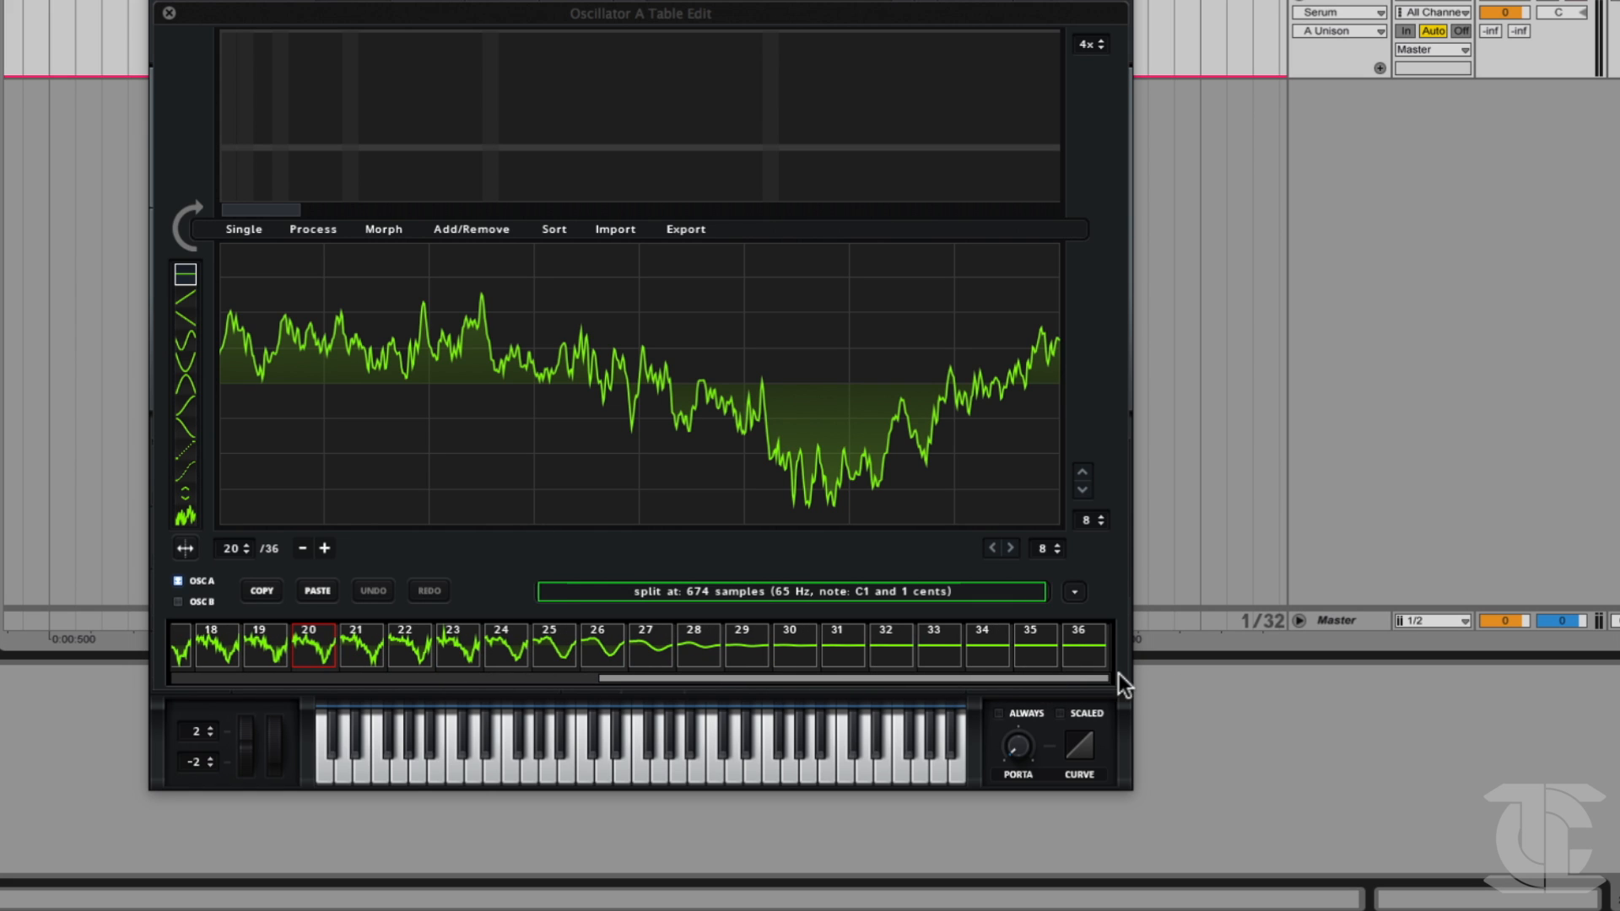
{"action": "left_click", "coordinate": [1090, 658]}
{"action": "left_click", "coordinate": [1040, 649]}
{"action": "left_click", "coordinate": [1003, 654]}
{"action": "left_click", "coordinate": [950, 648]}
{"action": "left_click", "coordinate": [894, 647]}
{"action": "left_click", "coordinate": [857, 647]}
{"action": "left_click", "coordinate": [802, 644]}
{"action": "left_click", "coordinate": [763, 641]}
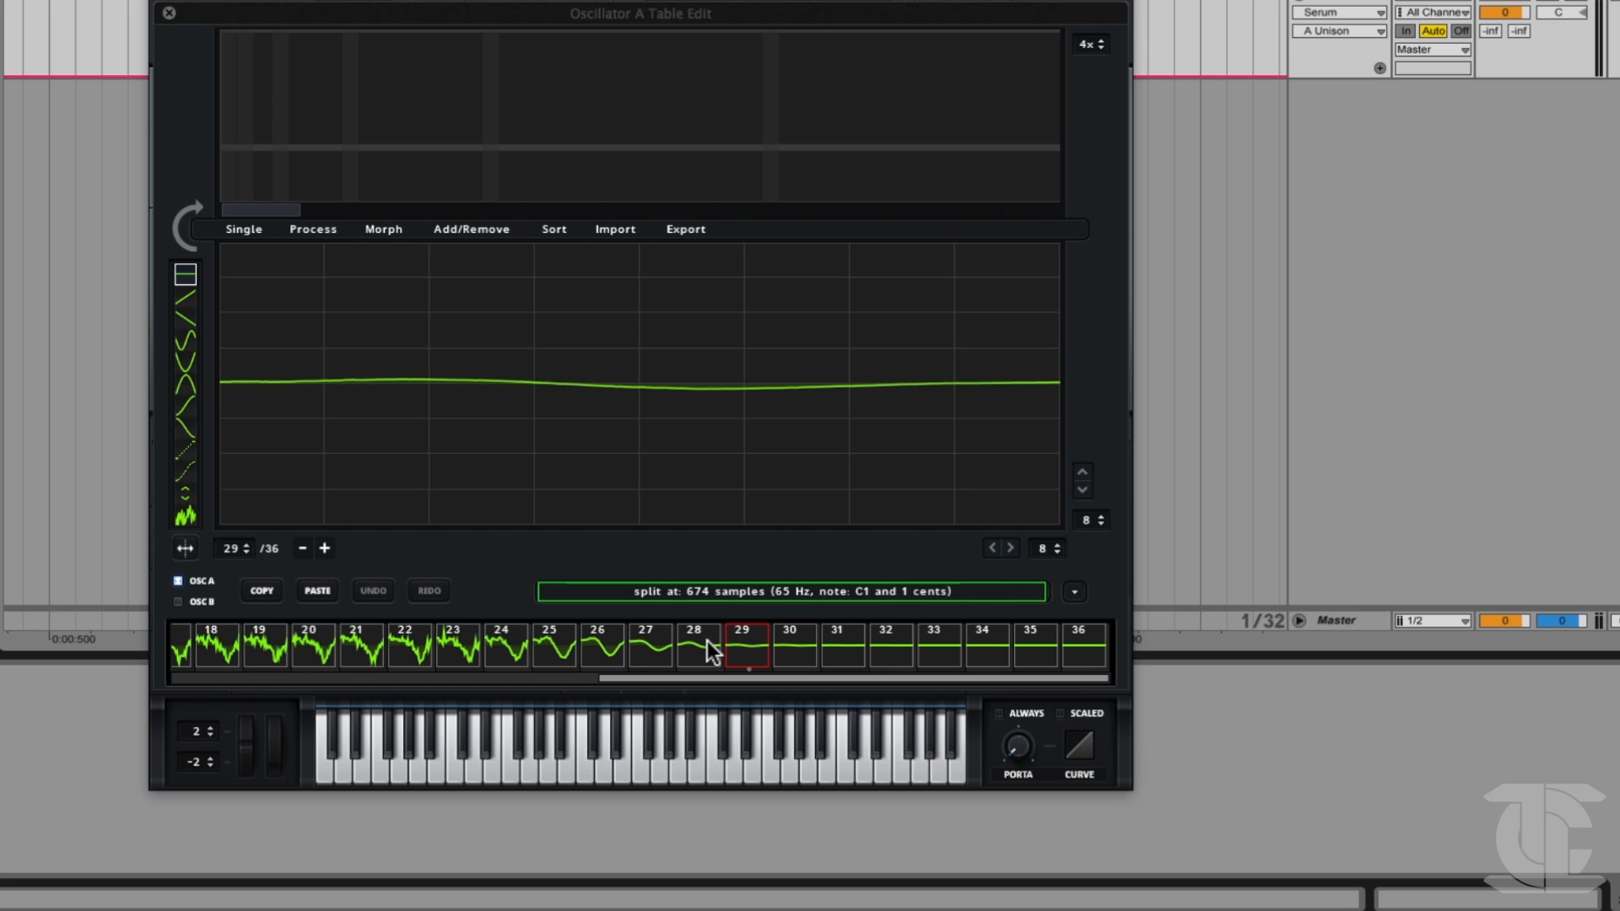
{"action": "left_click", "coordinate": [789, 661]}
{"action": "left_click", "coordinate": [695, 647]}
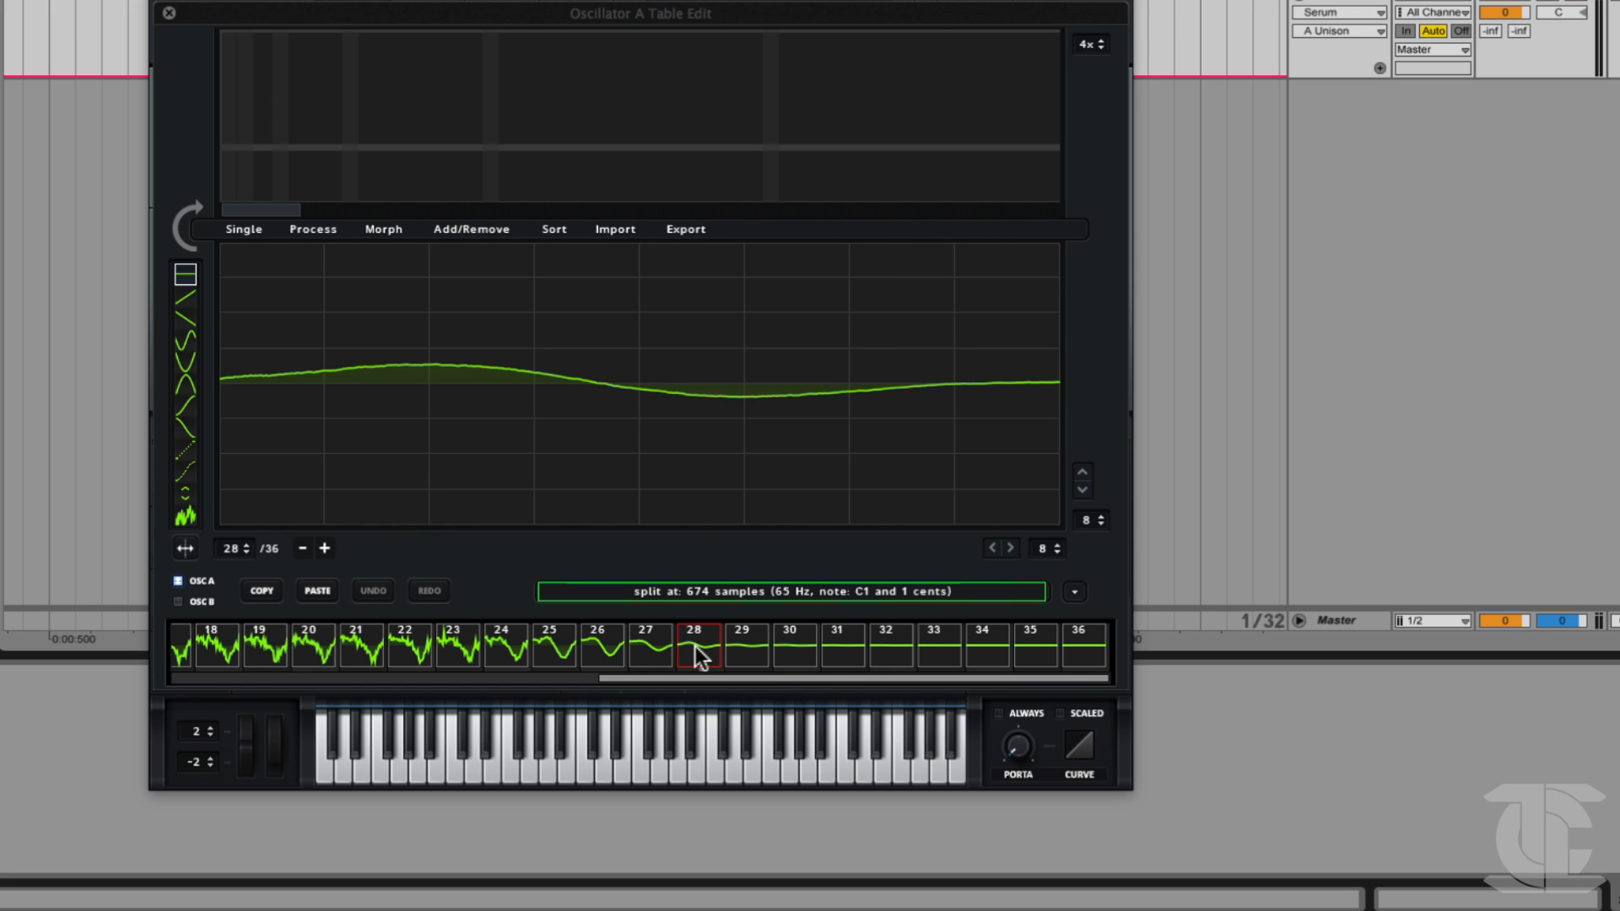
{"action": "left_click", "coordinate": [662, 654]}
{"action": "left_click", "coordinate": [682, 651]}
Remove the near-silent frames 29 to 36 from the wavetable as a multiselection.
{"action": "left_click", "coordinate": [751, 657]}
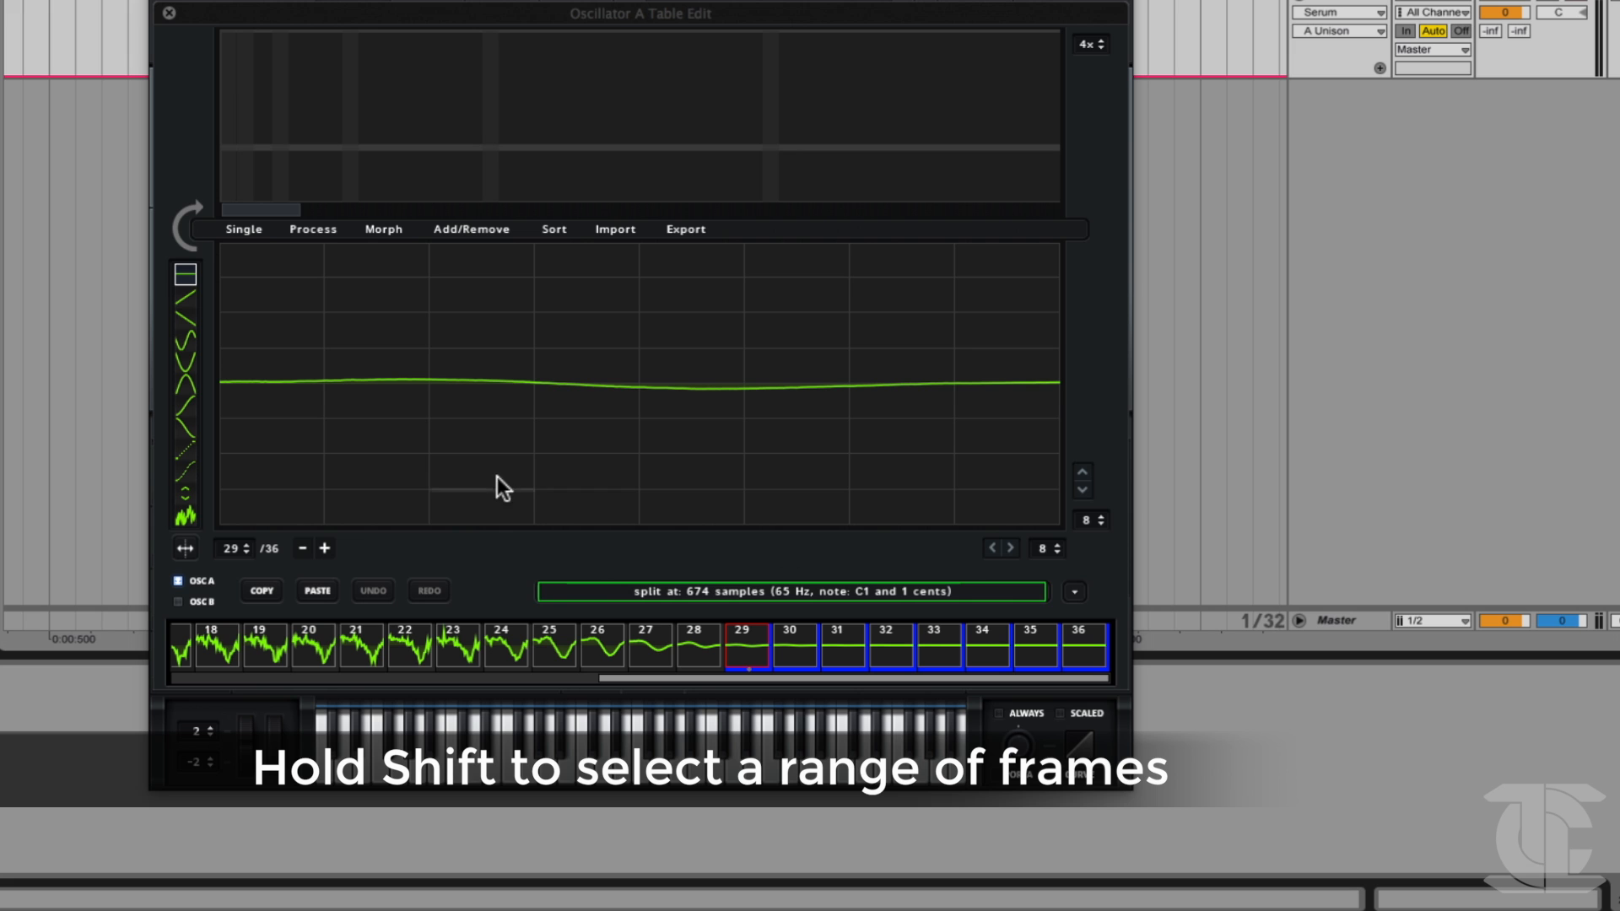
{"action": "left_click", "coordinate": [449, 225]}
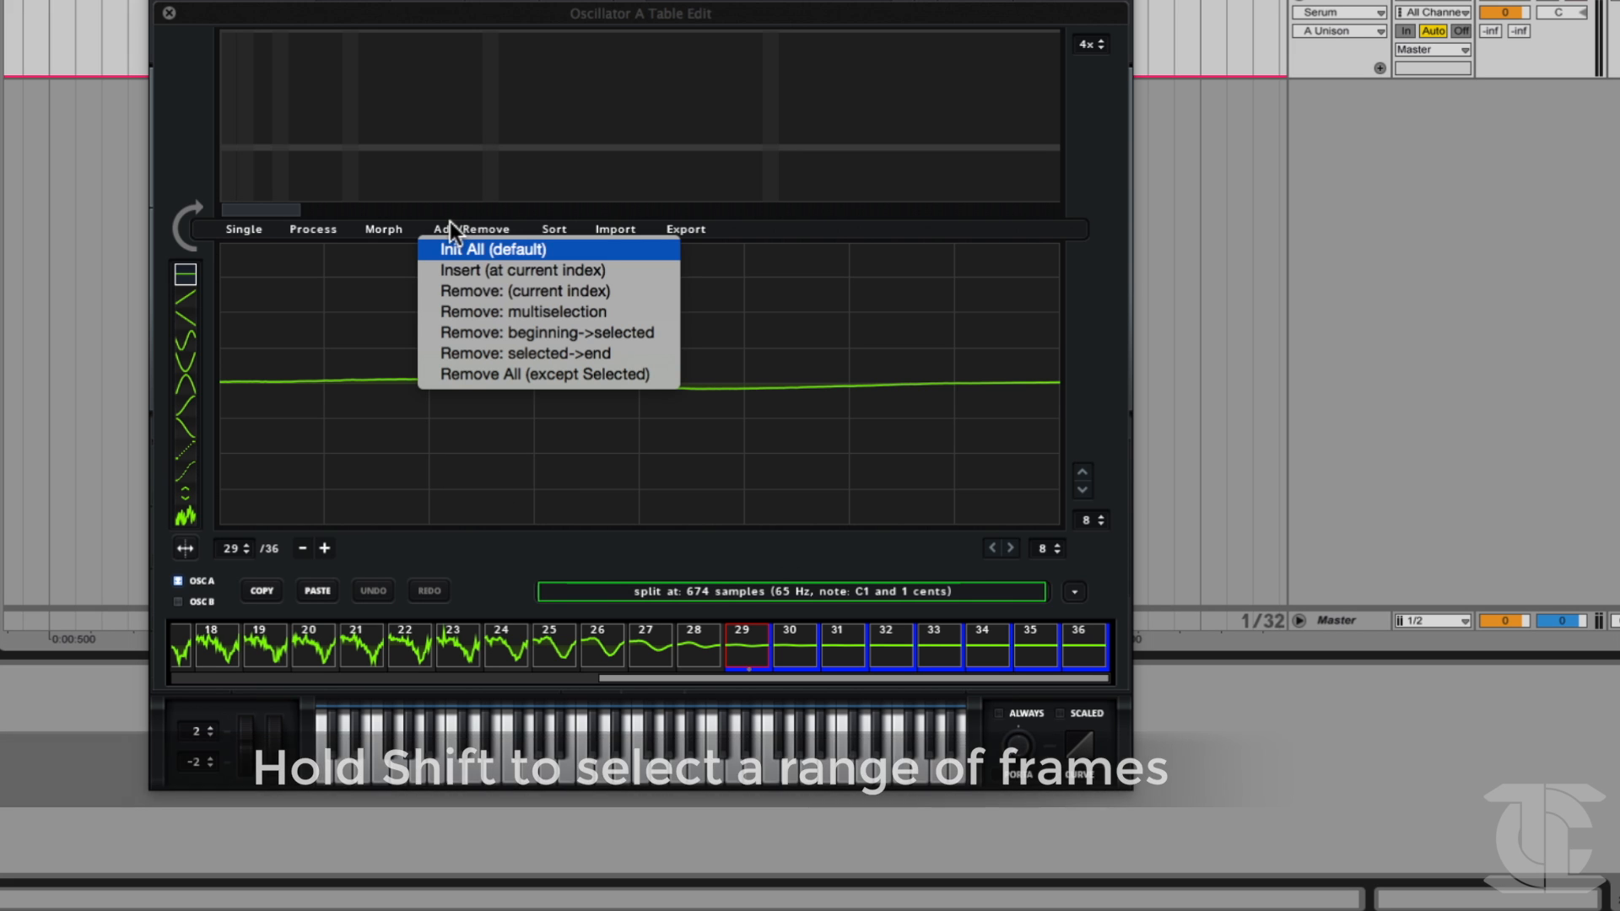
{"action": "left_click", "coordinate": [464, 304]}
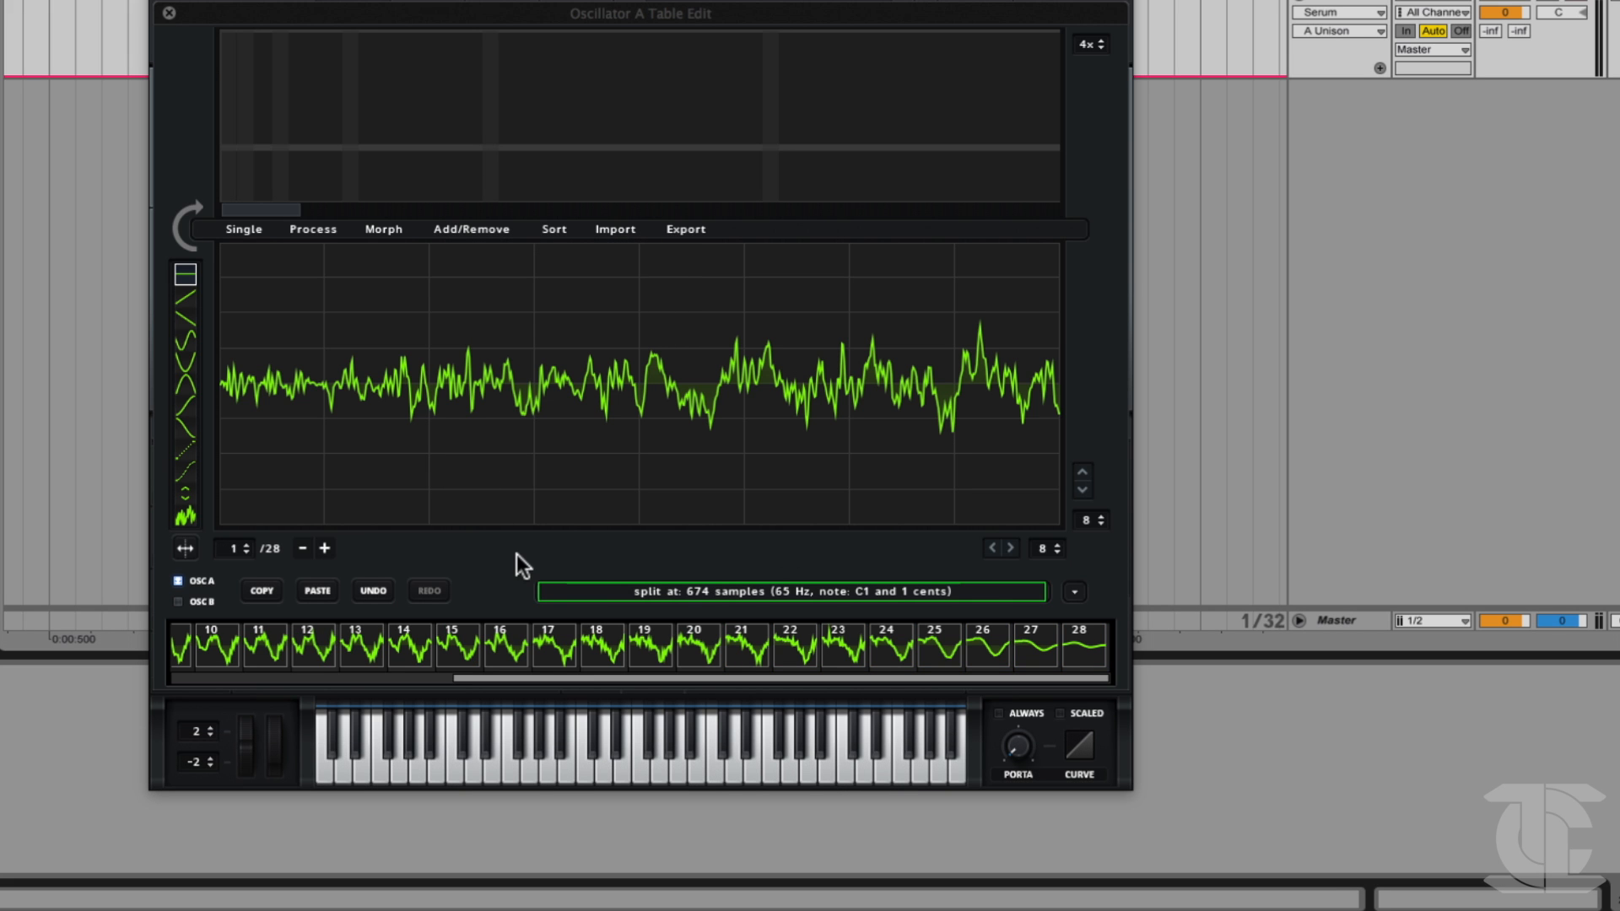
Check the trimmed wavetable by viewing its last frame and sweeping through the frames from 5 to 10.
{"action": "left_click", "coordinate": [1083, 662]}
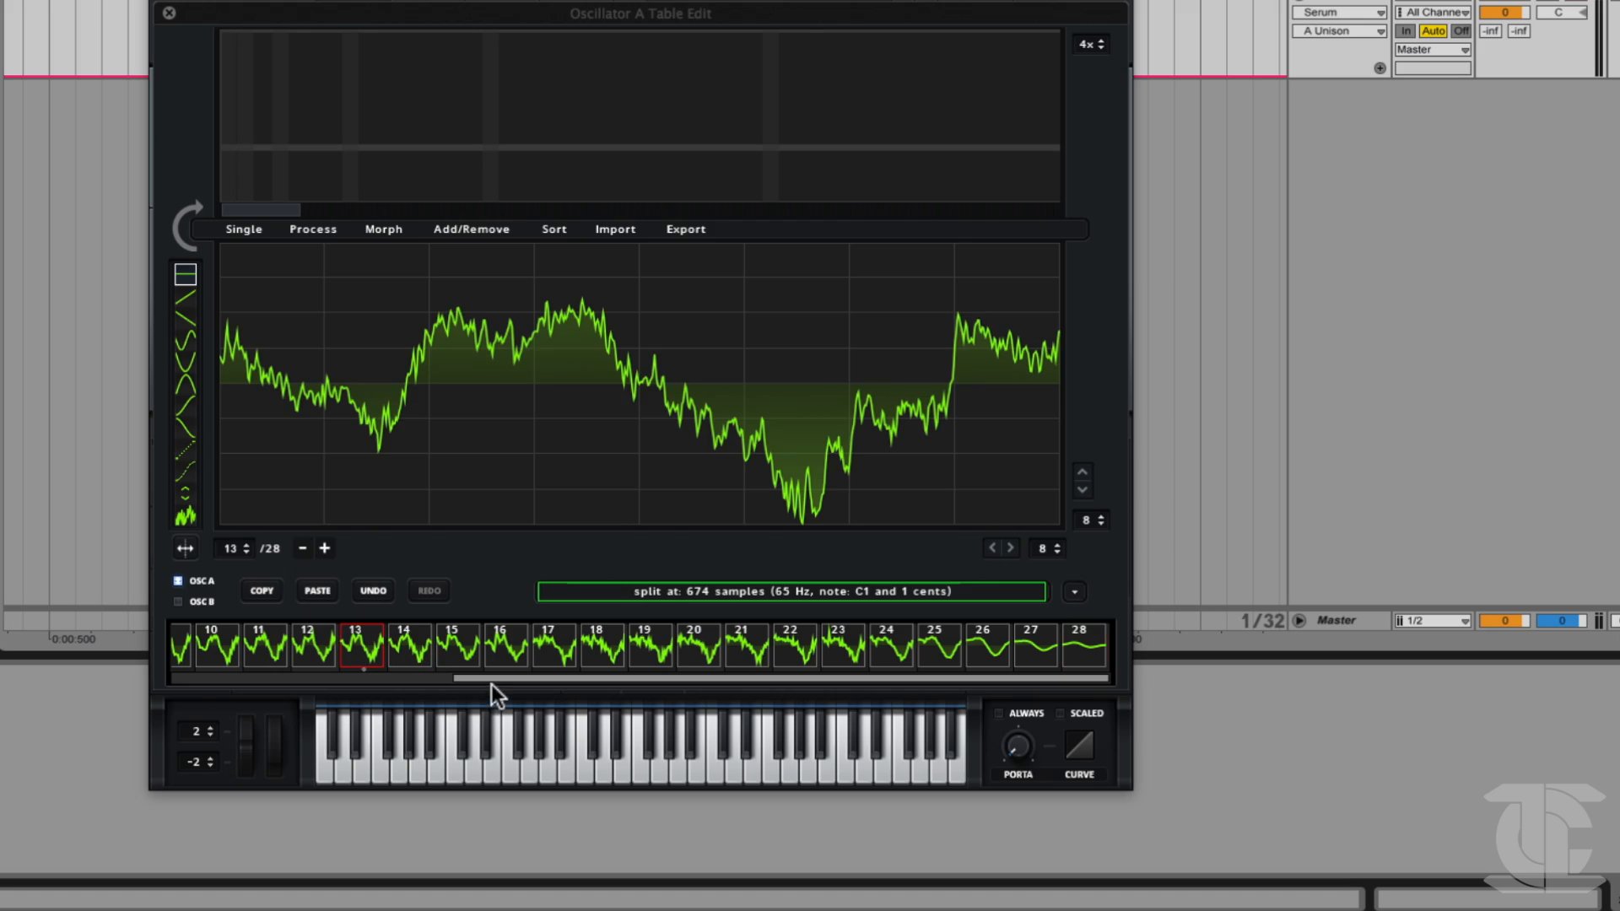
{"action": "left_click_drag", "start_coordinate": [491, 680], "coordinate": [209, 653]}
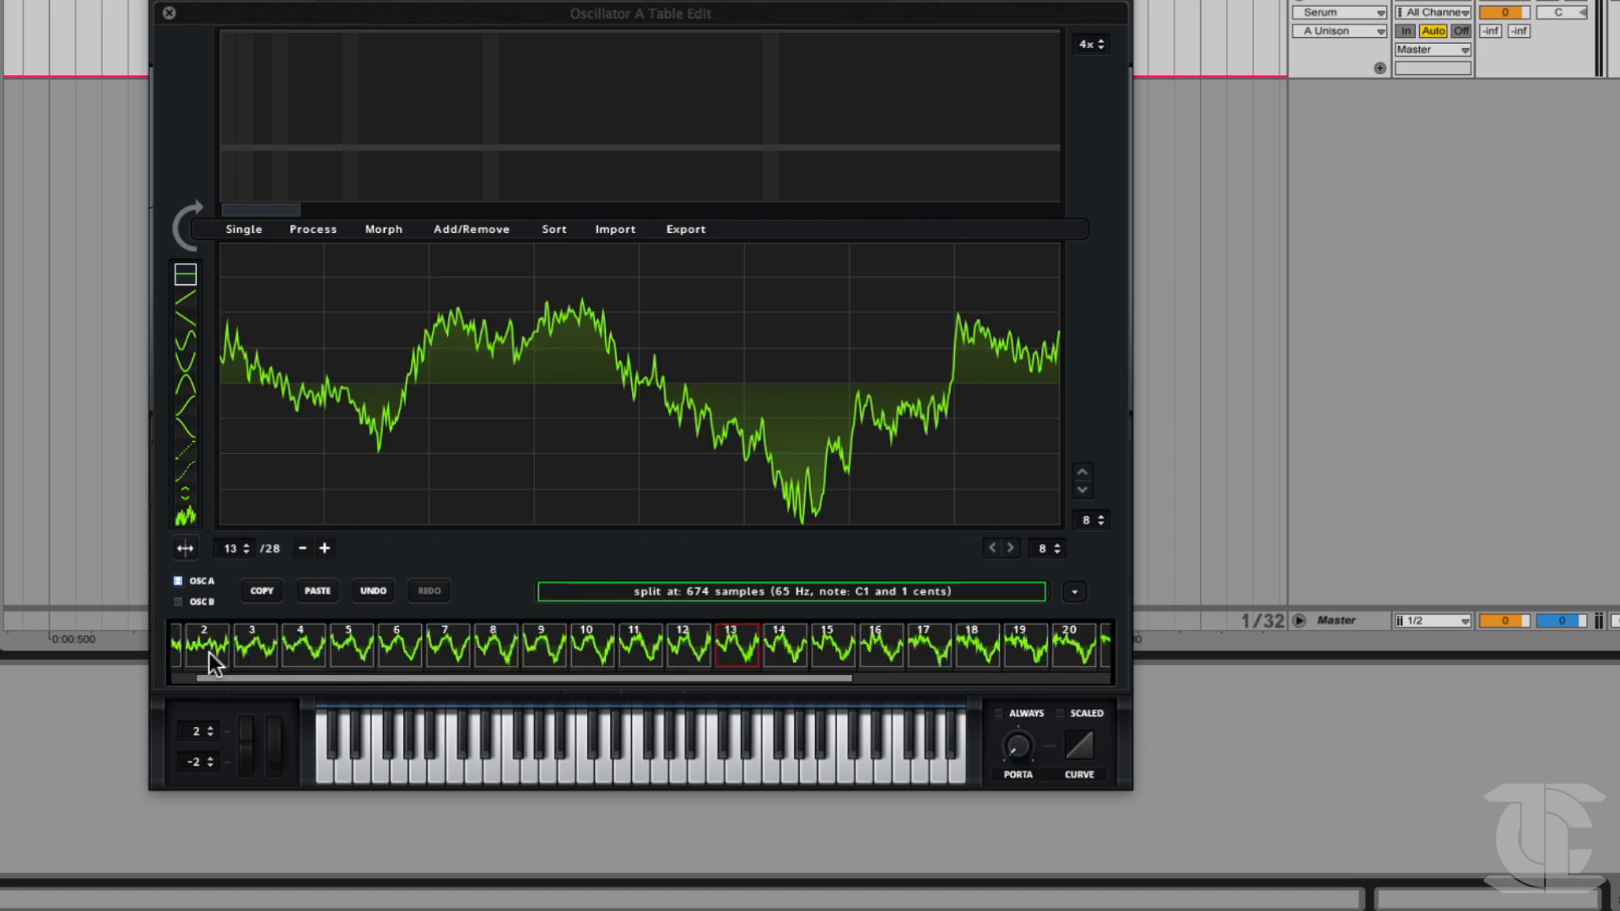
{"action": "left_click", "coordinate": [405, 657]}
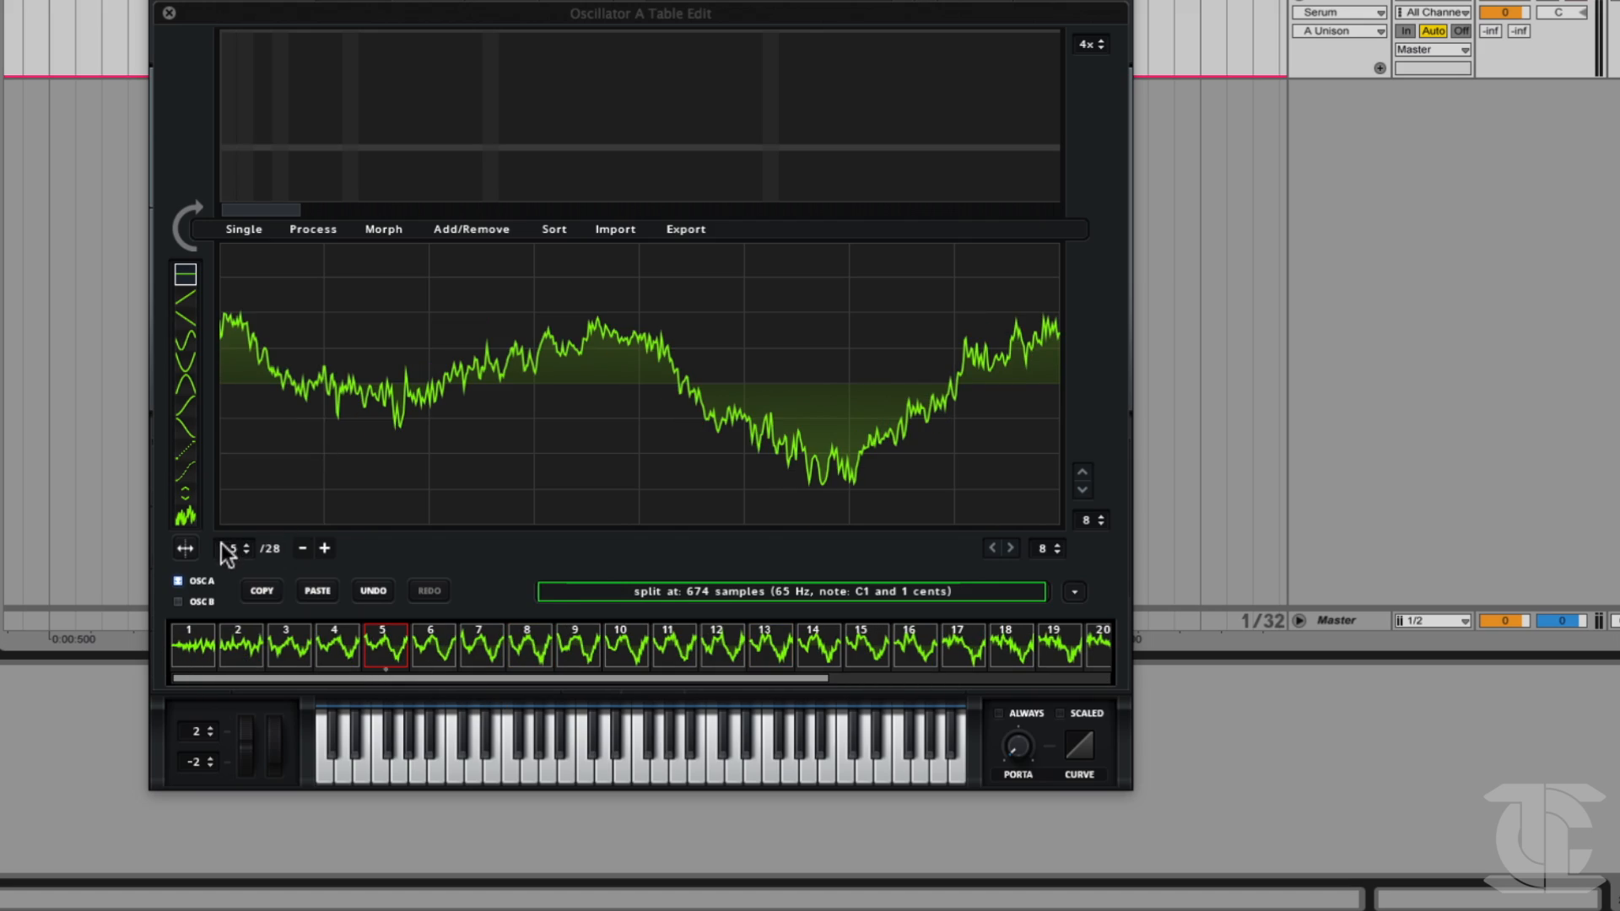
{"action": "left_click_drag", "start_coordinate": [229, 549], "coordinate": [231, 528]}
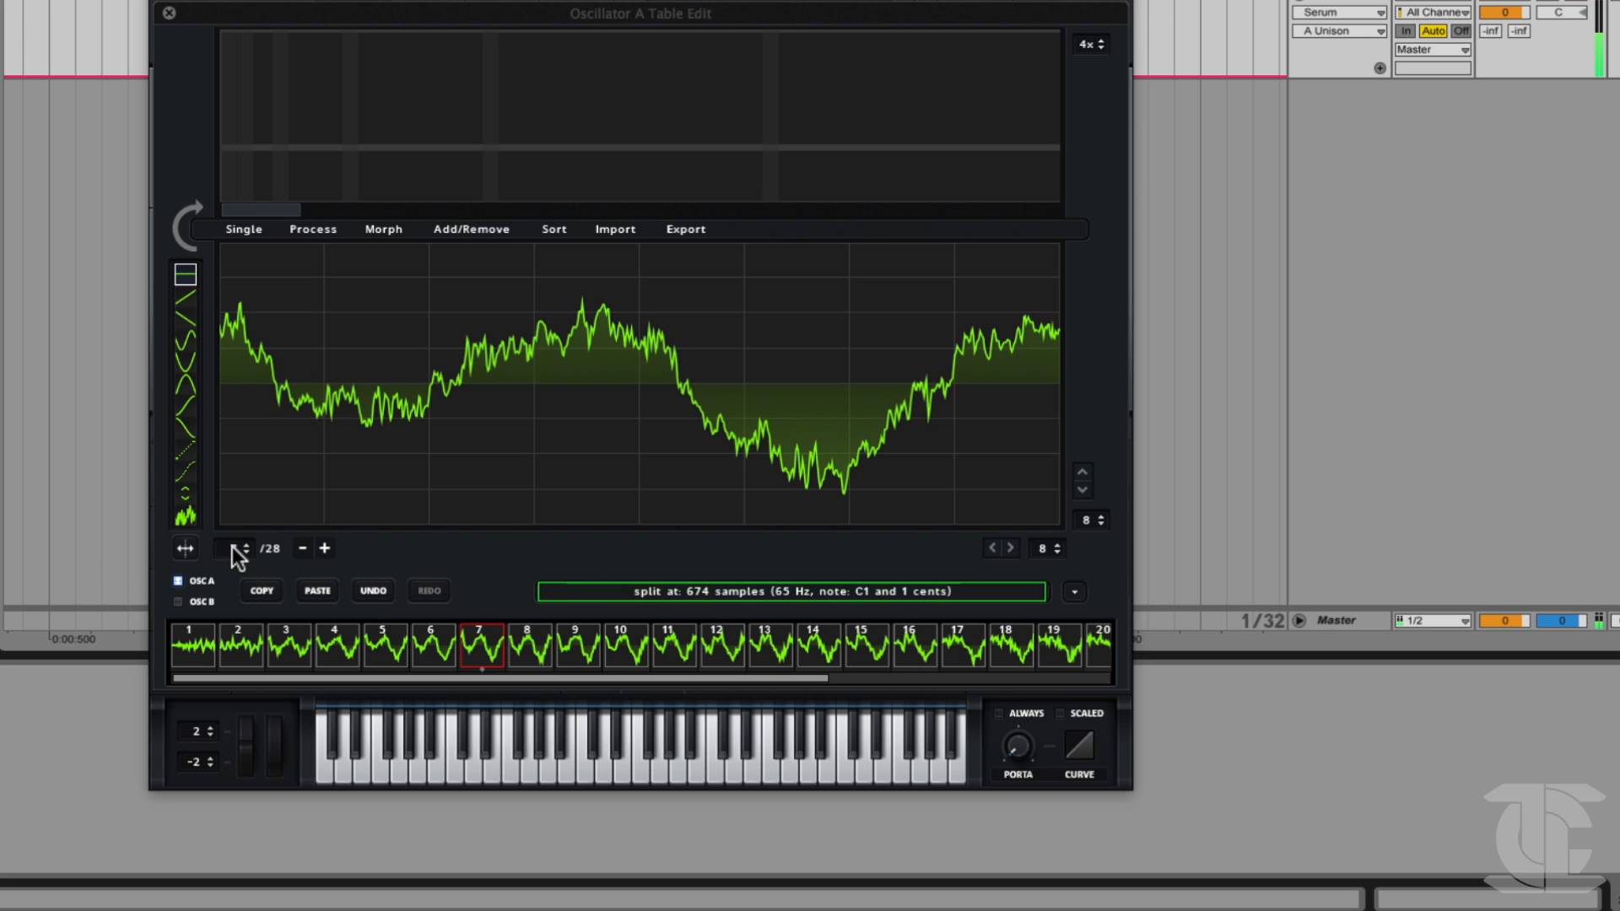
{"action": "left_click_drag", "start_coordinate": [231, 545], "coordinate": [231, 508]}
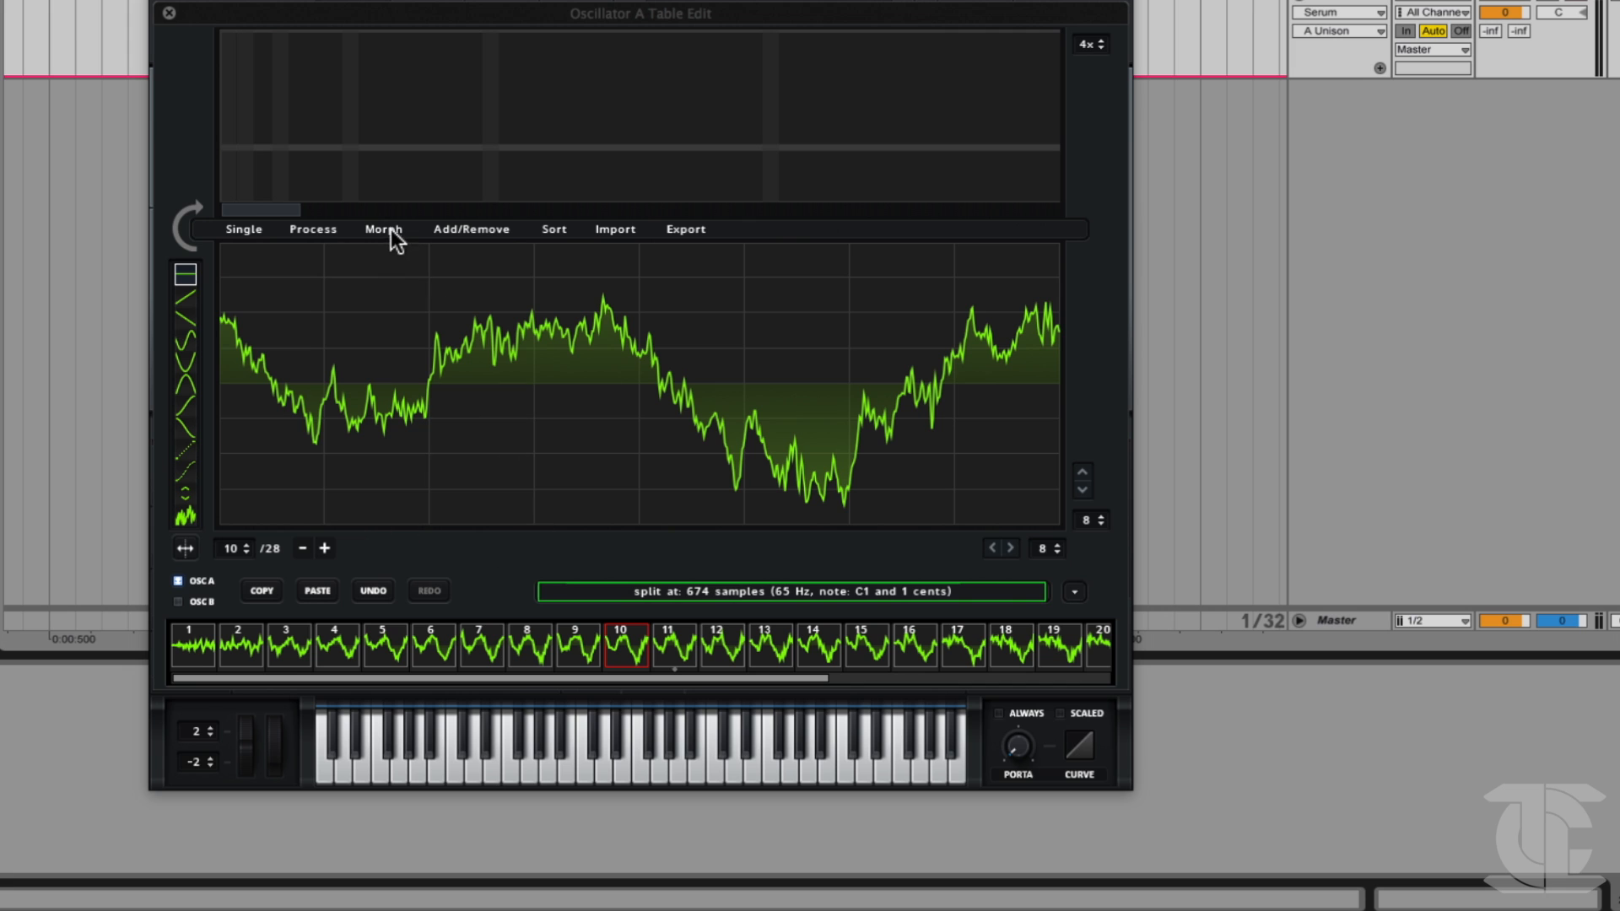
Apply Morph - Spectral to the wavetable and check the morphed frames at its end and beginning.
{"action": "left_click", "coordinate": [384, 230]}
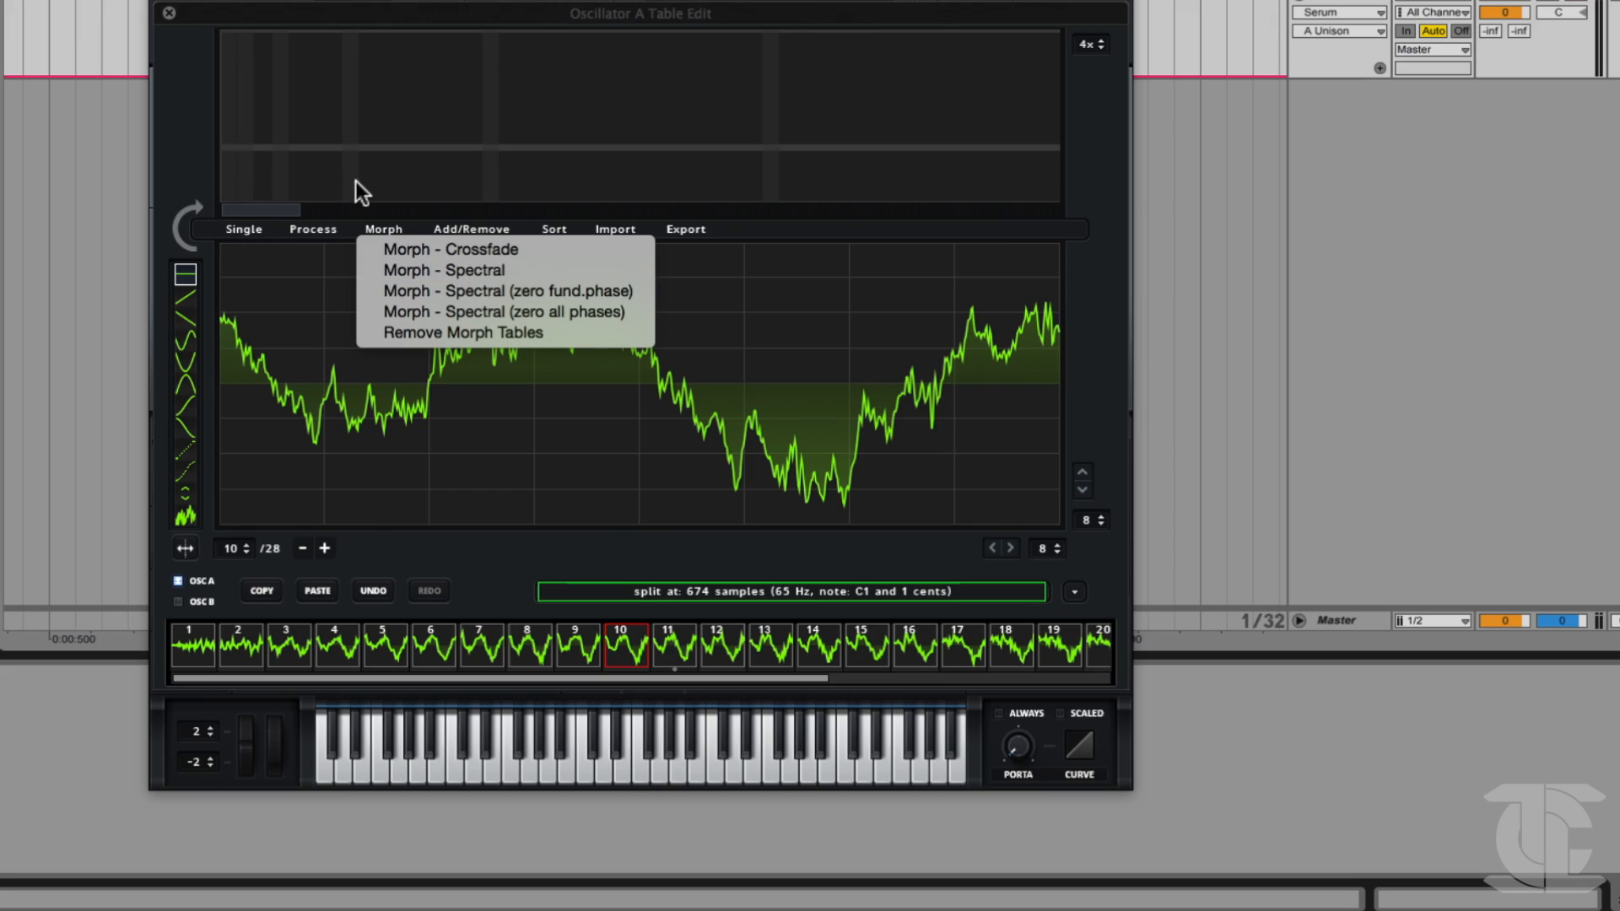
{"action": "left_click", "coordinate": [462, 279]}
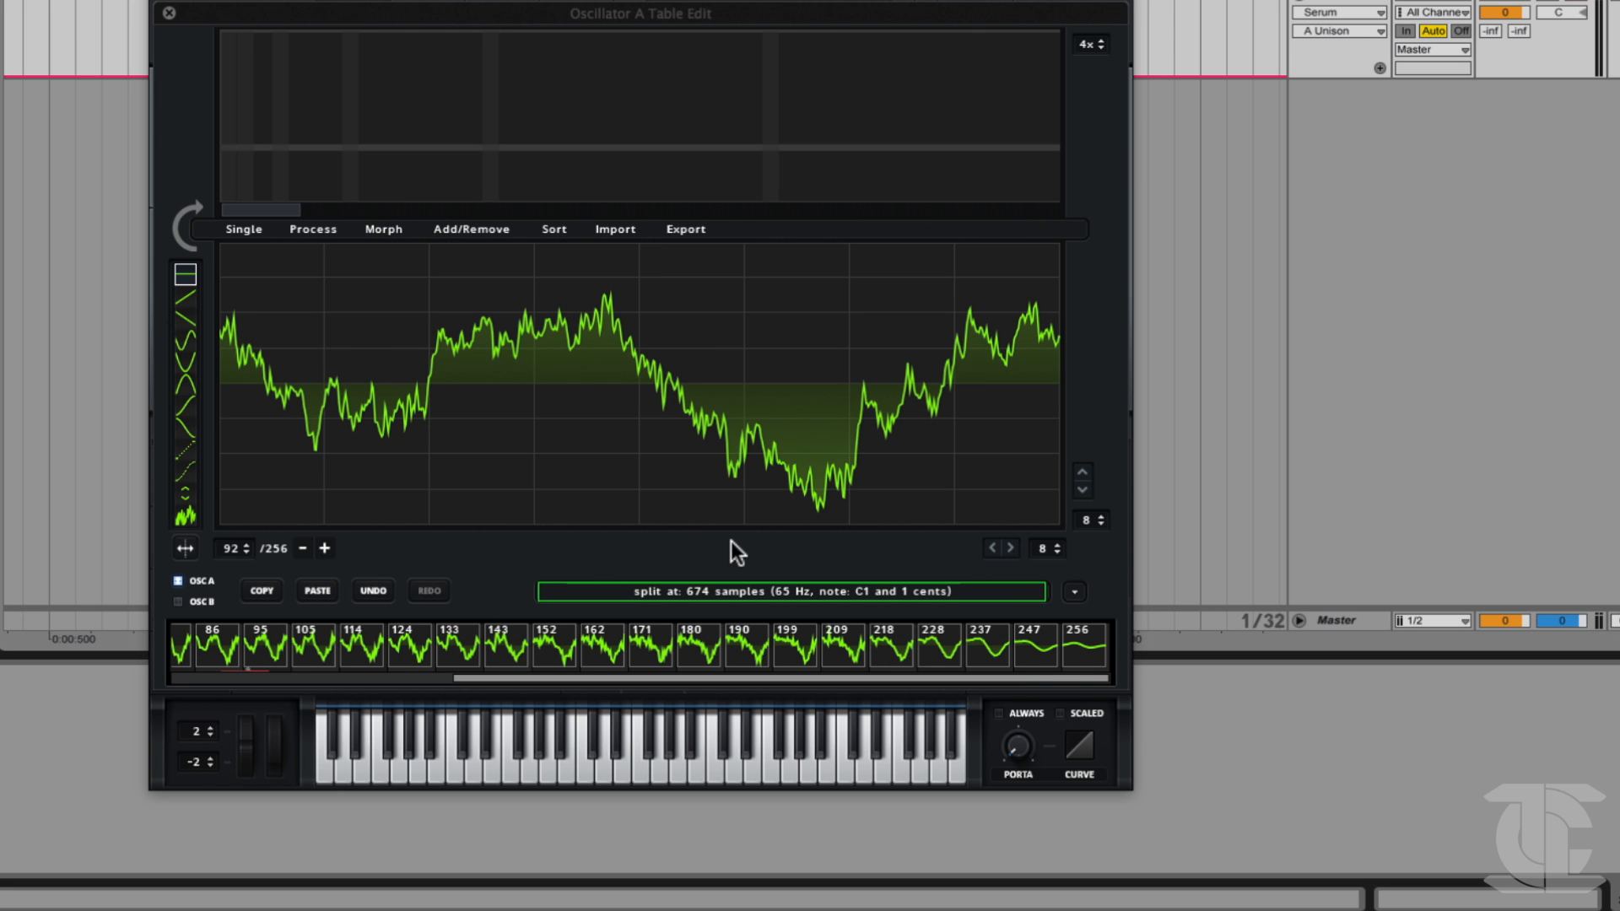
{"action": "left_click", "coordinate": [1084, 650]}
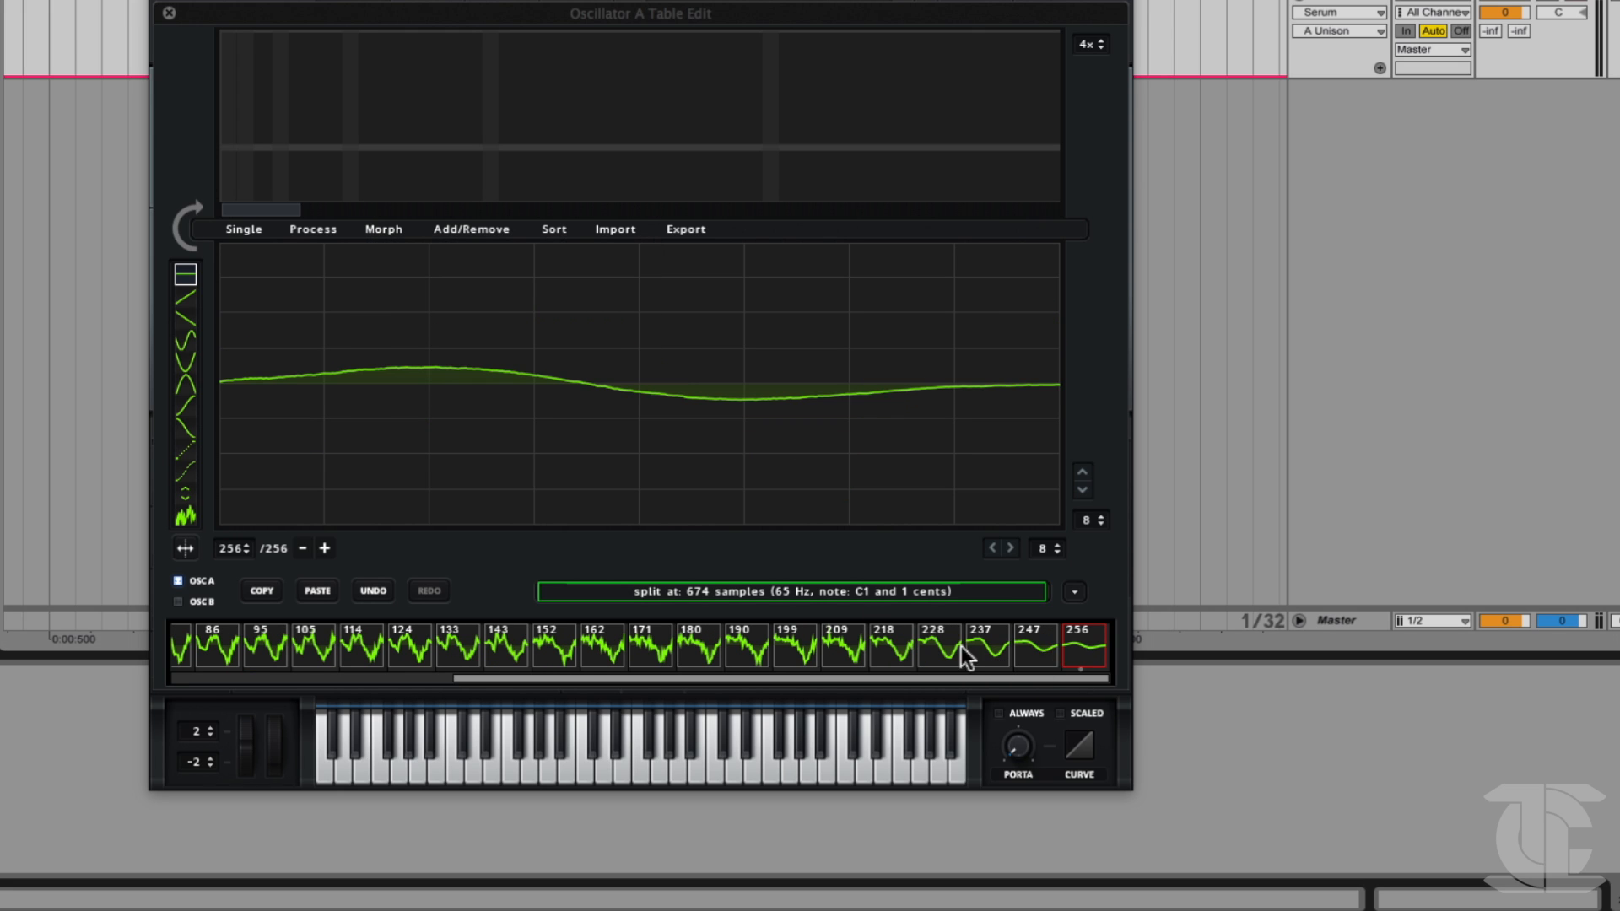
{"action": "left_click_drag", "start_coordinate": [859, 676], "coordinate": [569, 671]}
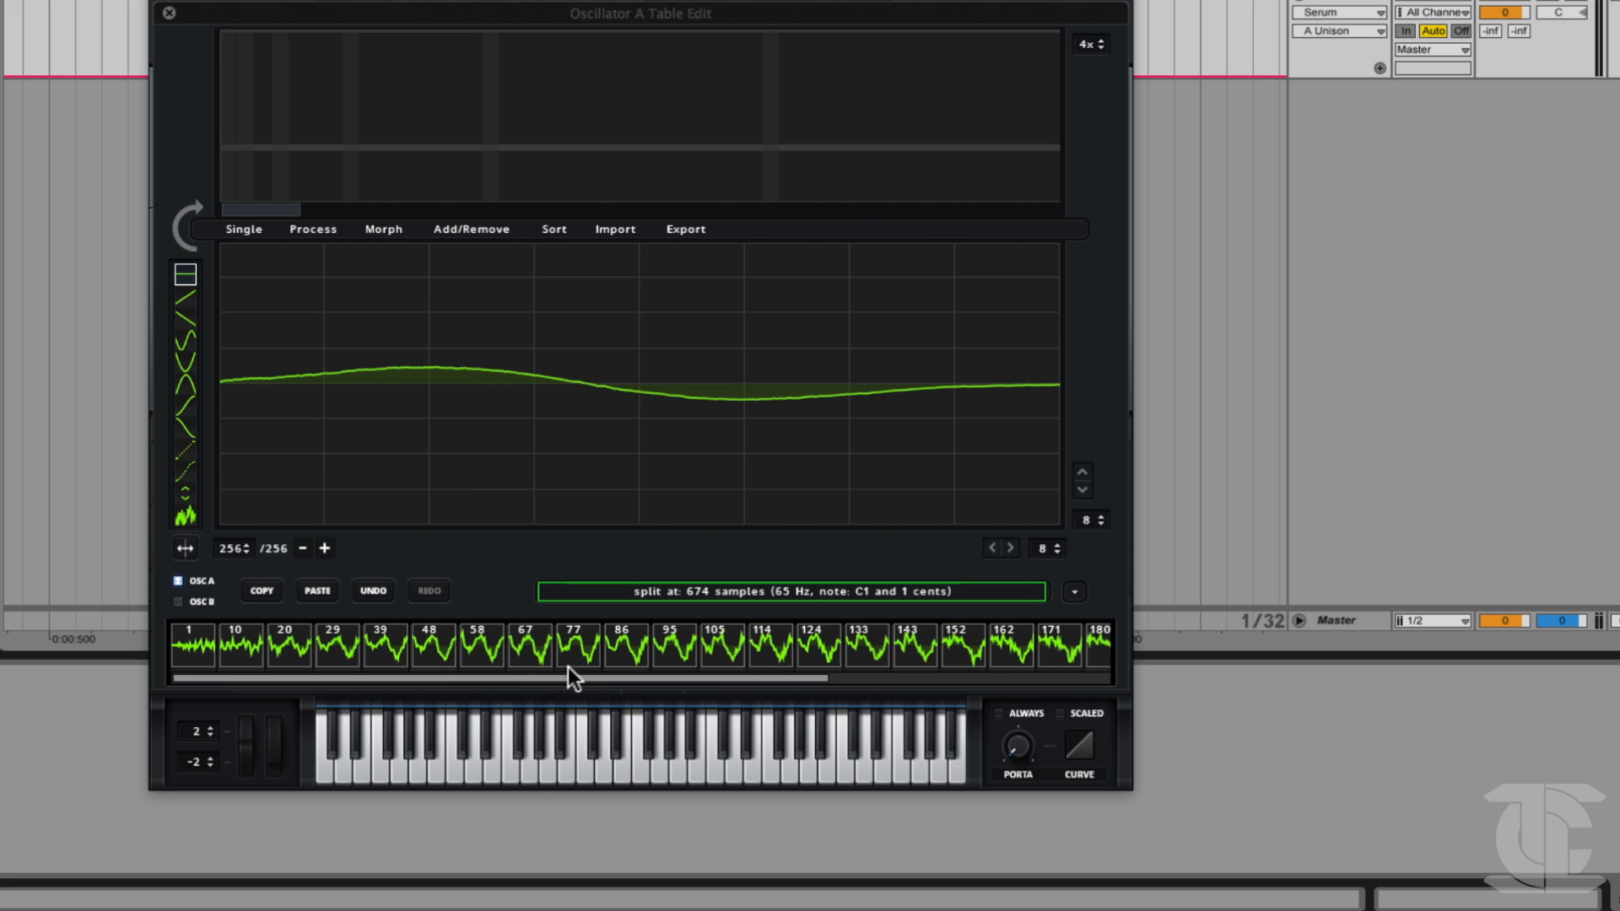
{"action": "left_click", "coordinate": [387, 652]}
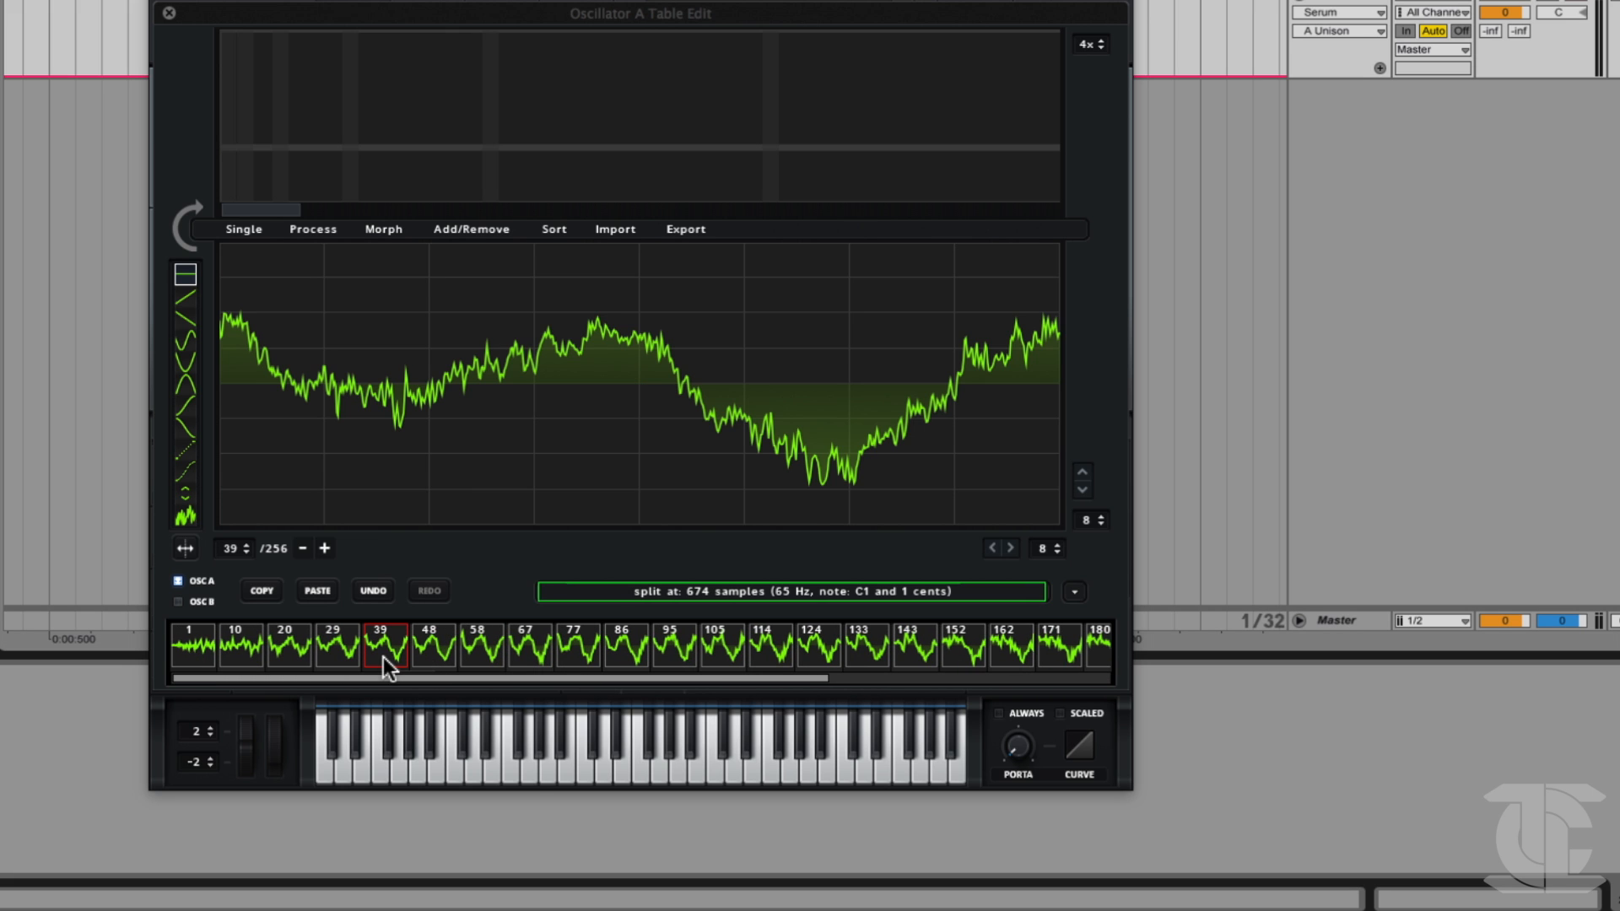
{"action": "left_click", "coordinate": [341, 651]}
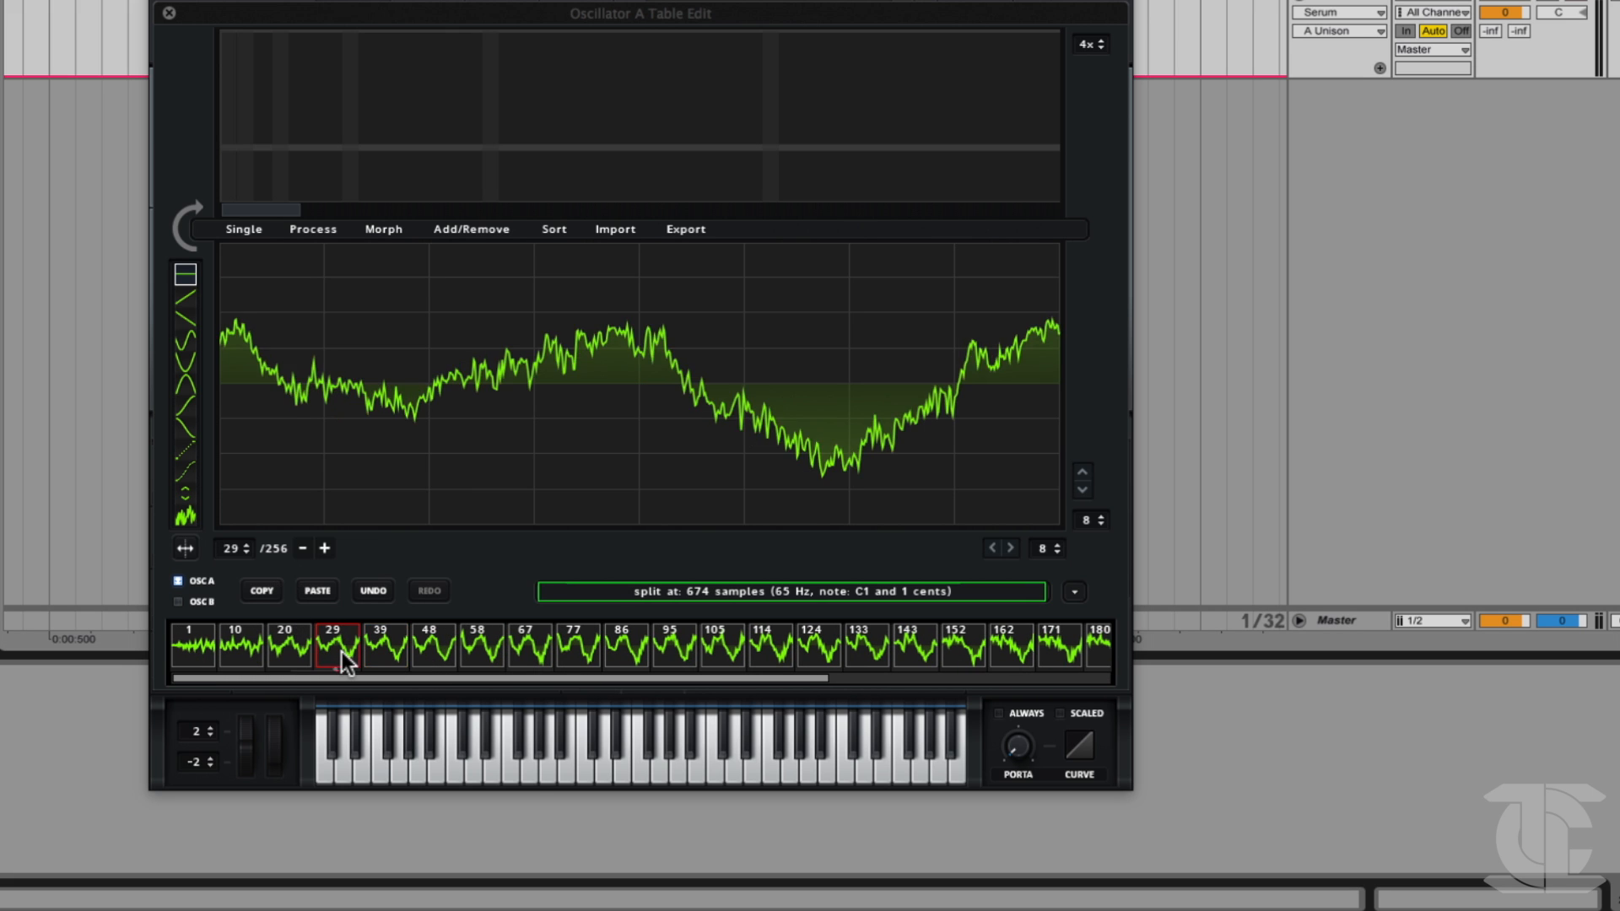
{"action": "left_click", "coordinate": [289, 646]}
{"action": "left_click_drag", "start_coordinate": [230, 549], "coordinate": [203, 519]}
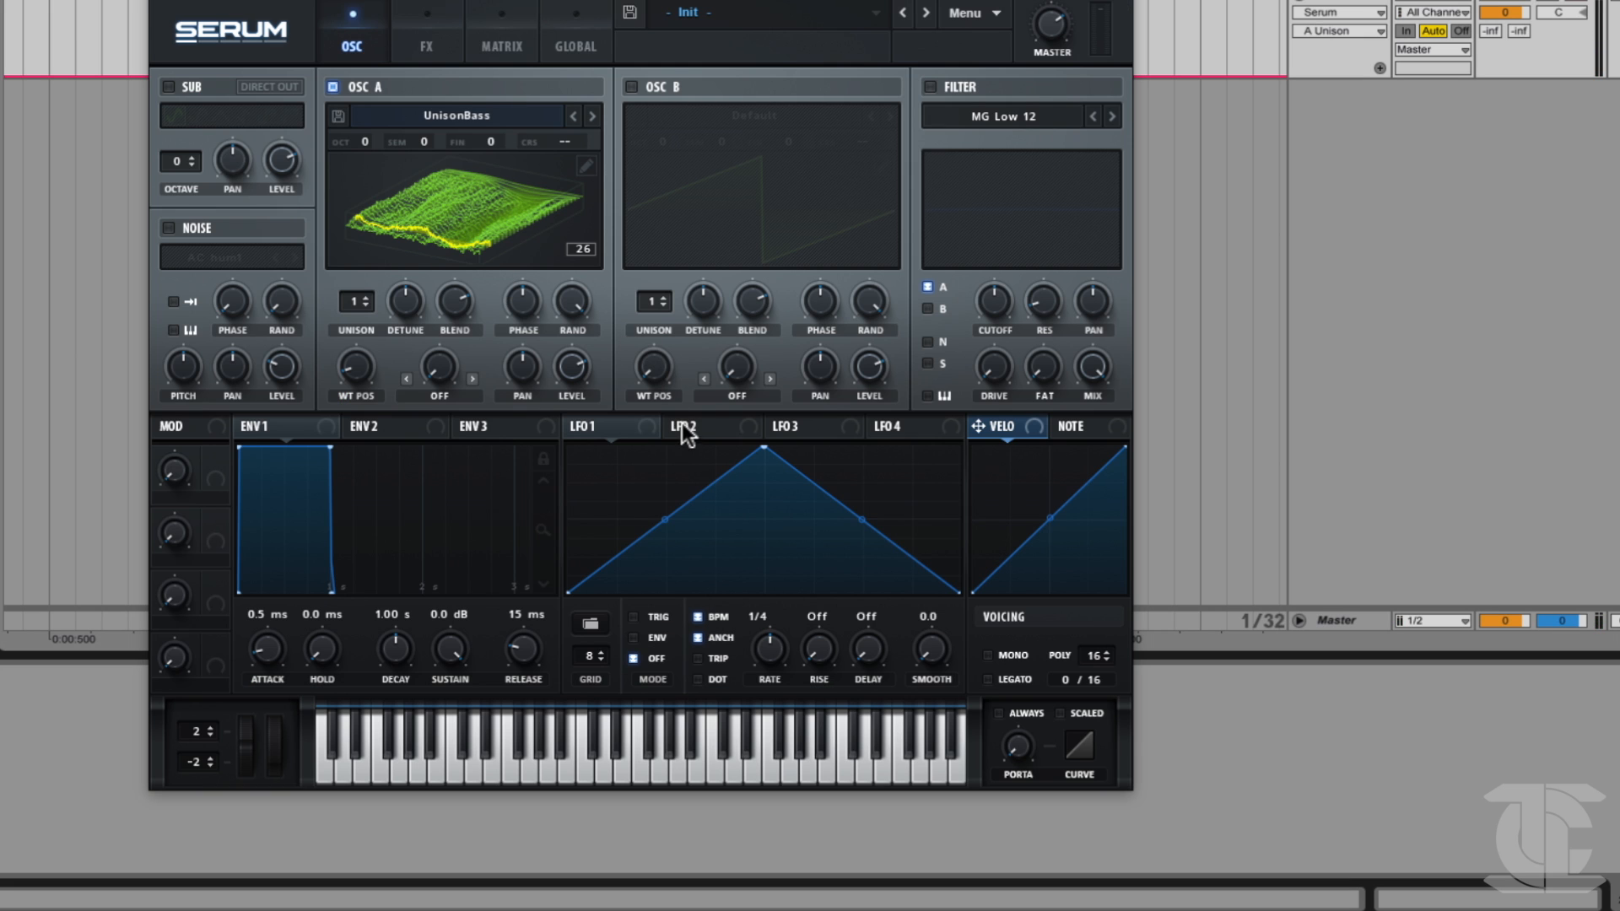
Try modulating oscillator A's wavetable position with LFO 1 and remove all modulators from that control.
{"action": "left_click_drag", "start_coordinate": [611, 426], "coordinate": [321, 412]}
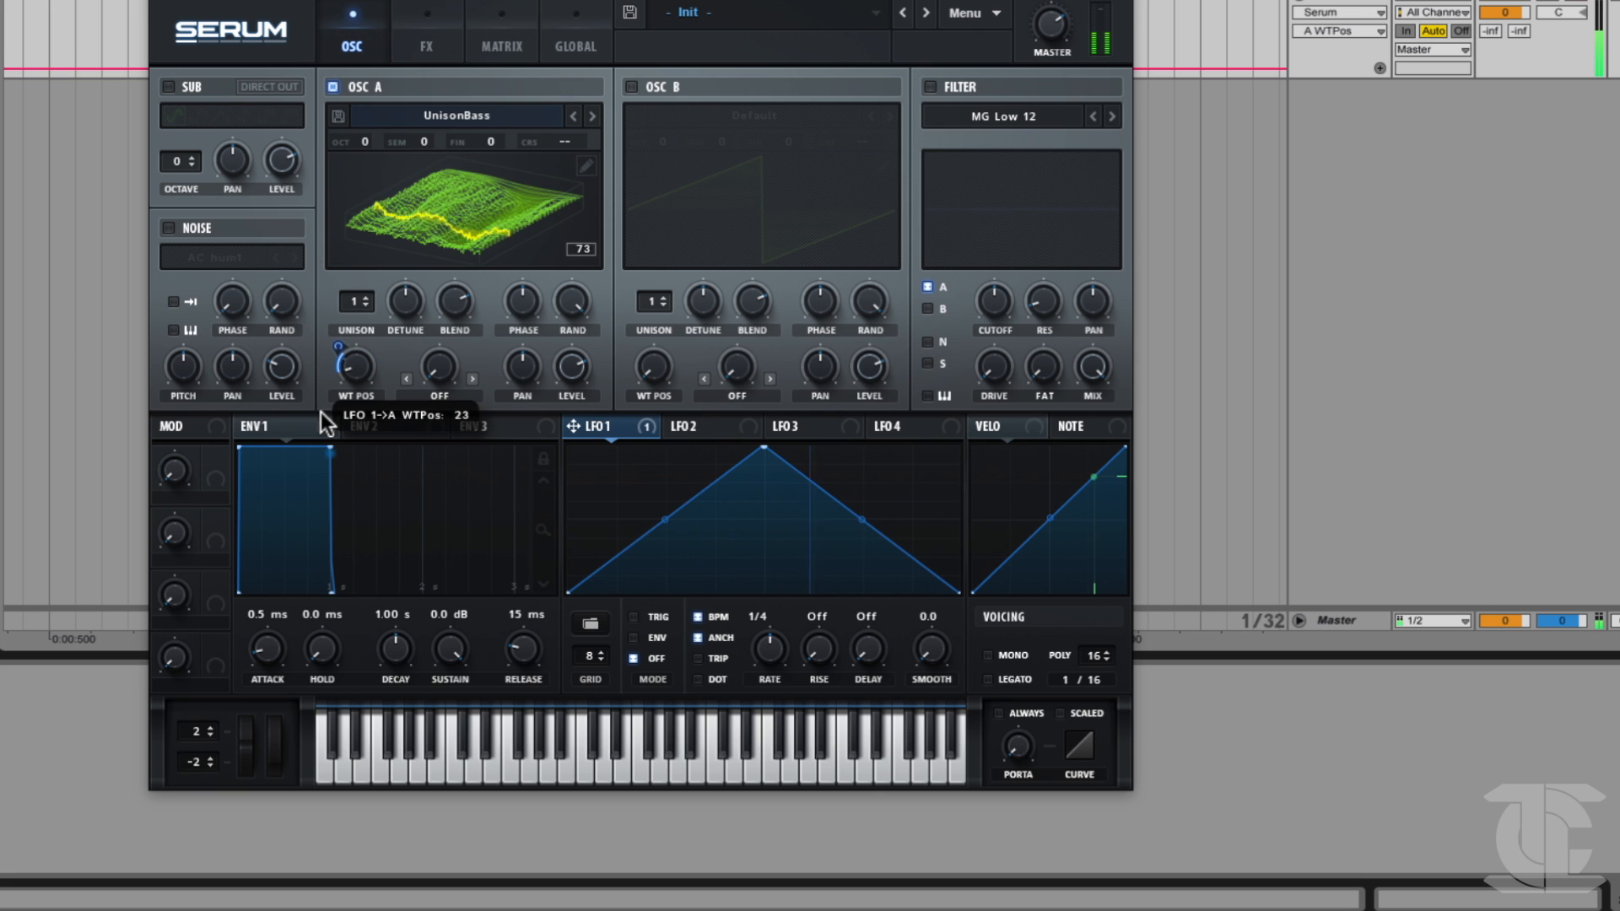
{"action": "right_click", "coordinate": [359, 365]}
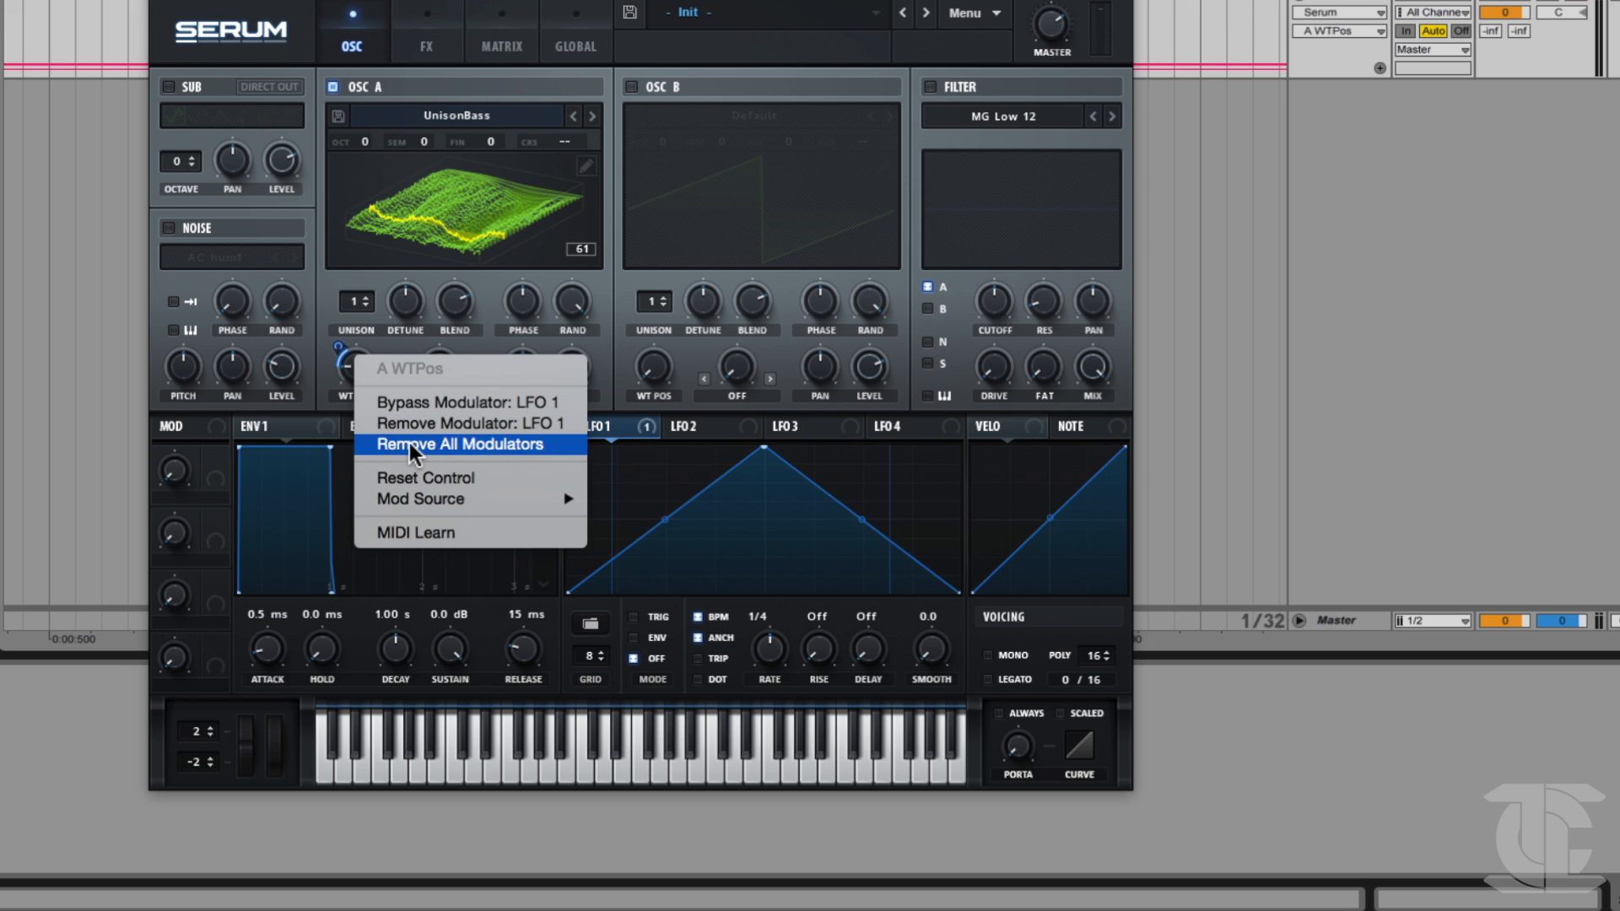
{"action": "left_click", "coordinate": [408, 442]}
Raise oscillator A's wavetable position to about frame 129 and open its wavetable editor.
{"action": "left_click_drag", "start_coordinate": [357, 382], "coordinate": [365, 296]}
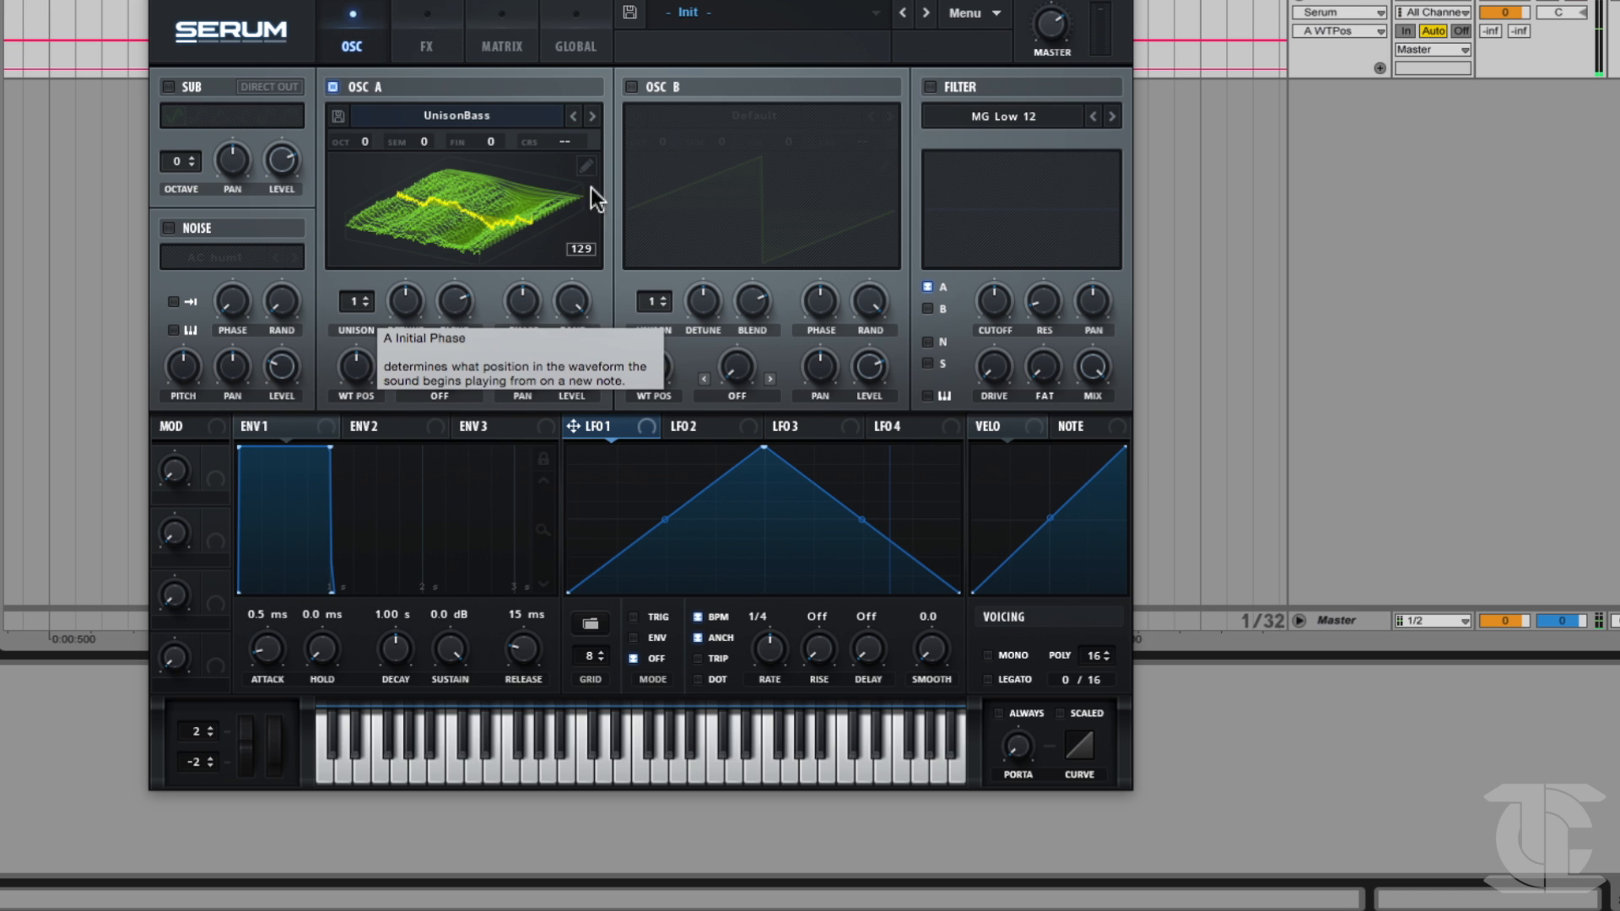
{"action": "left_click", "coordinate": [587, 165]}
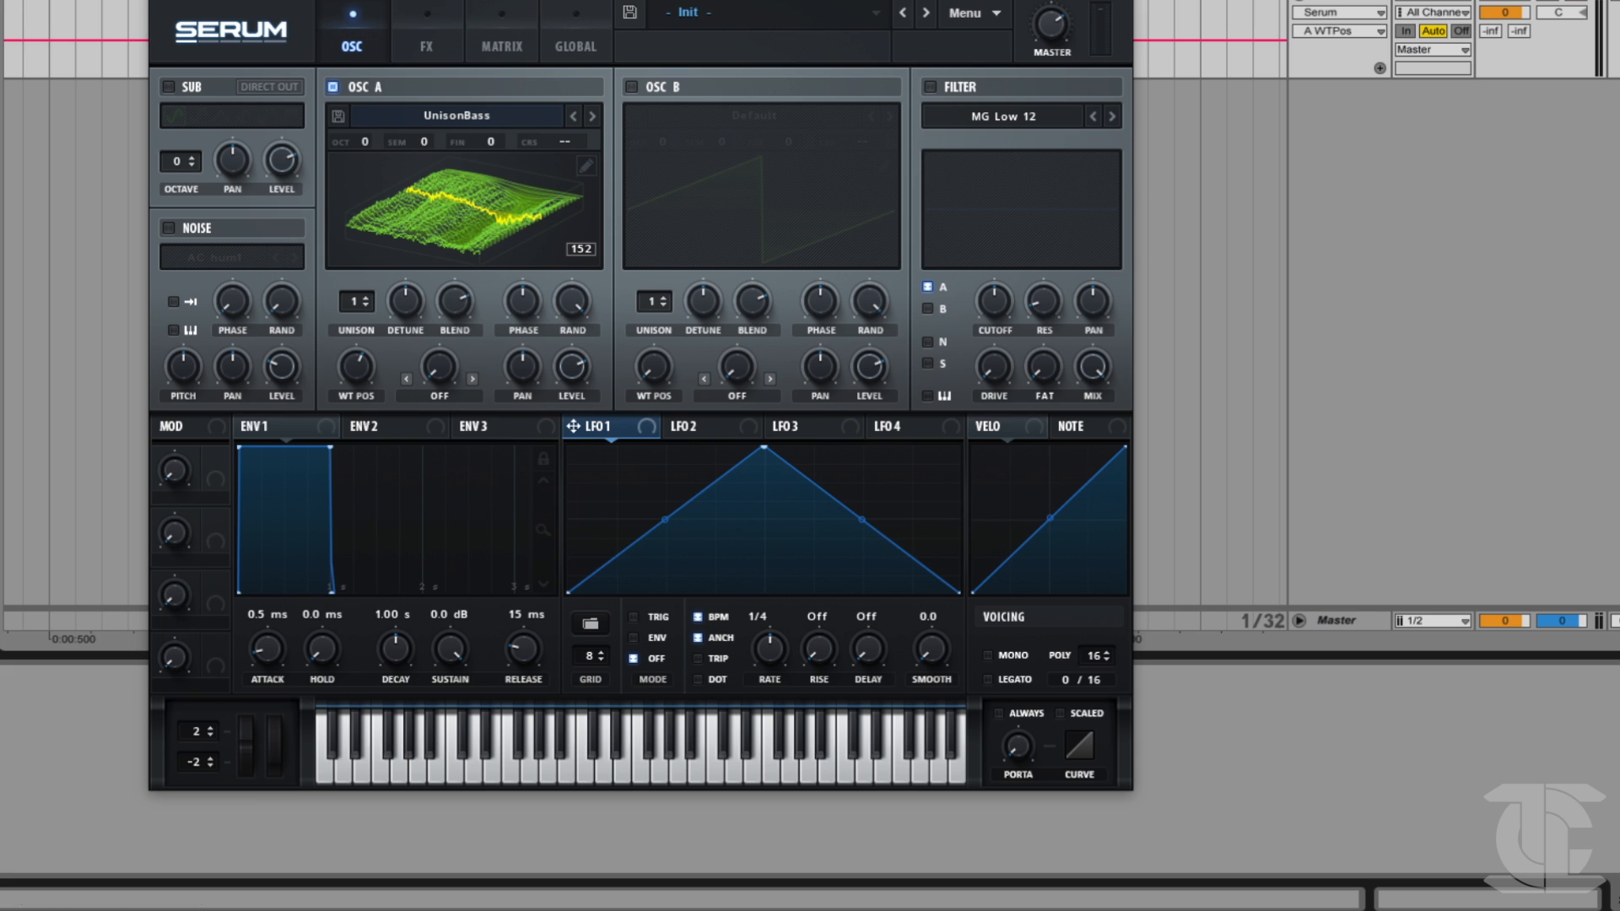
Hold the resampled audio clip over oscillator A and examine the available wavetable import modes.
{"action": "left_click_drag", "start_coordinate": [9, 169], "coordinate": [428, 173]}
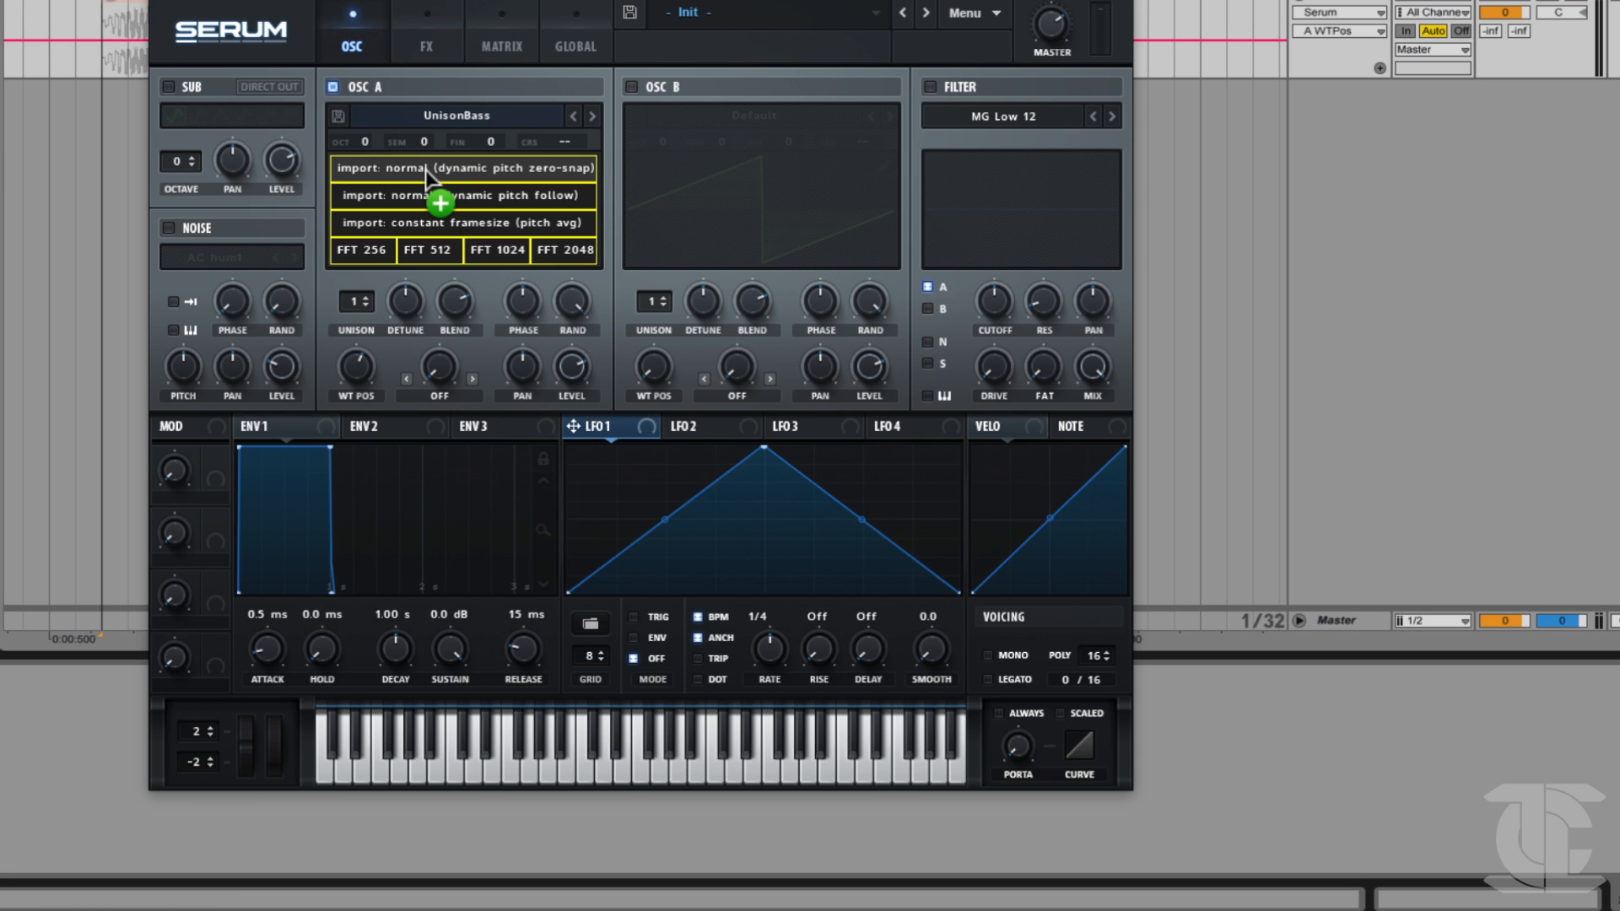
{"action": "left_click_drag", "start_coordinate": [425, 167], "coordinate": [422, 167]}
{"action": "left_click_drag", "start_coordinate": [423, 170], "coordinate": [414, 203]}
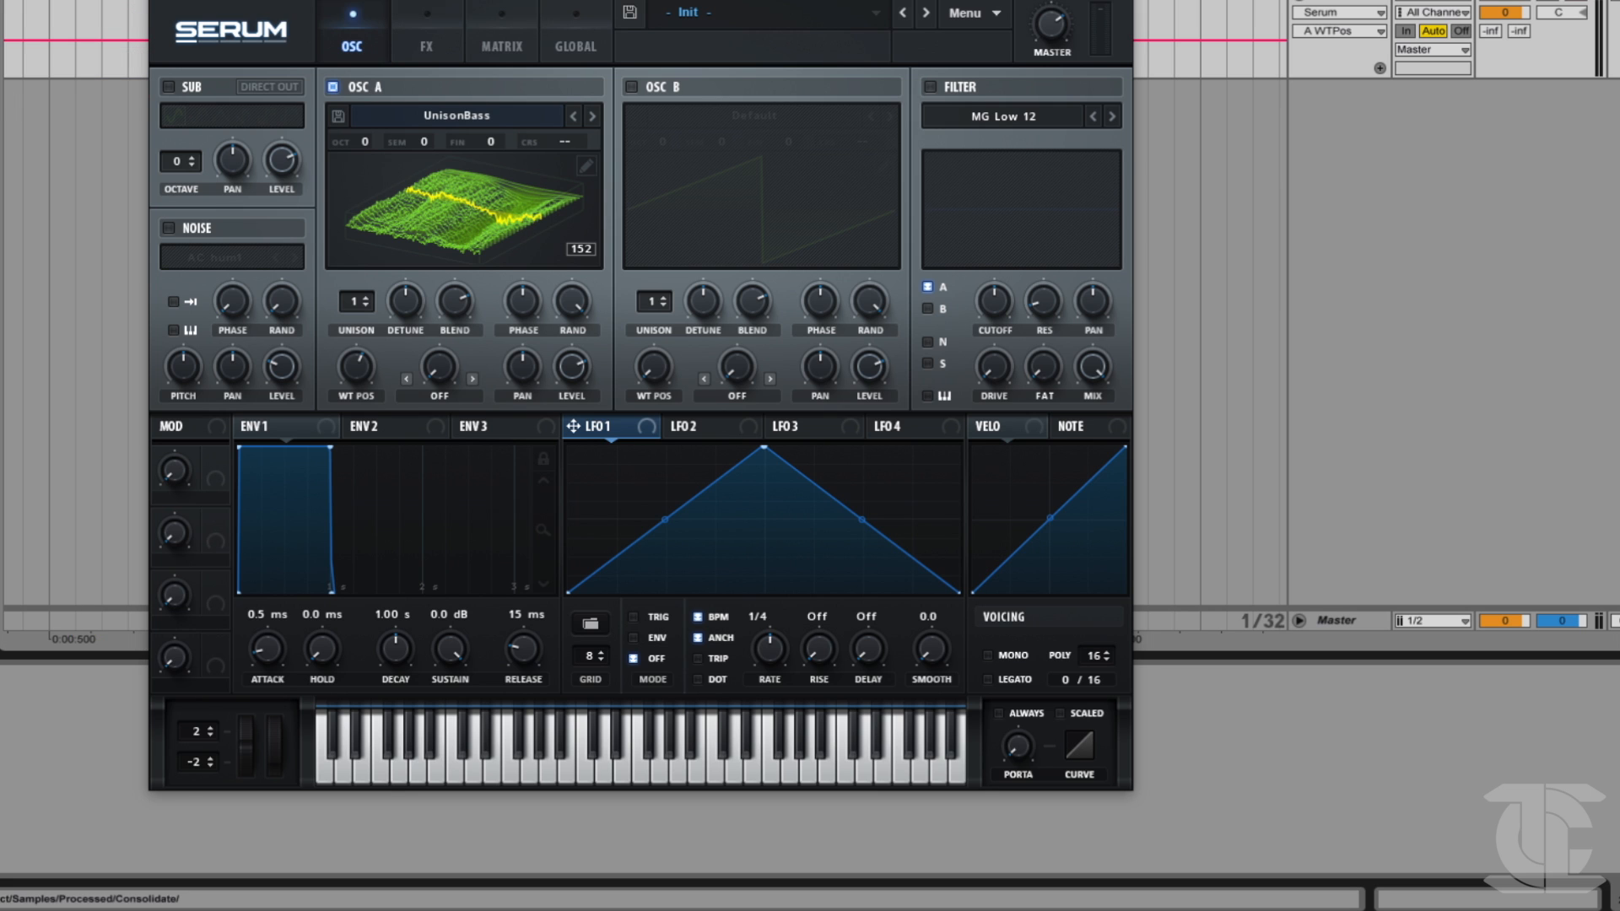
Open oscillator A's wavetable editor and enter 0 as the formula.
{"action": "left_click", "coordinate": [582, 166]}
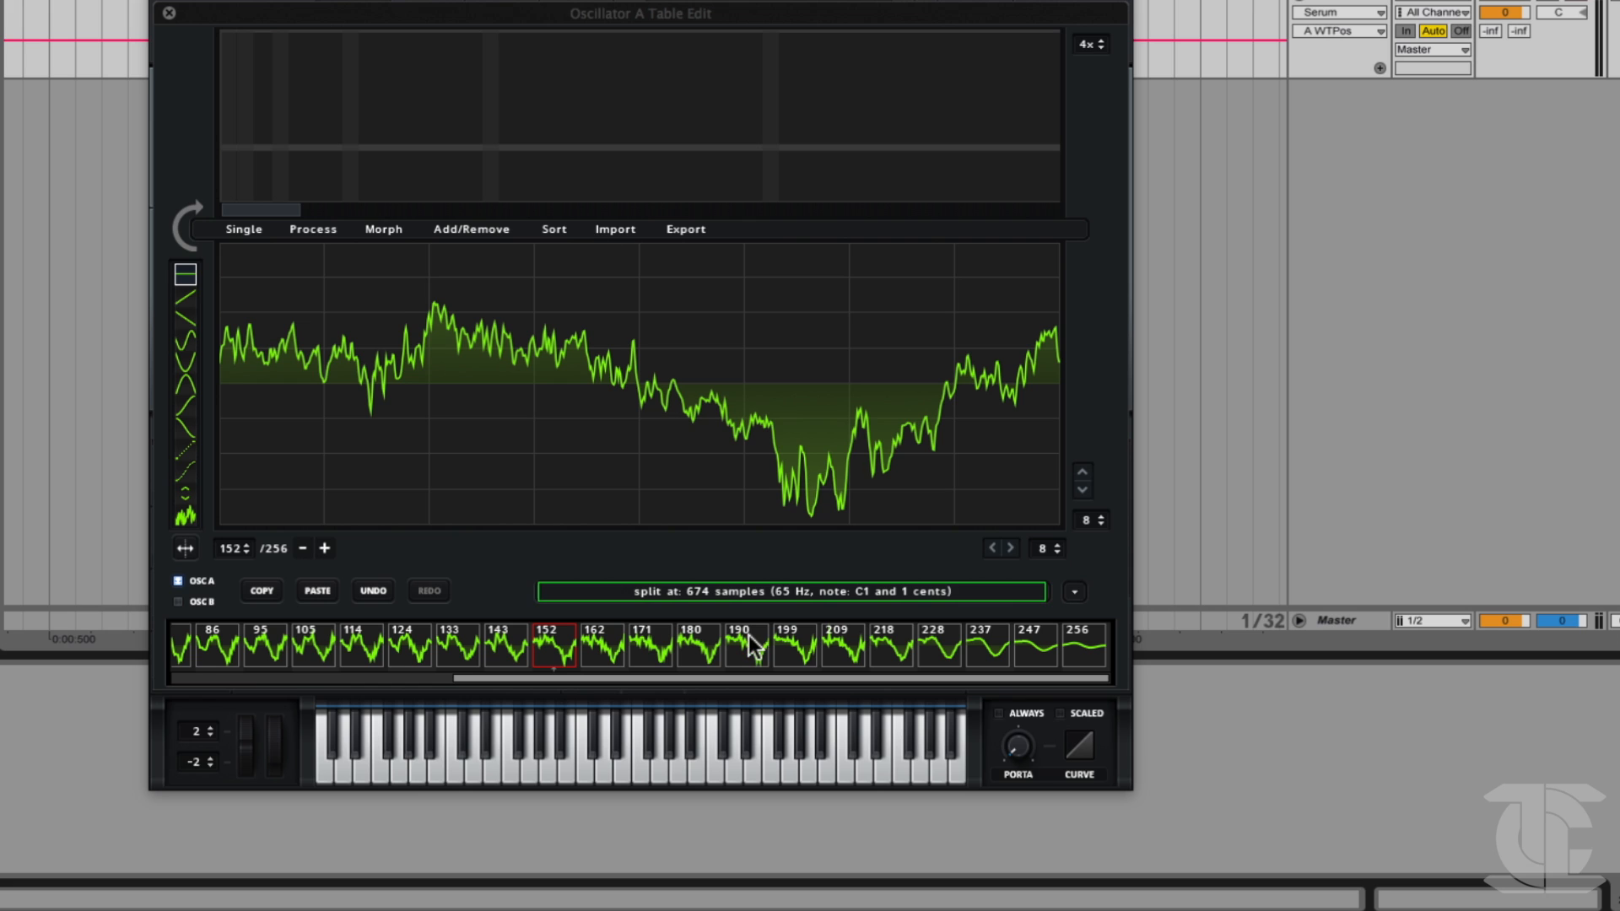
{"action": "left_click", "coordinate": [729, 591]}
{"action": "type", "text": "0"}
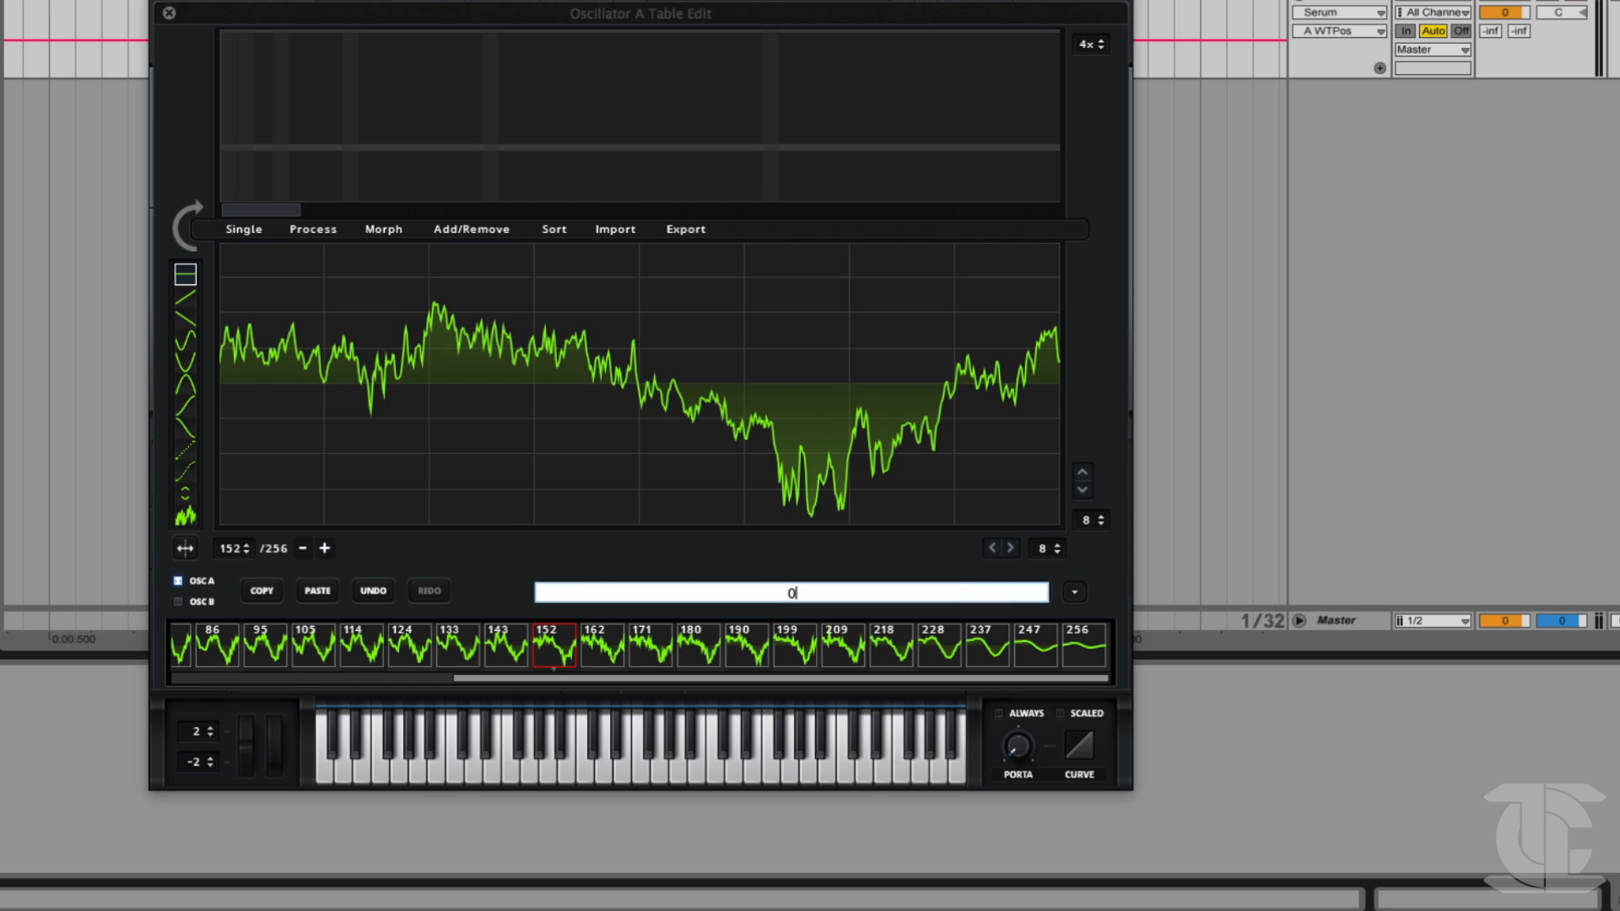
{"action": "key", "text": "Return"}
Hold the DUB_BASS clip over the wavetable editor and compare its zero-snap, pitch follow, constant framesize and FFT import modes.
{"action": "left_click_drag", "start_coordinate": [93, 393], "coordinate": [417, 291]}
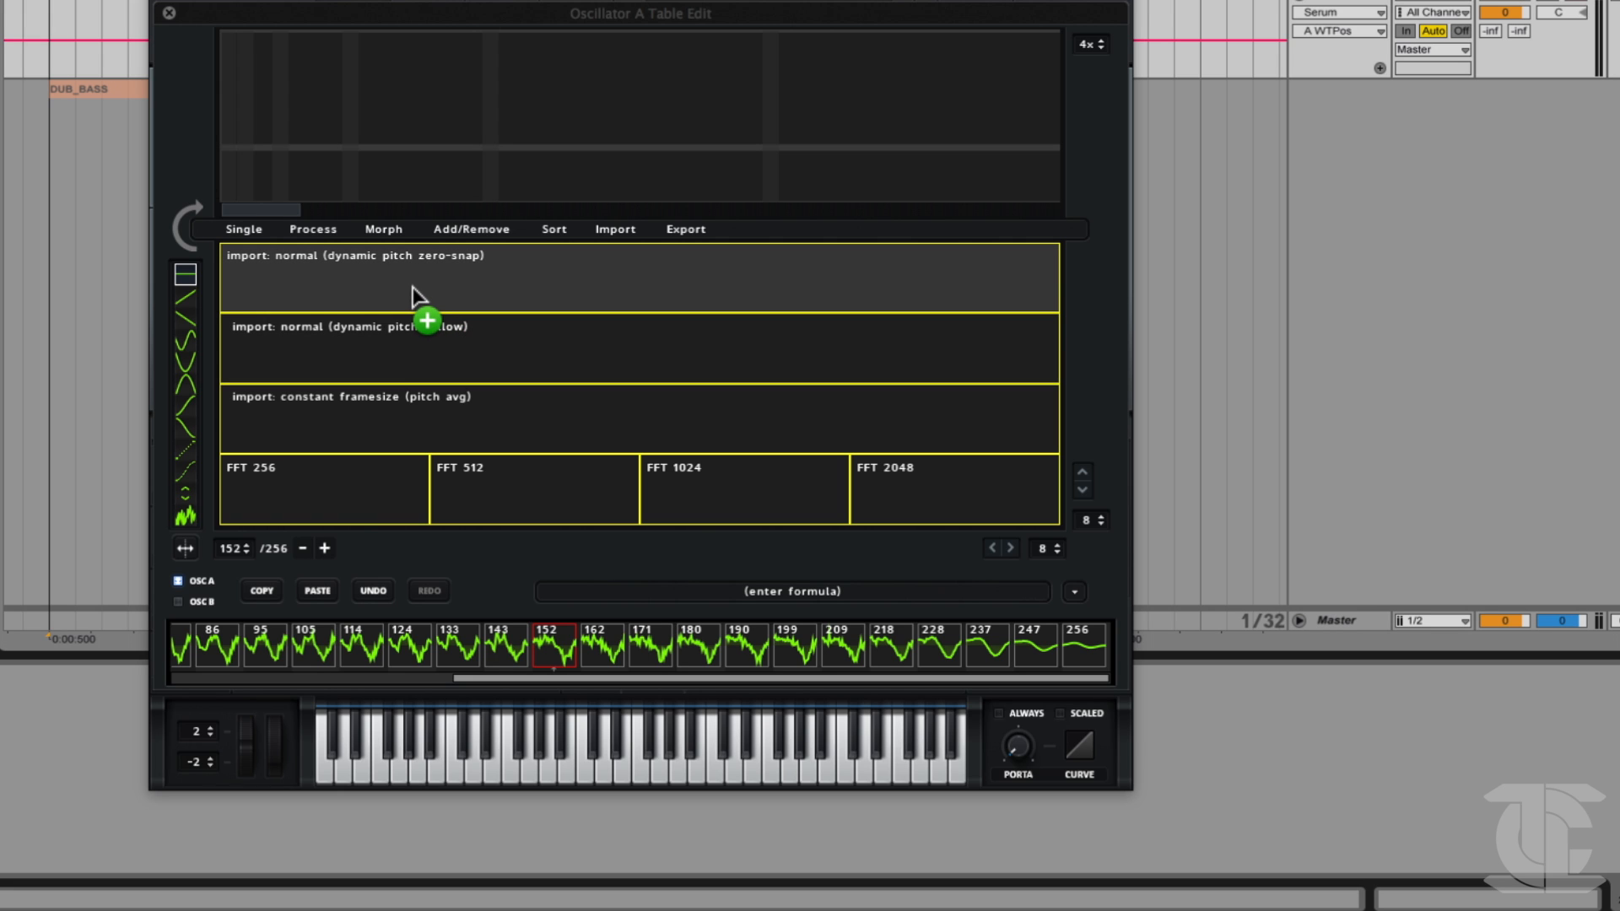
{"action": "left_click_drag", "start_coordinate": [413, 287], "coordinate": [508, 418]}
{"action": "left_click_drag", "start_coordinate": [685, 552], "coordinate": [394, 384]}
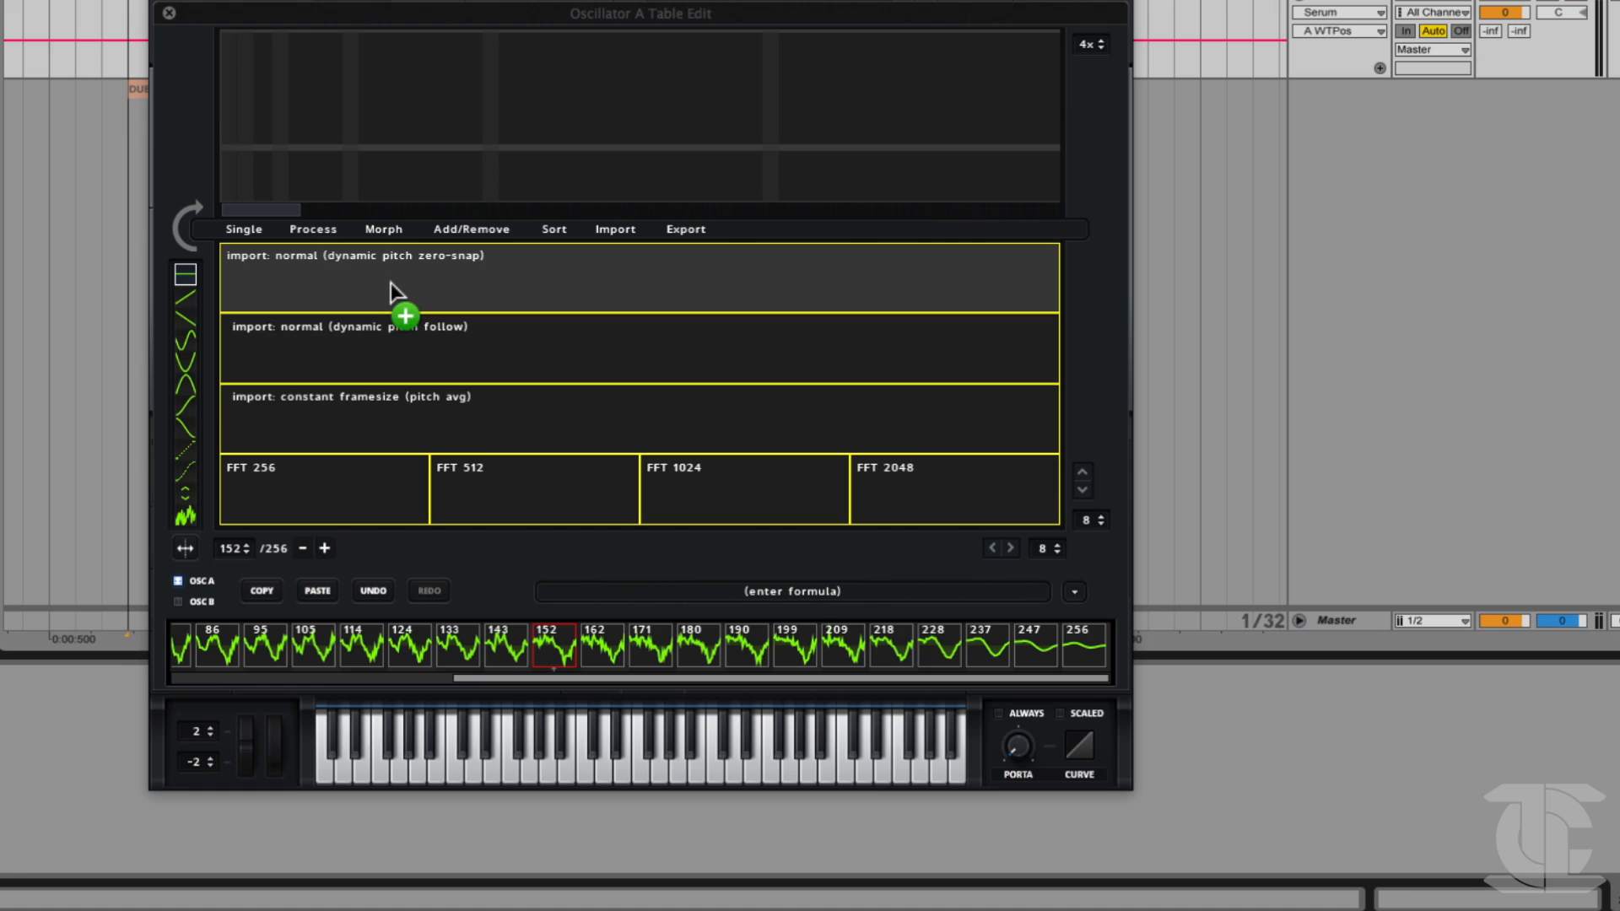
{"action": "left_click_drag", "start_coordinate": [391, 282], "coordinate": [347, 336]}
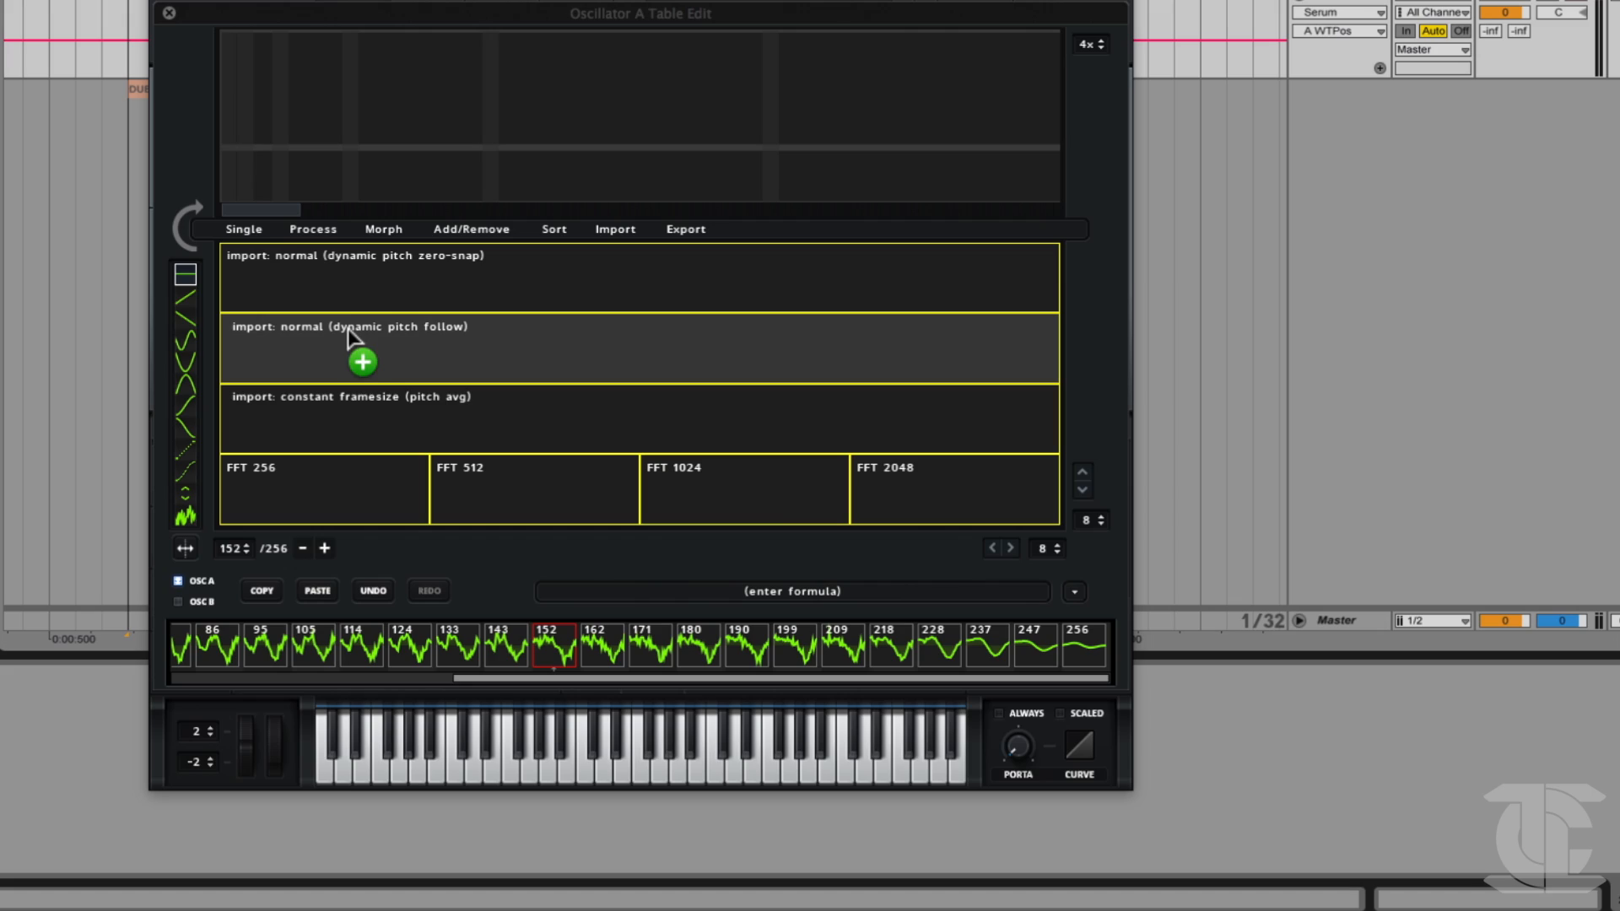
{"action": "left_click_drag", "start_coordinate": [347, 329], "coordinate": [413, 311]}
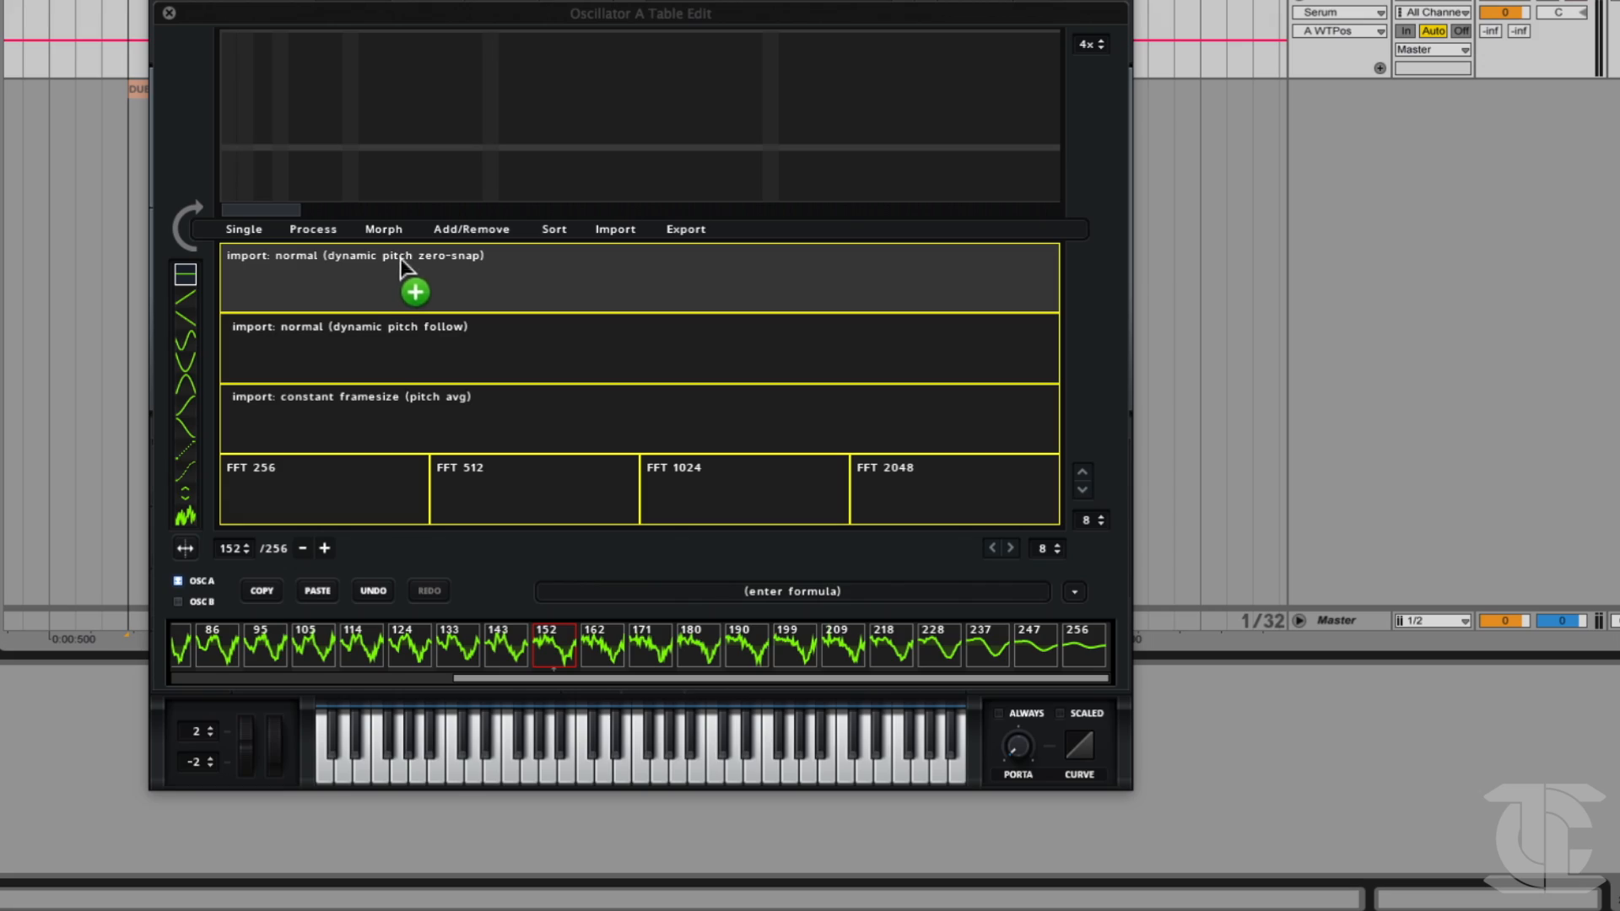
{"action": "left_click_drag", "start_coordinate": [391, 261], "coordinate": [383, 260]}
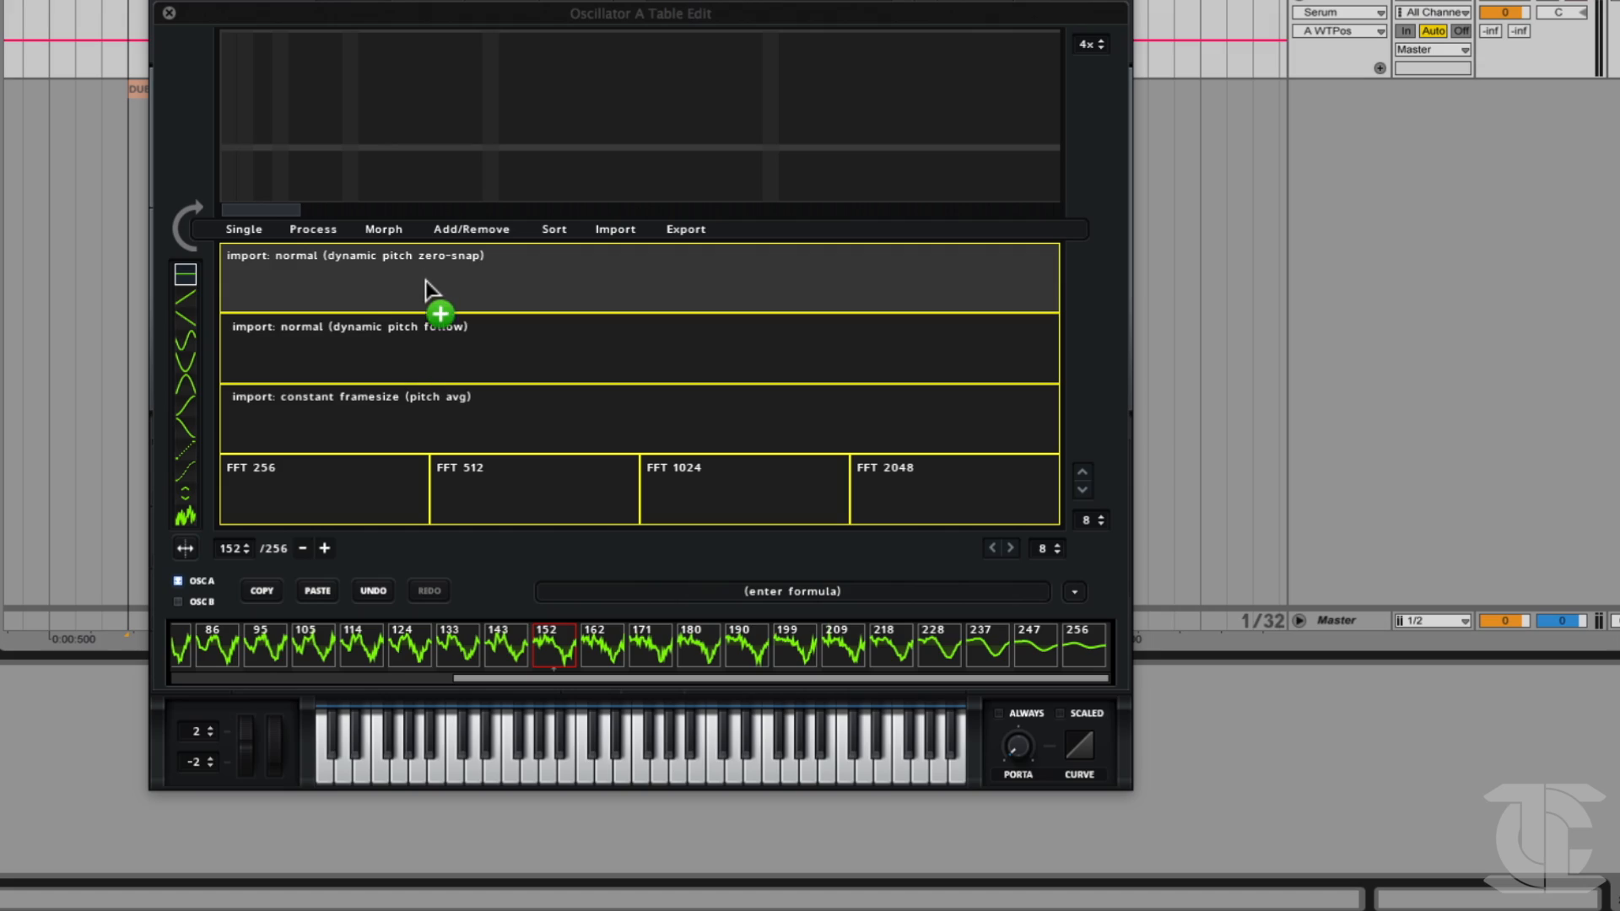
{"action": "left_click_drag", "start_coordinate": [425, 282], "coordinate": [301, 320]}
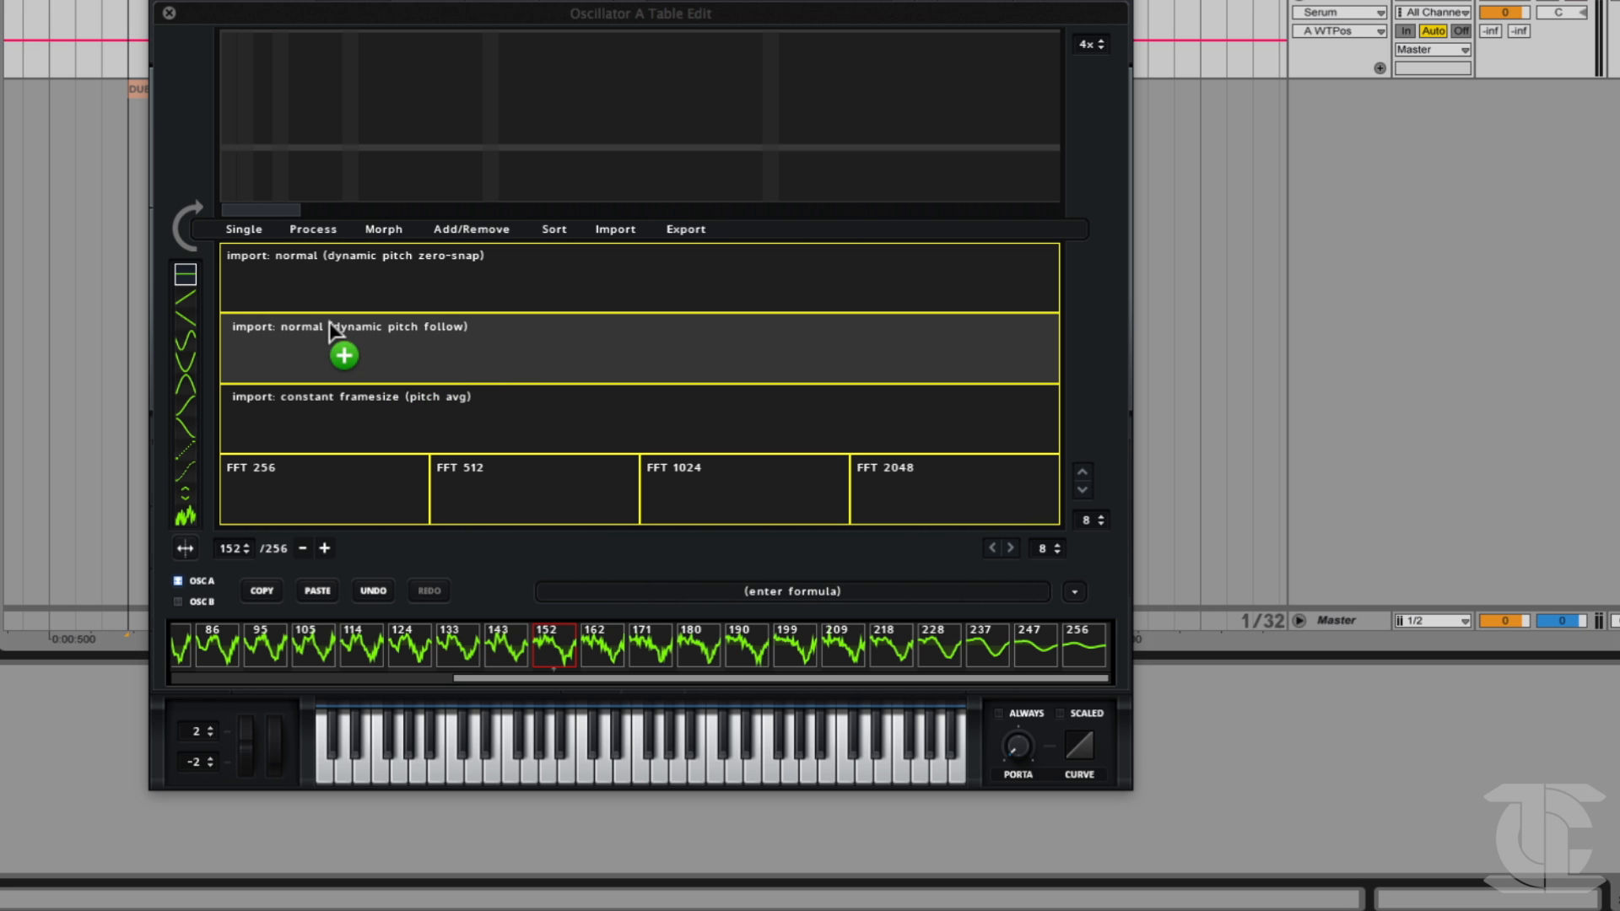
{"action": "left_click_drag", "start_coordinate": [429, 352], "coordinate": [230, 268]}
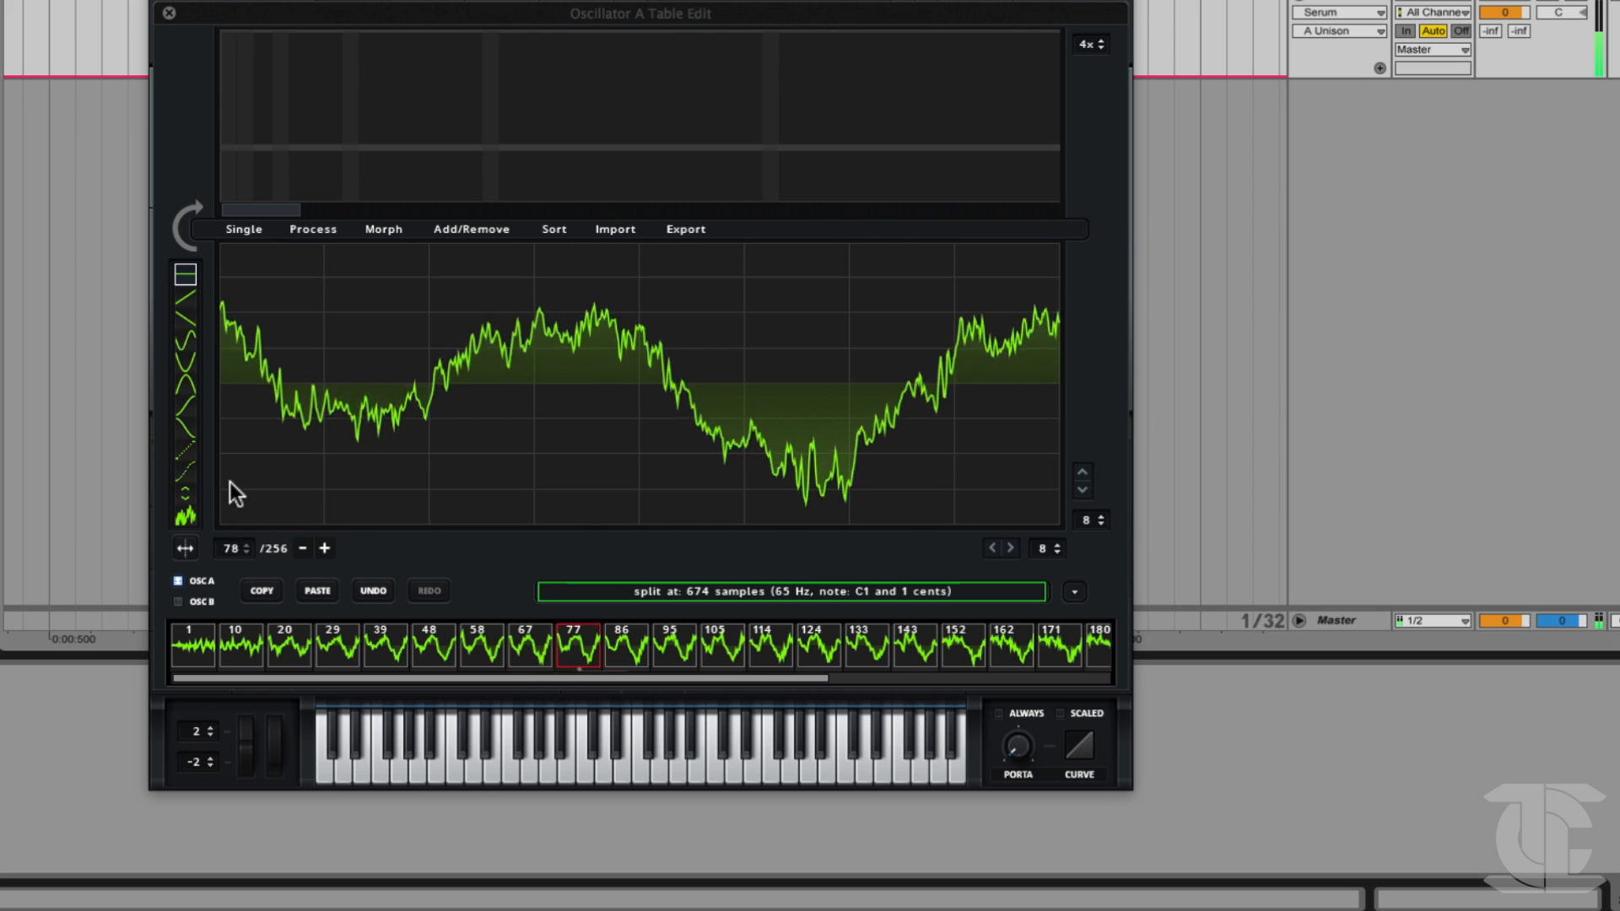
{"action": "left_click_drag", "start_coordinate": [229, 482], "coordinate": [207, 514]}
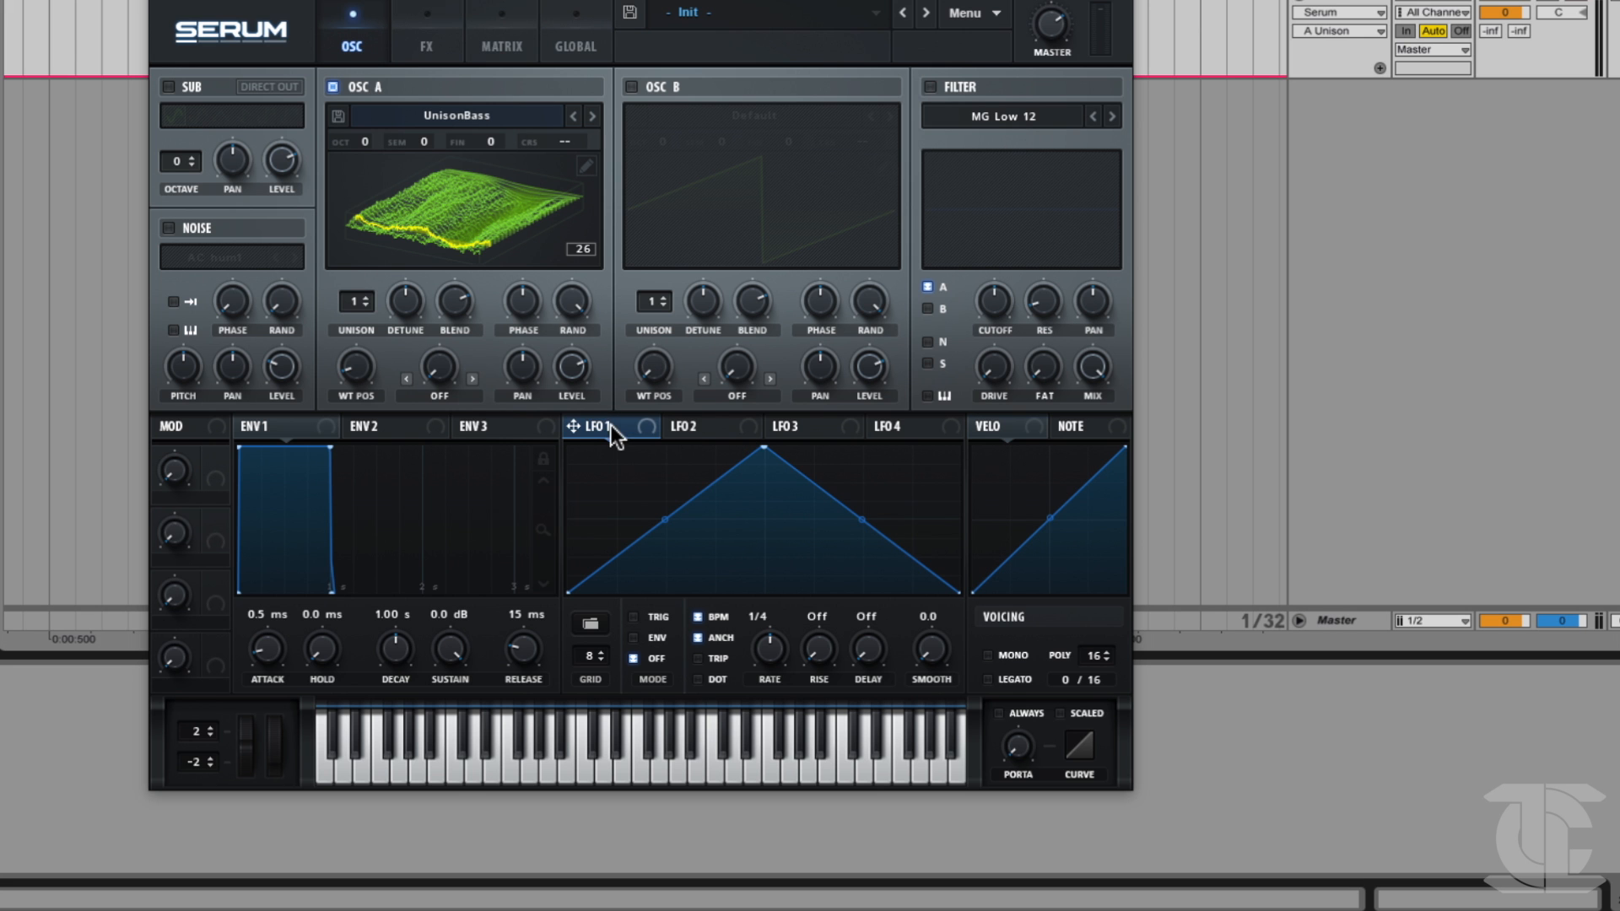
{"action": "left_click_drag", "start_coordinate": [611, 425], "coordinate": [356, 371]}
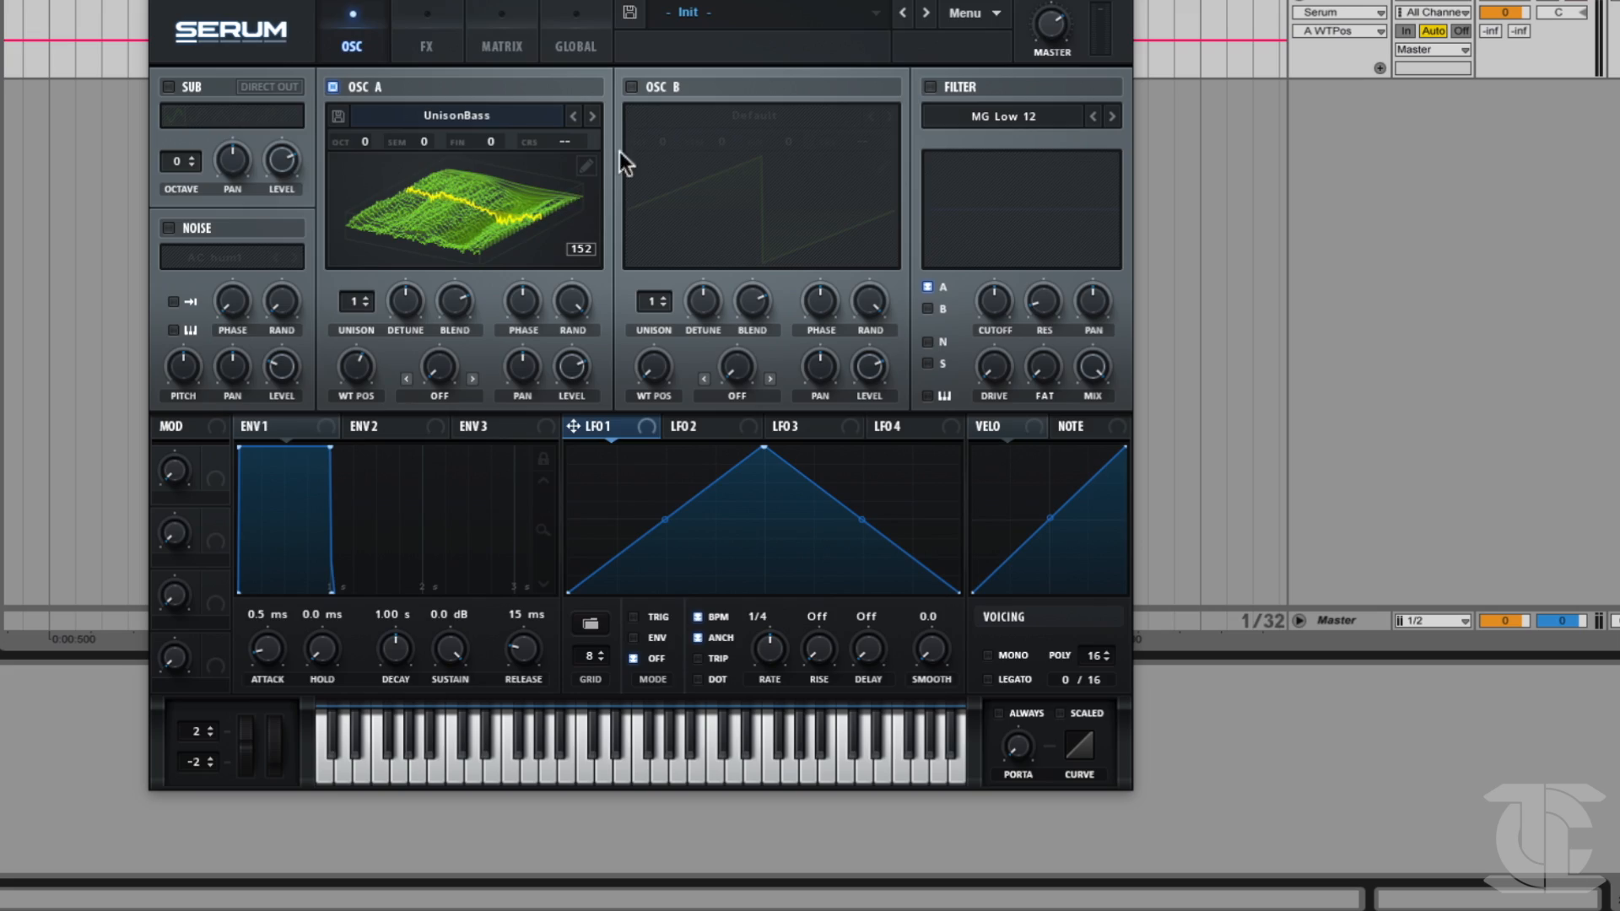
Open oscillator A's wavetable editor and reset the whole table with Init All (default).
{"action": "left_click", "coordinate": [585, 165]}
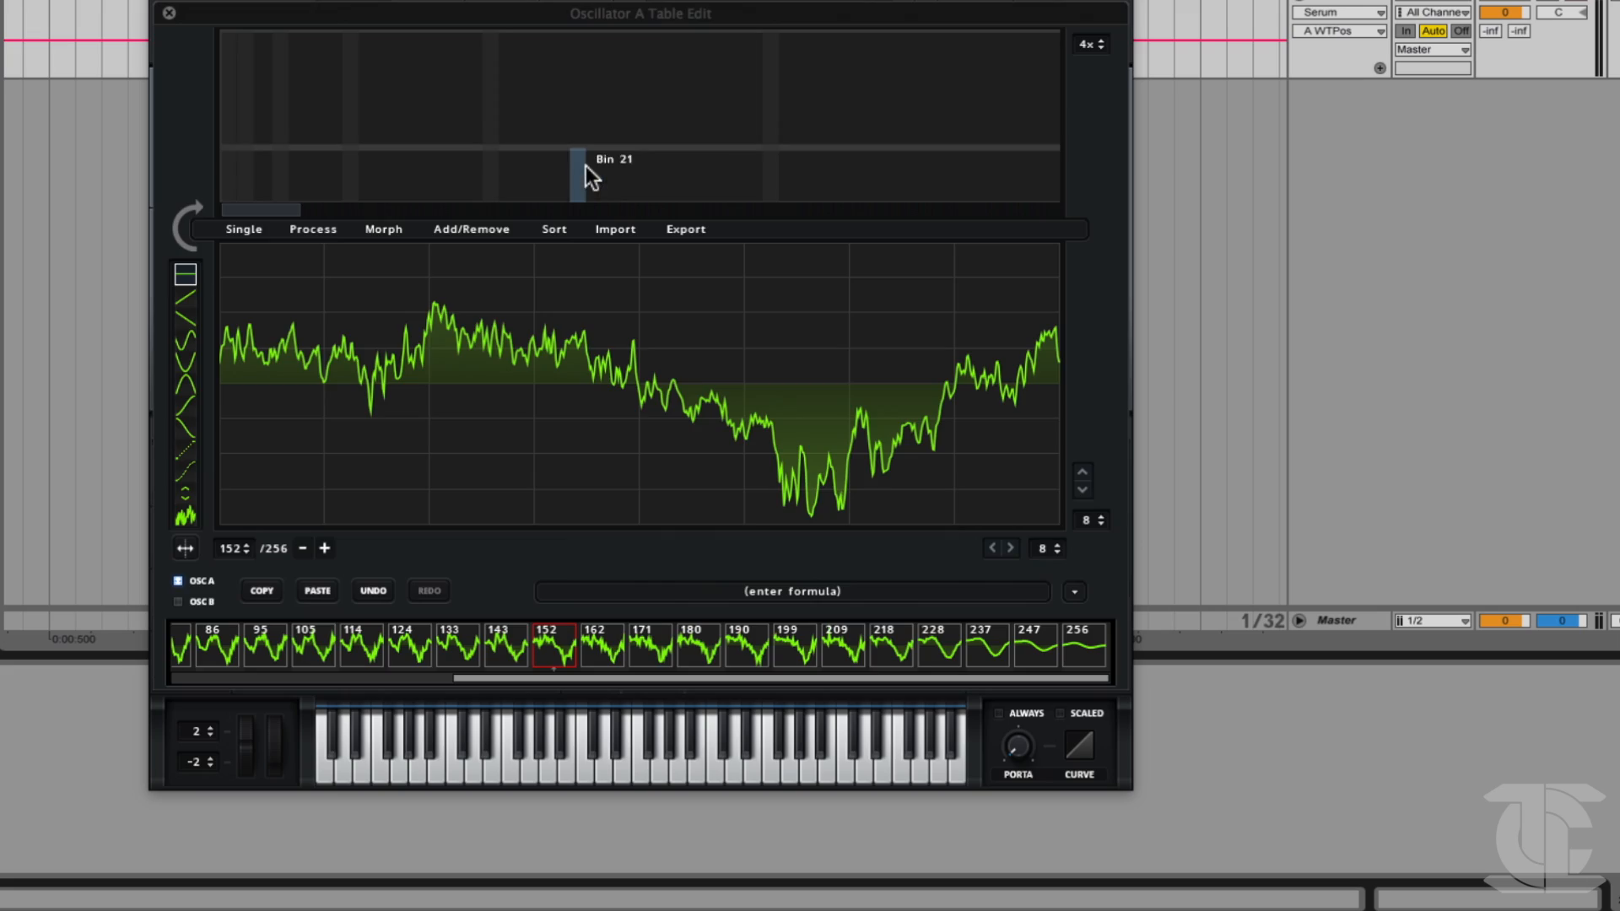
{"action": "left_click", "coordinate": [489, 231]}
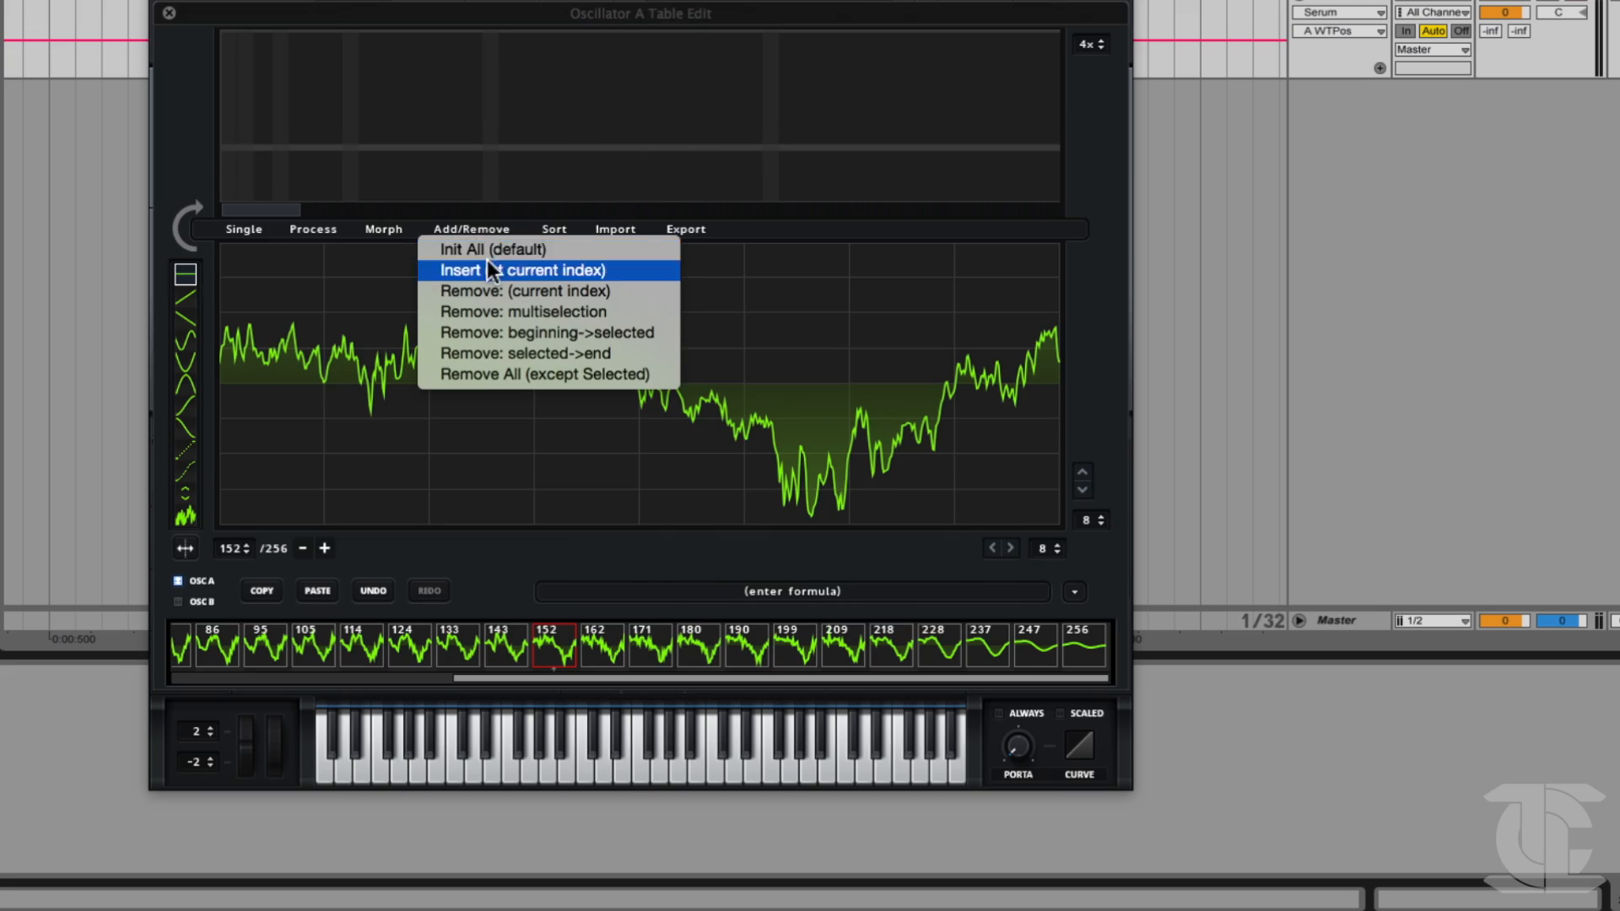
{"action": "left_click", "coordinate": [486, 253]}
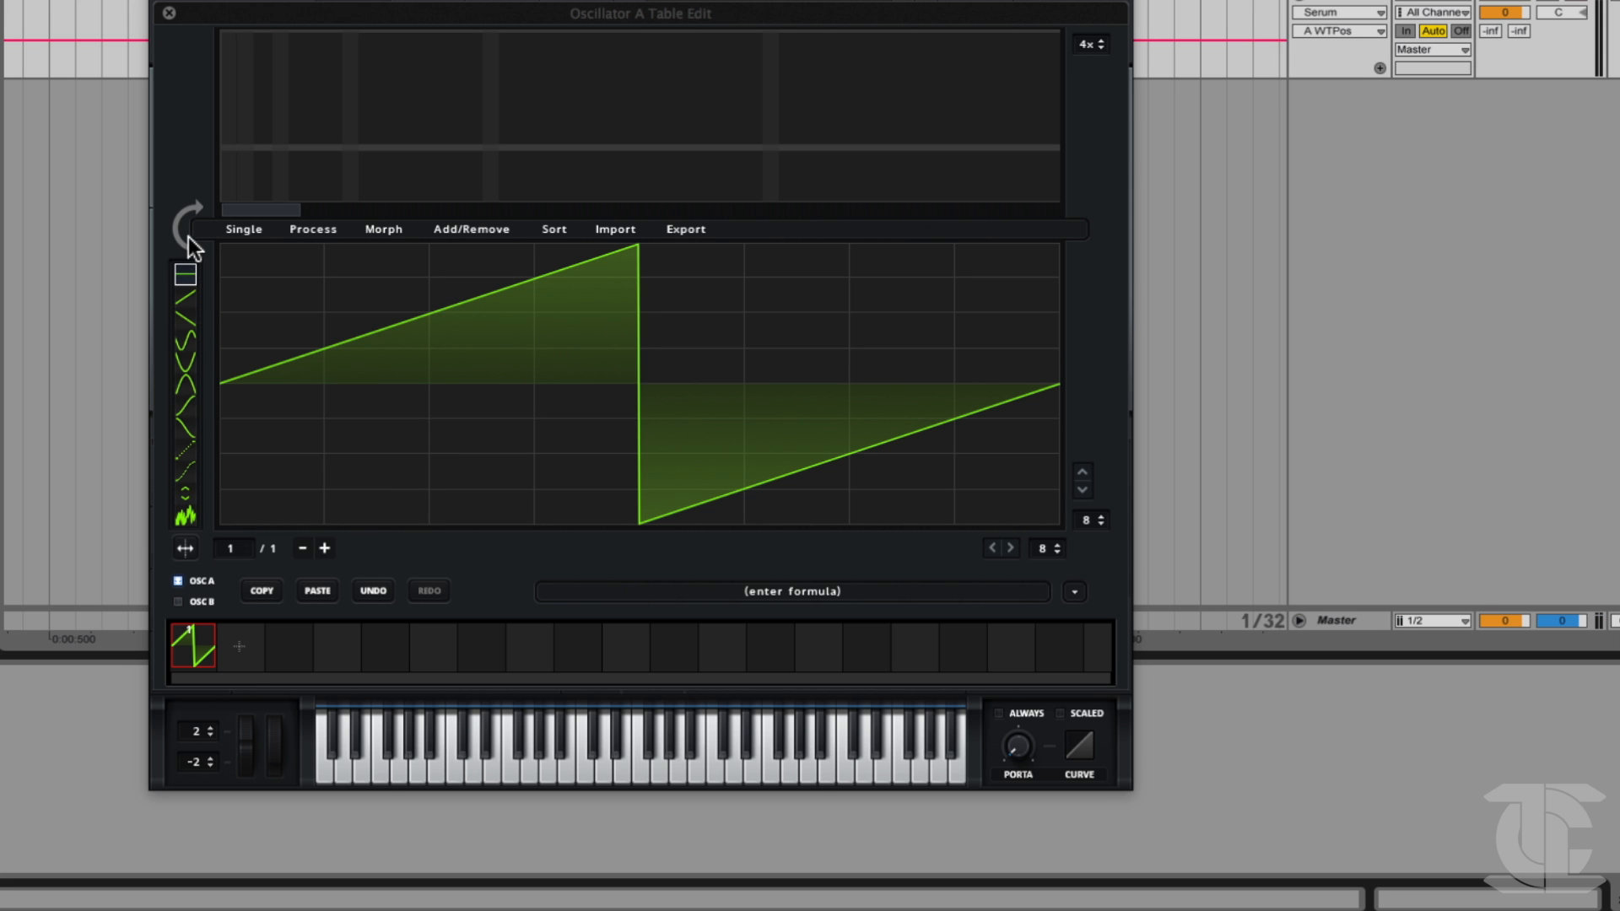
Draw over the waveform with the sine shape, freehand at grid size 0 and then in stepped segments at horizontal grid size 8.
{"action": "left_click", "coordinate": [180, 337]}
{"action": "left_click_drag", "start_coordinate": [1043, 547], "coordinate": [1007, 570]}
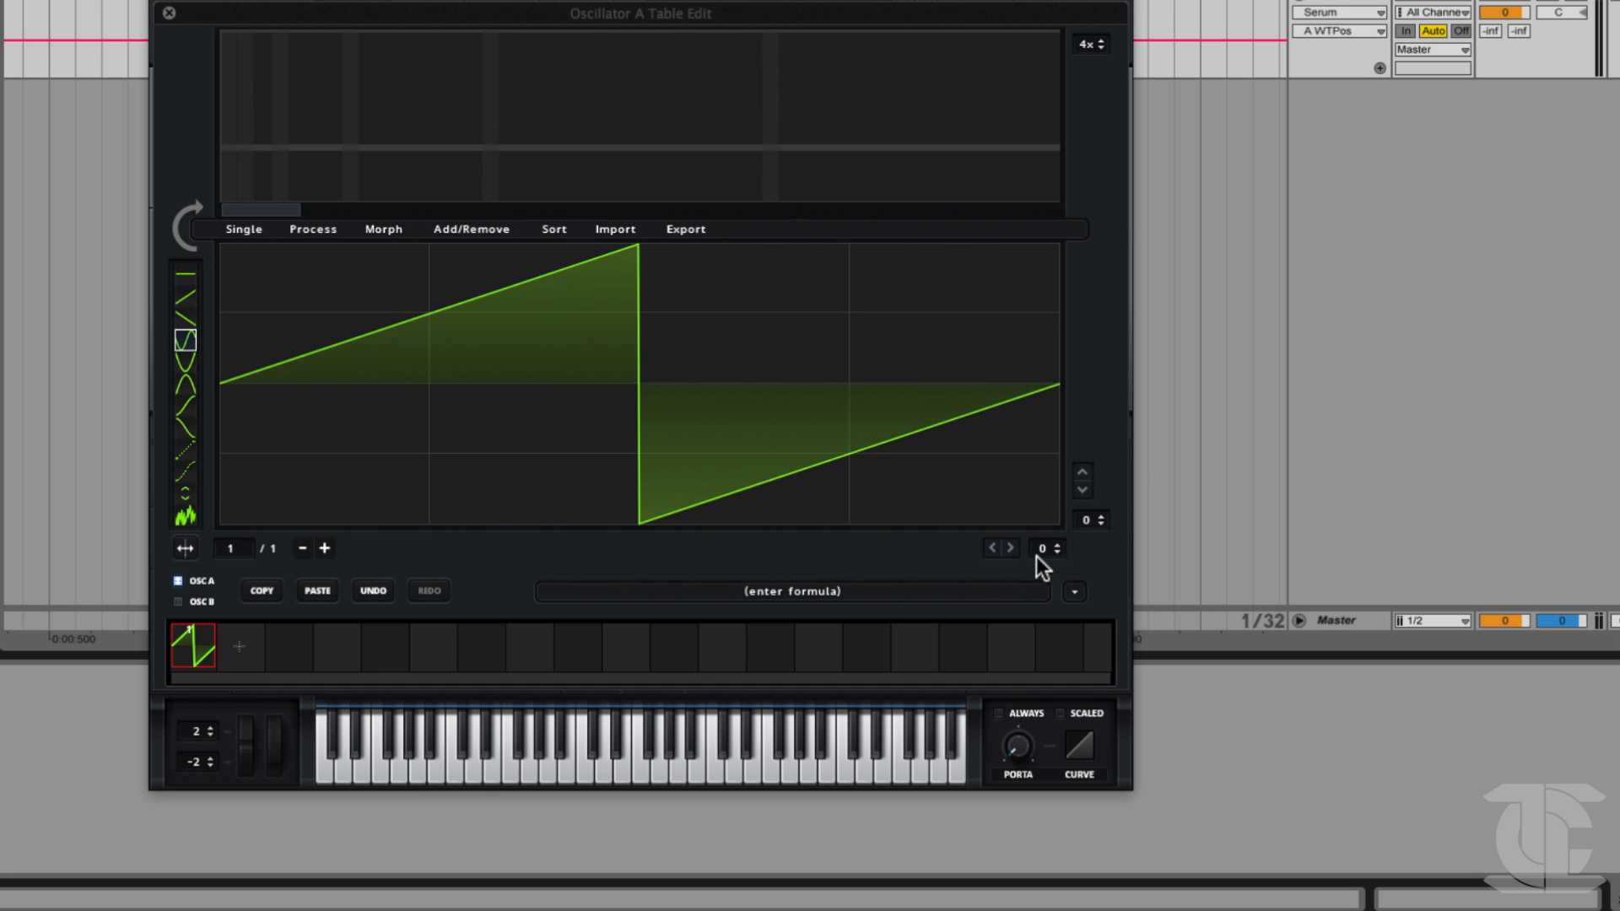
{"action": "left_click", "coordinate": [999, 464]}
{"action": "mouse_move", "coordinate": [883, 484]}
{"action": "left_mouse_down"}
{"action": "mouse_move", "coordinate": [611, 408]}
{"action": "mouse_move", "coordinate": [195, 389]}
{"action": "left_mouse_up"}
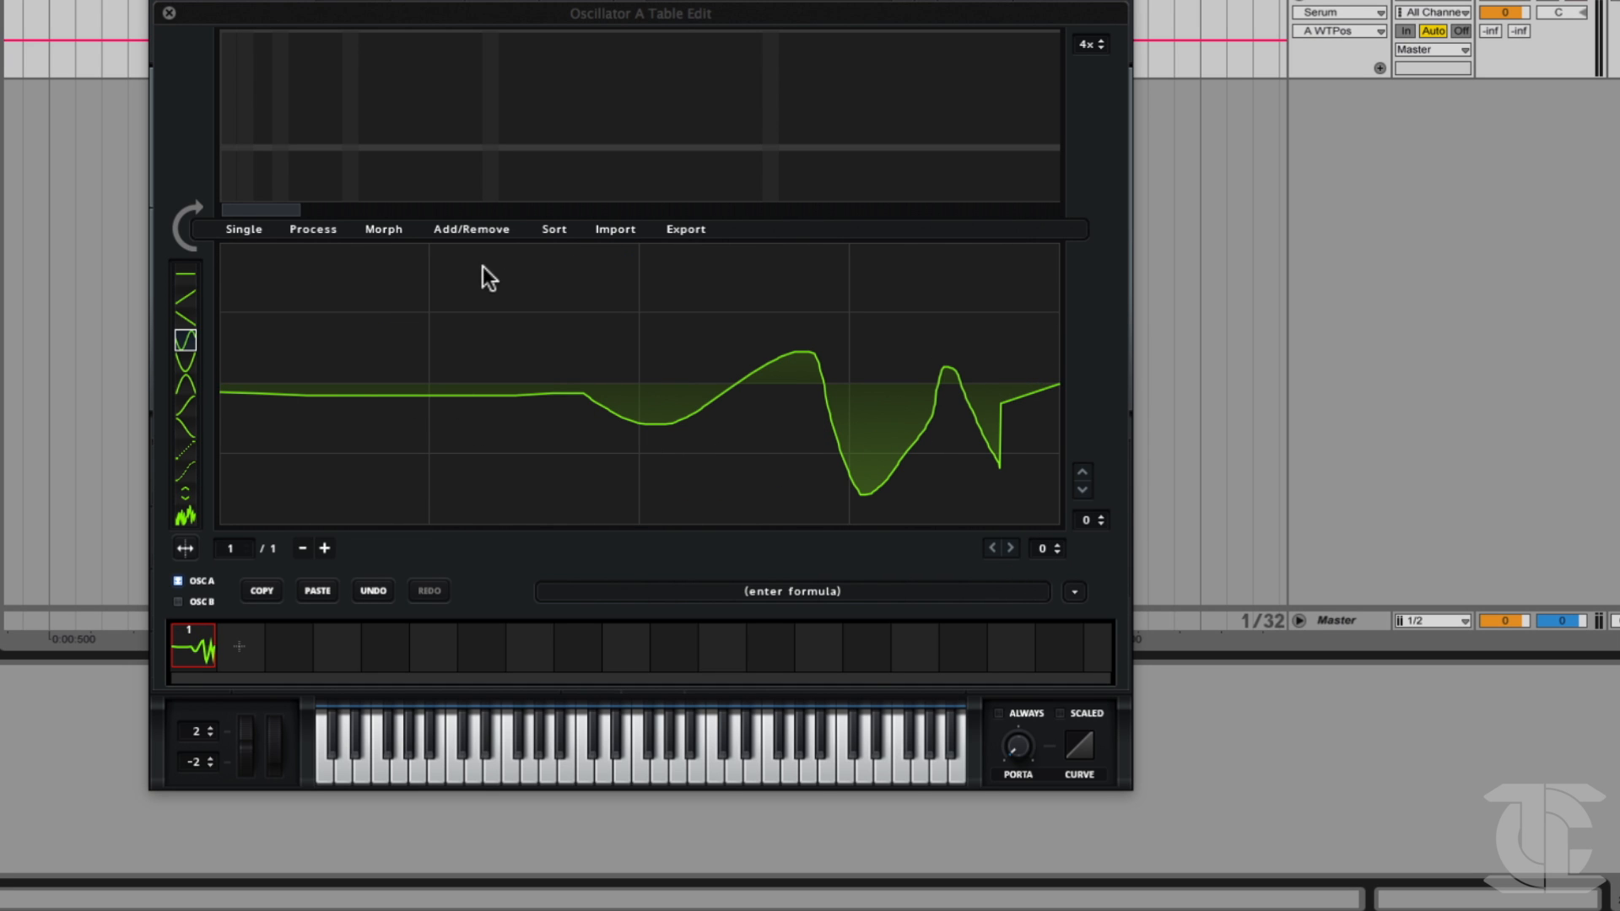
{"action": "mouse_move", "coordinate": [311, 283]}
{"action": "left_mouse_down"}
{"action": "mouse_move", "coordinate": [394, 456]}
{"action": "mouse_move", "coordinate": [762, 388]}
{"action": "mouse_move", "coordinate": [781, 352]}
{"action": "left_mouse_up"}
{"action": "mouse_move", "coordinate": [1051, 548]}
{"action": "left_mouse_down"}
{"action": "mouse_move", "coordinate": [1058, 481]}
{"action": "mouse_move", "coordinate": [1037, 552]}
{"action": "left_mouse_up"}
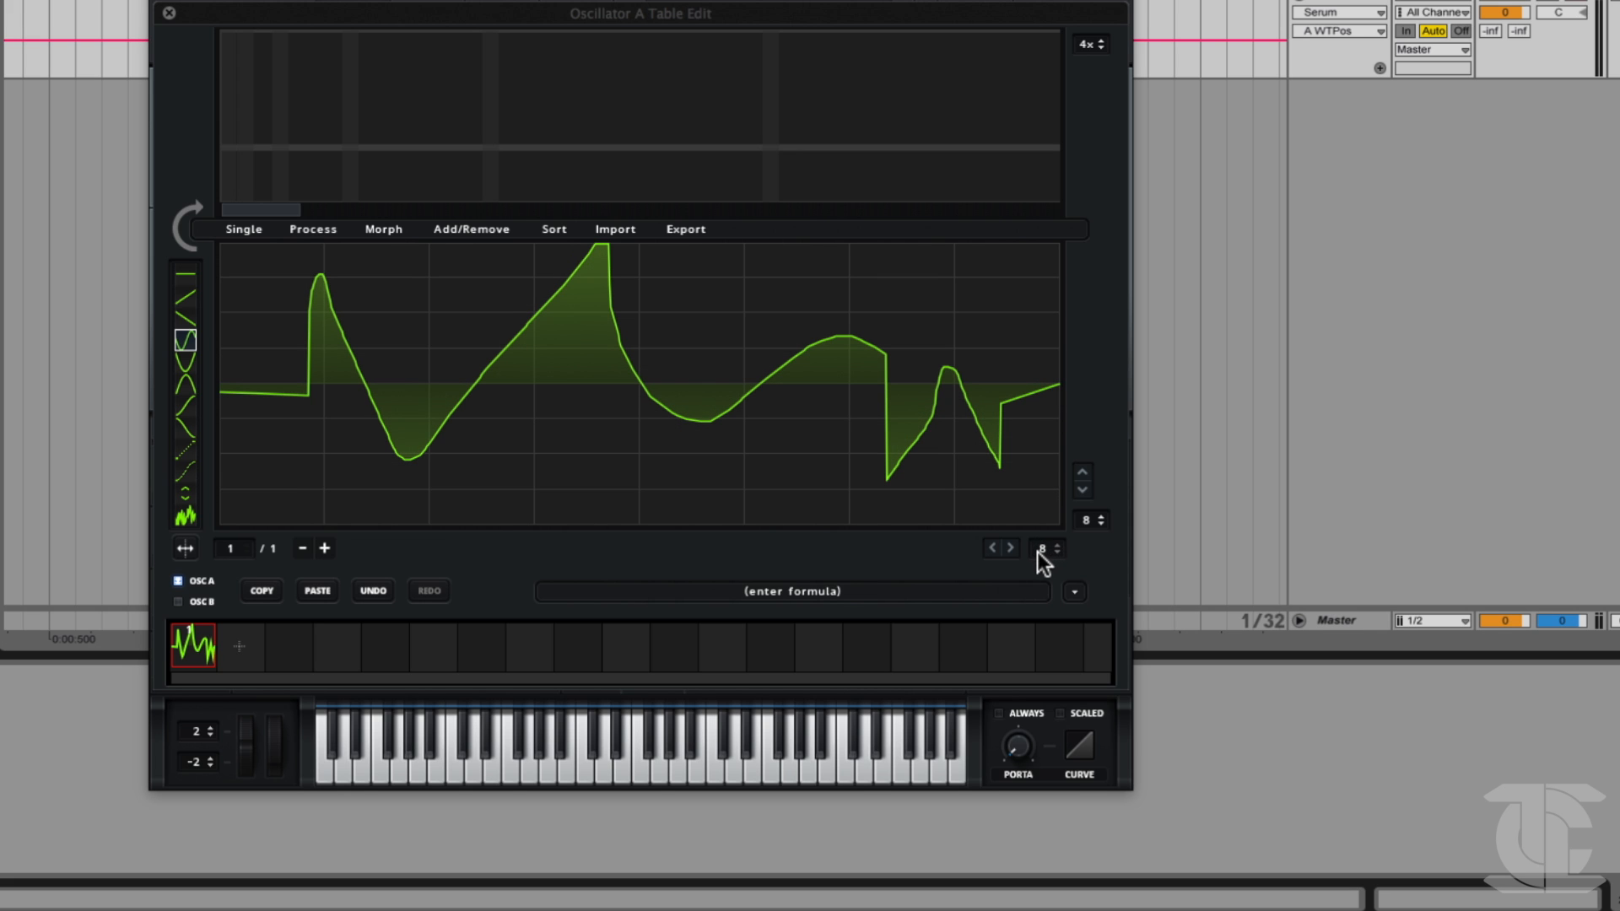
{"action": "mouse_move", "coordinate": [254, 477]}
{"action": "left_mouse_down"}
{"action": "mouse_move", "coordinate": [397, 366]}
{"action": "mouse_move", "coordinate": [1024, 337]}
{"action": "mouse_move", "coordinate": [878, 341]}
{"action": "left_mouse_up"}
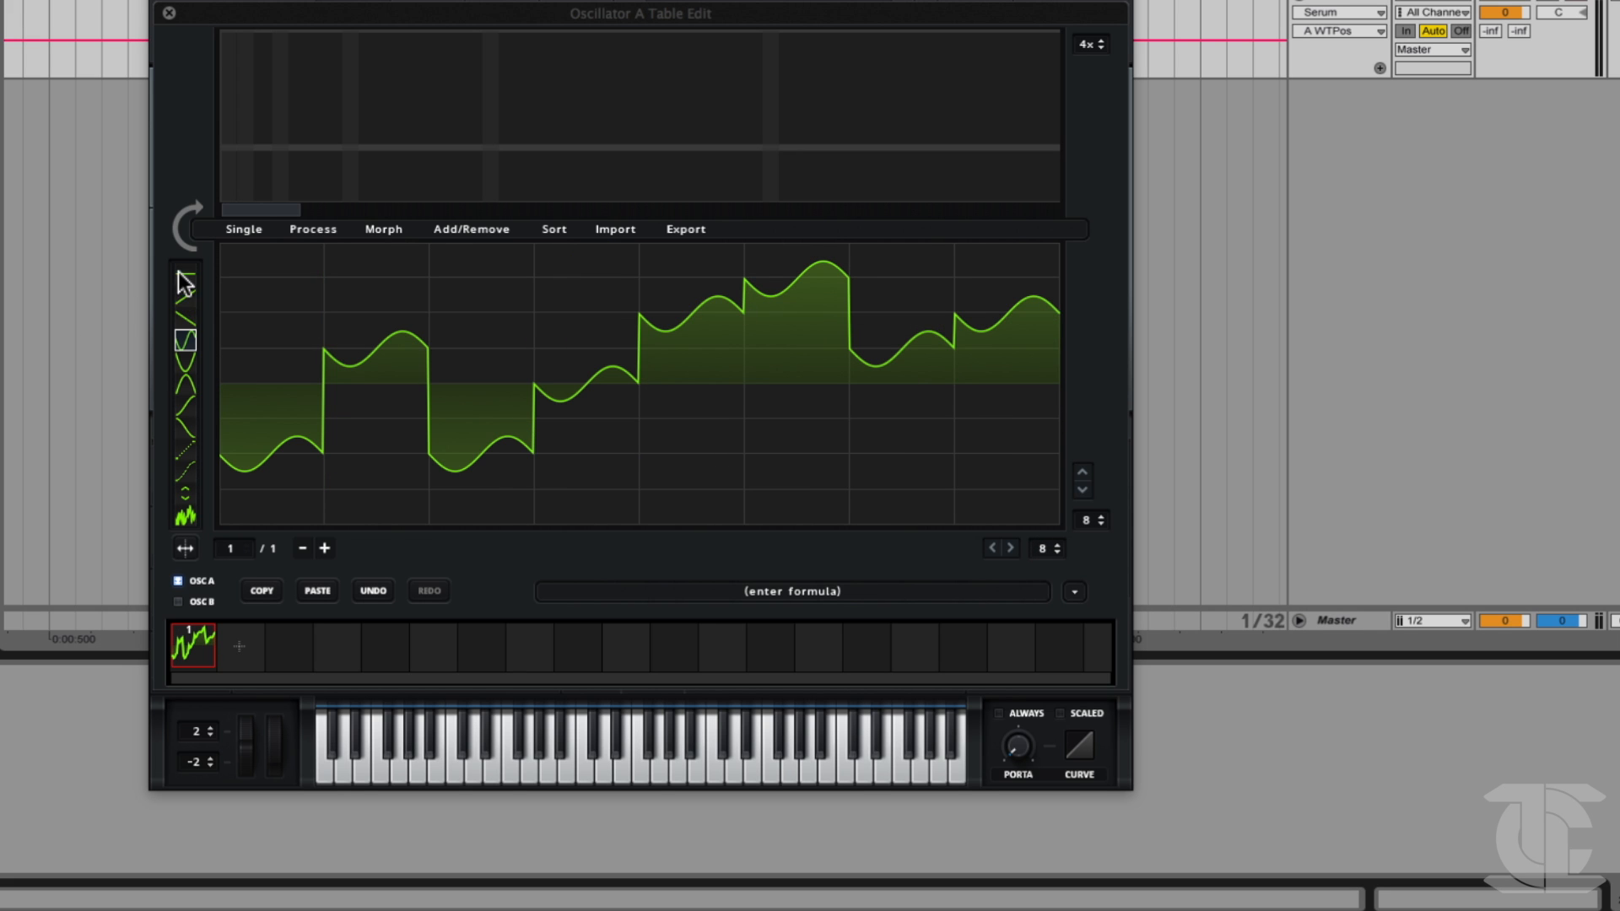
Draw a single-cycle square wave with the flat shape, low in the first half and high in the second.
{"action": "mouse_move", "coordinate": [253, 487]}
{"action": "left_mouse_down"}
{"action": "mouse_move", "coordinate": [445, 473]}
{"action": "mouse_move", "coordinate": [393, 491]}
{"action": "left_mouse_up"}
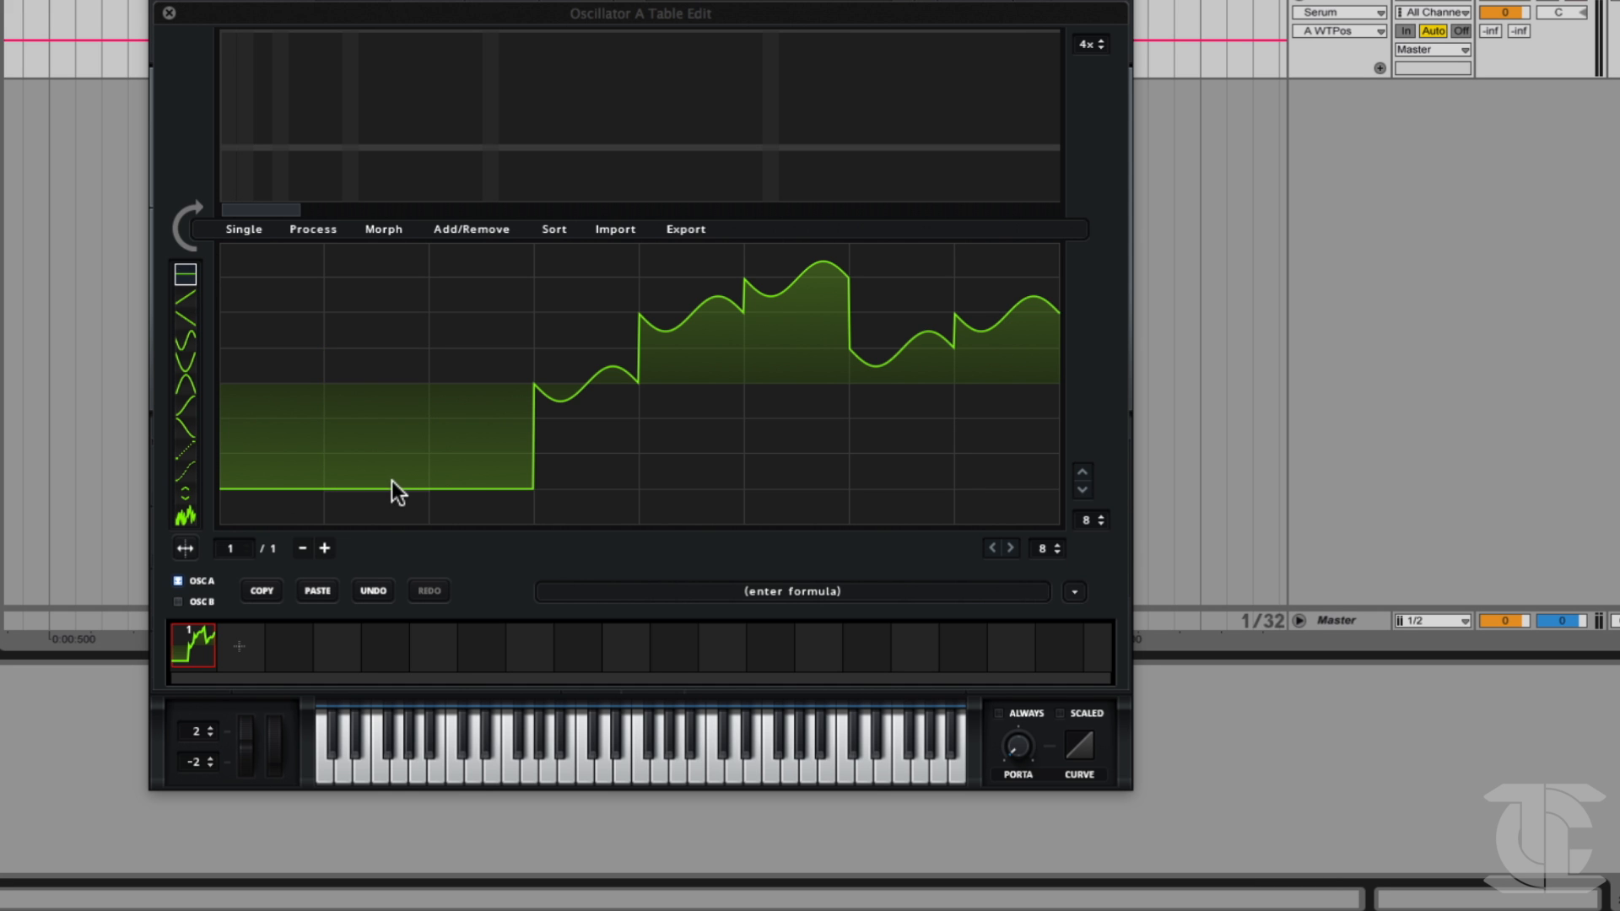
{"action": "left_click_drag", "start_coordinate": [714, 456], "coordinate": [587, 484]}
{"action": "mouse_move", "coordinate": [706, 308]}
{"action": "left_mouse_down"}
{"action": "mouse_move", "coordinate": [697, 278]}
{"action": "mouse_move", "coordinate": [1009, 289]}
{"action": "left_mouse_up"}
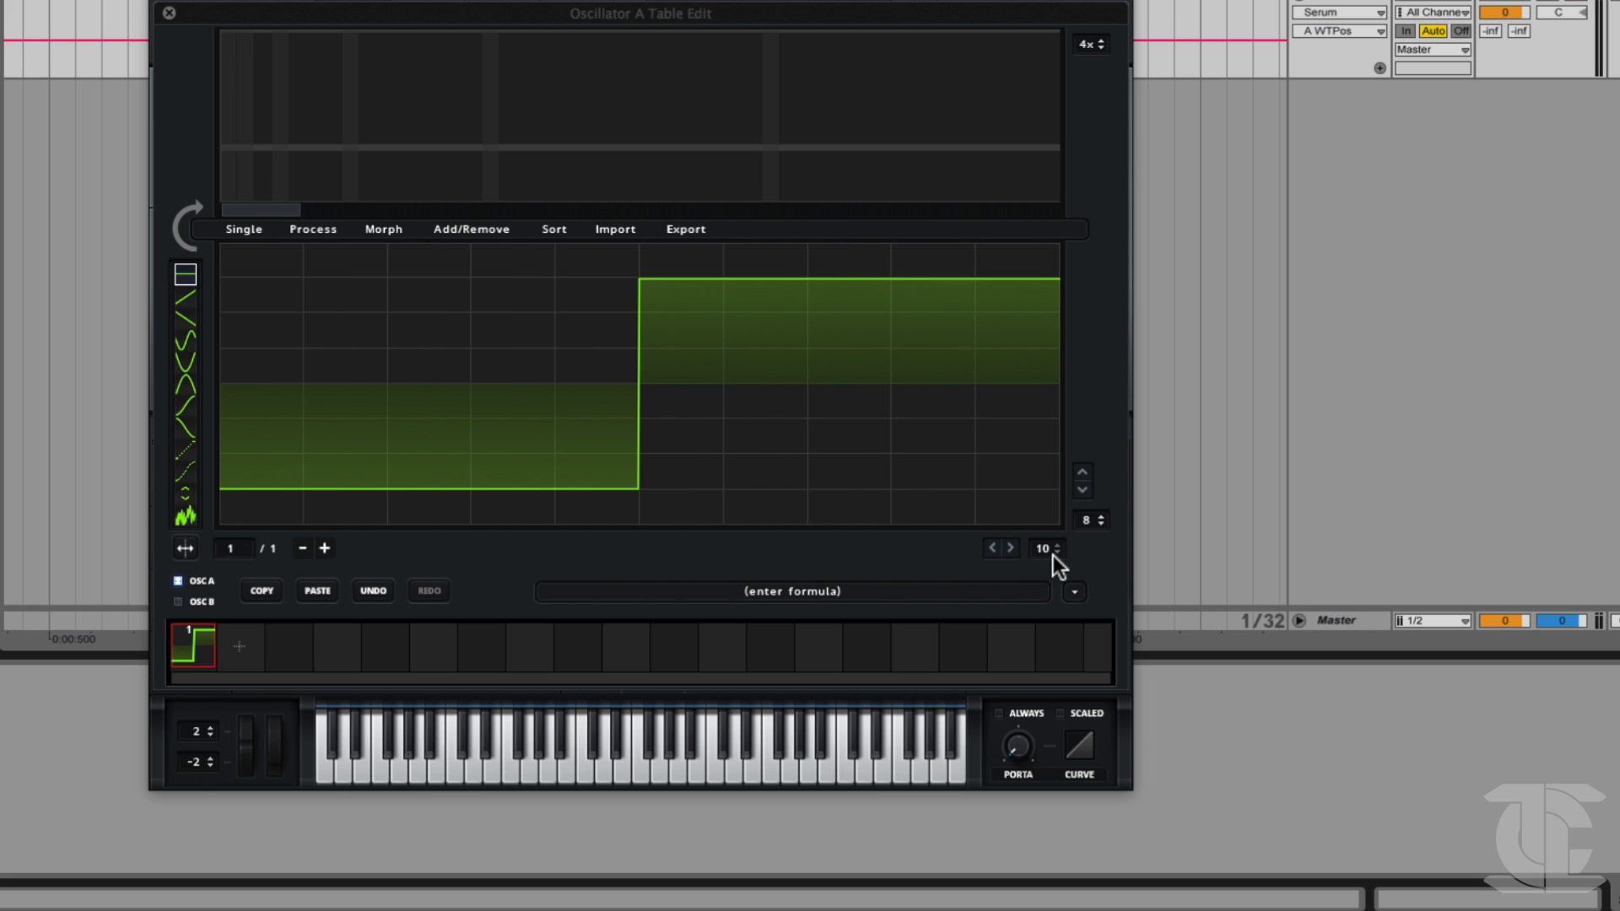
Try changing the horizontal grid size, then at 8 alternate low and high segments to form a four-cycle square wave.
{"action": "scroll", "coordinate": [1049, 555], "scroll_direction": "down", "scroll_amount": 2}
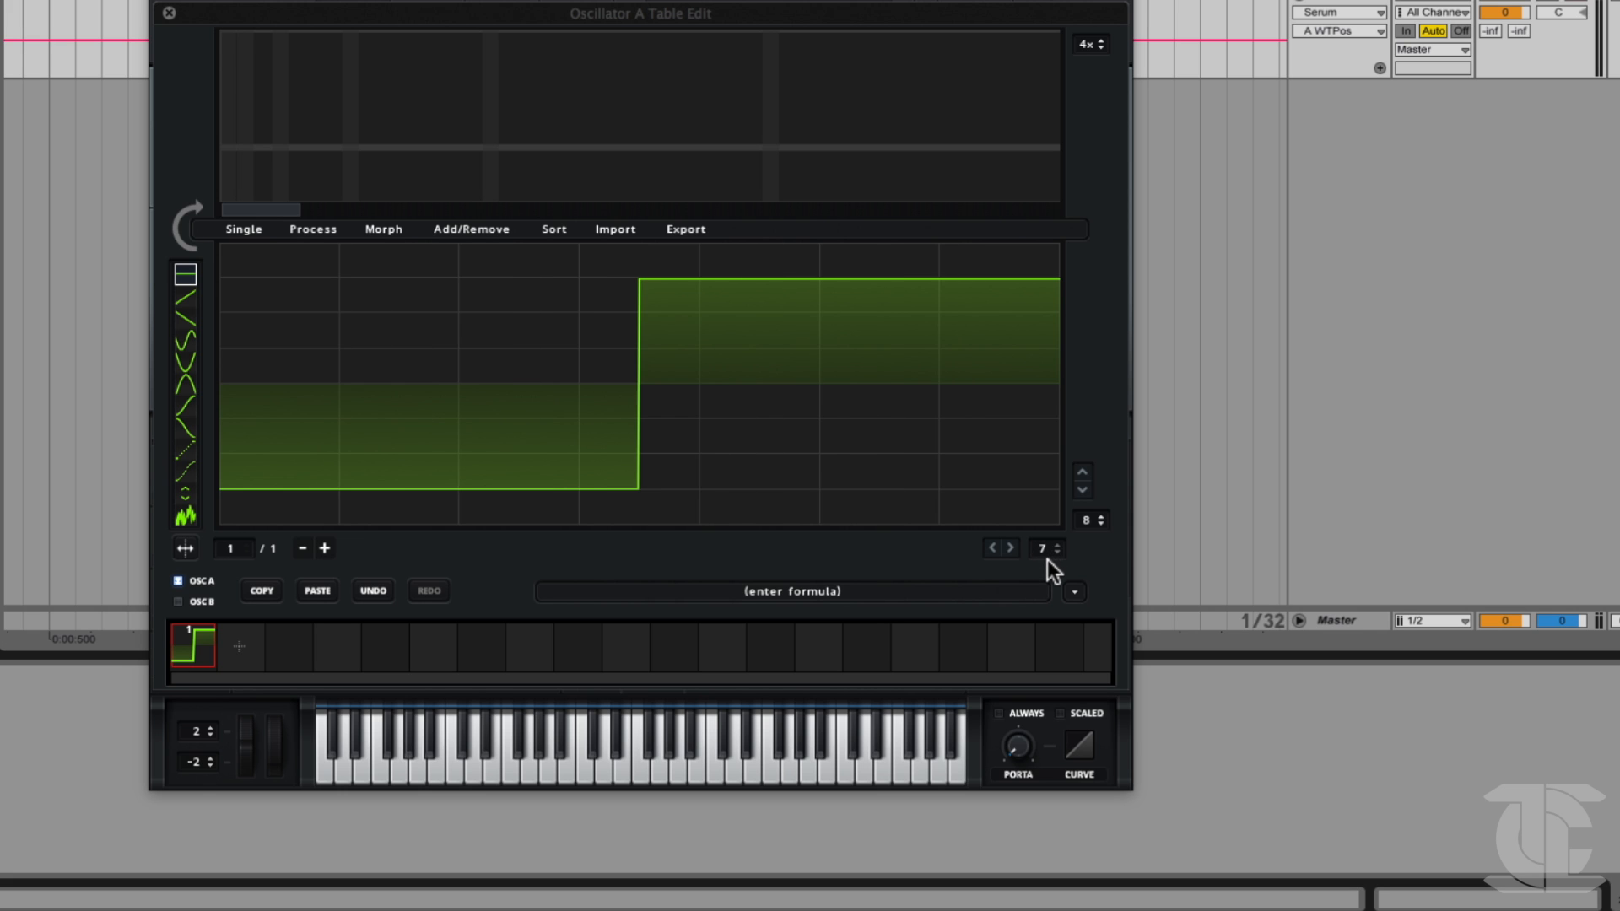
{"action": "left_click", "coordinate": [919, 493]}
{"action": "left_click", "coordinate": [723, 486]}
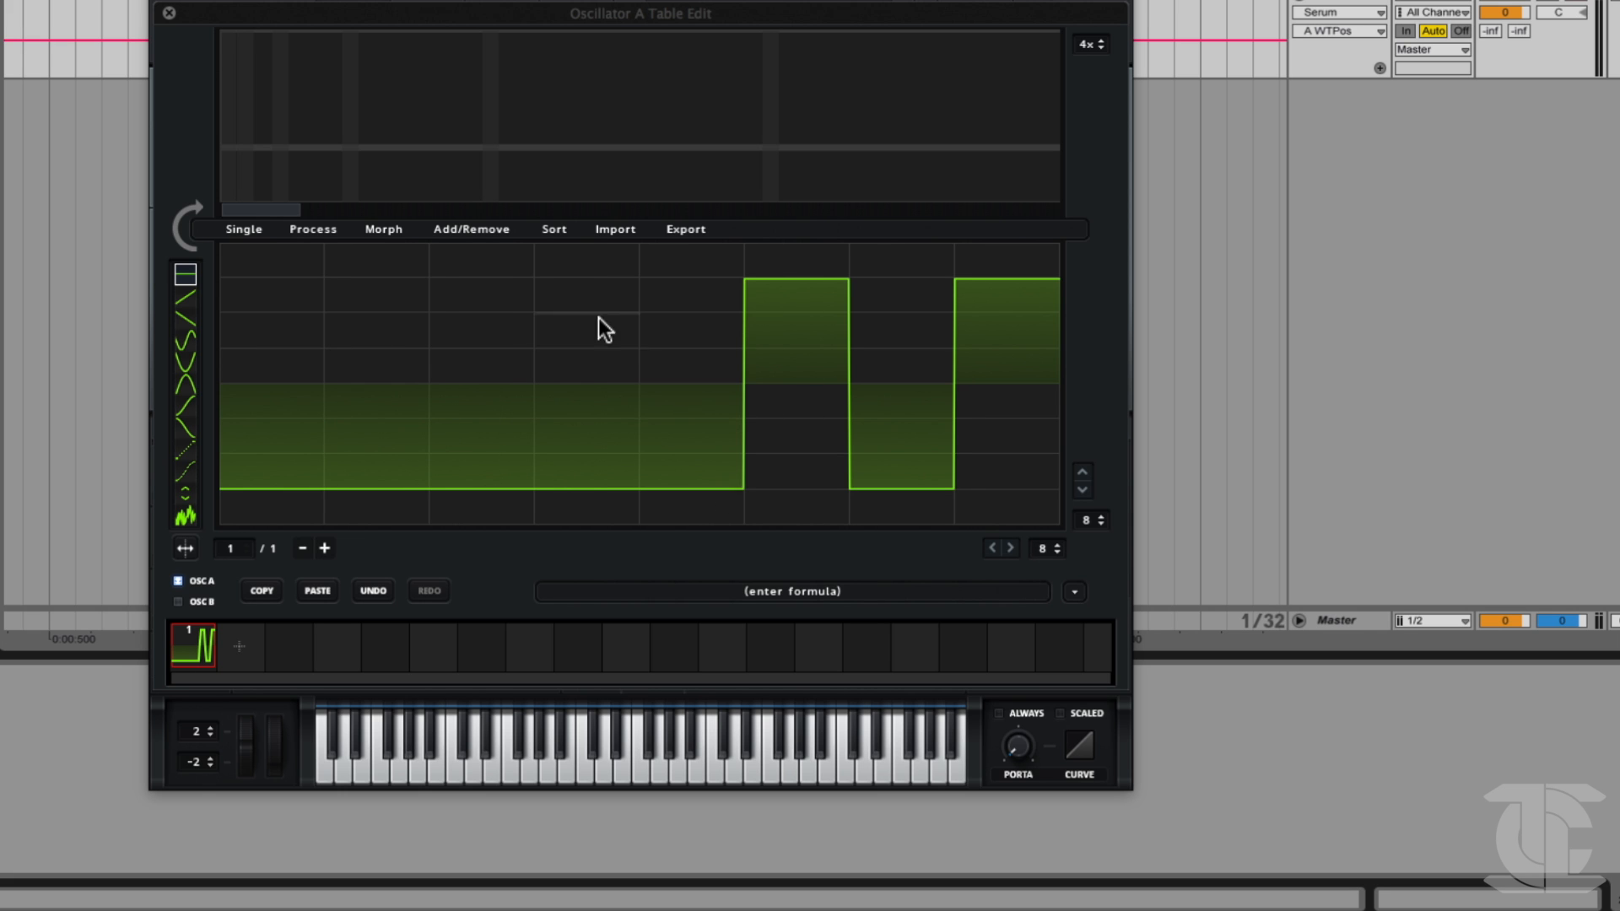
{"action": "left_click", "coordinate": [580, 297]}
{"action": "left_click", "coordinate": [398, 282]}
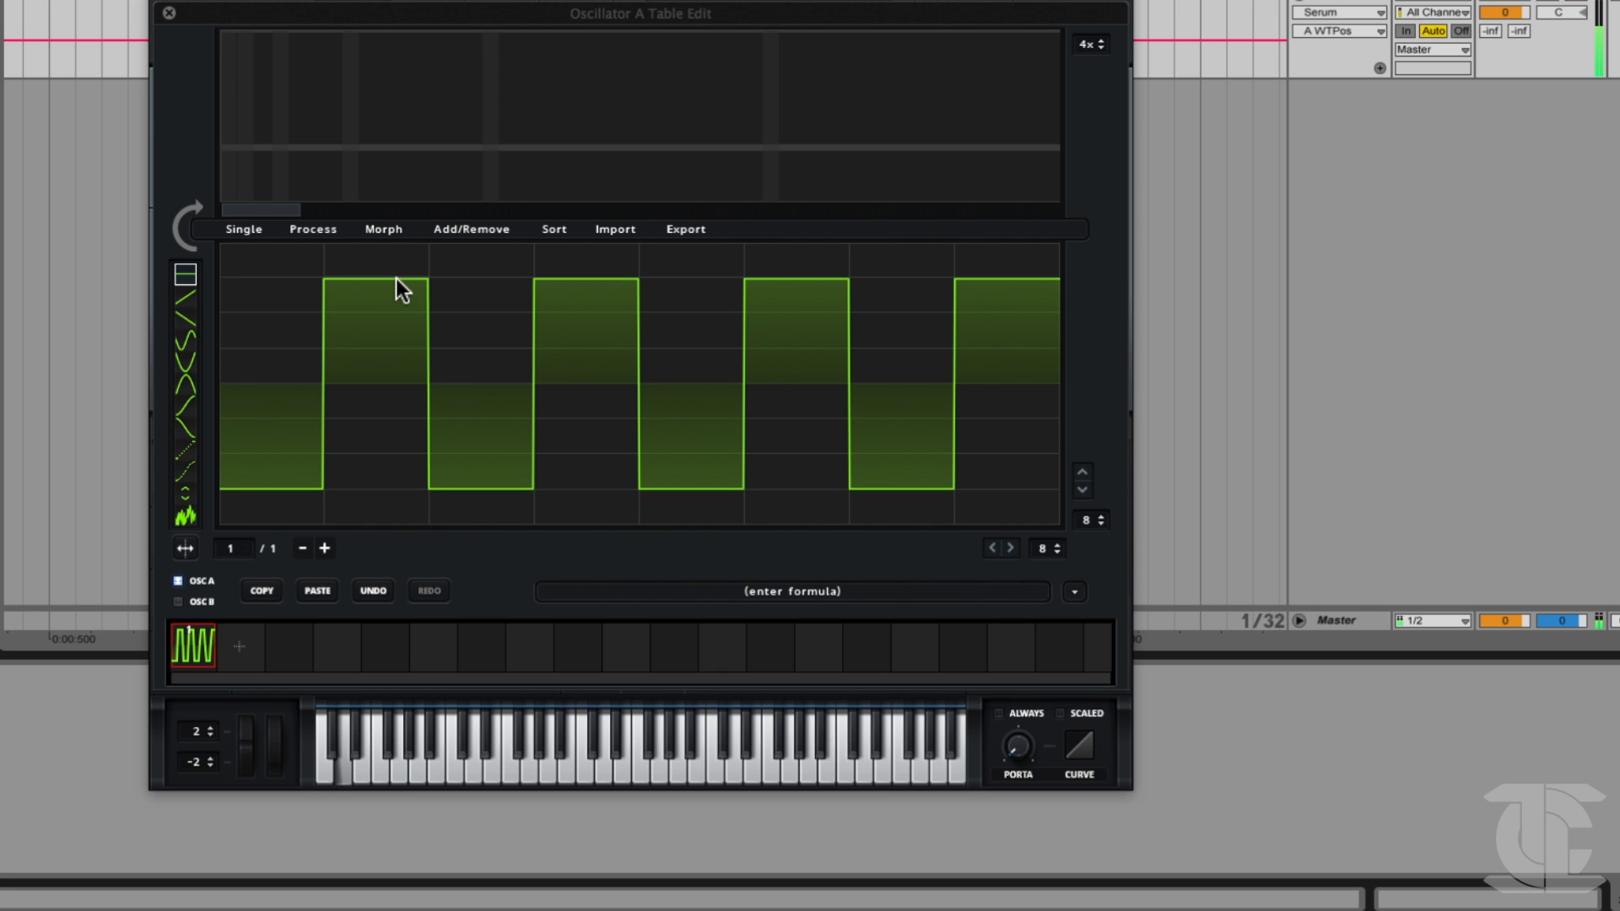
Redraw the segments as a single-cycle square wave, with the first four low and the last four high.
{"action": "left_click", "coordinate": [381, 488]}
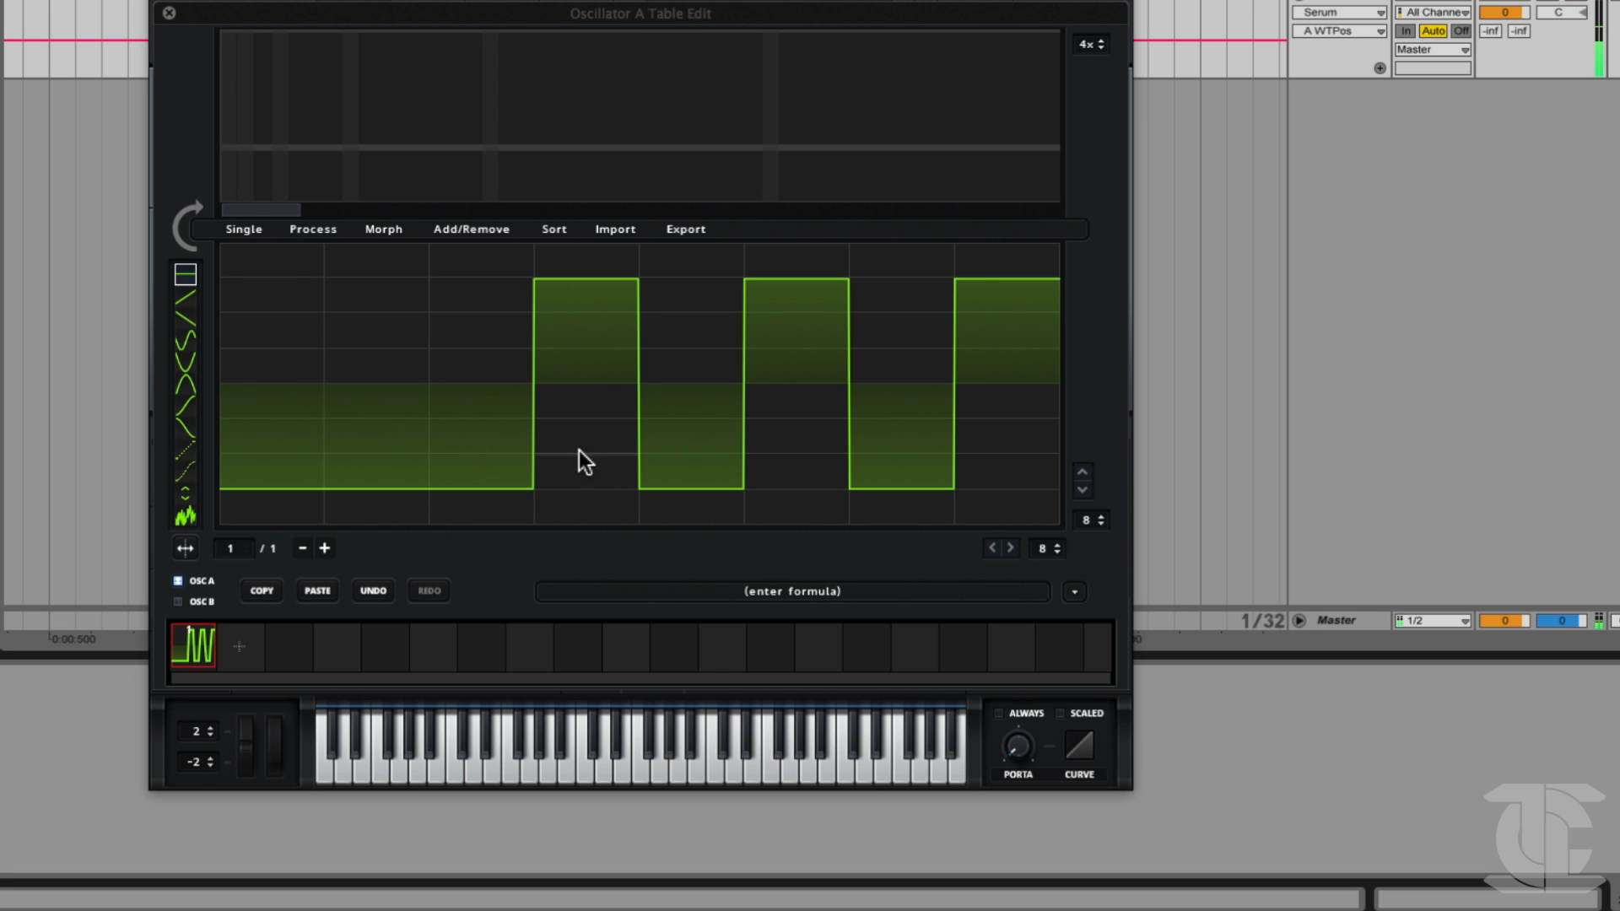
{"action": "left_click", "coordinate": [583, 485]}
{"action": "left_click", "coordinate": [719, 289]}
{"action": "left_click_drag", "start_coordinate": [911, 302], "coordinate": [974, 297]}
{"action": "left_click", "coordinate": [922, 285]}
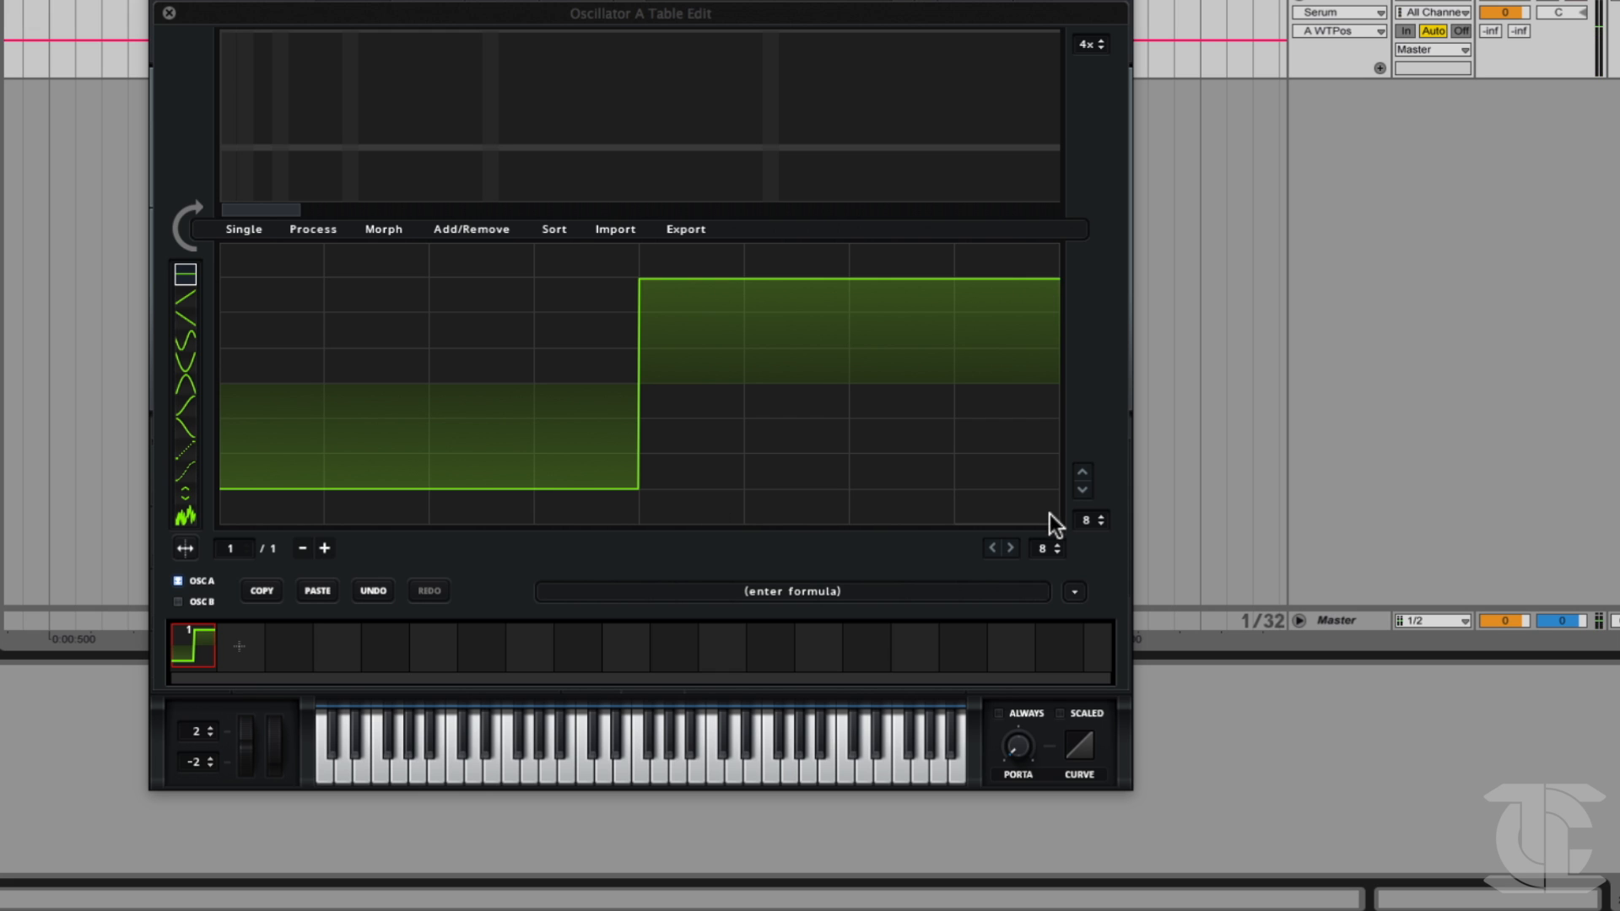
Set the horizontal grid size to 6 and lower the fifth segment to the waveform's minimum.
{"action": "left_click_drag", "start_coordinate": [1046, 550], "coordinate": [1046, 559]}
{"action": "left_click", "coordinate": [858, 495]}
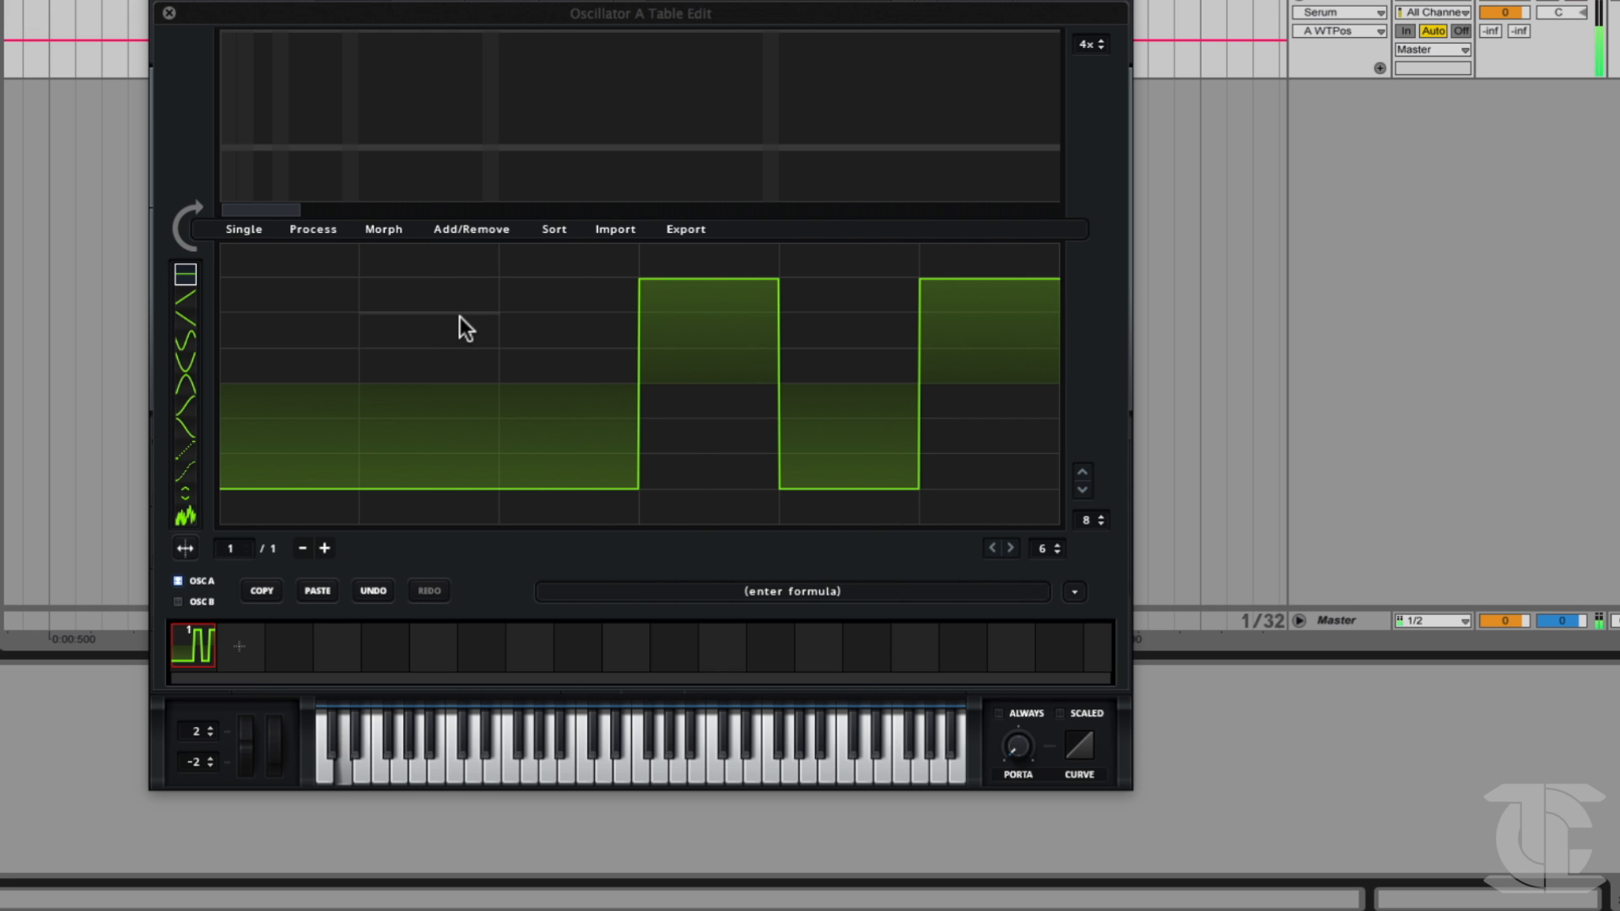
{"action": "mouse_move", "coordinate": [866, 368]}
{"action": "left_mouse_down"}
{"action": "mouse_move", "coordinate": [864, 278]}
{"action": "mouse_move", "coordinate": [848, 525]}
{"action": "left_mouse_up"}
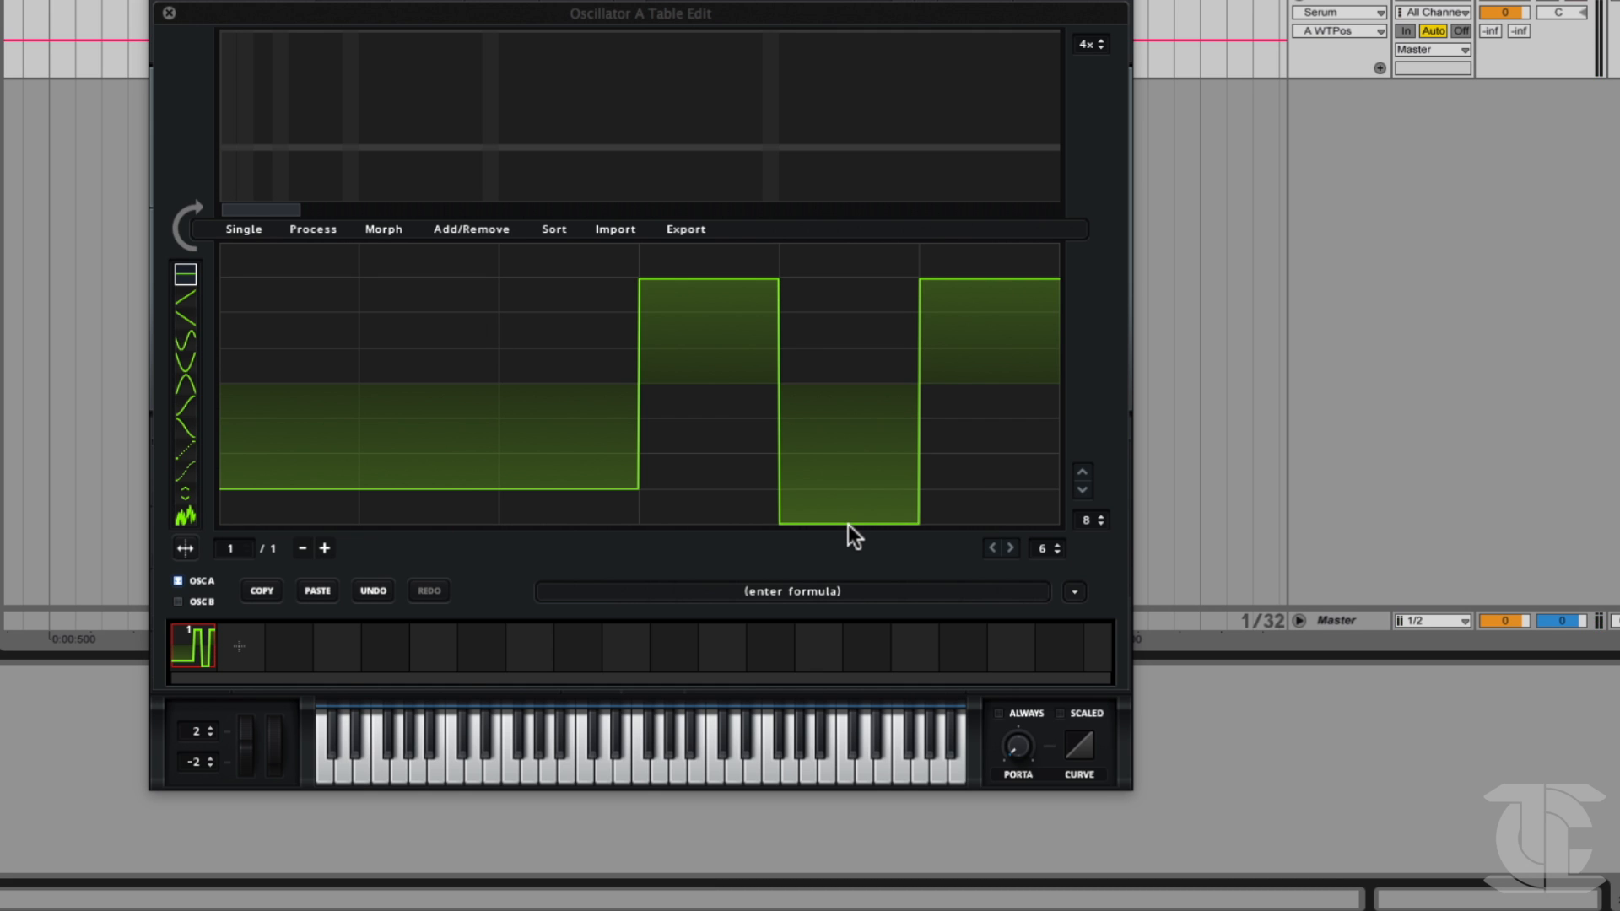
Set the horizontal grid size to 8 and fill the fifth segment with the random noise shape.
{"action": "mouse_move", "coordinate": [1042, 546]}
{"action": "left_mouse_down"}
{"action": "mouse_move", "coordinate": [1045, 521]}
{"action": "mouse_move", "coordinate": [1045, 538]}
{"action": "left_mouse_up"}
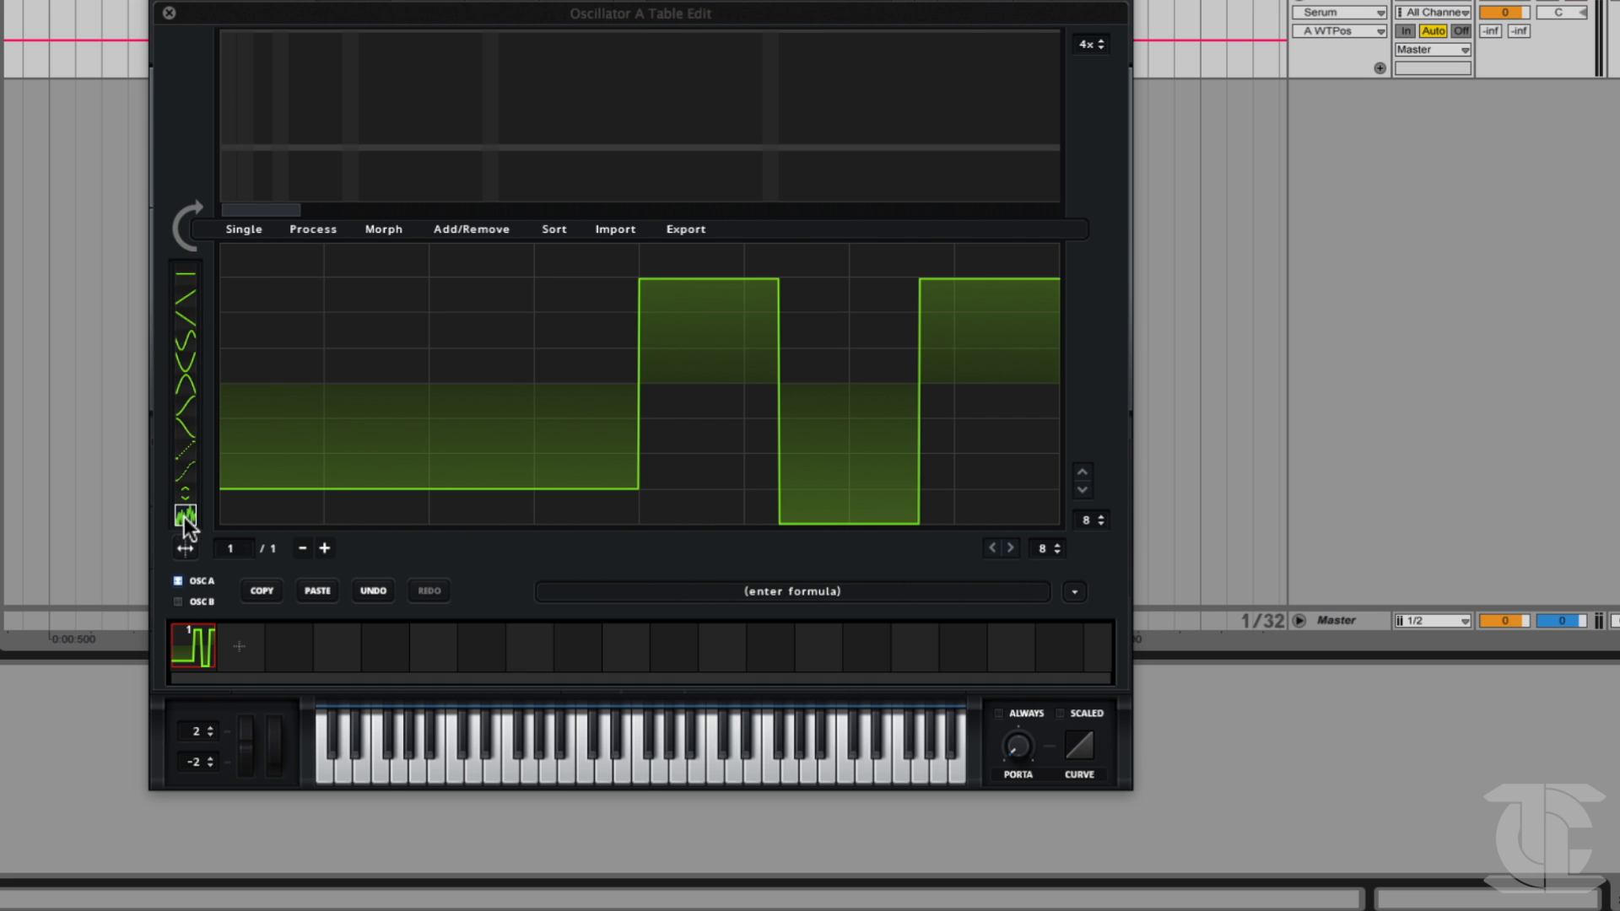
{"action": "mouse_move", "coordinate": [705, 292]}
{"action": "left_mouse_down"}
{"action": "mouse_move", "coordinate": [767, 275]}
{"action": "mouse_move", "coordinate": [714, 405]}
{"action": "mouse_move", "coordinate": [787, 270]}
{"action": "mouse_move", "coordinate": [948, 280]}
{"action": "mouse_move", "coordinate": [742, 468]}
{"action": "mouse_move", "coordinate": [913, 382]}
{"action": "mouse_move", "coordinate": [842, 484]}
{"action": "mouse_move", "coordinate": [896, 361]}
{"action": "mouse_move", "coordinate": [898, 312]}
{"action": "mouse_move", "coordinate": [913, 378]}
{"action": "mouse_move", "coordinate": [871, 589]}
{"action": "mouse_move", "coordinate": [814, 445]}
{"action": "mouse_move", "coordinate": [810, 510]}
{"action": "mouse_move", "coordinate": [786, 422]}
{"action": "mouse_move", "coordinate": [690, 300]}
{"action": "mouse_move", "coordinate": [661, 523]}
{"action": "mouse_move", "coordinate": [725, 256]}
{"action": "left_mouse_up"}
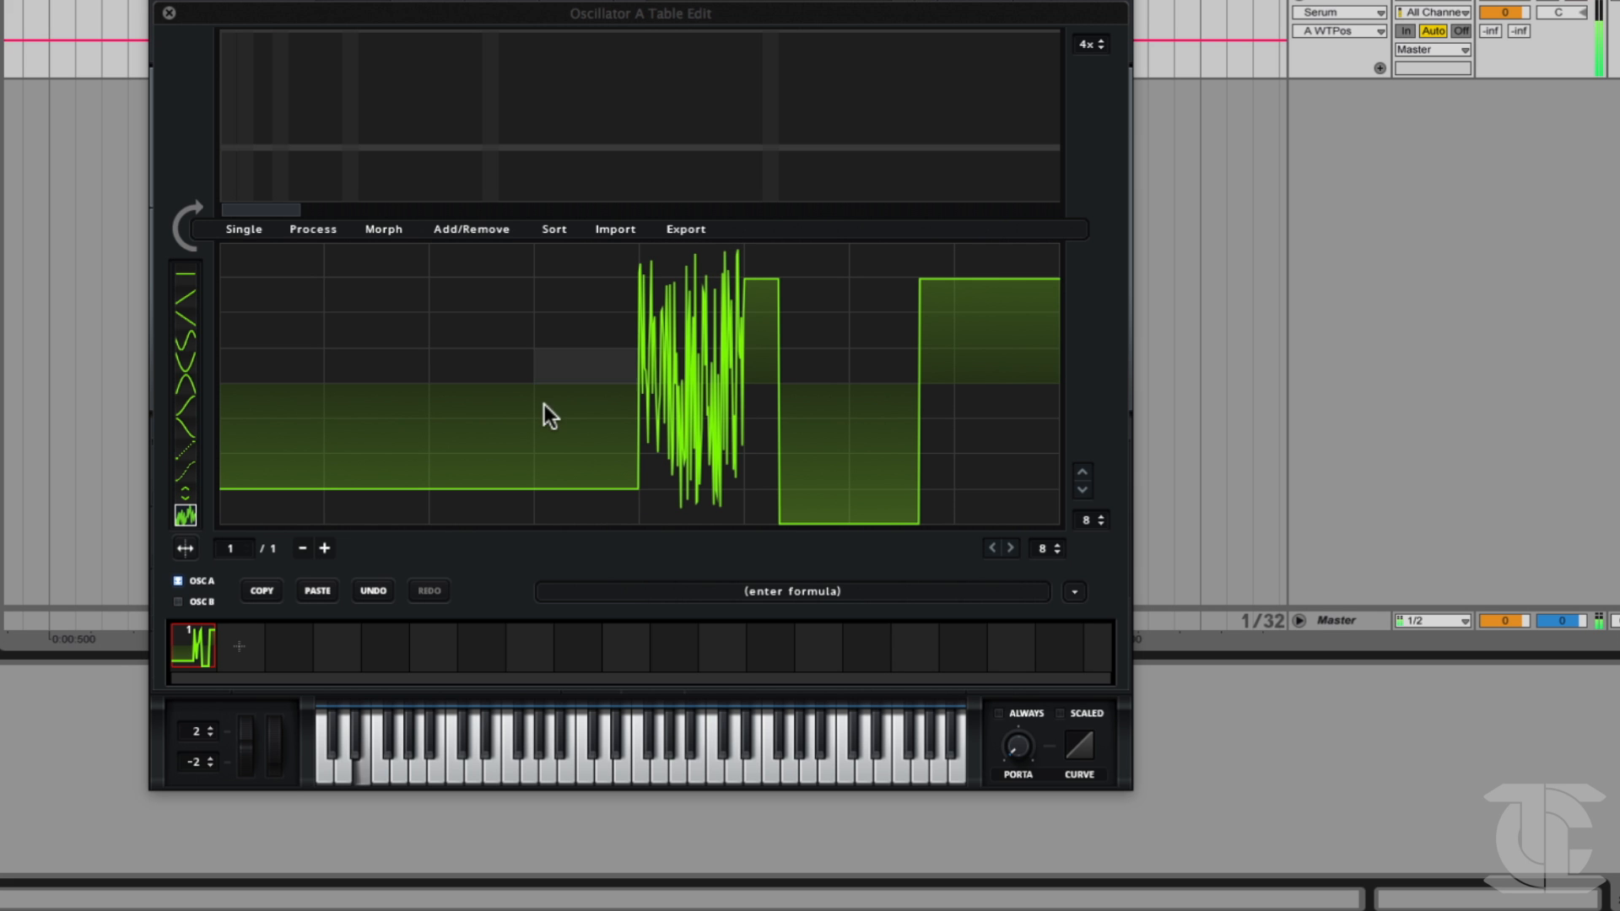
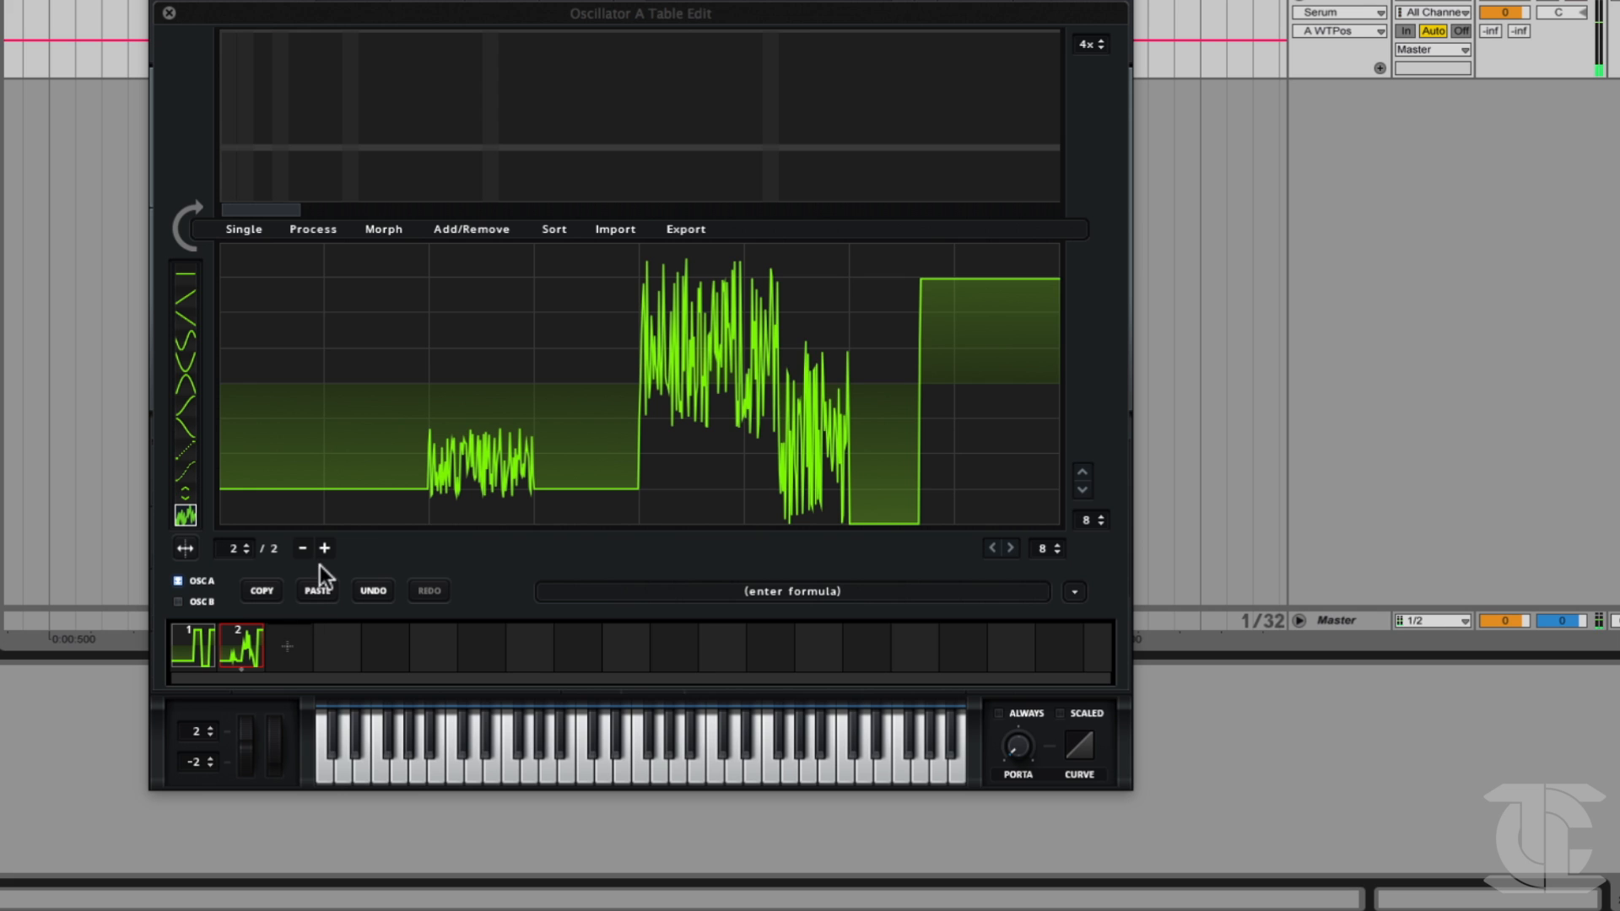
Draw random noise across the first five segments of frame 3, then add a fourth frame with noise in segments three to eight.
{"action": "mouse_move", "coordinate": [224, 471]}
{"action": "left_mouse_down"}
{"action": "mouse_move", "coordinate": [311, 461]}
{"action": "mouse_move", "coordinate": [426, 363]}
{"action": "mouse_move", "coordinate": [690, 329]}
{"action": "left_mouse_up"}
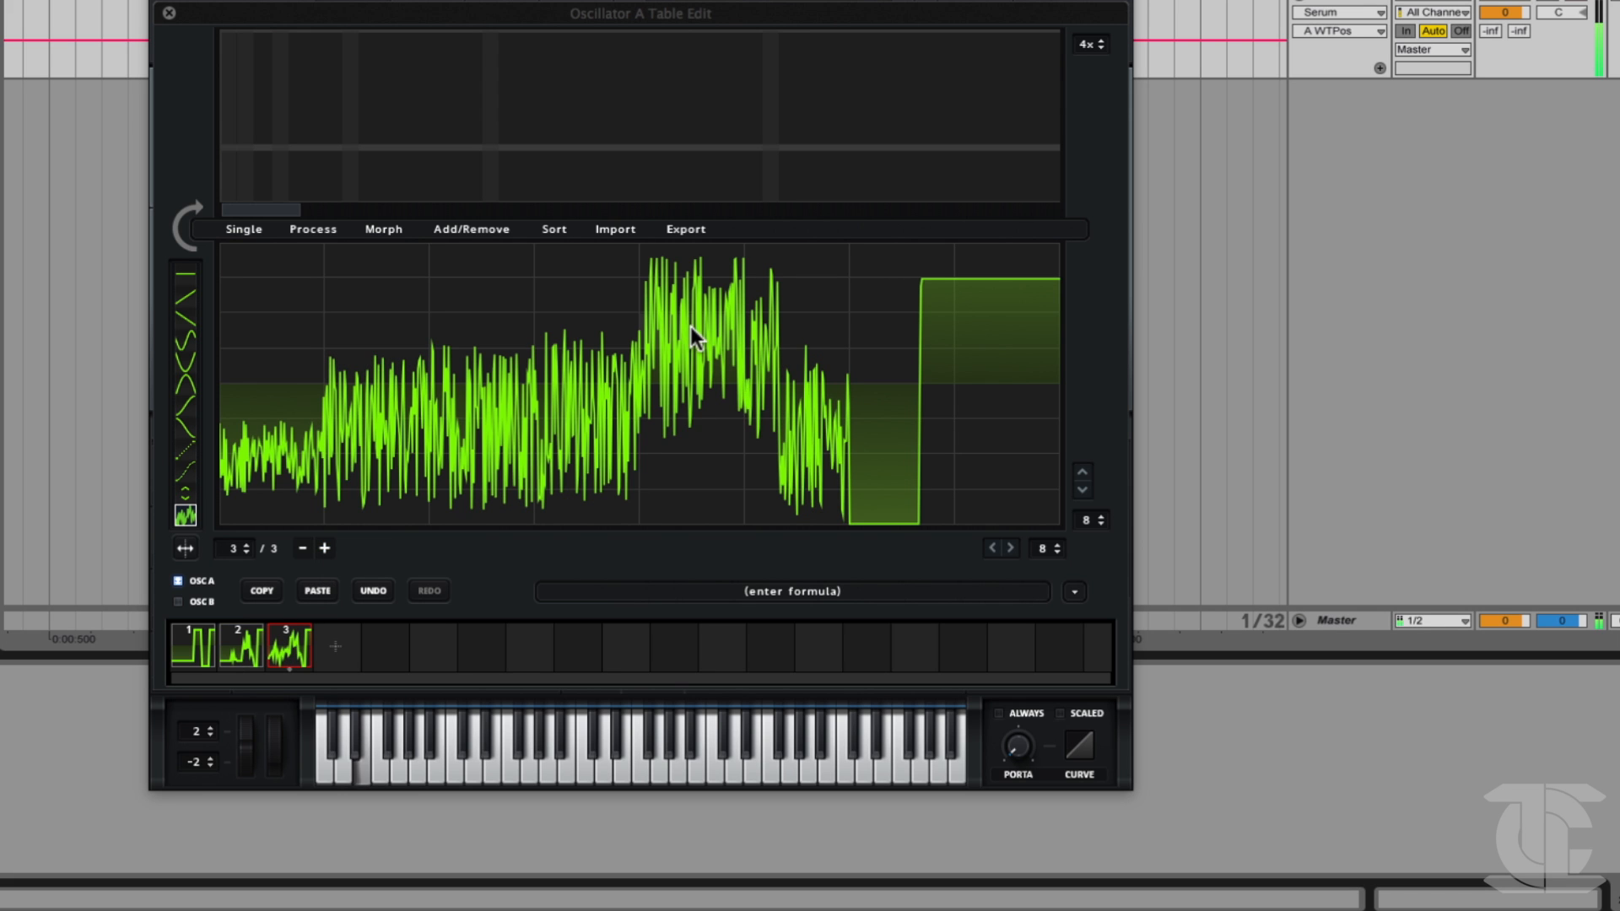
{"action": "left_click", "coordinate": [324, 548]}
{"action": "mouse_move", "coordinate": [629, 404]}
{"action": "left_mouse_down"}
{"action": "mouse_move", "coordinate": [1205, 145]}
{"action": "mouse_move", "coordinate": [723, 199]}
{"action": "mouse_move", "coordinate": [481, 199]}
{"action": "mouse_move", "coordinate": [540, 261]}
{"action": "left_mouse_up"}
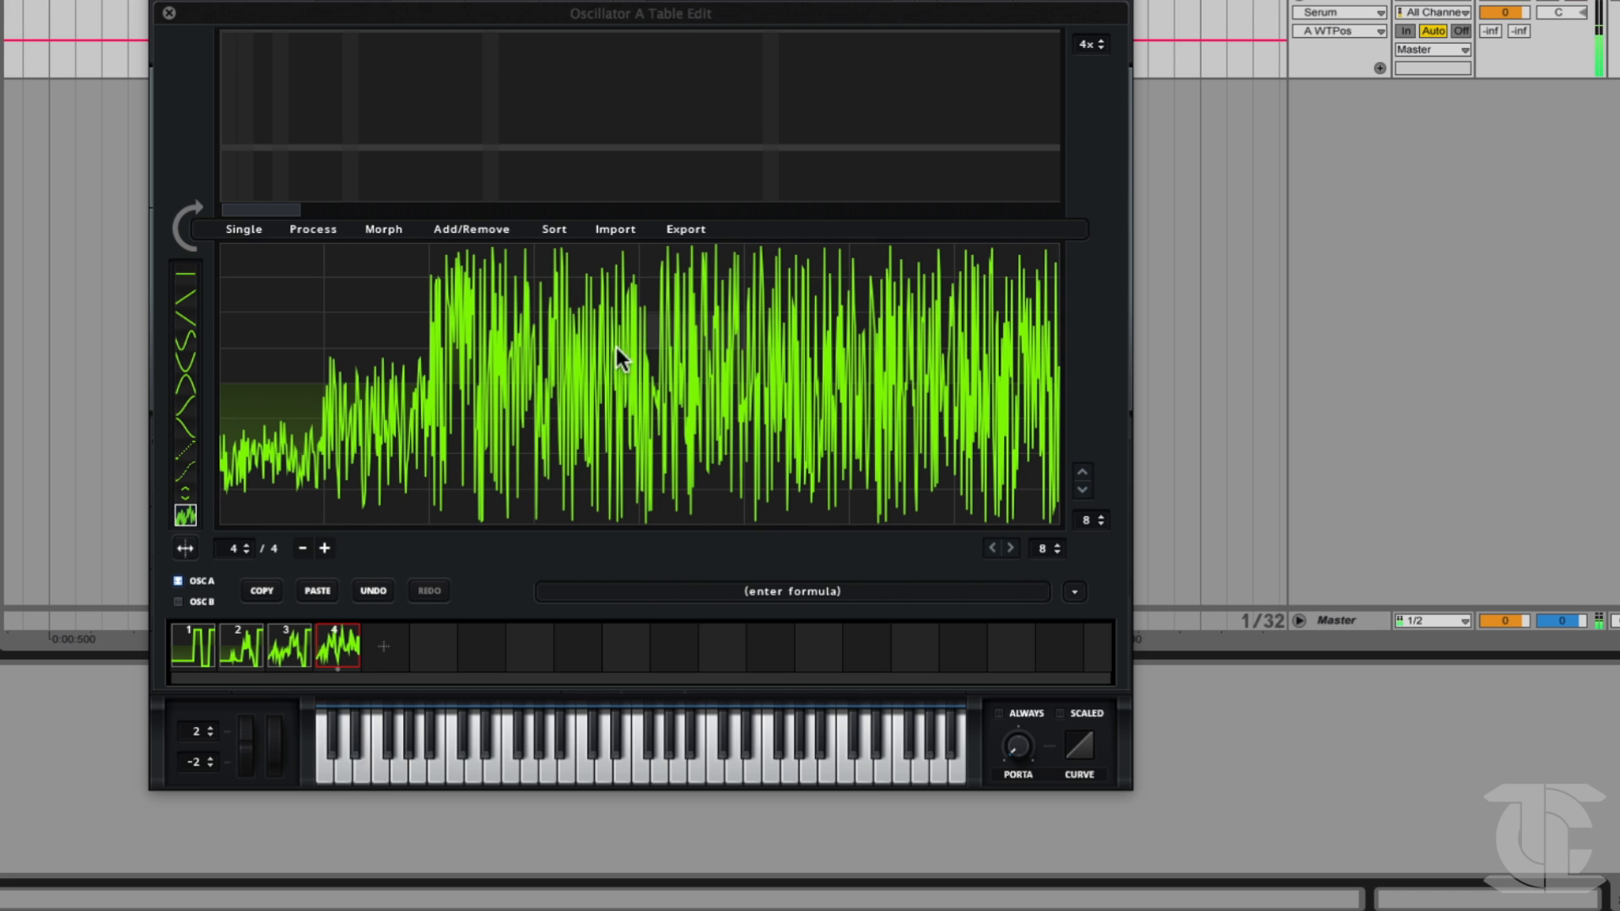
Review the hand-drawn frames, then morph between all four using Morph - Spectral.
{"action": "left_click", "coordinate": [189, 647]}
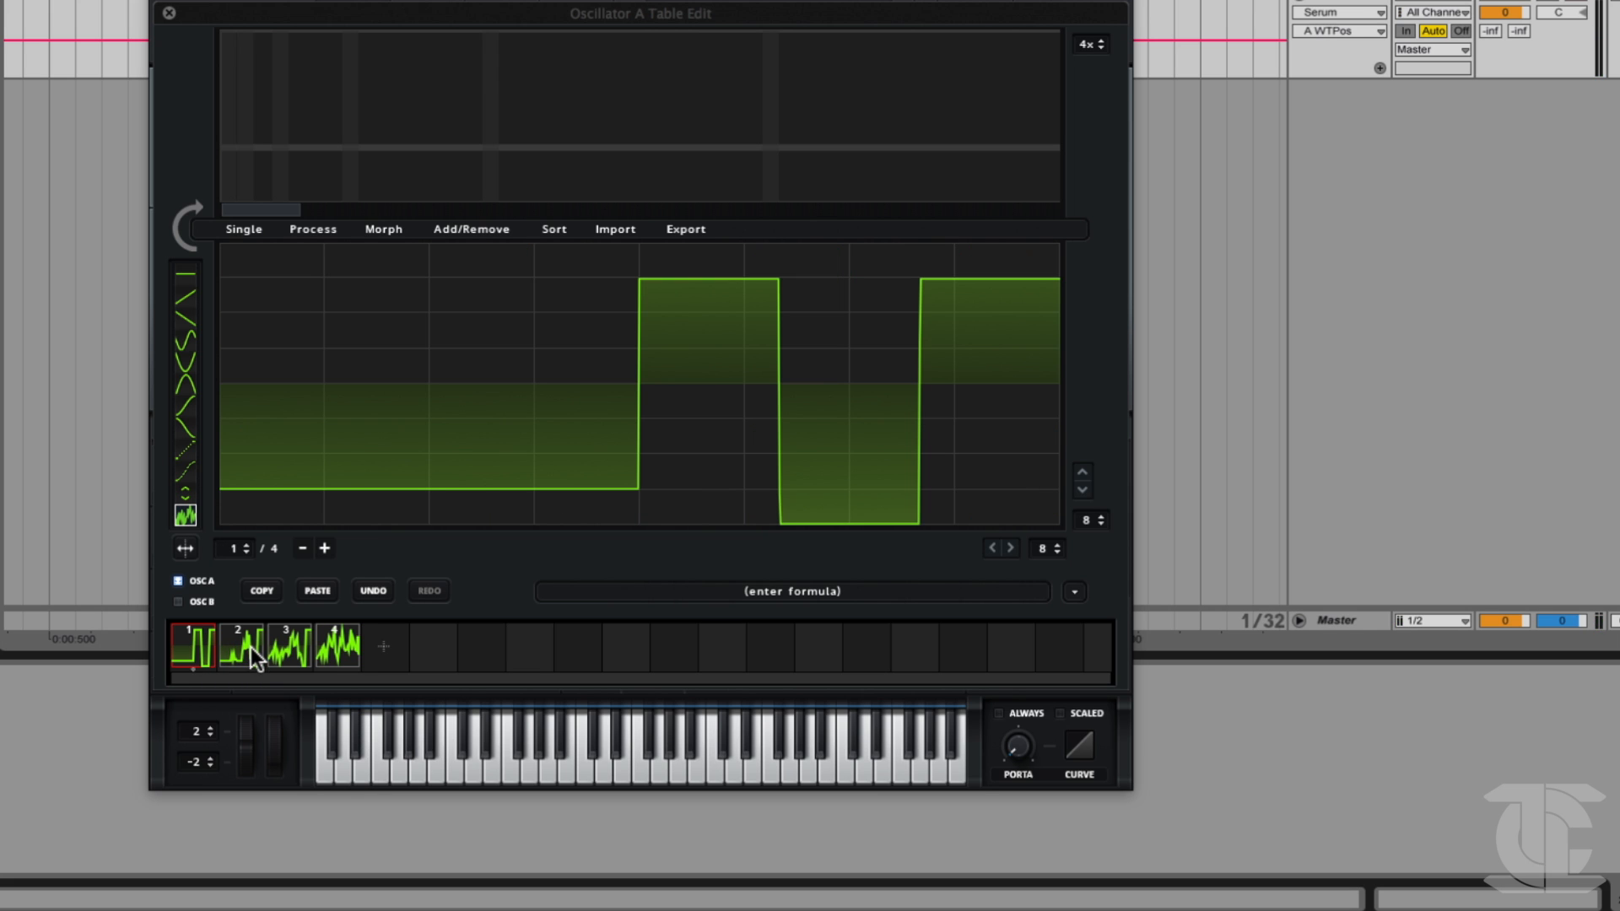
{"action": "left_click", "coordinate": [289, 648]}
{"action": "left_click", "coordinate": [328, 656]}
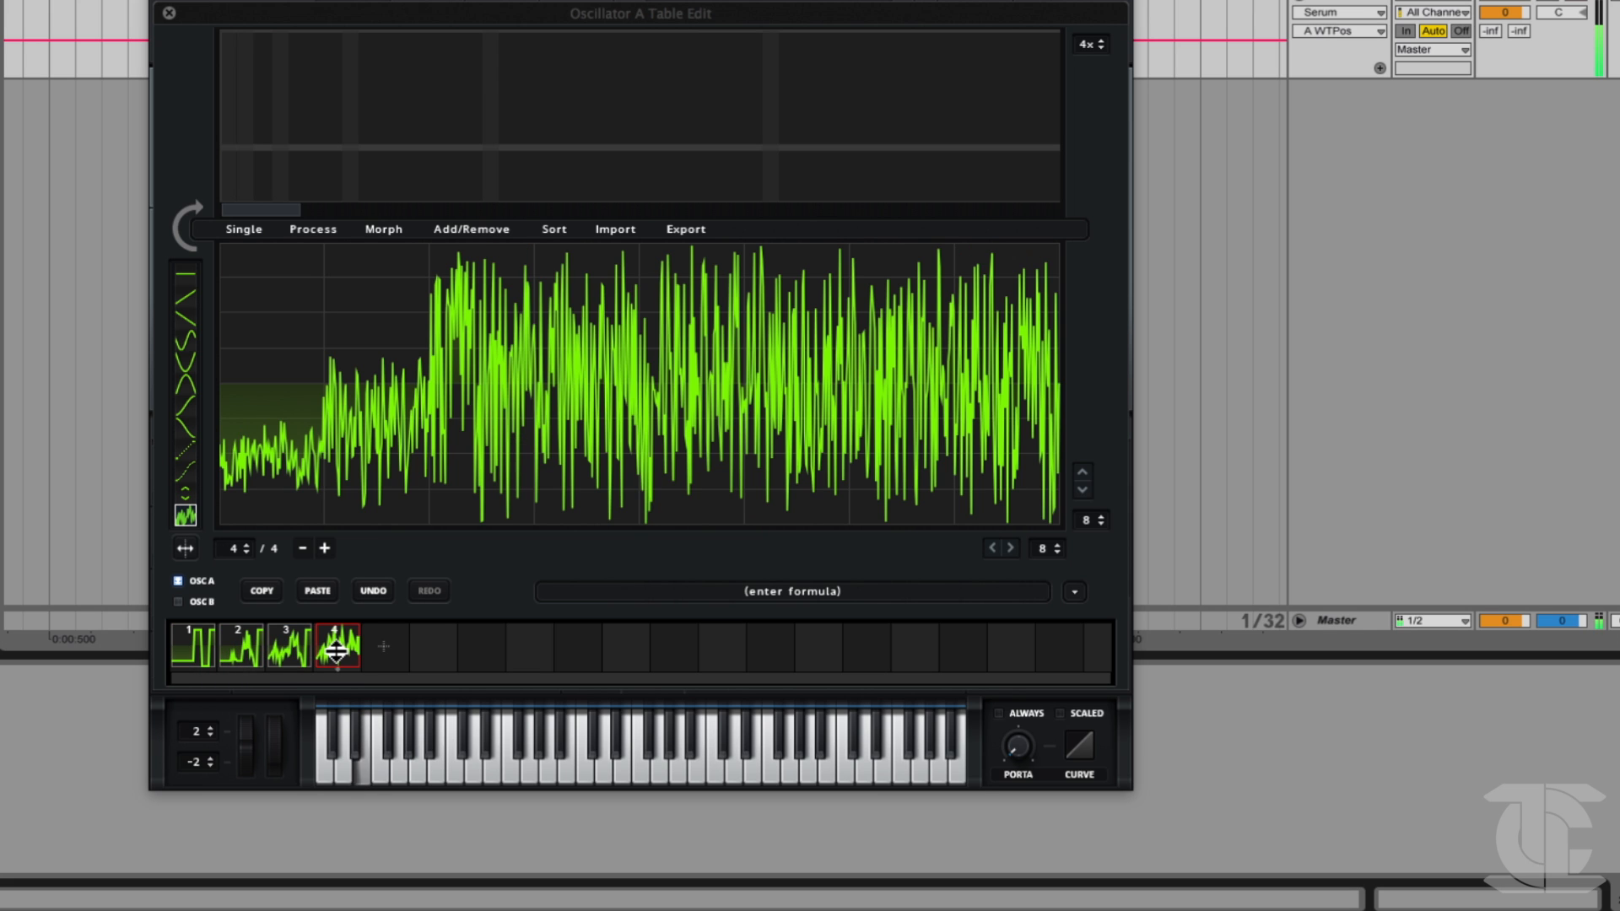
{"action": "left_click", "coordinate": [405, 232]}
{"action": "left_click", "coordinate": [412, 270]}
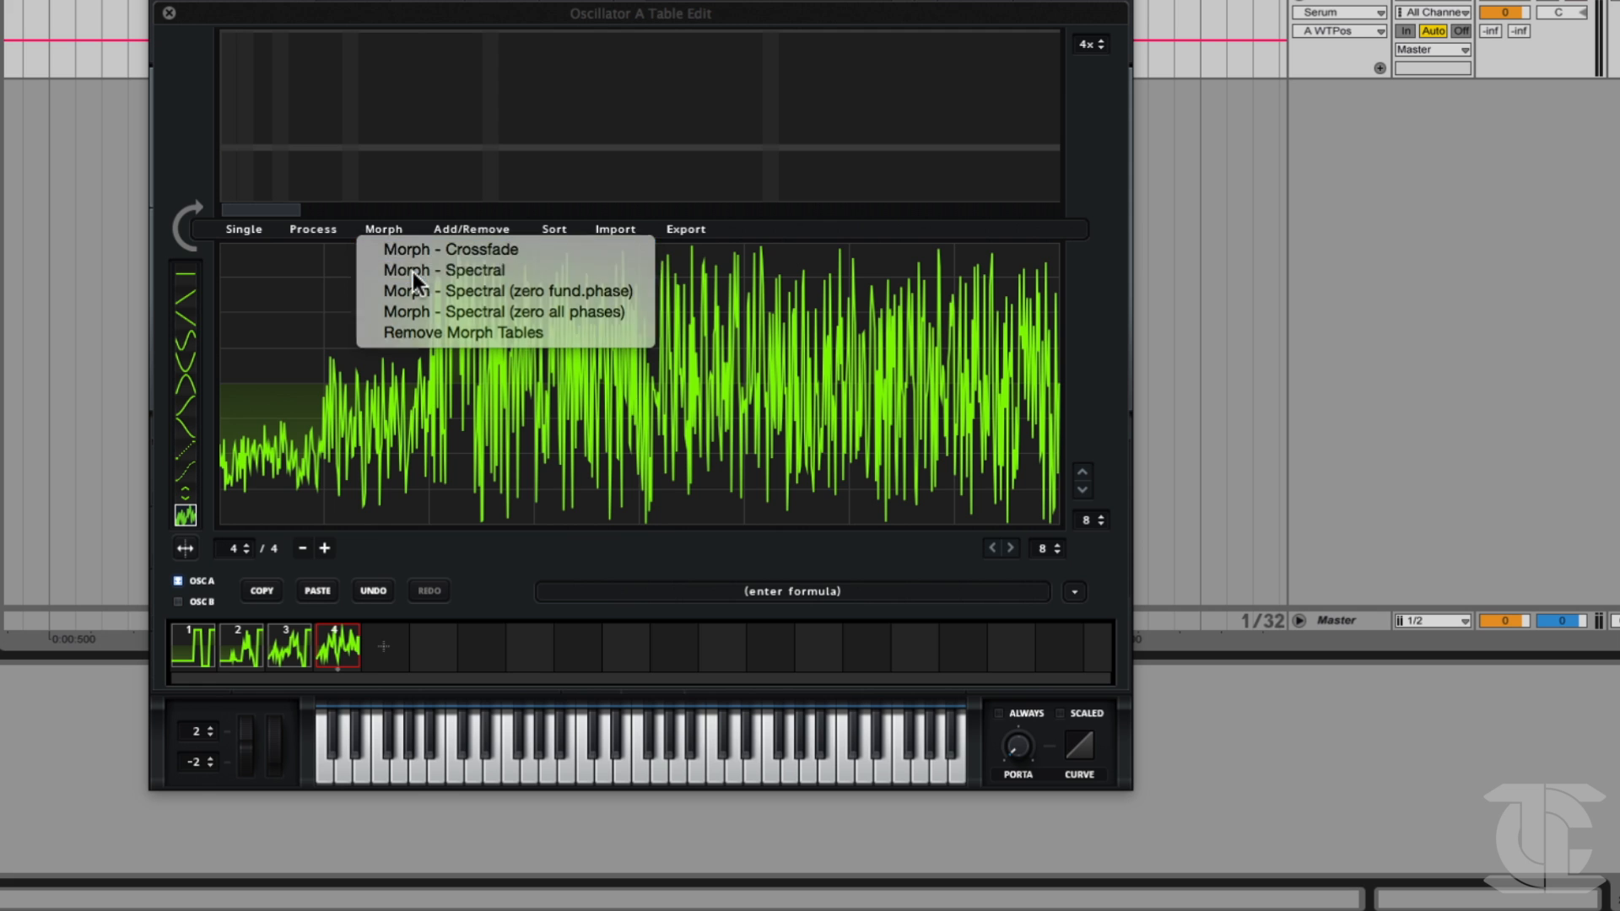
Examine the morphed wavetable at frames 1, 86 and 171.
{"action": "left_click_drag", "start_coordinate": [223, 553], "coordinate": [73, 712]}
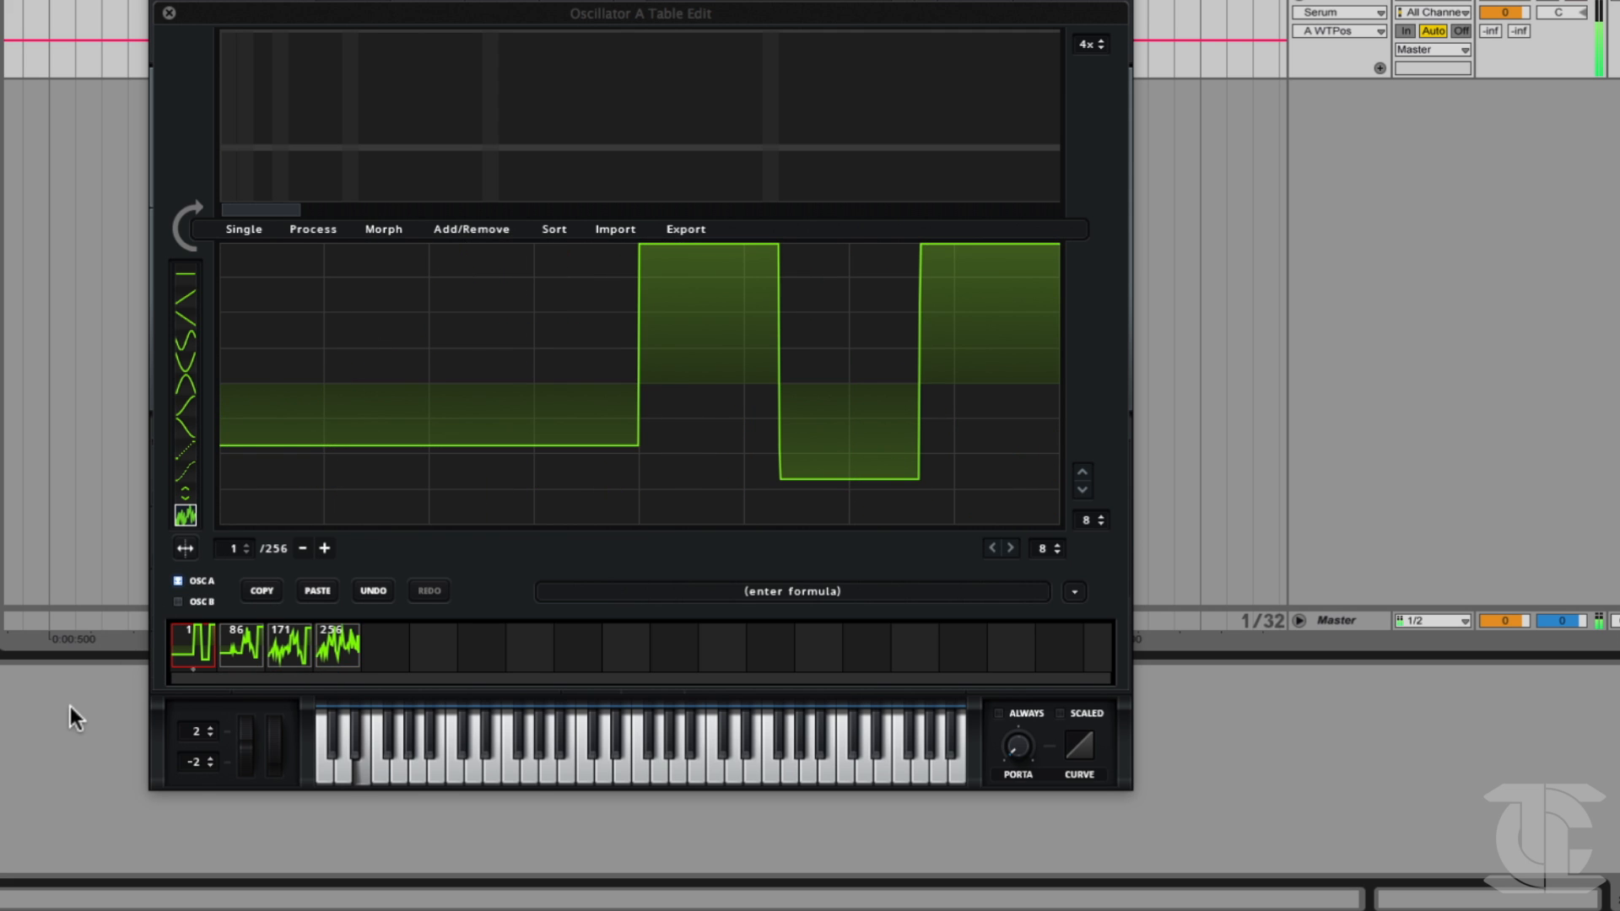
{"action": "left_click", "coordinate": [241, 646]}
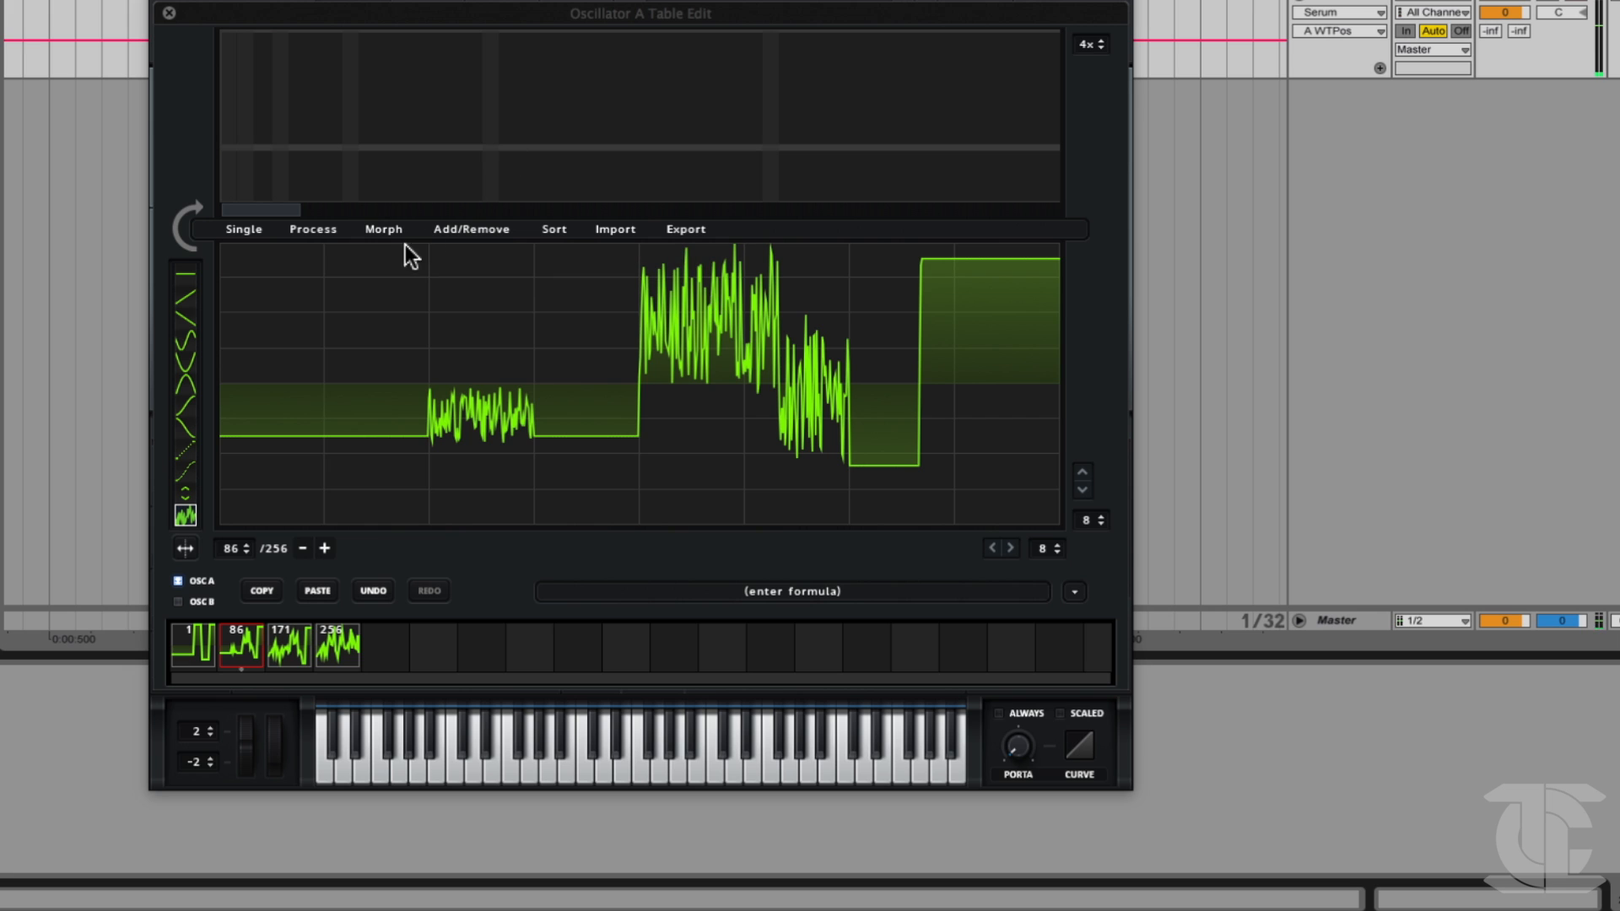
{"action": "left_click", "coordinate": [185, 297]}
{"action": "left_click", "coordinate": [289, 657]}
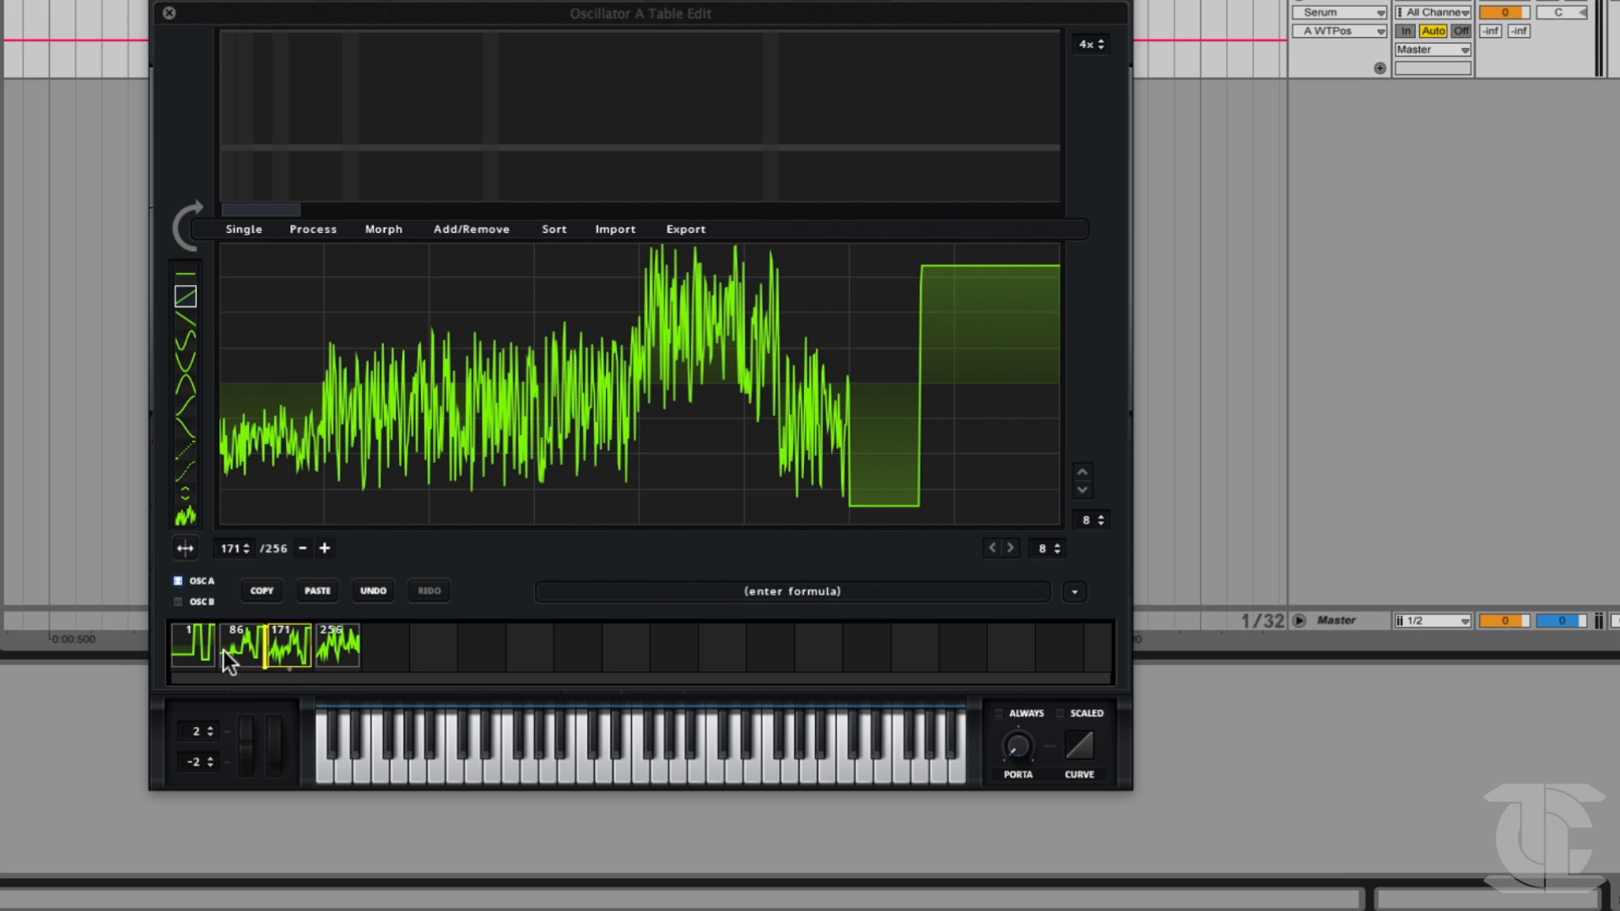
{"action": "left_click", "coordinate": [324, 226]}
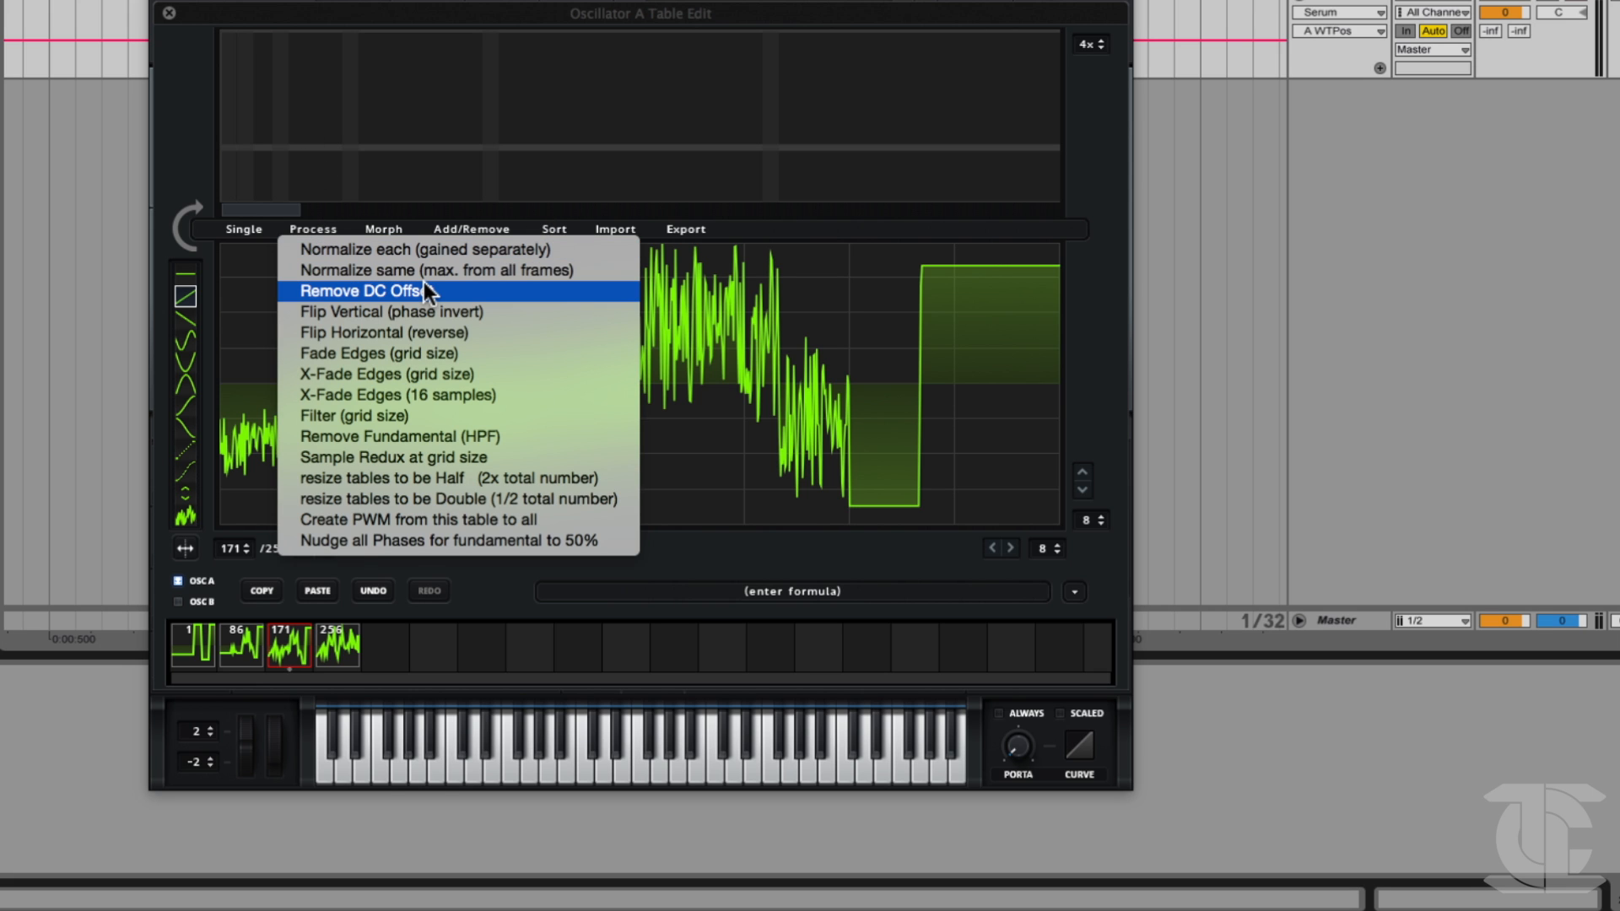
{"action": "left_click", "coordinate": [515, 138]}
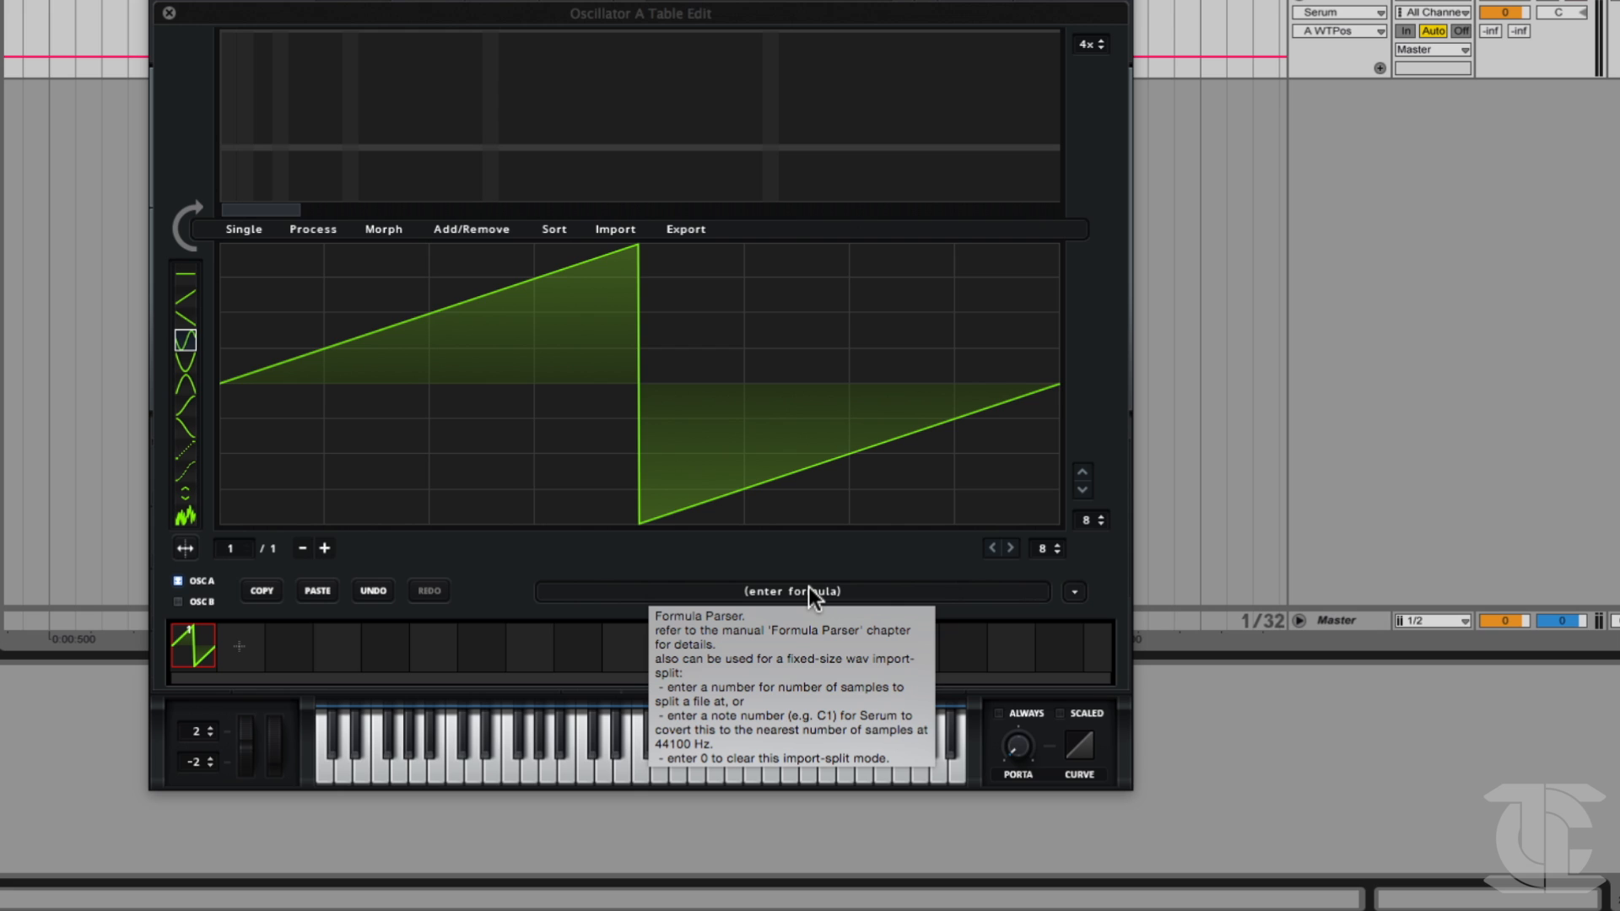
{"action": "left_click", "coordinate": [809, 590]}
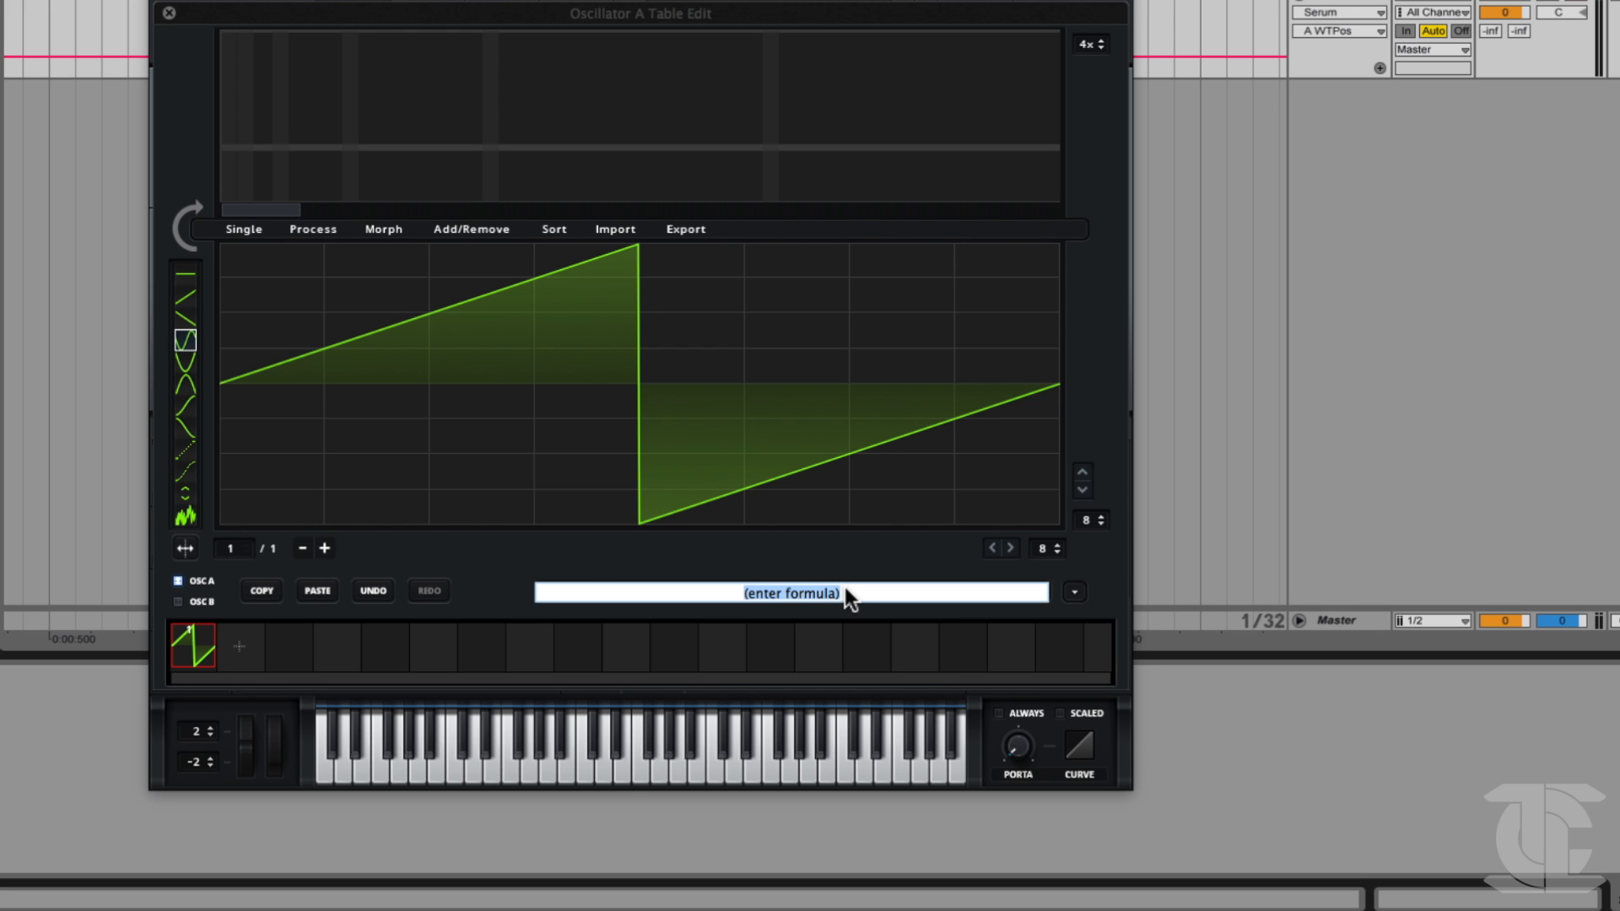
{"action": "left_click", "coordinate": [816, 554]}
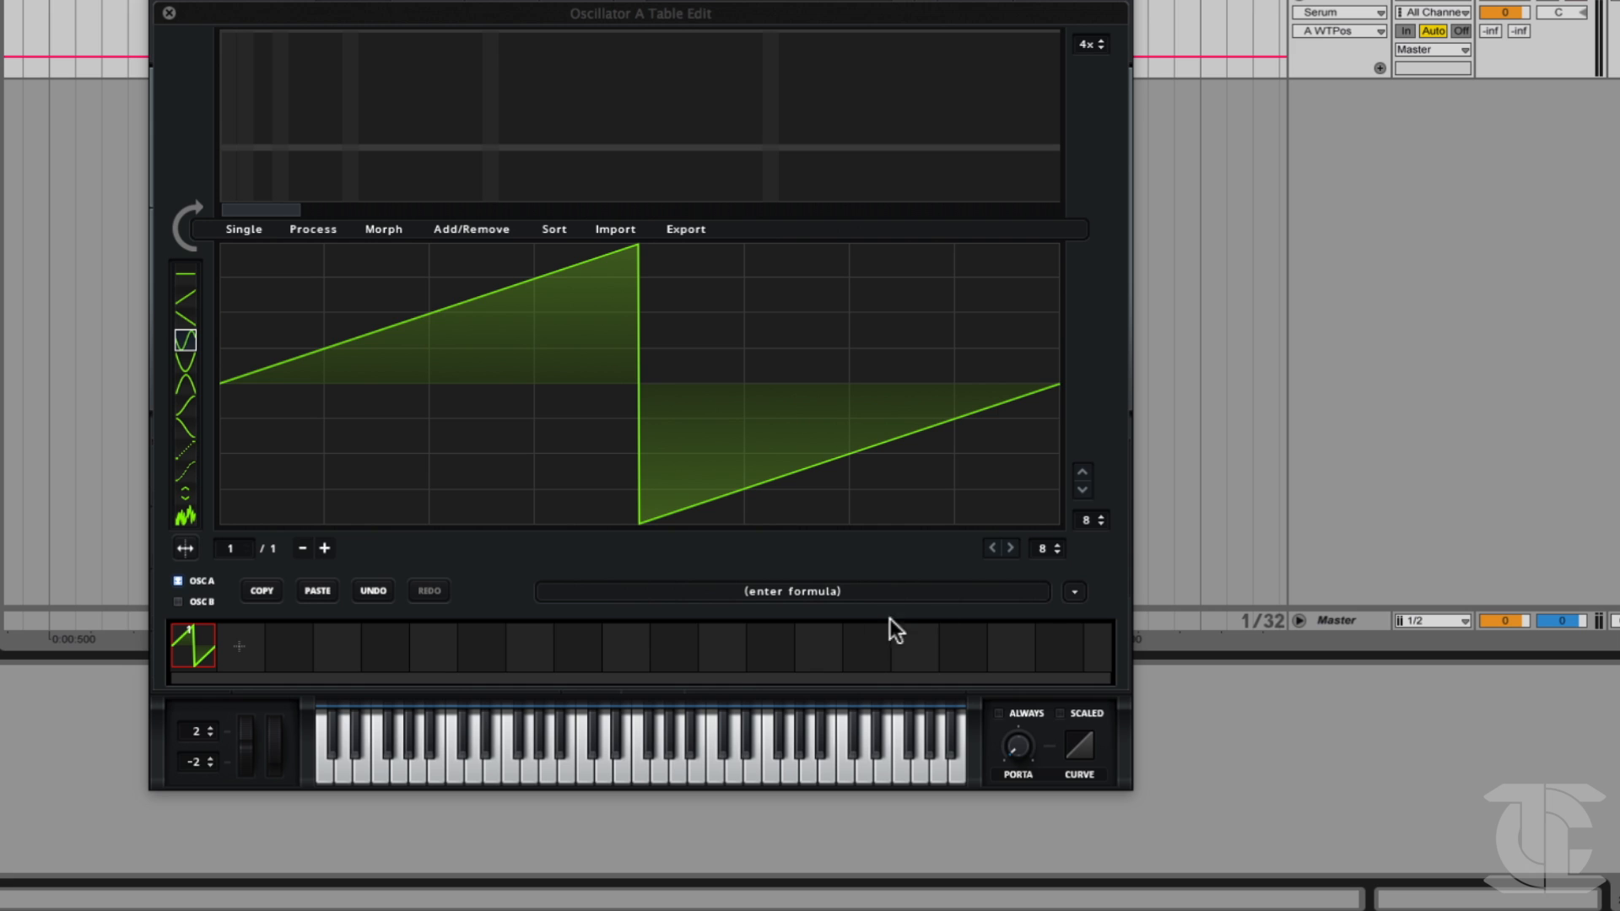
{"action": "left_click", "coordinate": [1078, 592]}
{"action": "mouse_move", "coordinate": [1098, 615]}
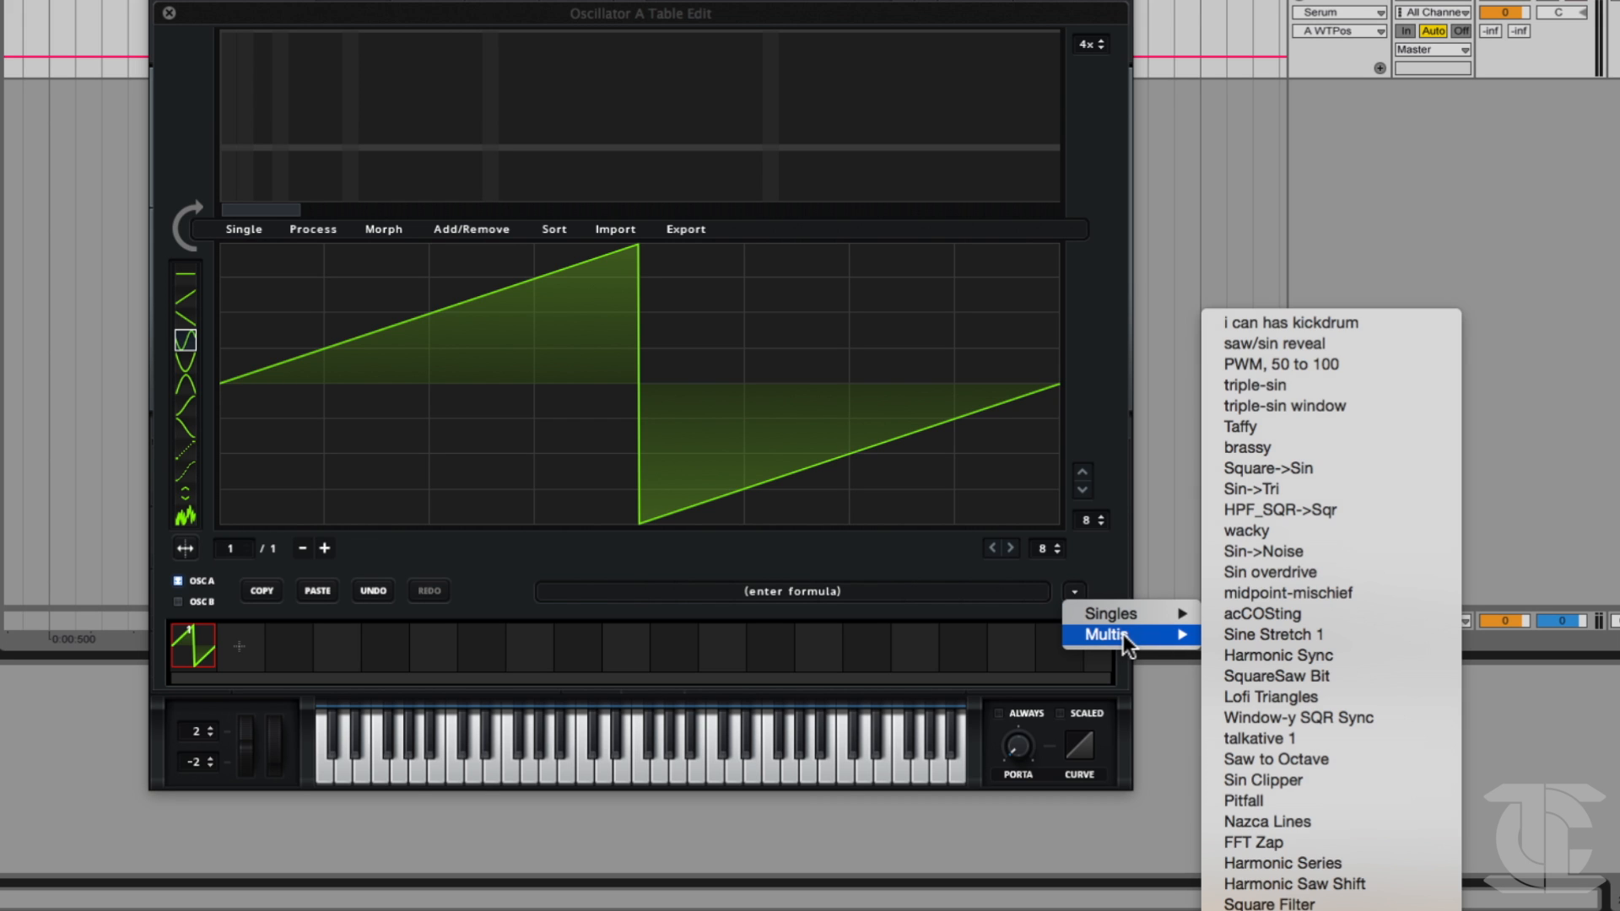
{"action": "left_click", "coordinate": [1117, 574]}
Generate a square wave from the single-cycle formula presets, then replace it with the sin preset.
{"action": "left_click", "coordinate": [1077, 592]}
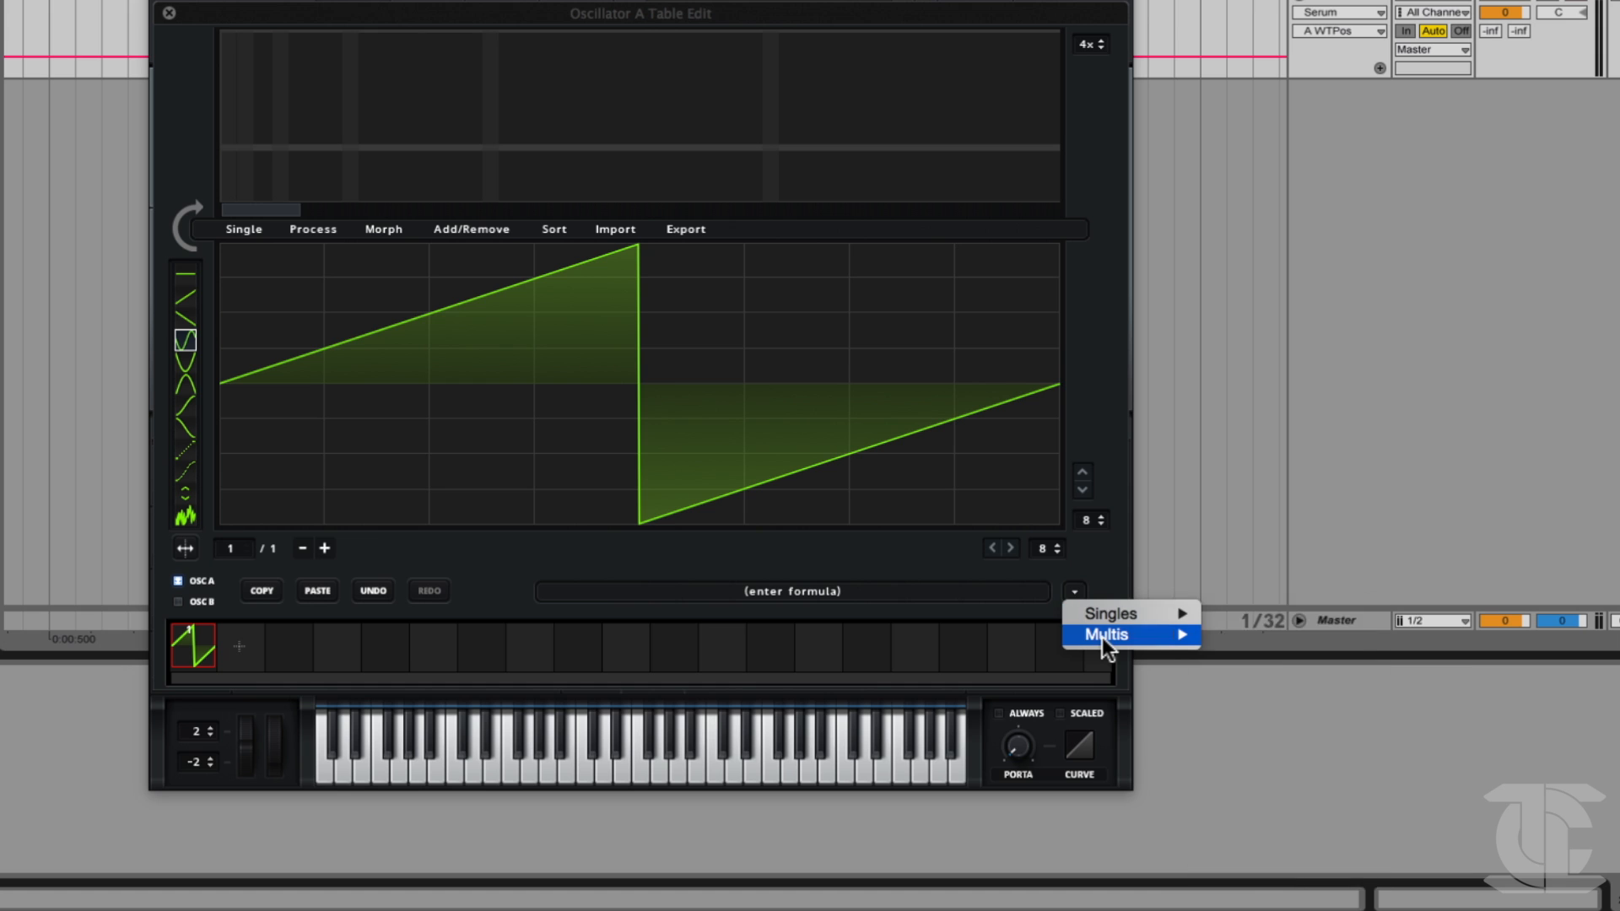
{"action": "mouse_move", "coordinate": [1102, 636]}
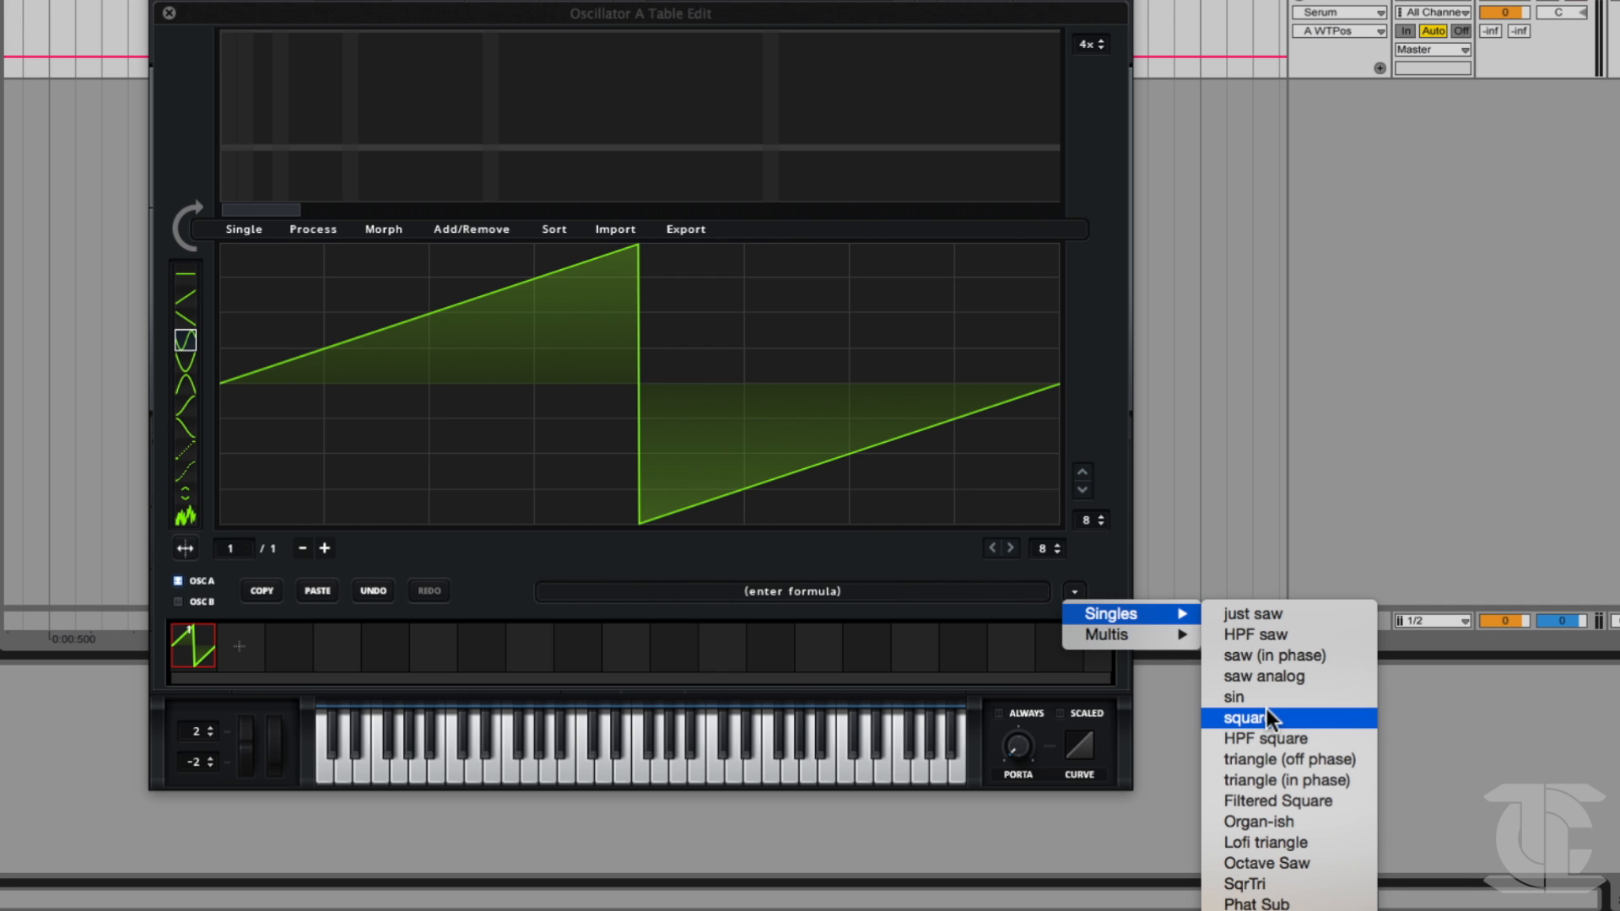
{"action": "left_click", "coordinate": [1267, 713]}
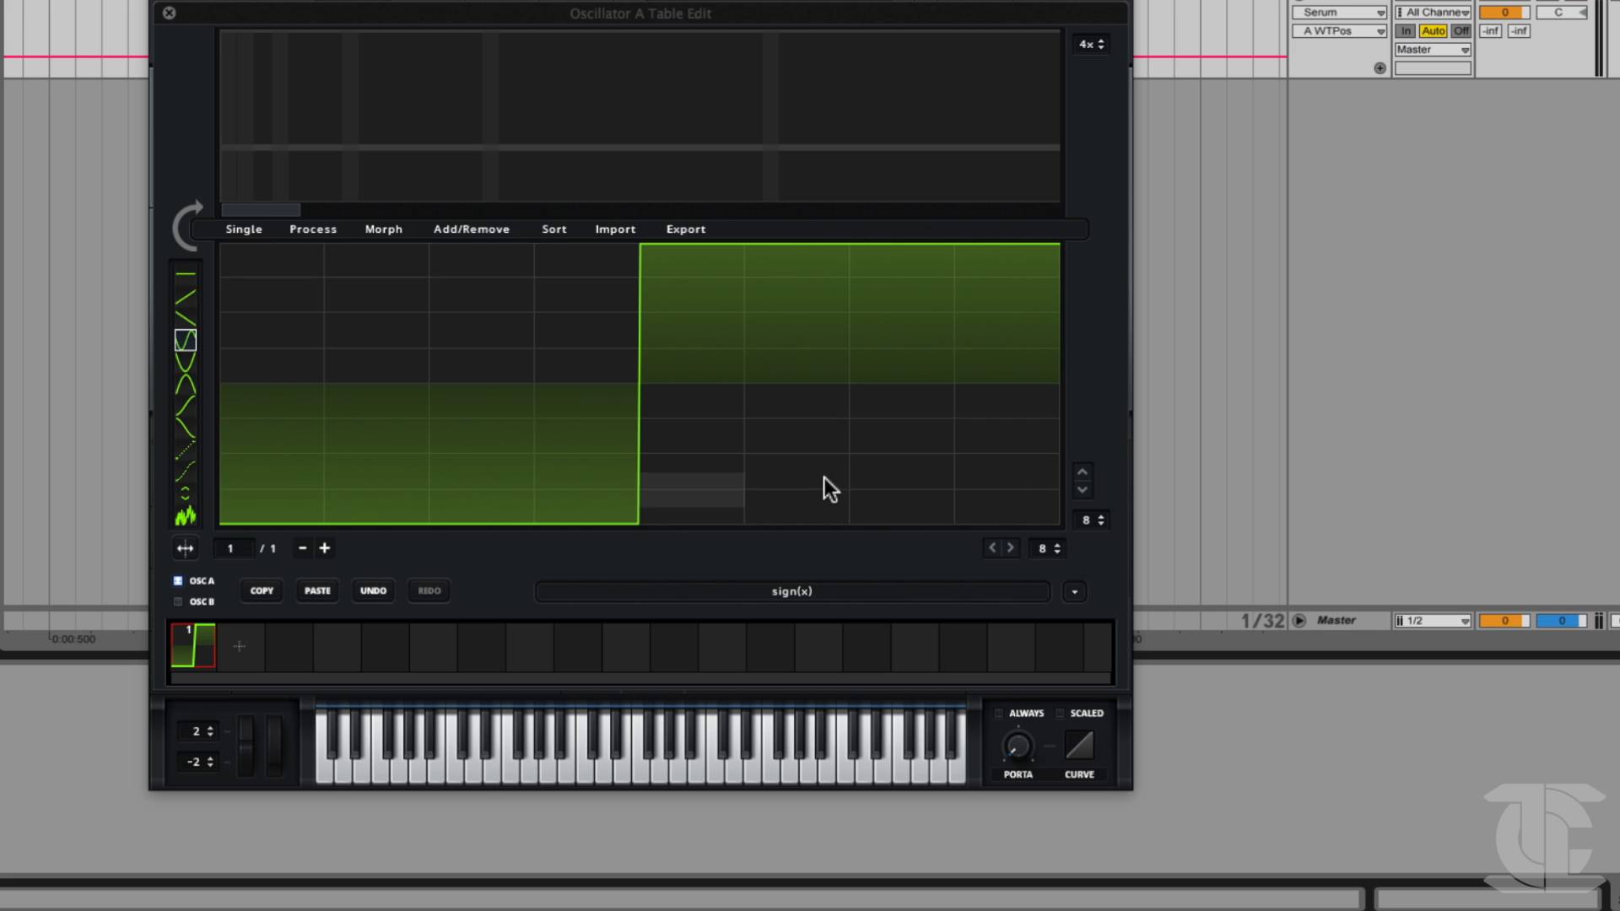
{"action": "left_click", "coordinate": [1074, 591]}
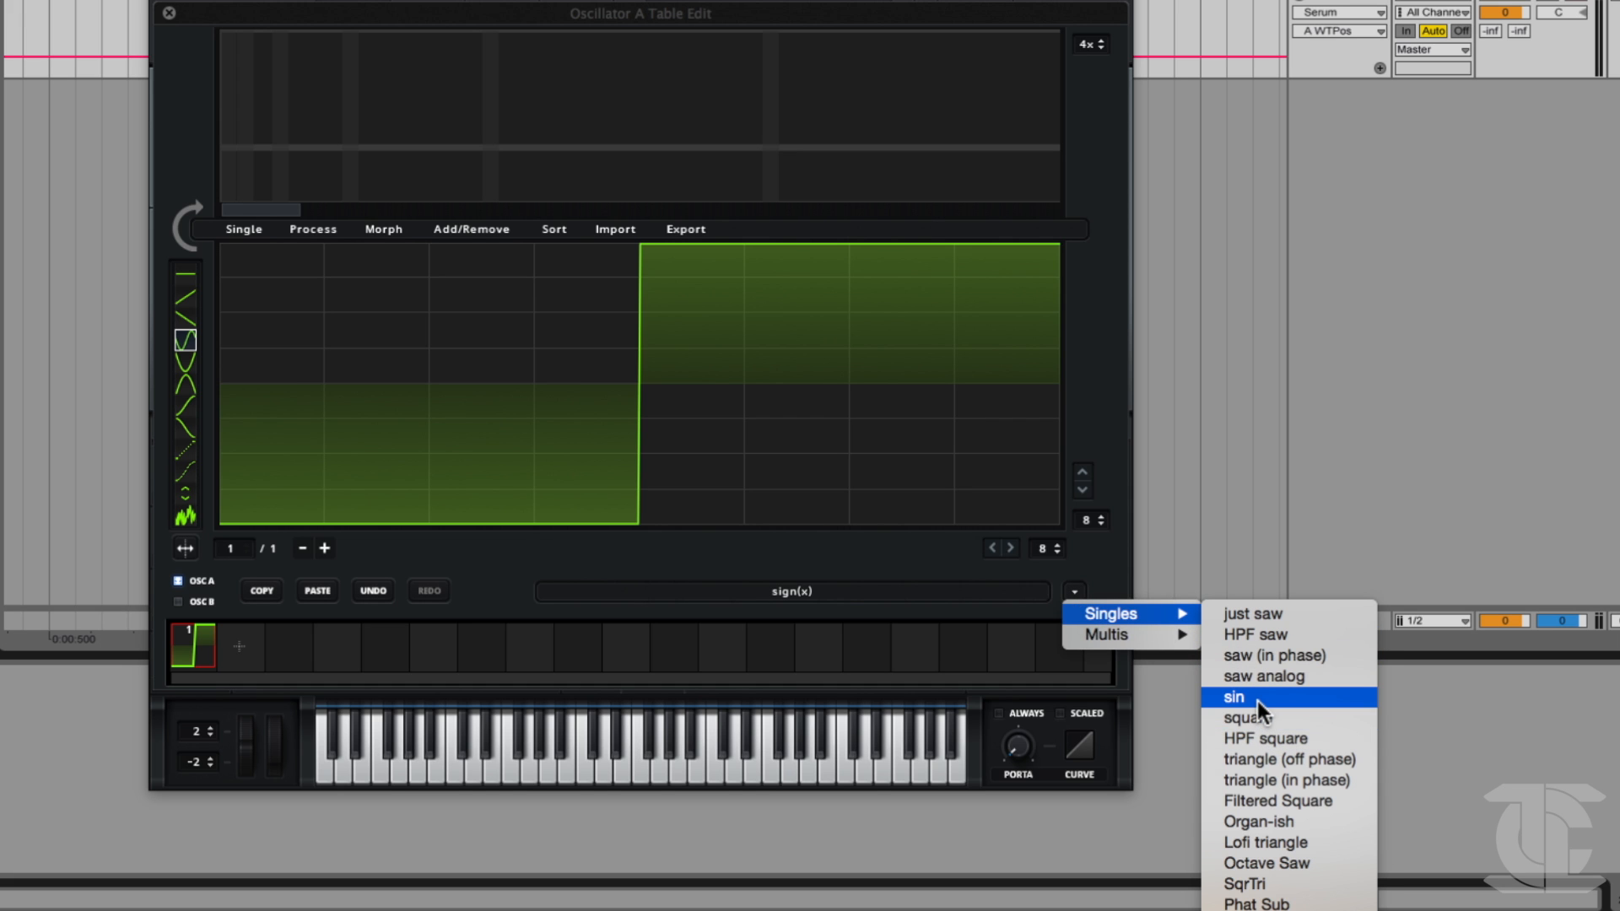
{"action": "left_click", "coordinate": [1257, 701]}
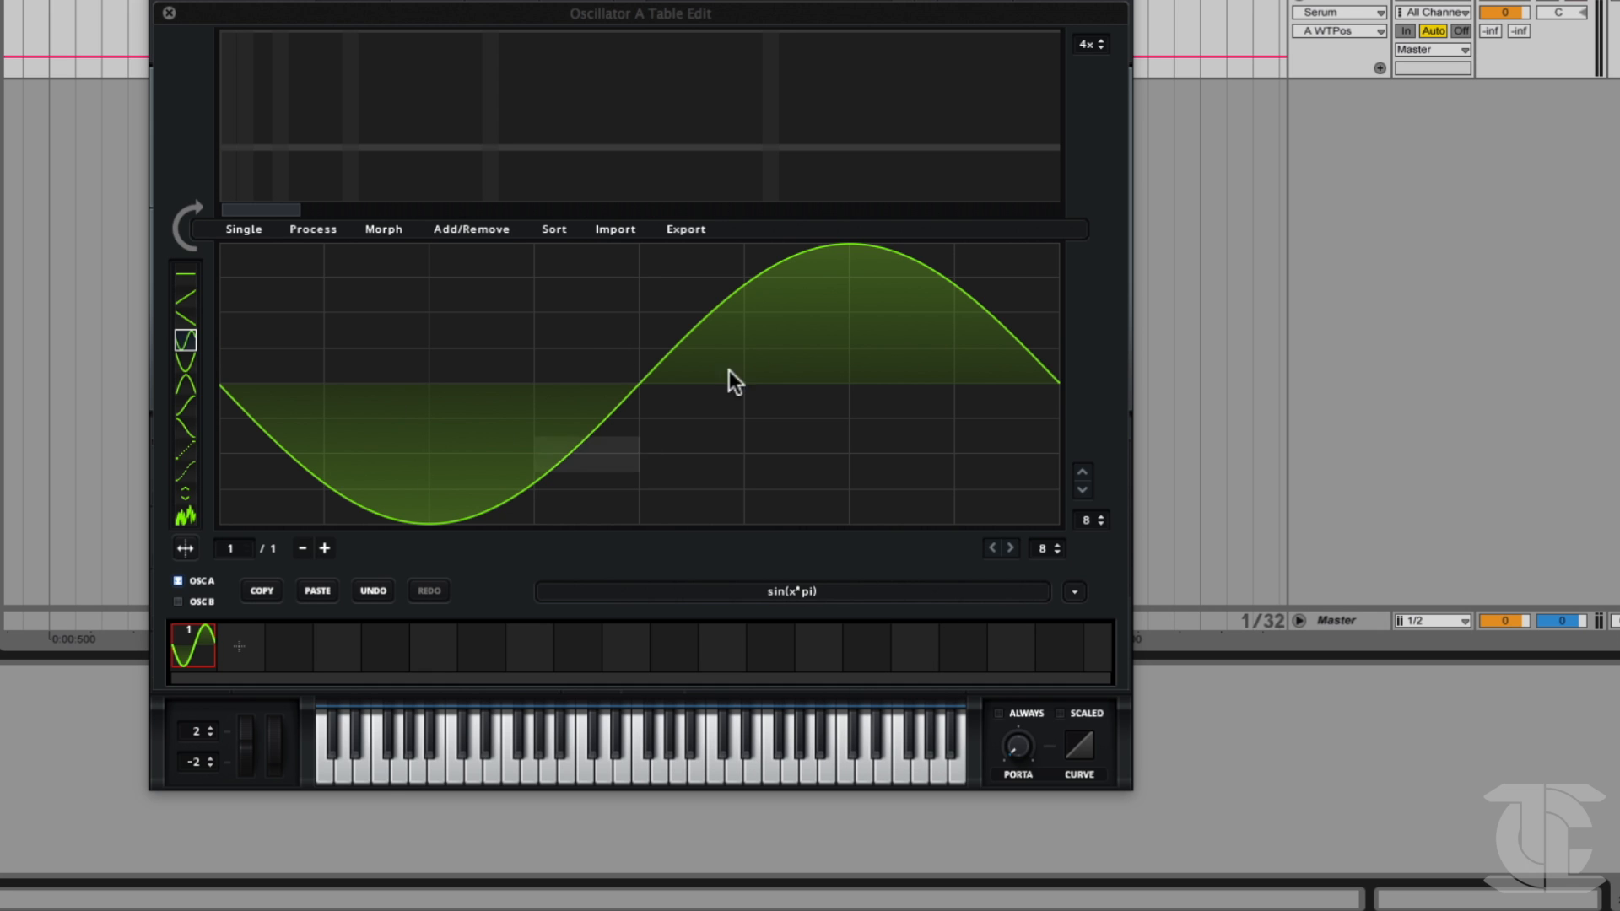
{"action": "left_click", "coordinate": [1076, 592]}
{"action": "mouse_move", "coordinate": [1082, 616]}
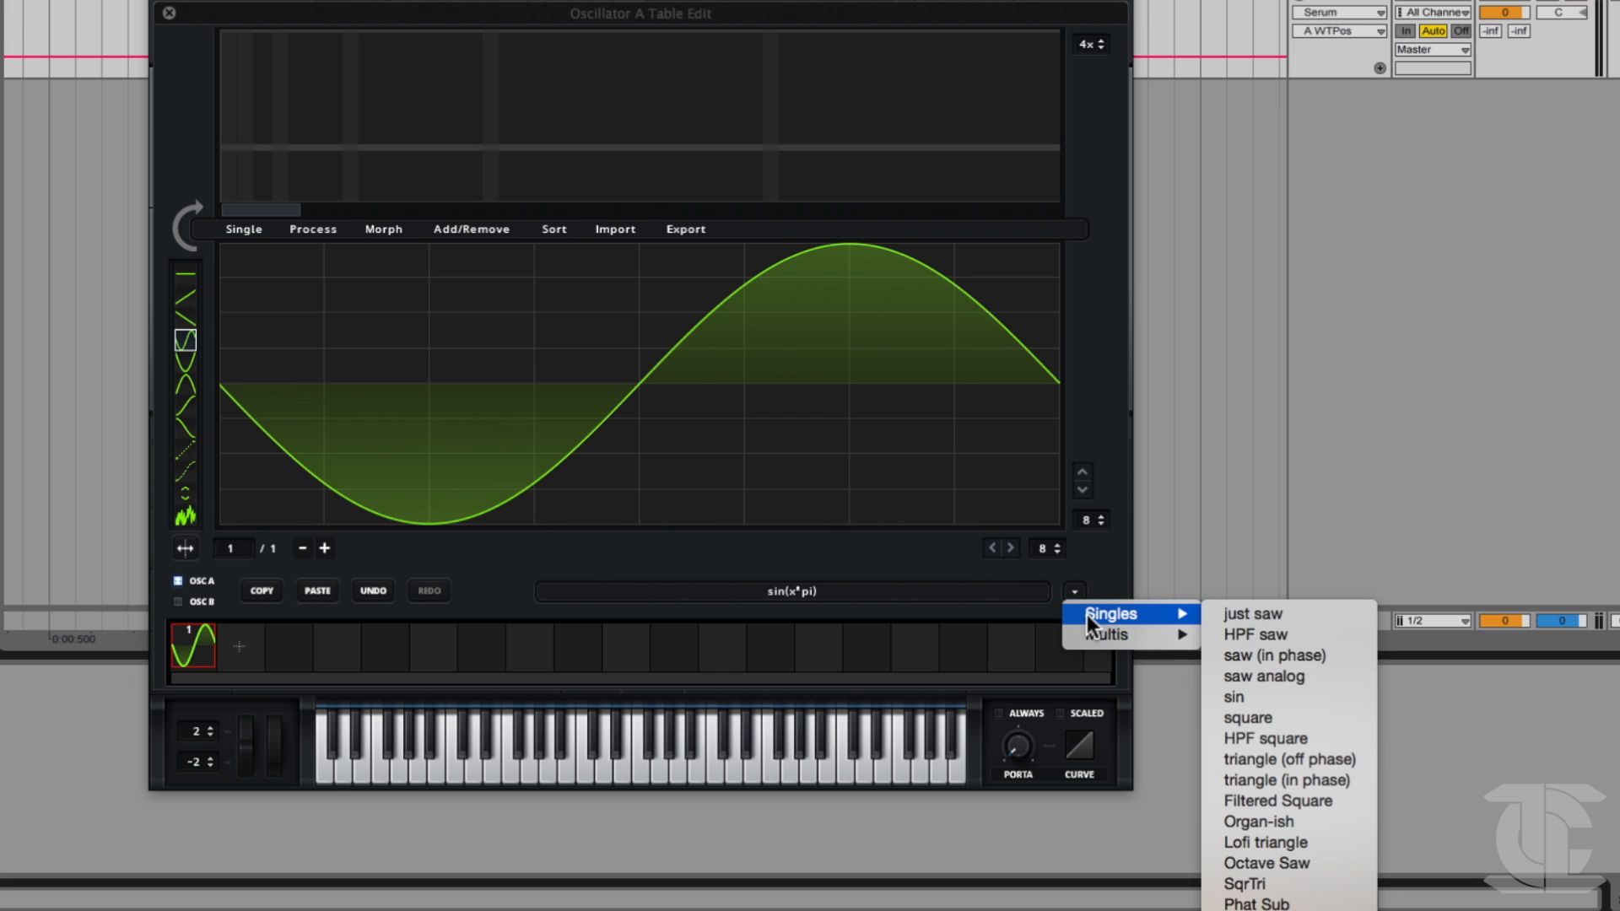
{"action": "left_click", "coordinate": [854, 561]}
Draw the first FFT harmonic at full level, then add varied levels across the higher harmonics below bin 16.
{"action": "left_click_drag", "start_coordinate": [231, 113], "coordinate": [234, 30]}
{"action": "right_click", "coordinate": [245, 103]}
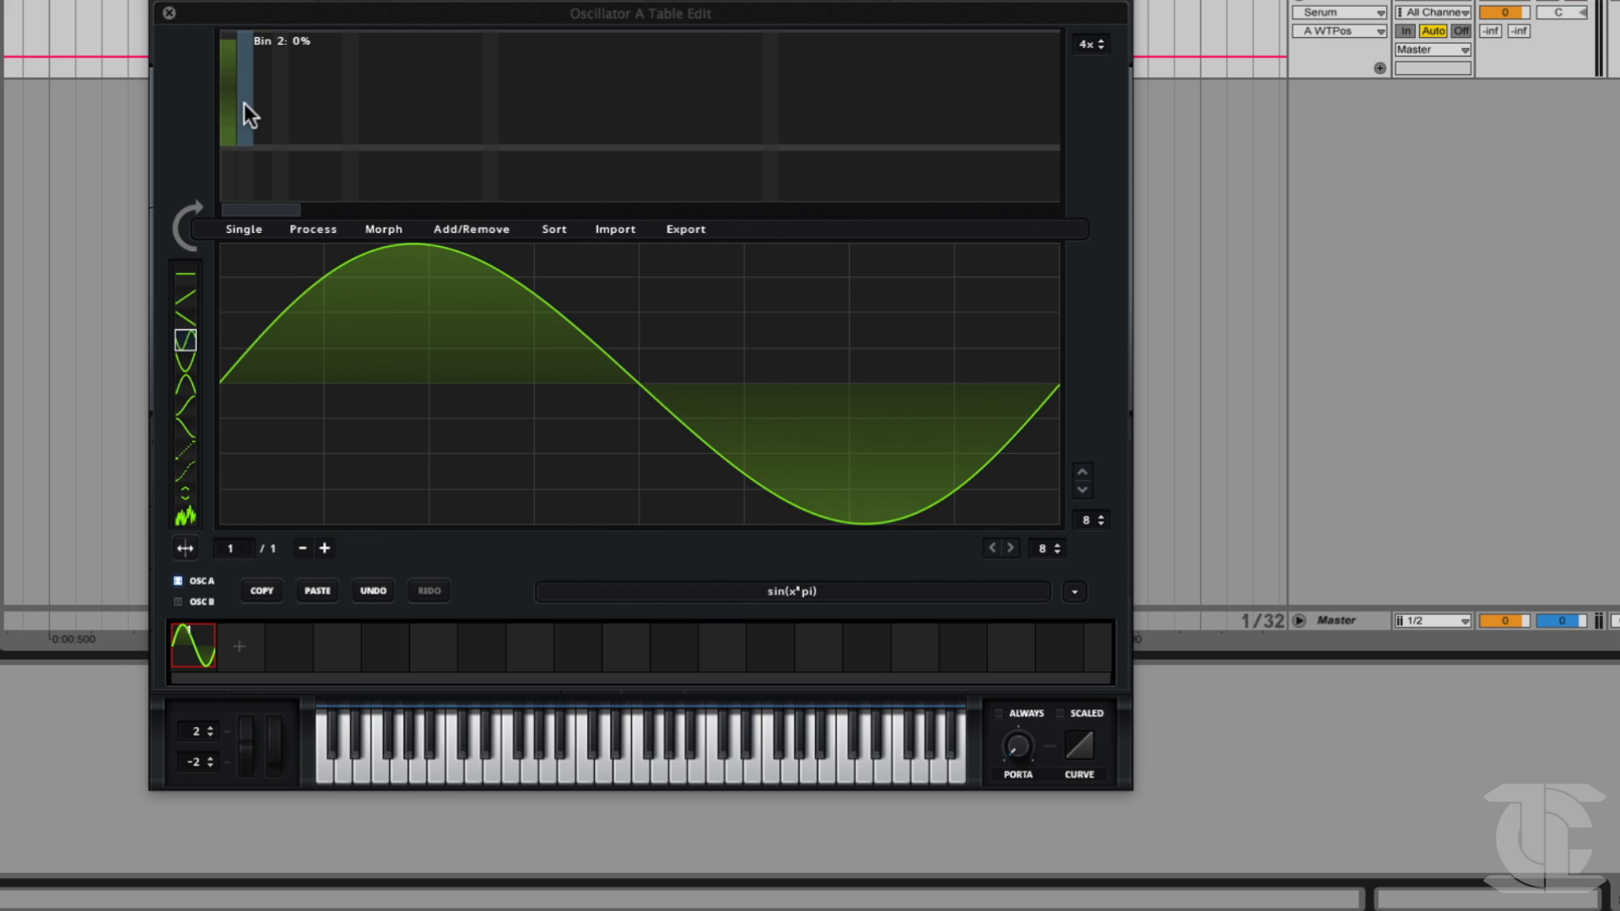
{"action": "right_click", "coordinate": [231, 76]}
{"action": "left_click_drag", "start_coordinate": [231, 136], "coordinate": [228, 30]}
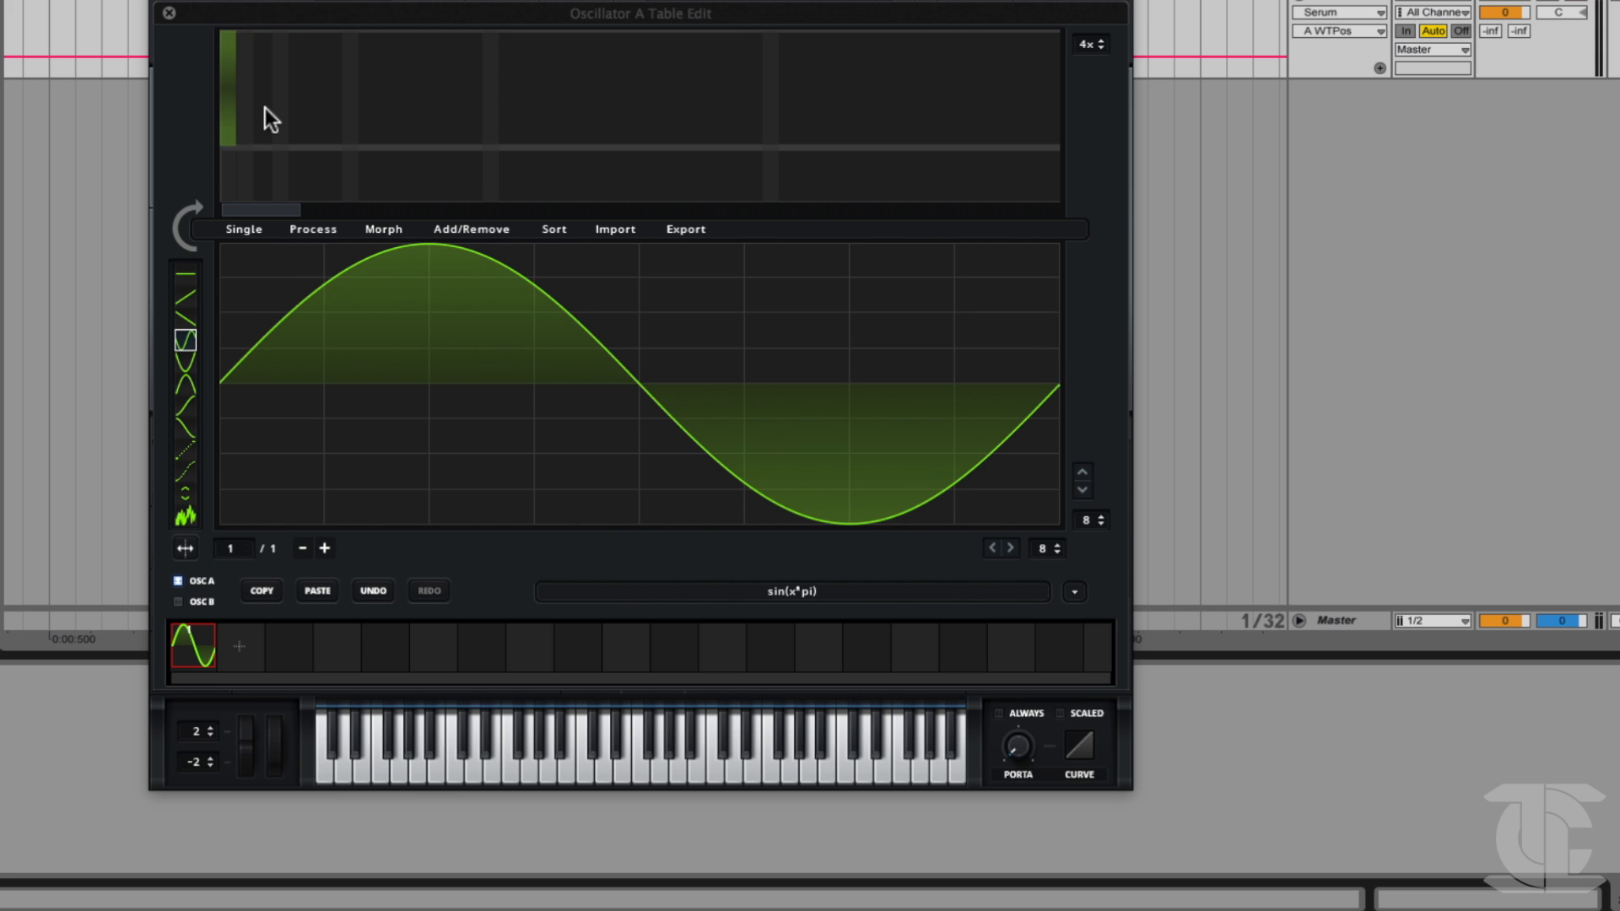
{"action": "left_click", "coordinate": [247, 64]}
{"action": "mouse_move", "coordinate": [259, 94]}
{"action": "left_mouse_down"}
{"action": "mouse_move", "coordinate": [286, 105]}
{"action": "mouse_move", "coordinate": [393, 79]}
{"action": "left_mouse_up"}
Randomize the lowest 64 FFT bins, then randomize the lowest 16 bins.
{"action": "right_click", "coordinate": [496, 68]}
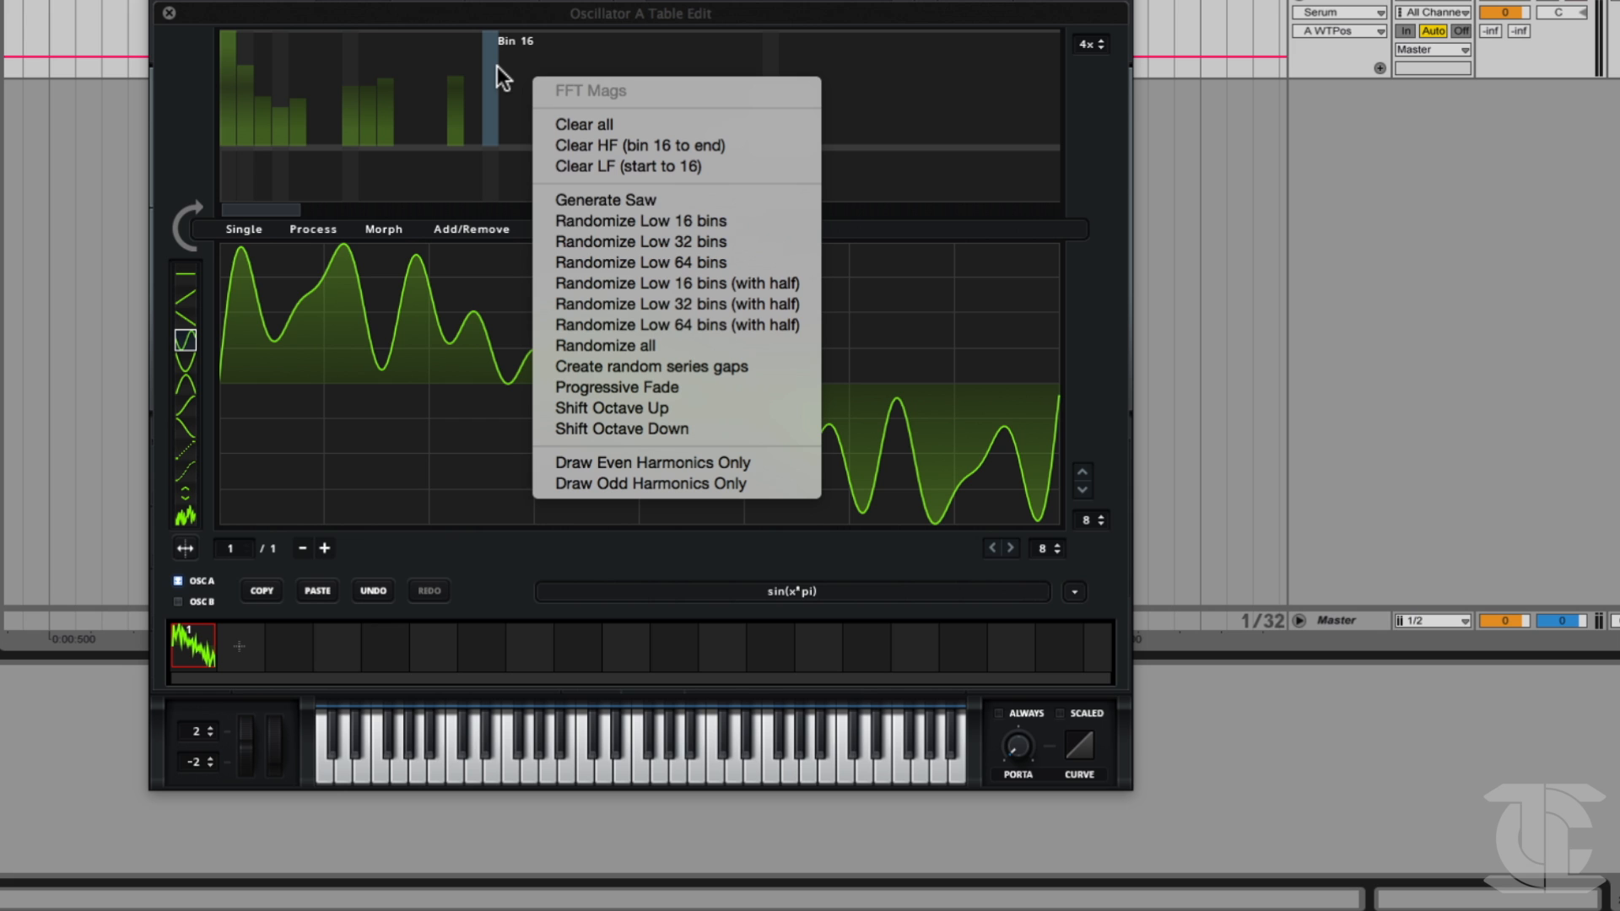
{"action": "left_click", "coordinate": [632, 261]}
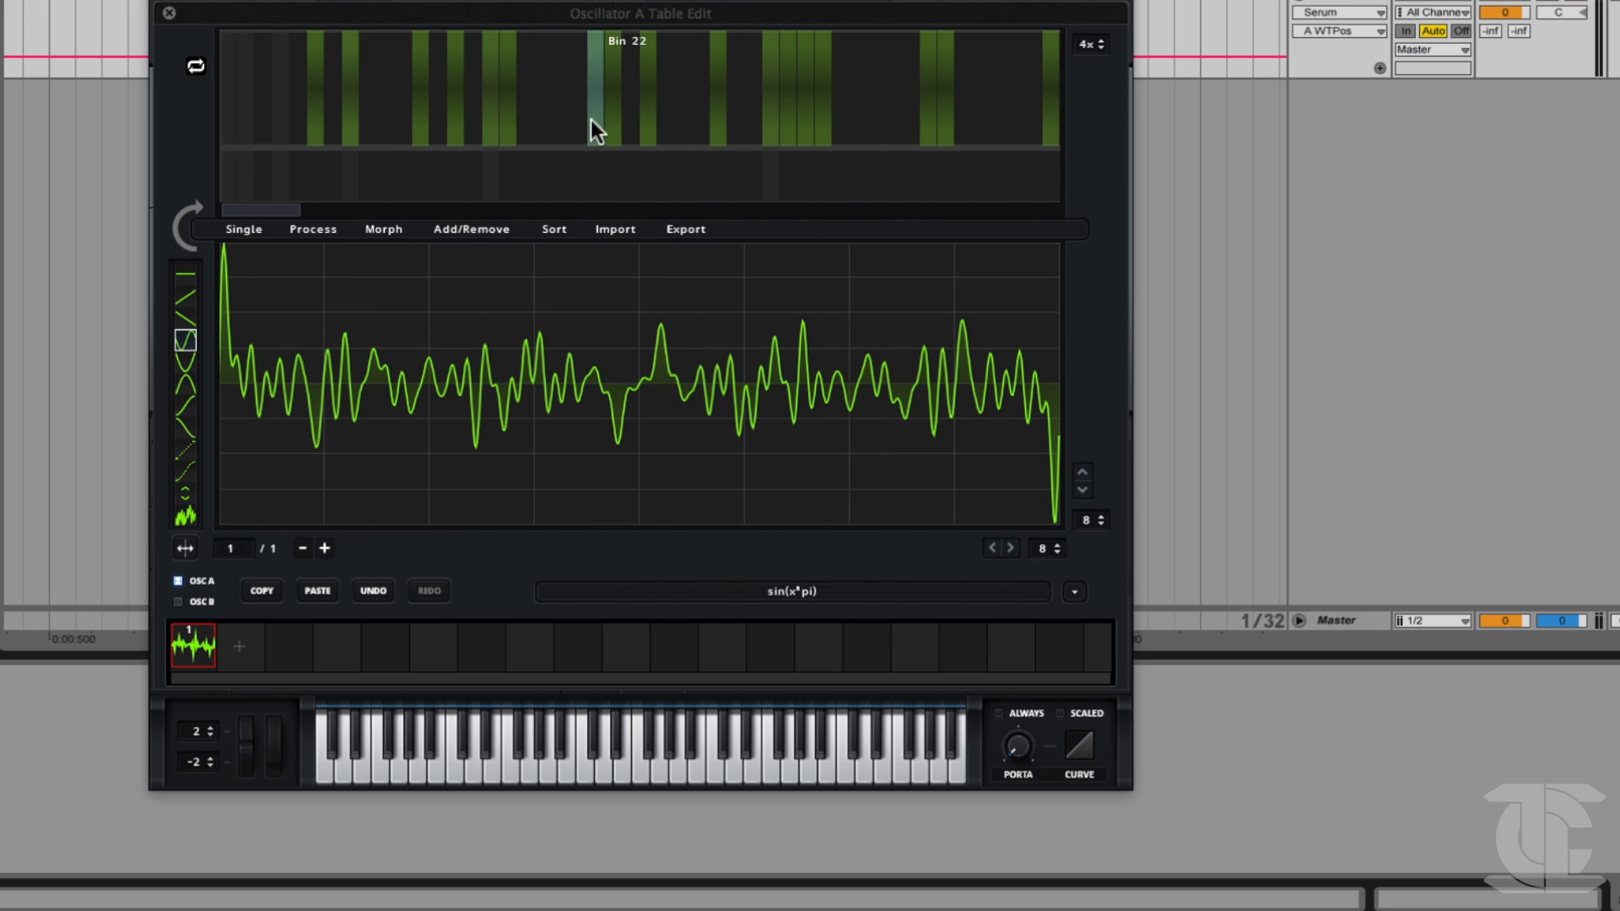
{"action": "right_click", "coordinate": [548, 103]}
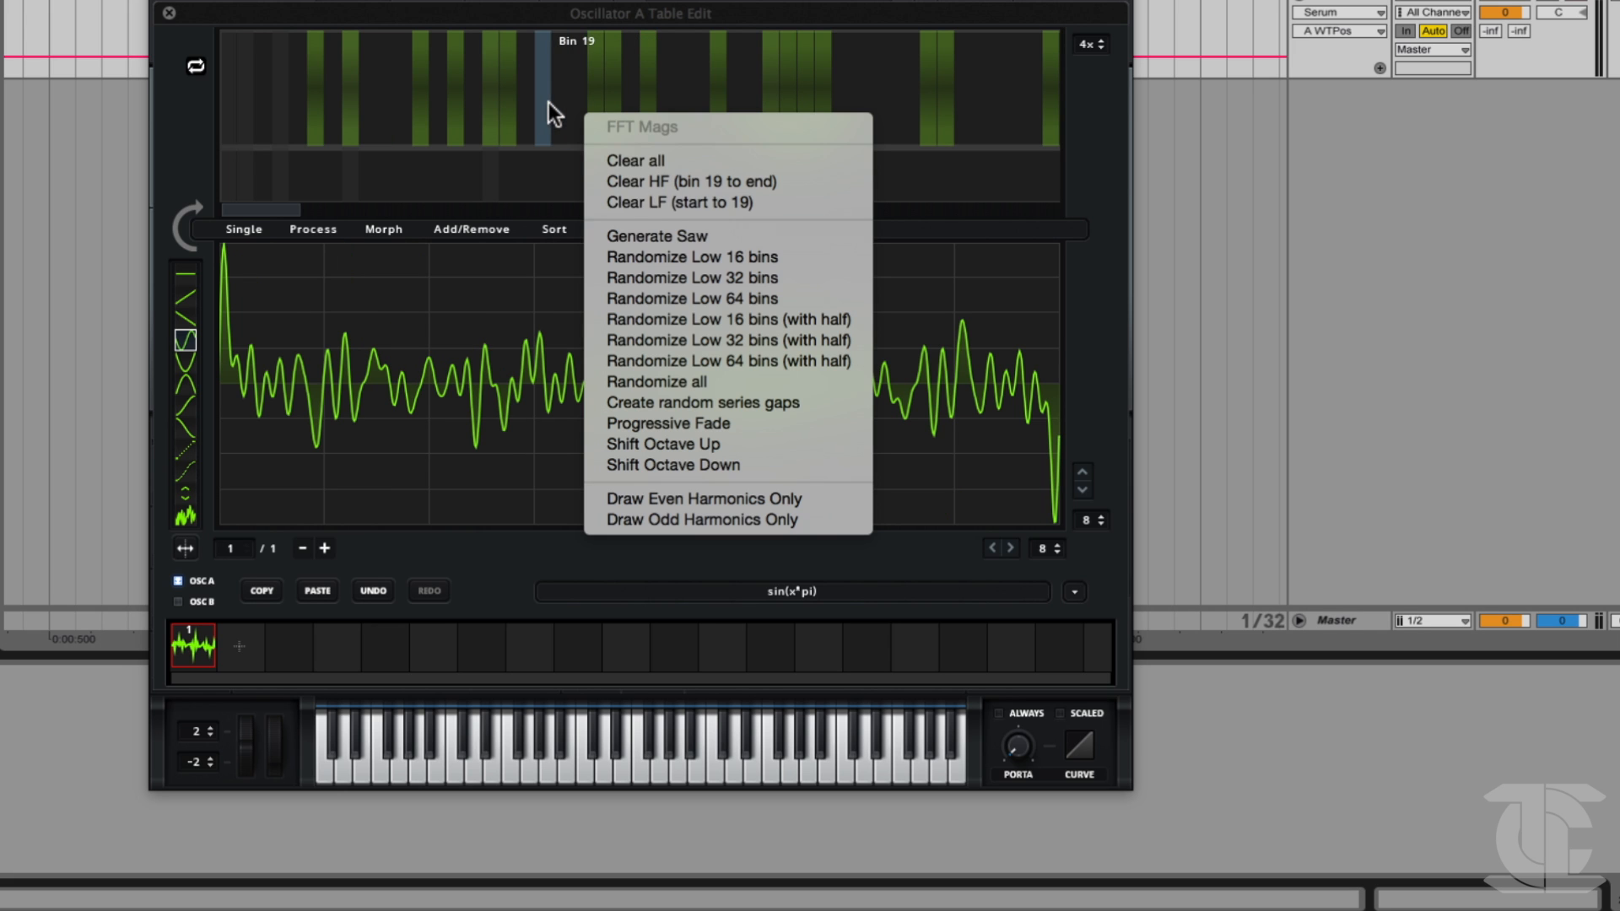
{"action": "left_click", "coordinate": [667, 260]}
Generate a saw spectrum in the FFT bins and create random series gaps in it.
{"action": "right_click", "coordinate": [469, 99]}
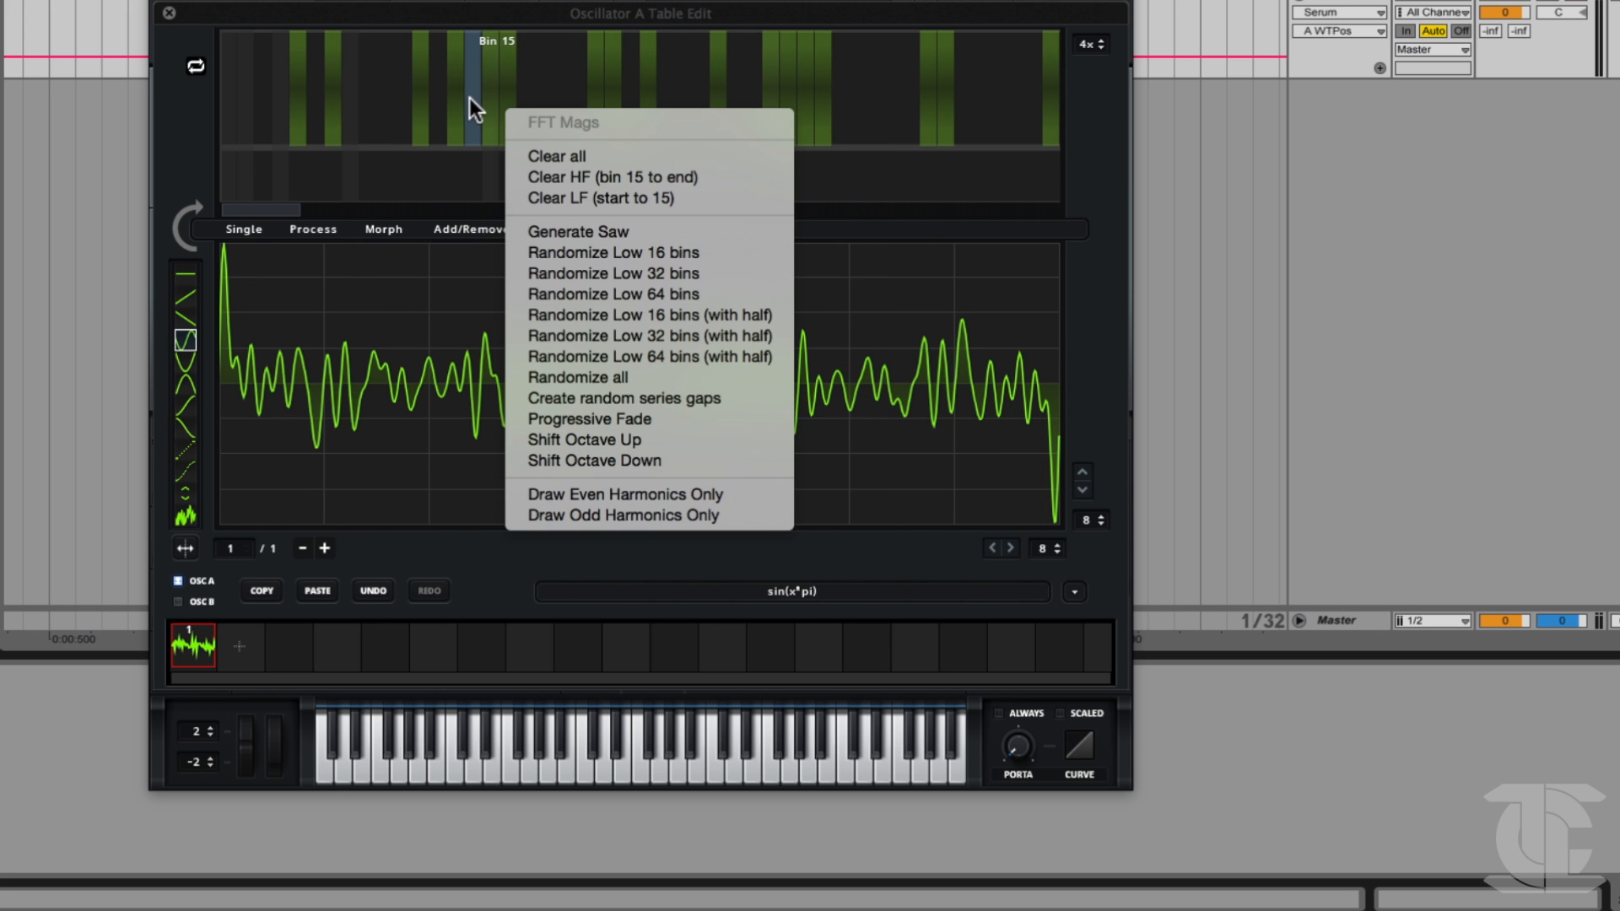
{"action": "left_click", "coordinate": [576, 232]}
{"action": "right_click", "coordinate": [356, 81]}
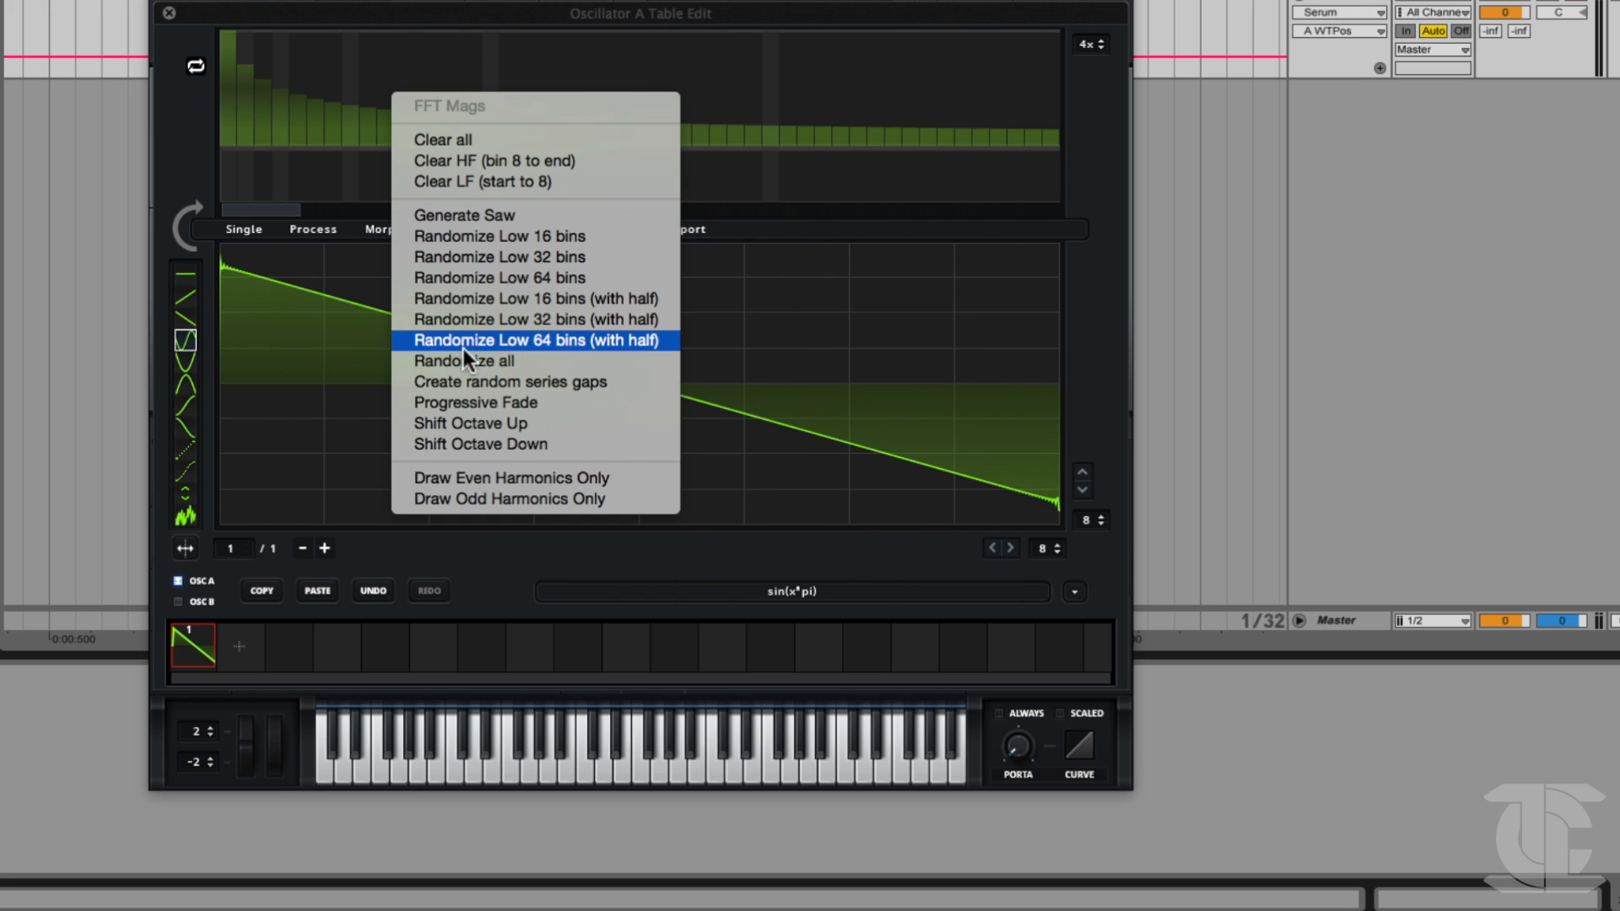
{"action": "left_click", "coordinate": [463, 373]}
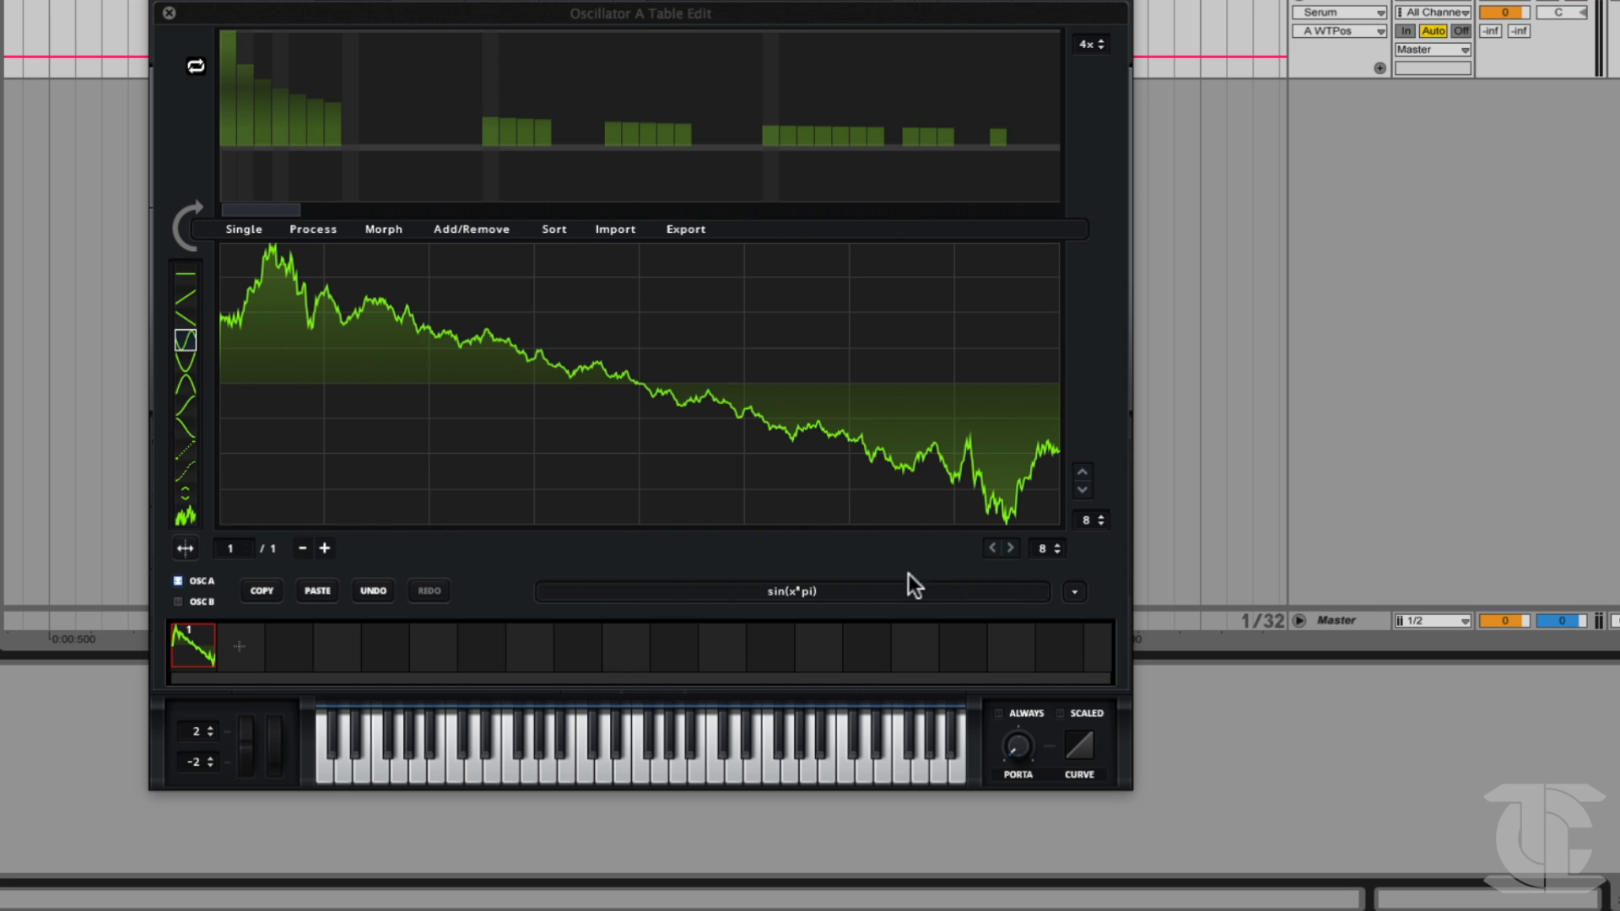
Draw new uneven levels over FFT harmonics 5 to 15.
{"action": "left_click", "coordinate": [1075, 593]}
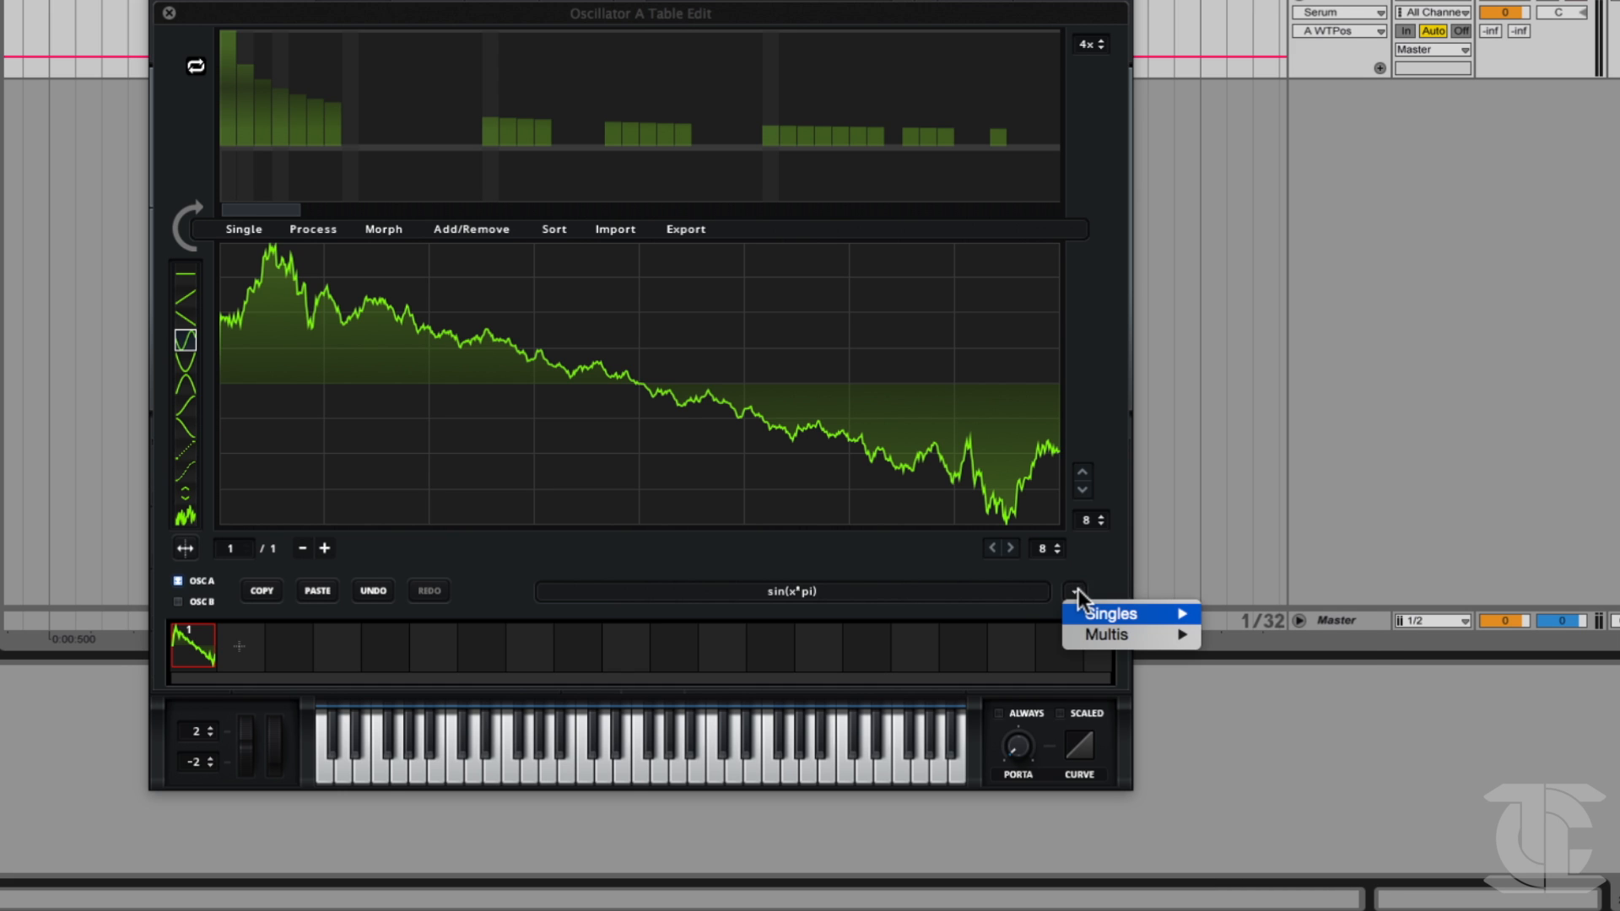
{"action": "mouse_move", "coordinate": [1106, 635]}
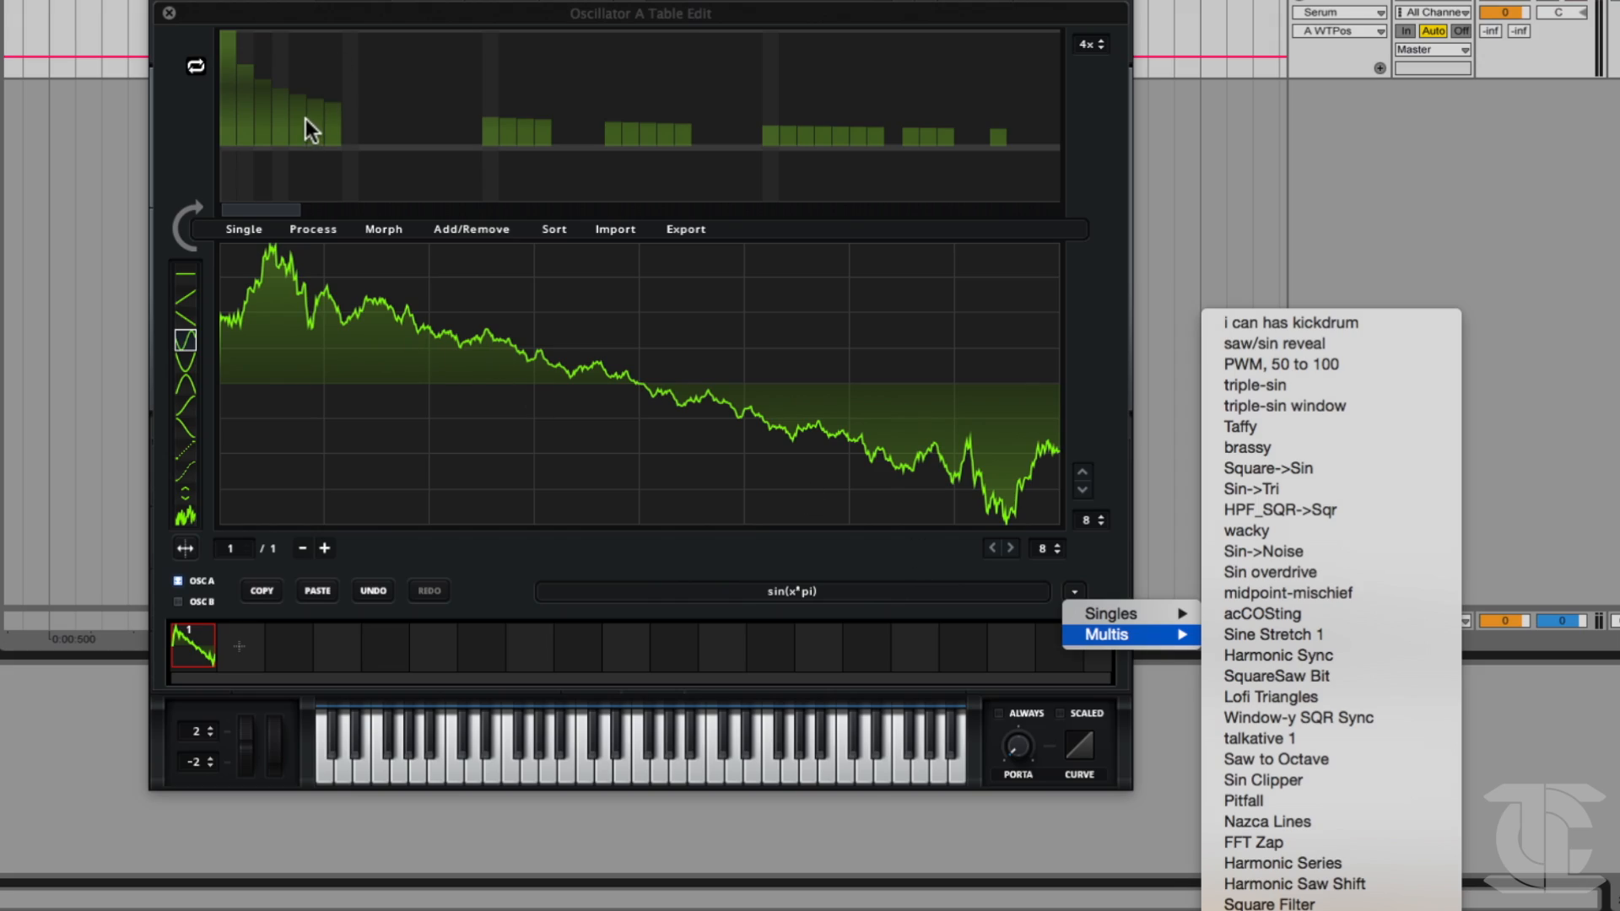
{"action": "left_click", "coordinate": [291, 104]}
{"action": "mouse_move", "coordinate": [312, 95]}
{"action": "left_mouse_down"}
{"action": "mouse_move", "coordinate": [404, 92]}
{"action": "mouse_move", "coordinate": [467, 116]}
{"action": "left_mouse_up"}
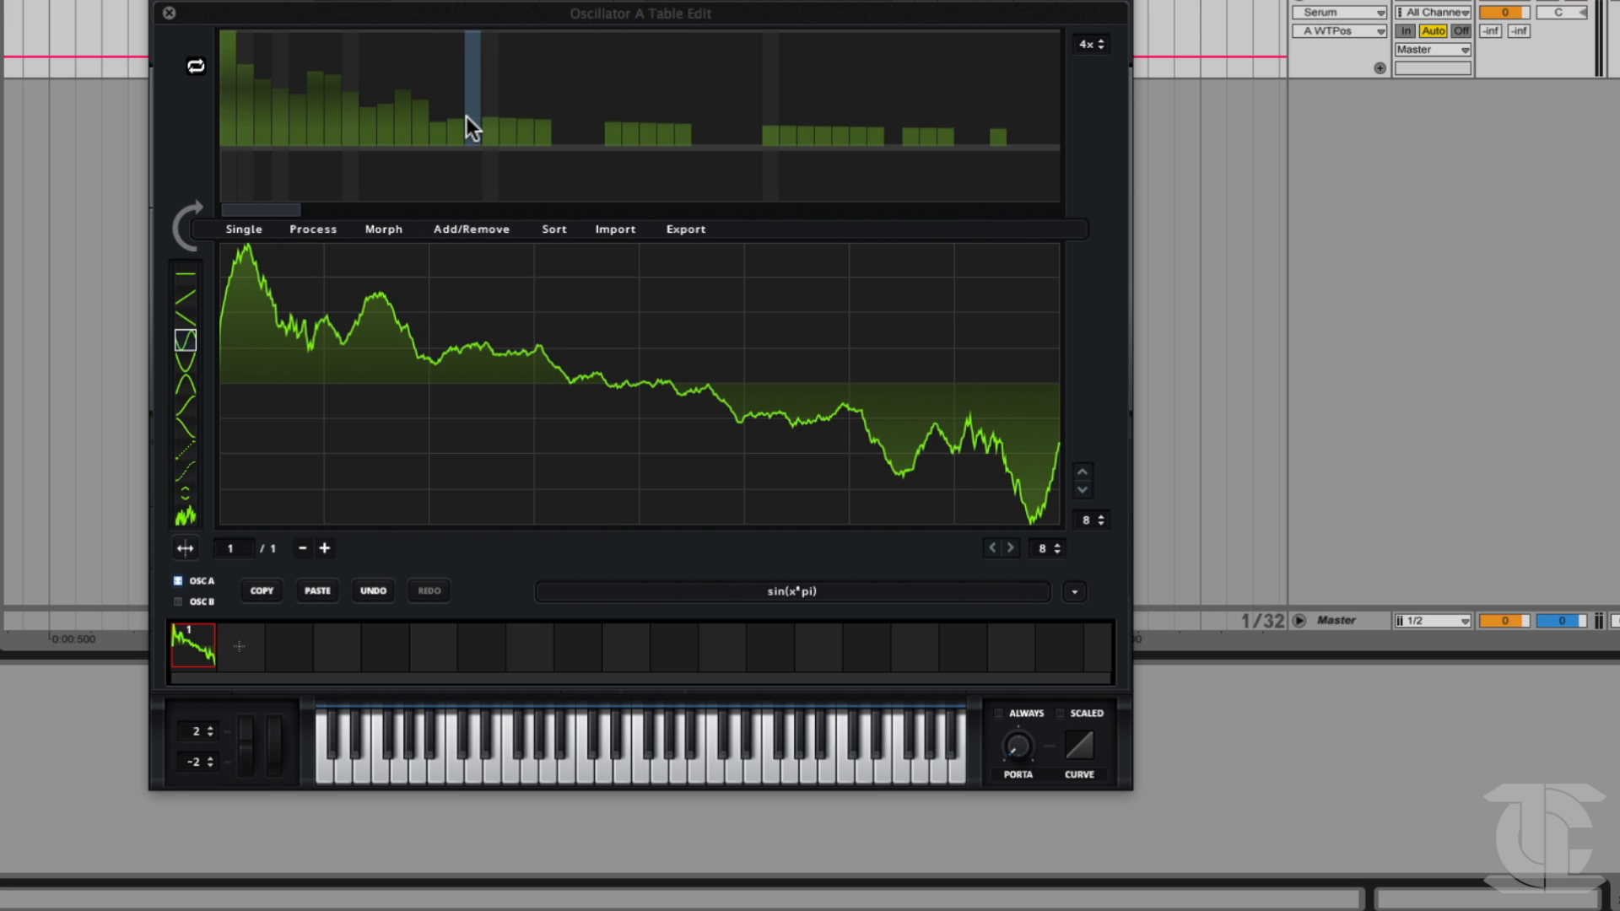
Try processing the waveform with the multi-frame formula preset Proc:Squarify and normalizing the resulting frame.
{"action": "left_click", "coordinate": [1074, 592]}
{"action": "mouse_move", "coordinate": [1087, 648]}
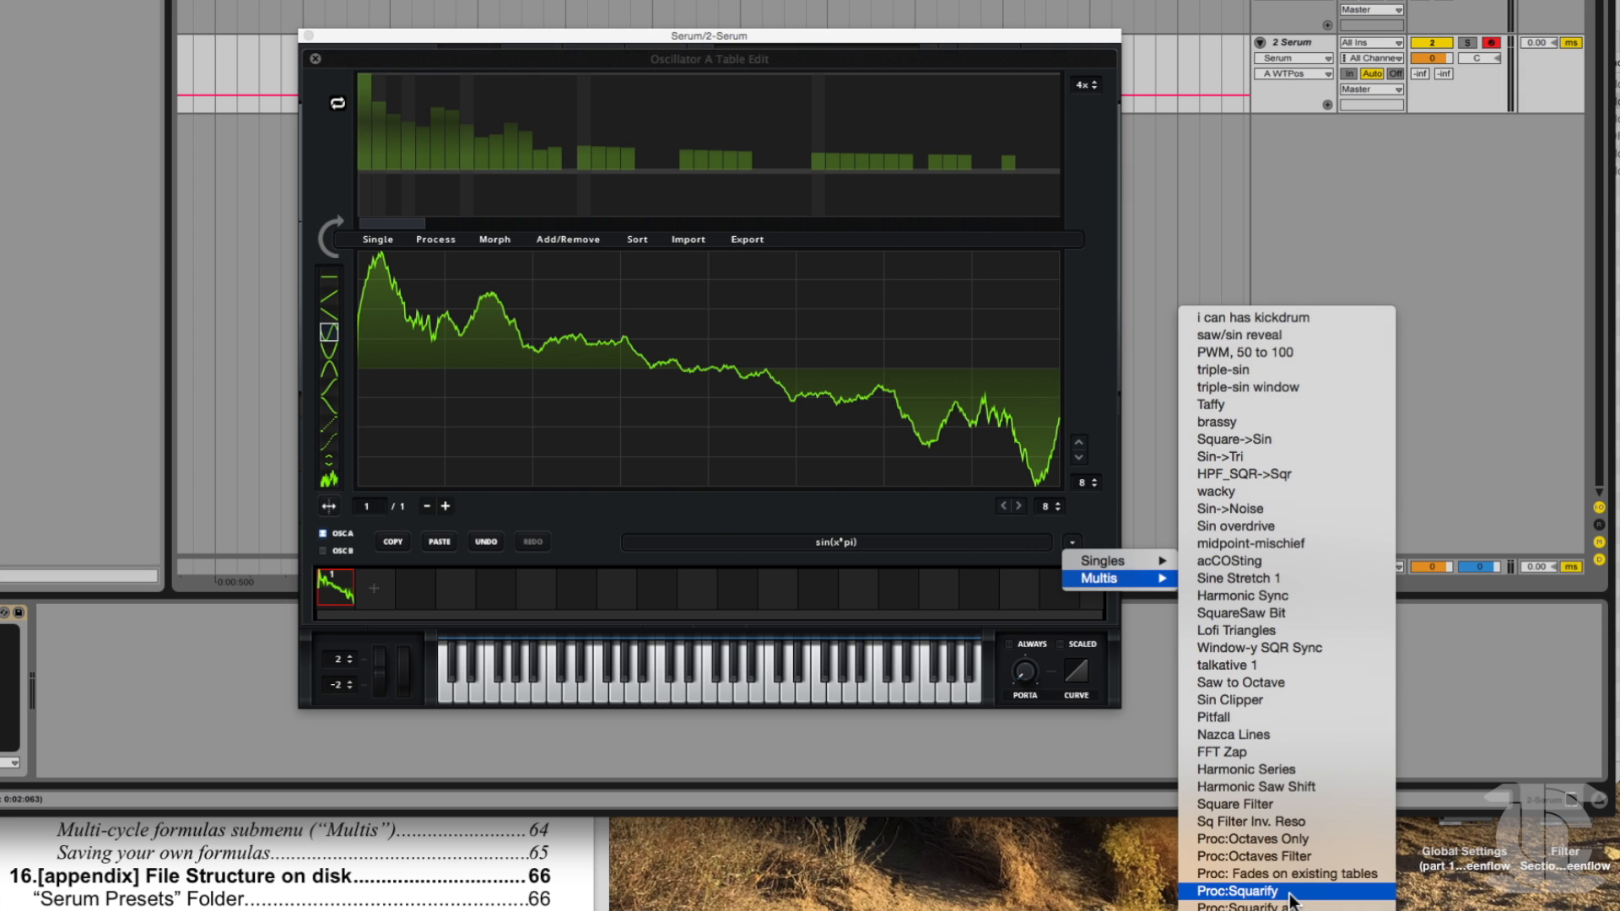
{"action": "left_click", "coordinate": [1289, 893]}
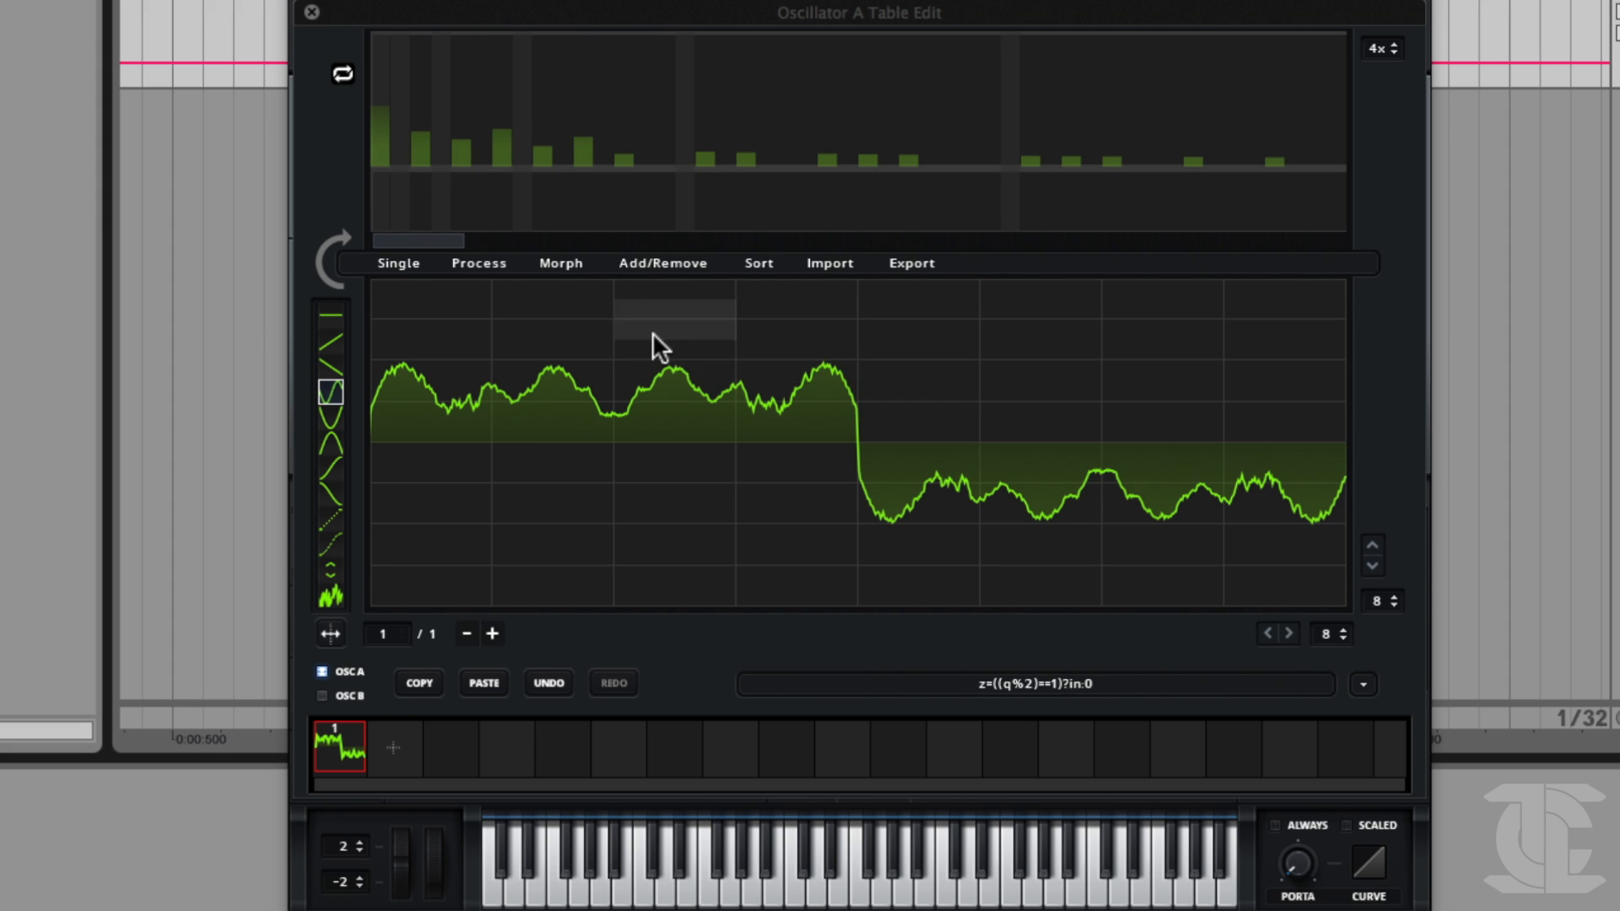
{"action": "left_click", "coordinate": [413, 262]}
{"action": "left_click", "coordinate": [417, 281]}
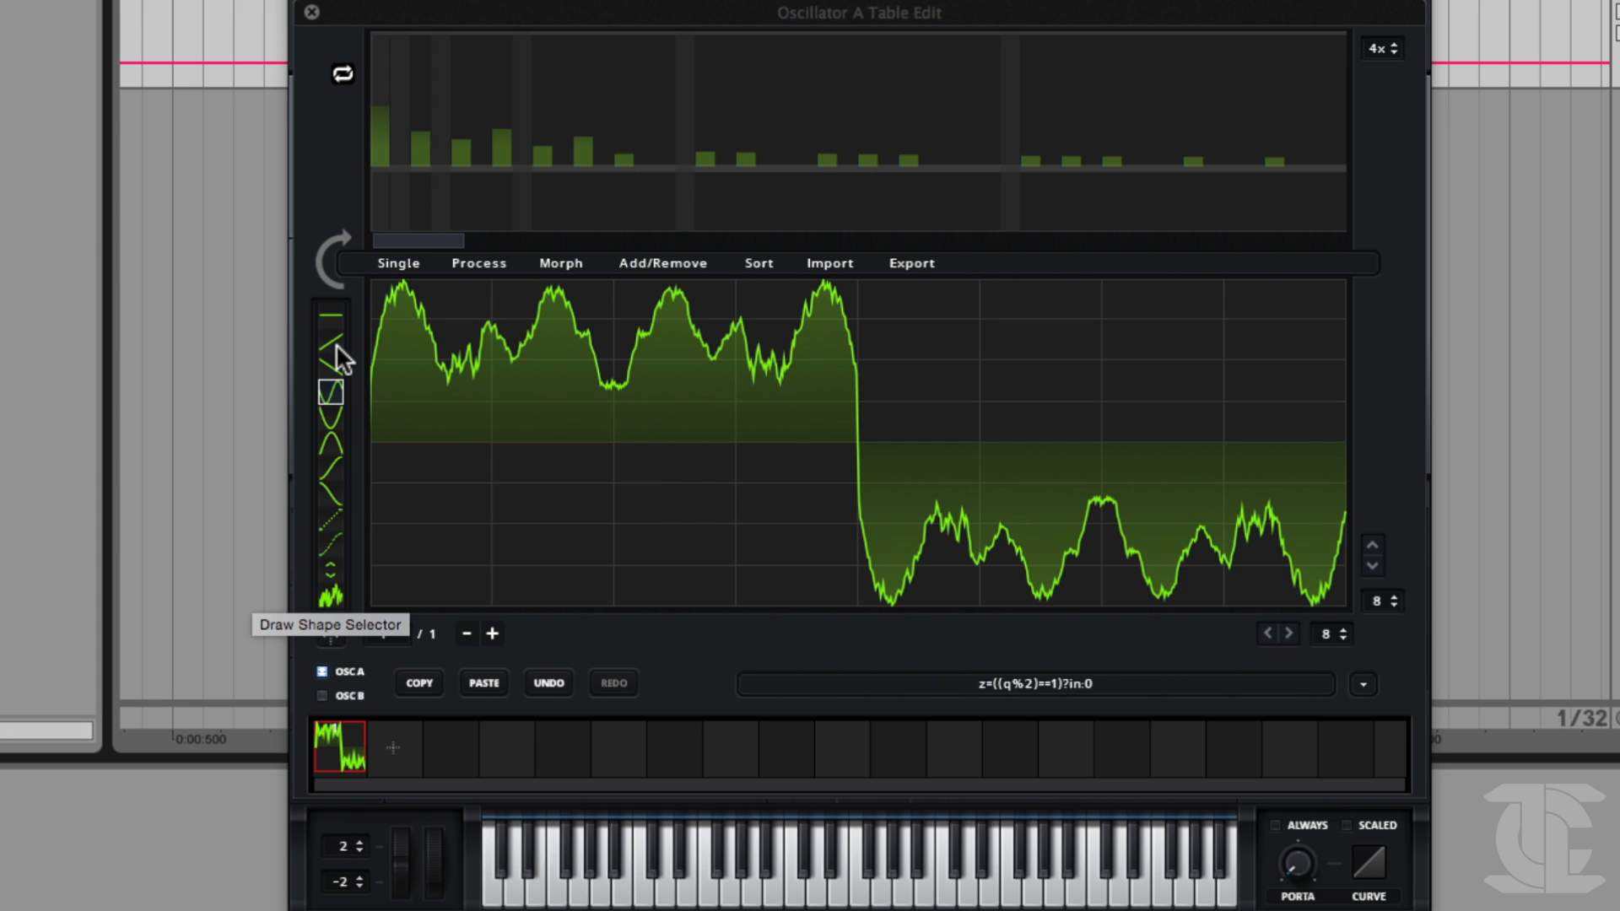
Undo the frame normalization and the Proc:Squarify processing.
{"action": "left_click", "coordinate": [548, 681]}
{"action": "left_click", "coordinate": [548, 681]}
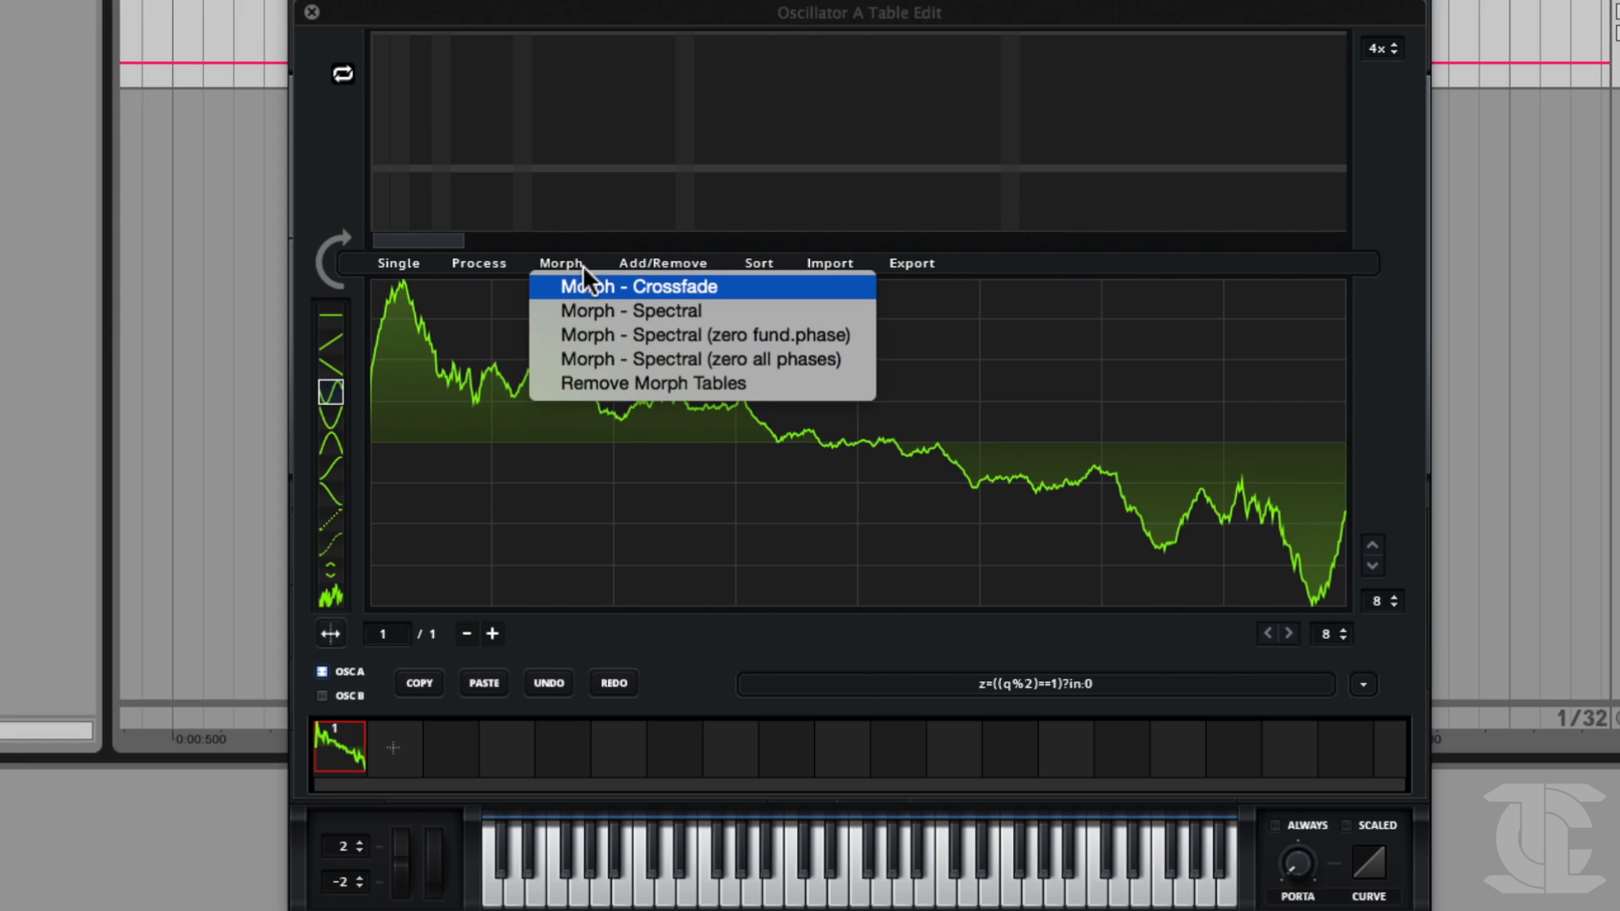
{"action": "left_click", "coordinate": [573, 278]}
{"action": "left_click", "coordinate": [565, 259]}
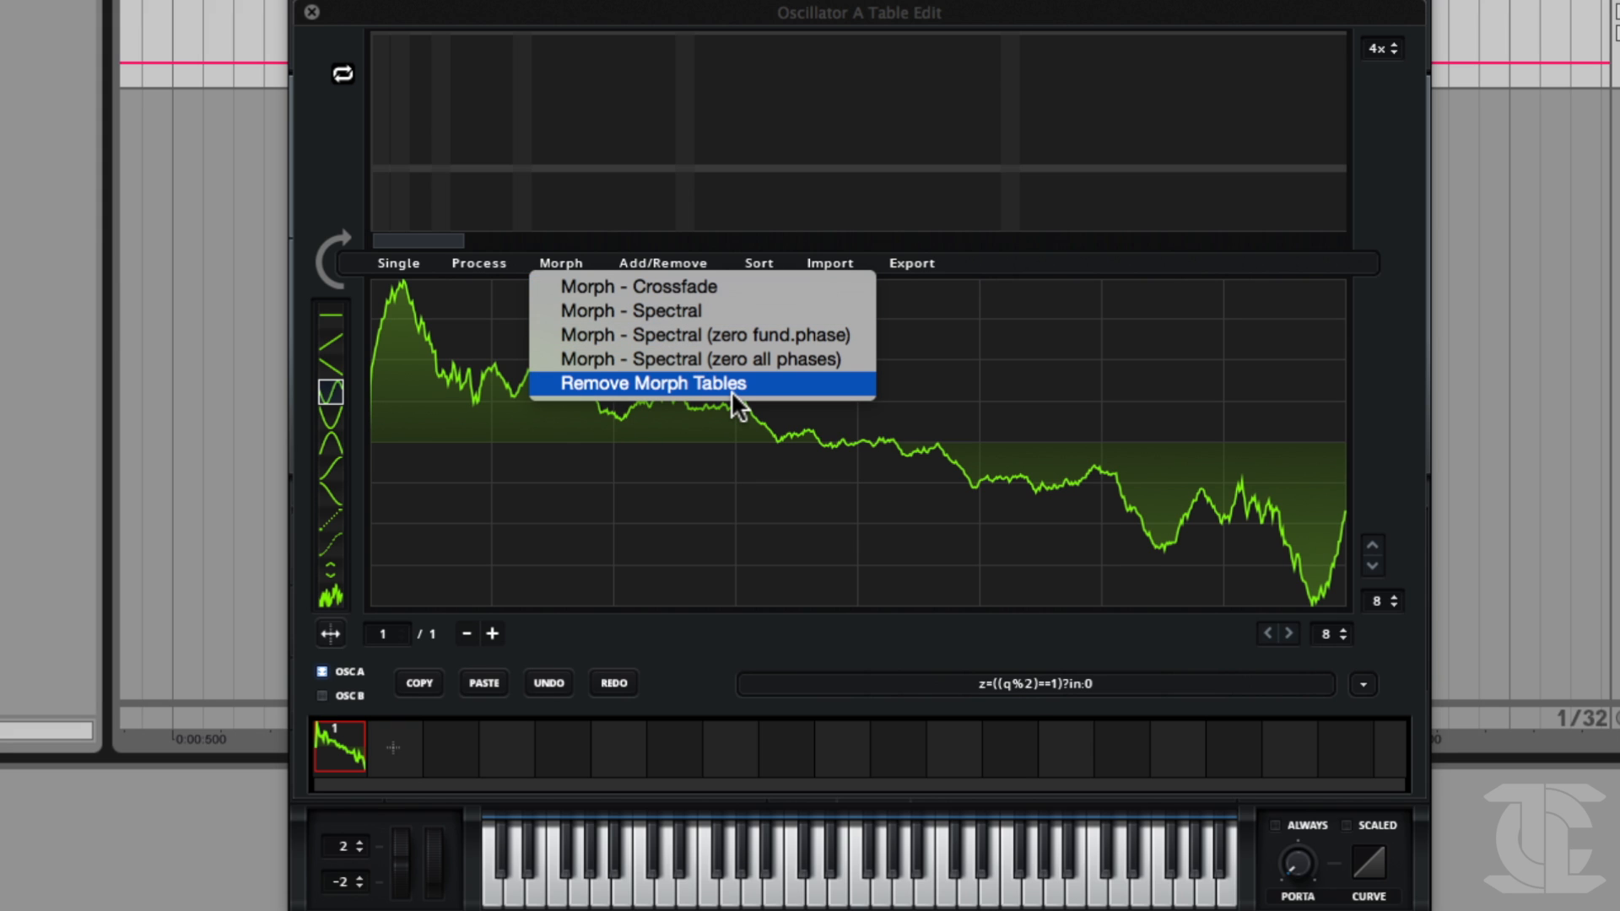
{"action": "left_click", "coordinate": [595, 255]}
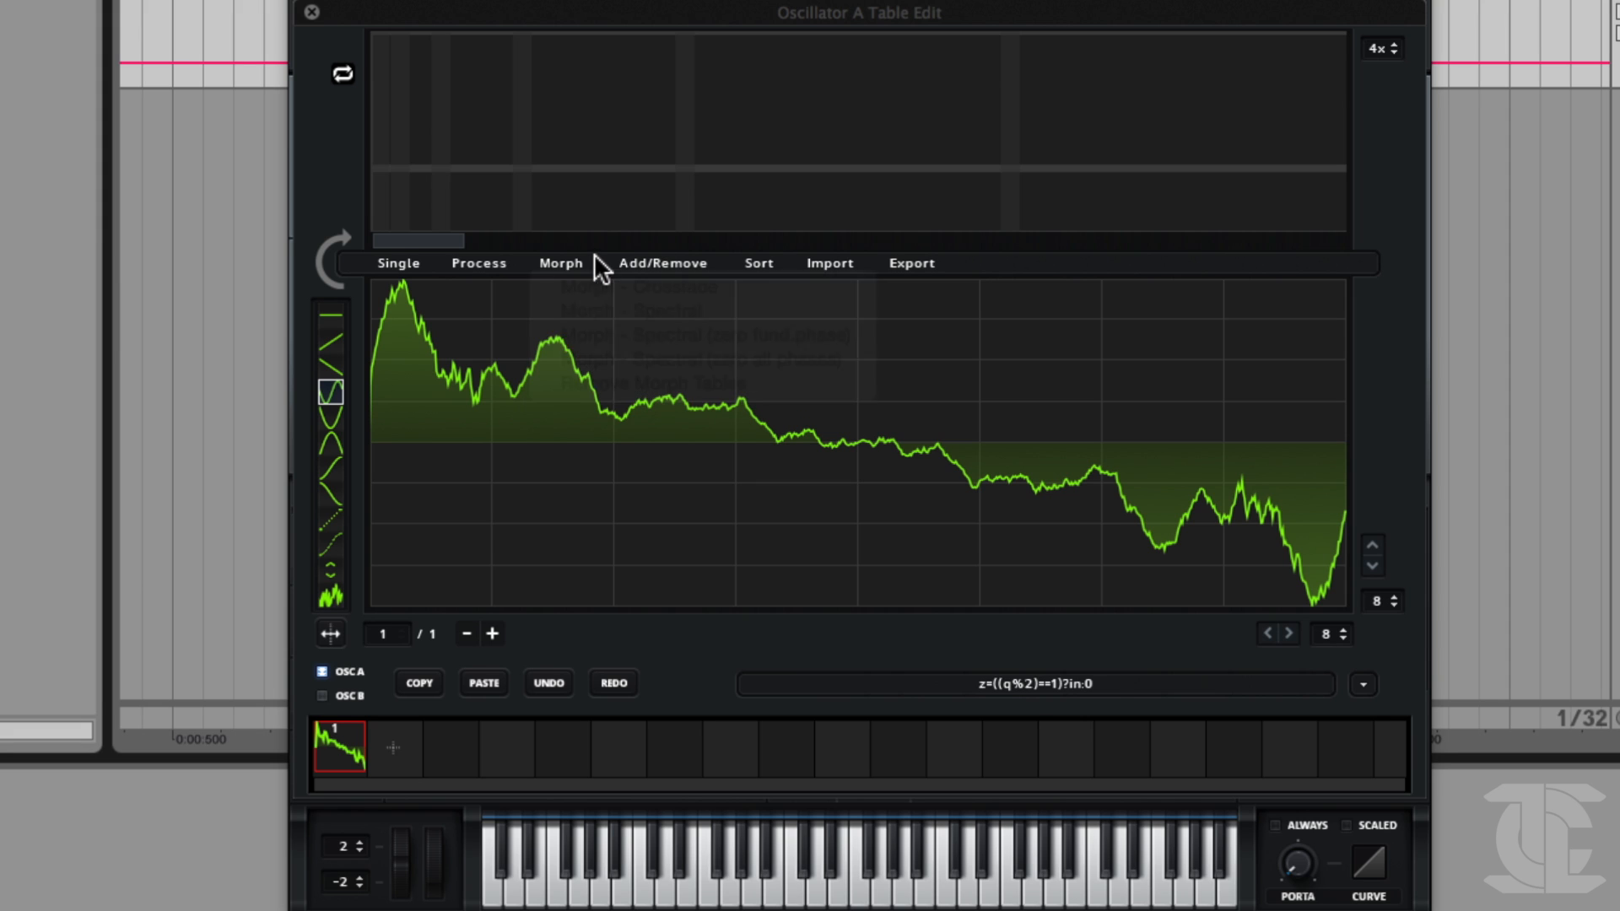
Add a second frame with a stepped, rippled wave drawn in it and save the wavetable as Drawn1.
{"action": "left_click", "coordinate": [395, 742]}
{"action": "mouse_move", "coordinate": [422, 574]}
{"action": "left_mouse_down"}
{"action": "mouse_move", "coordinate": [469, 409]}
{"action": "mouse_move", "coordinate": [958, 304]}
{"action": "left_mouse_up"}
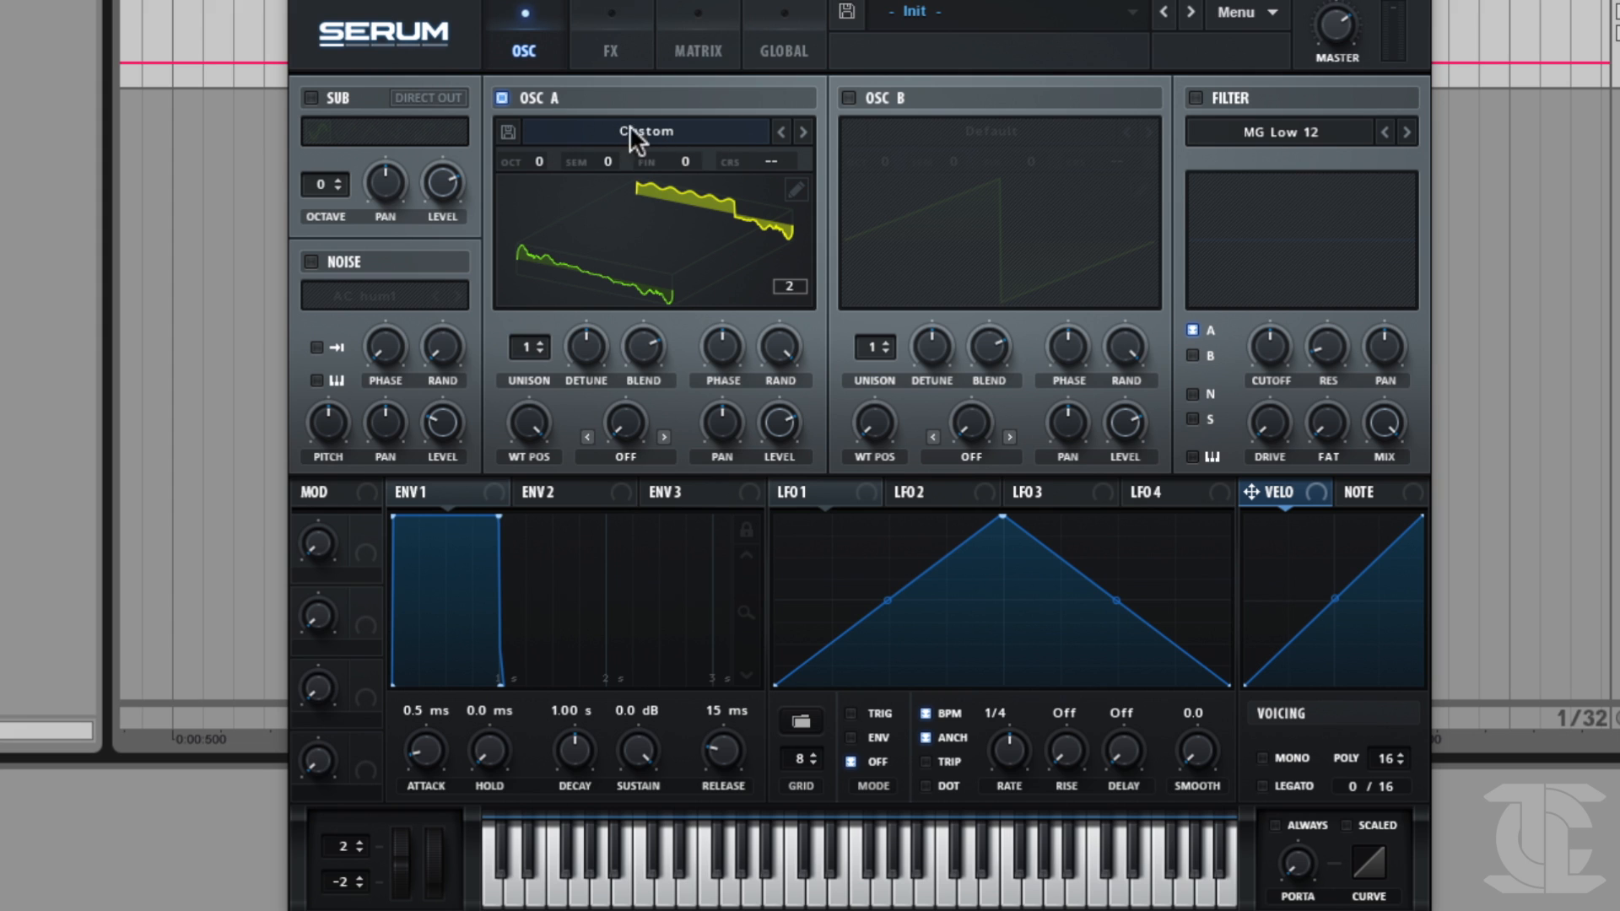
{"action": "left_click", "coordinate": [508, 130]}
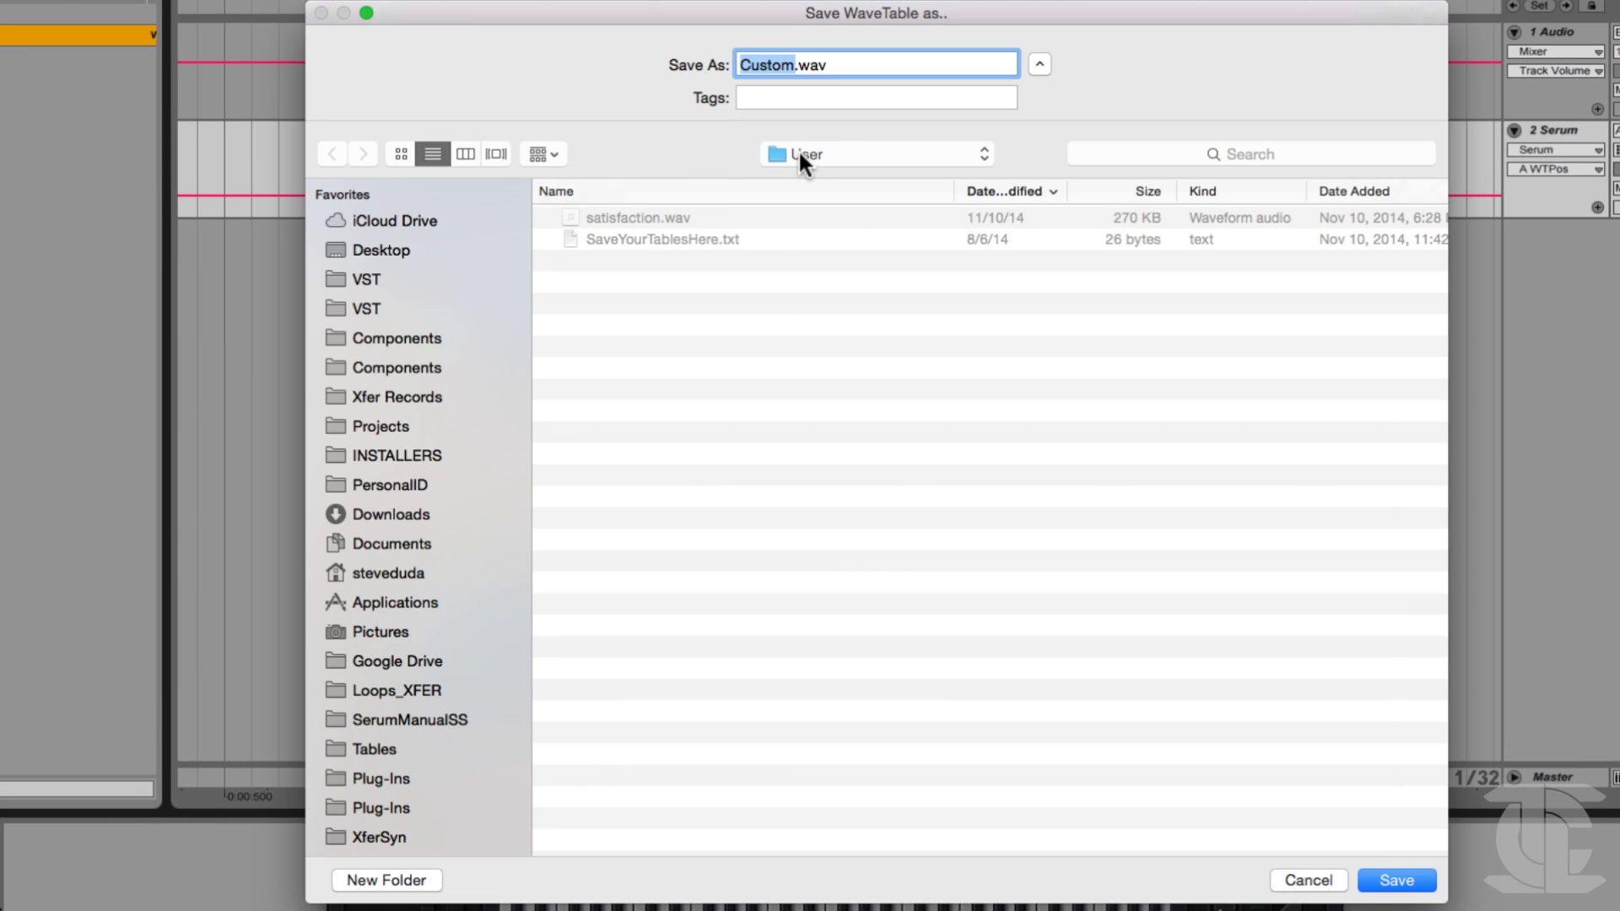
{"action": "type", "text": "Drawn1"}
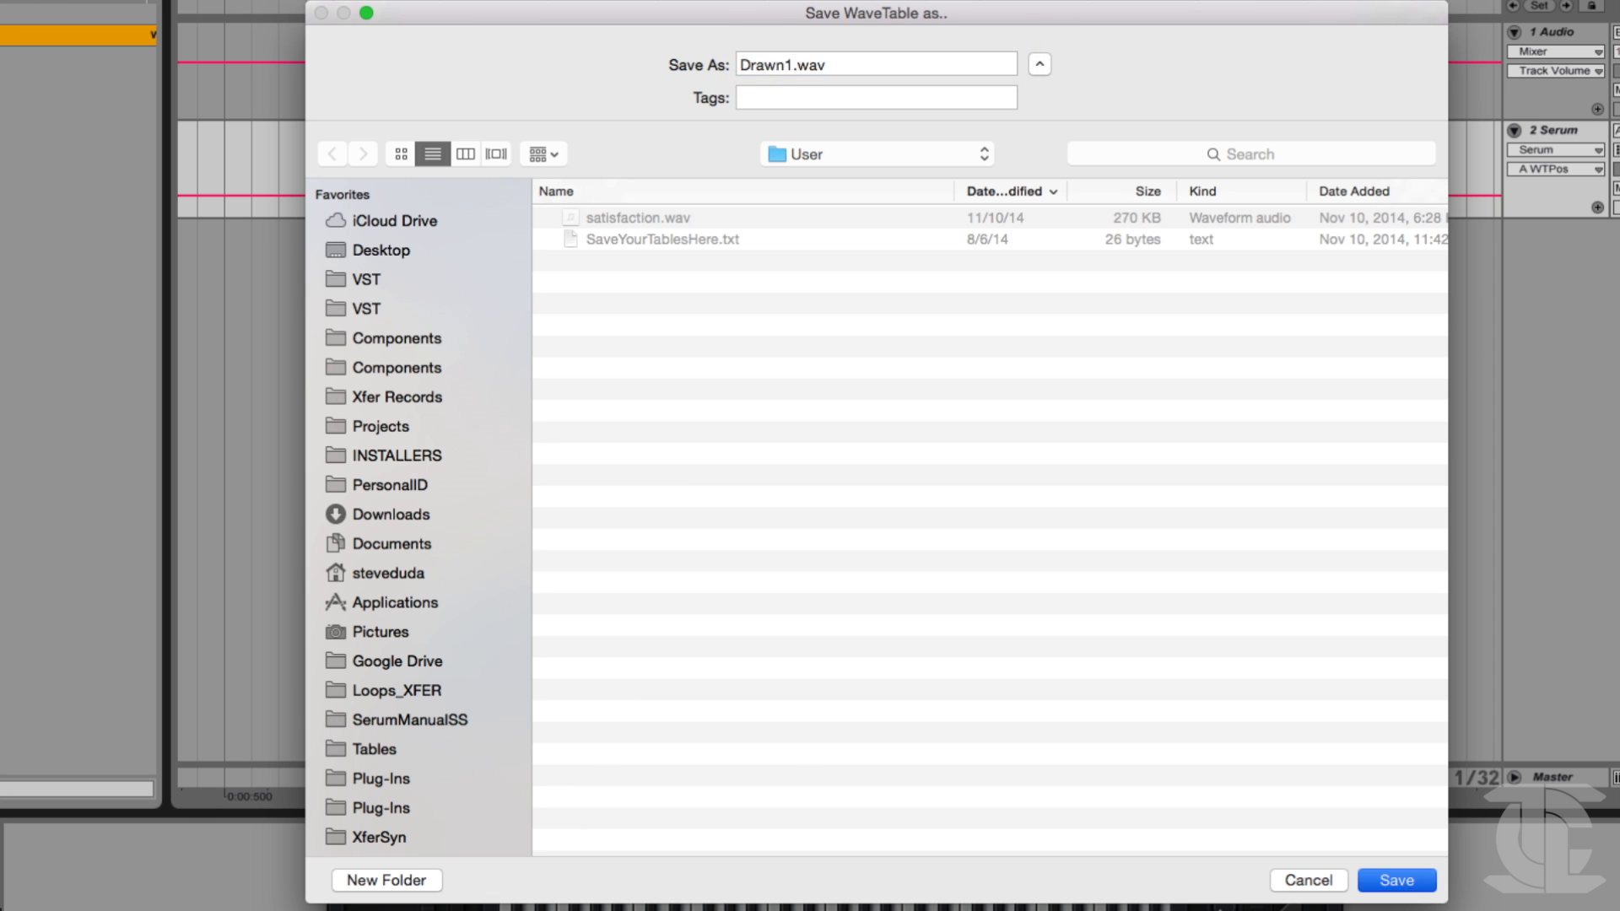
{"action": "key", "text": "Return"}
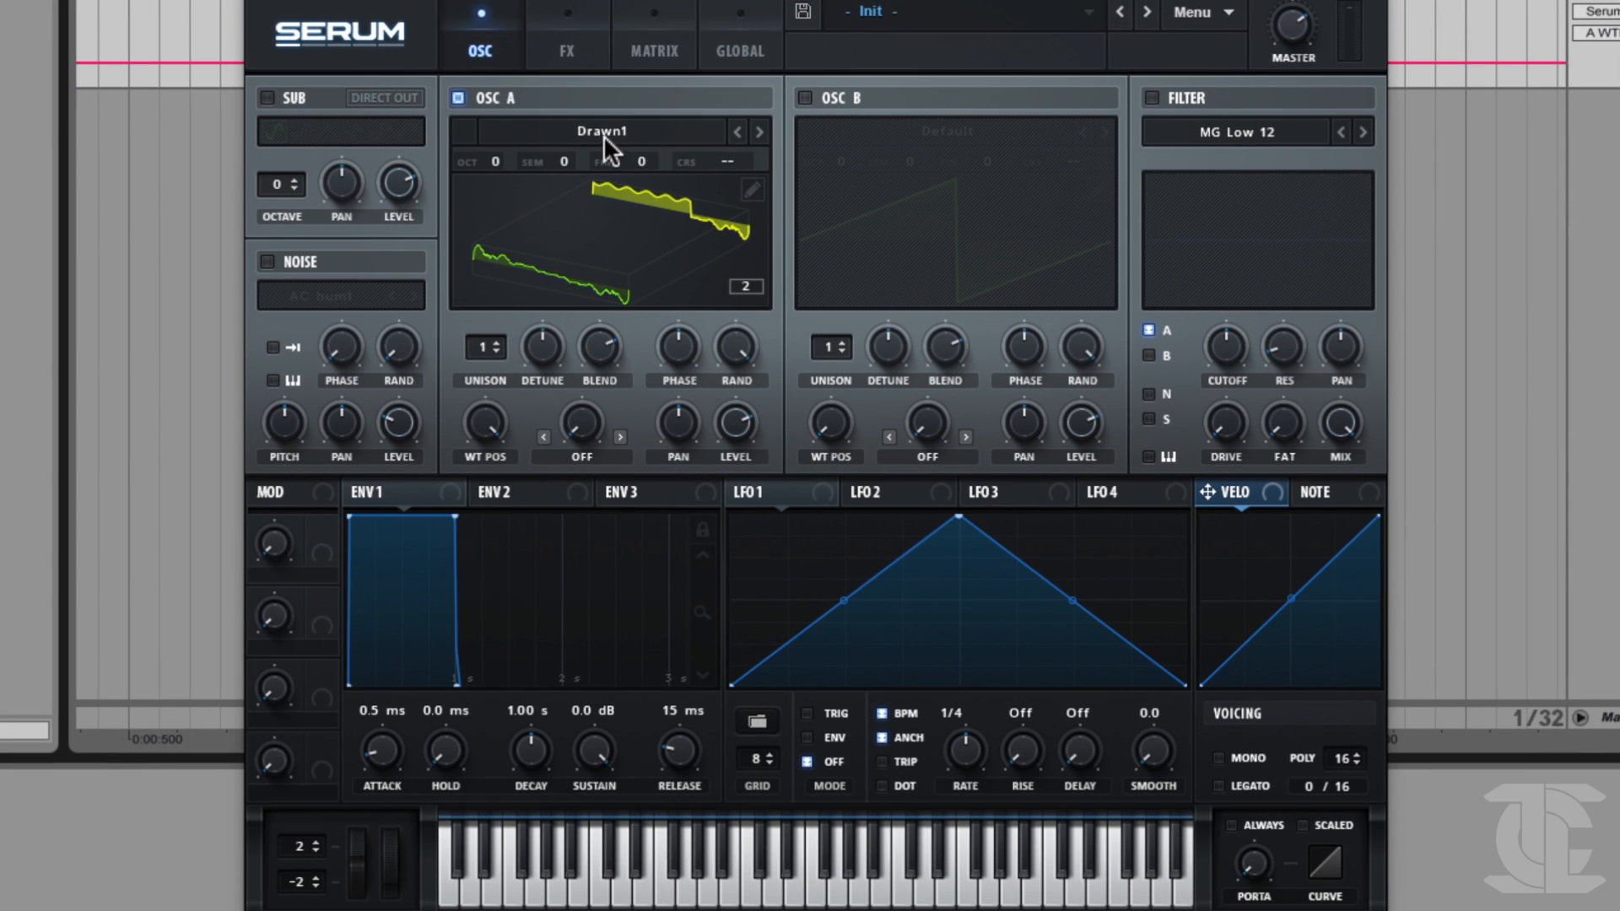
Enable oscillator B, load the user wavetable Drawn1 into it and show its frames in the 3D view.
{"action": "left_click", "coordinate": [836, 99]}
{"action": "left_click", "coordinate": [951, 128]}
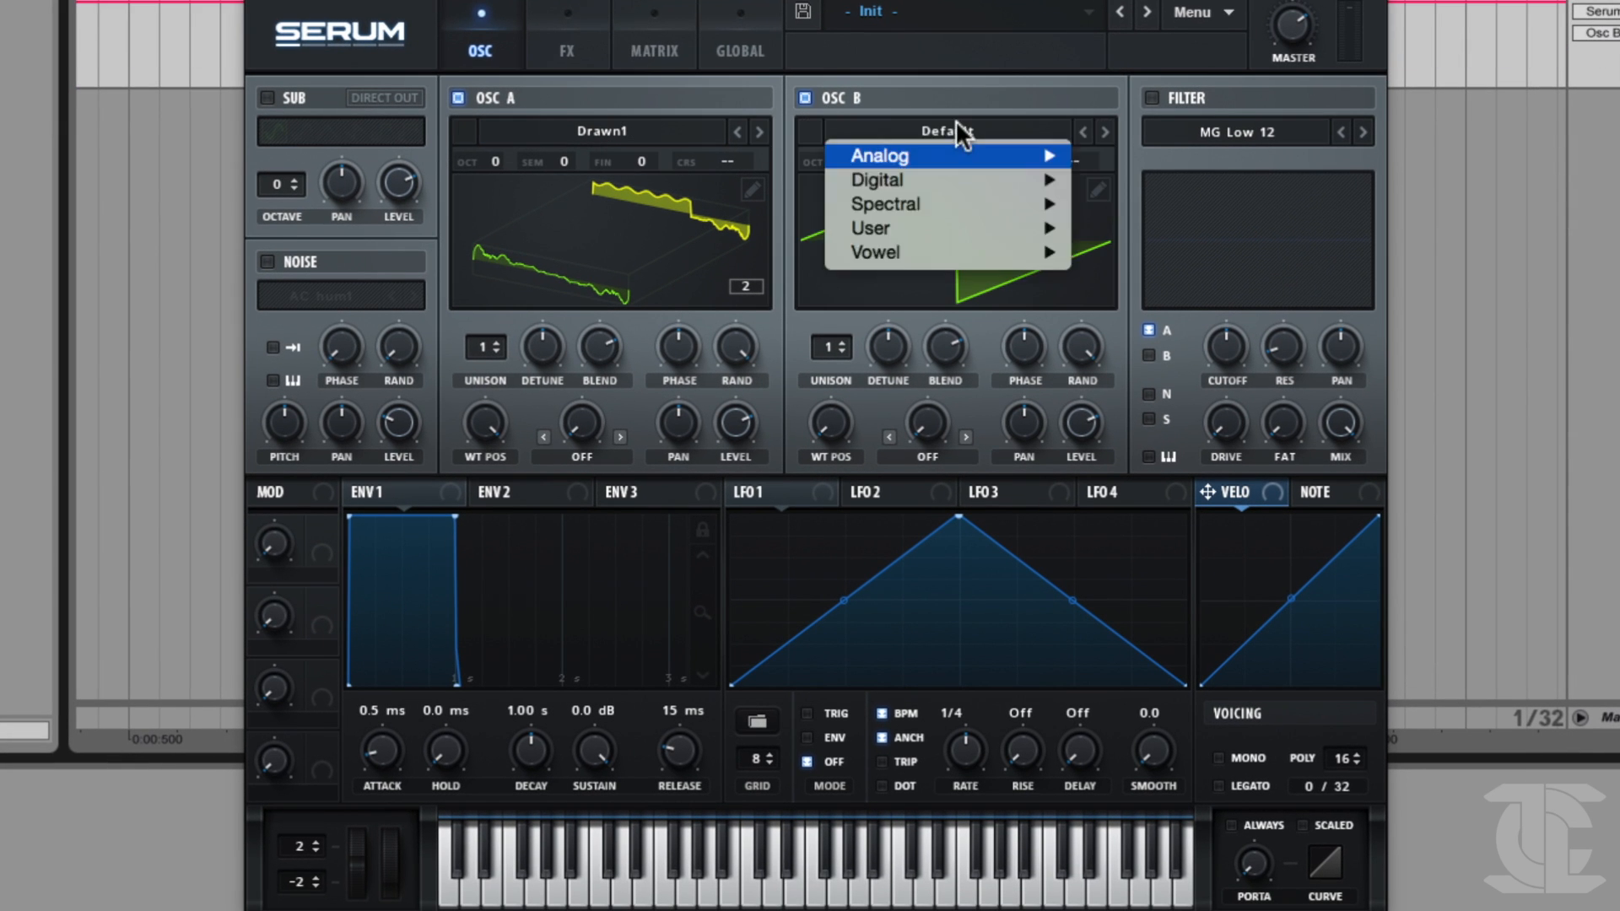
{"action": "mouse_move", "coordinate": [939, 226]}
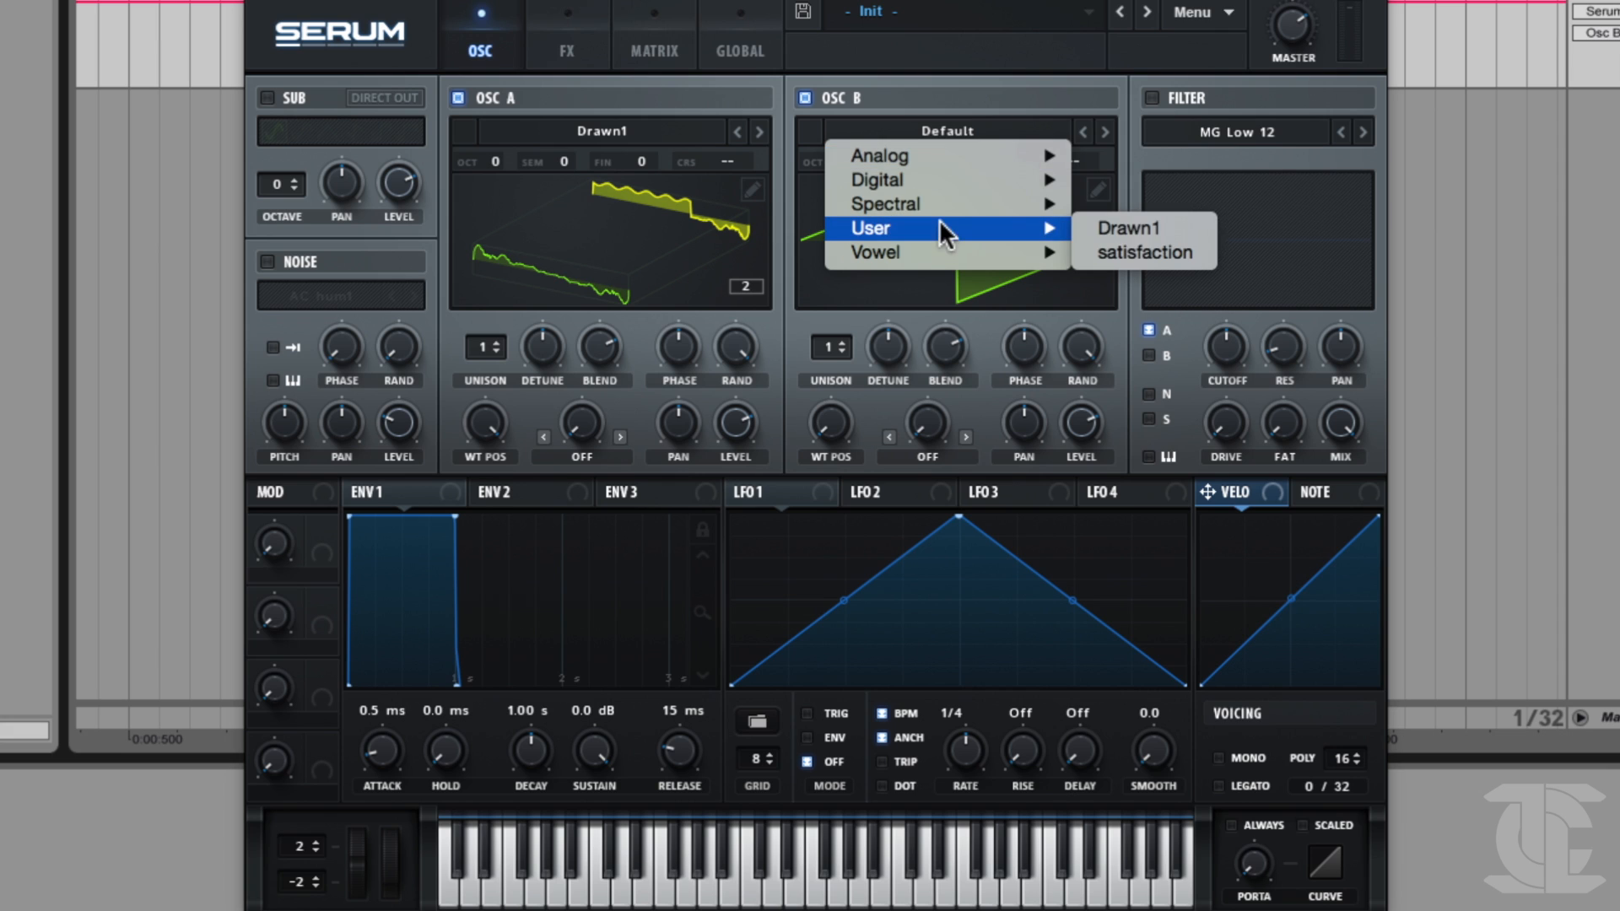
{"action": "left_click", "coordinate": [1145, 229]}
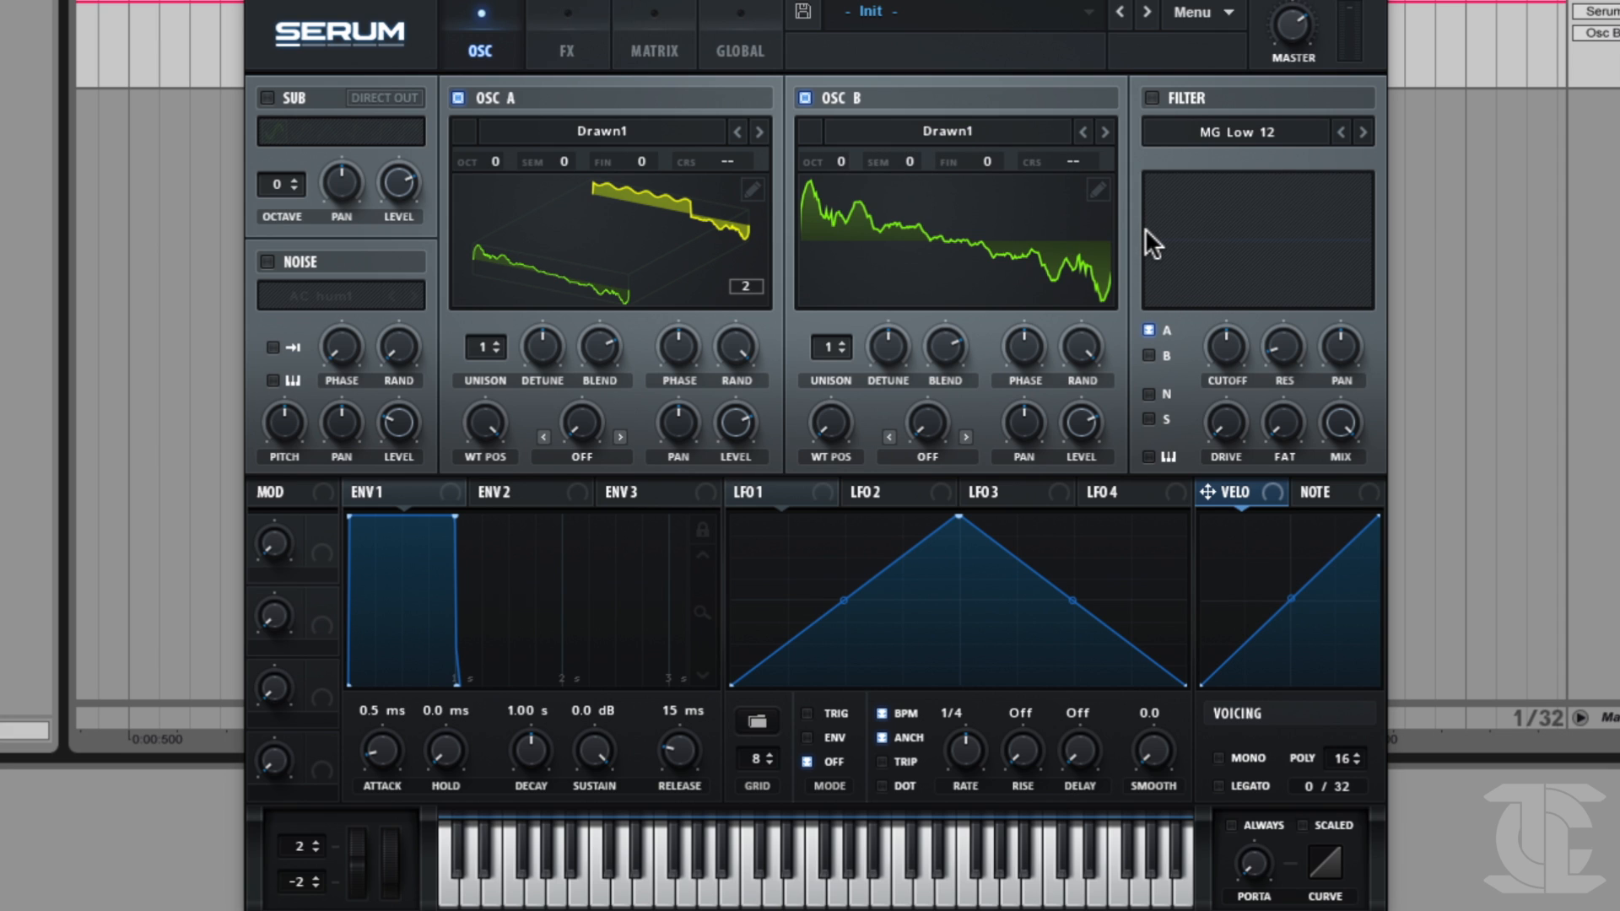
{"action": "left_click", "coordinate": [918, 230]}
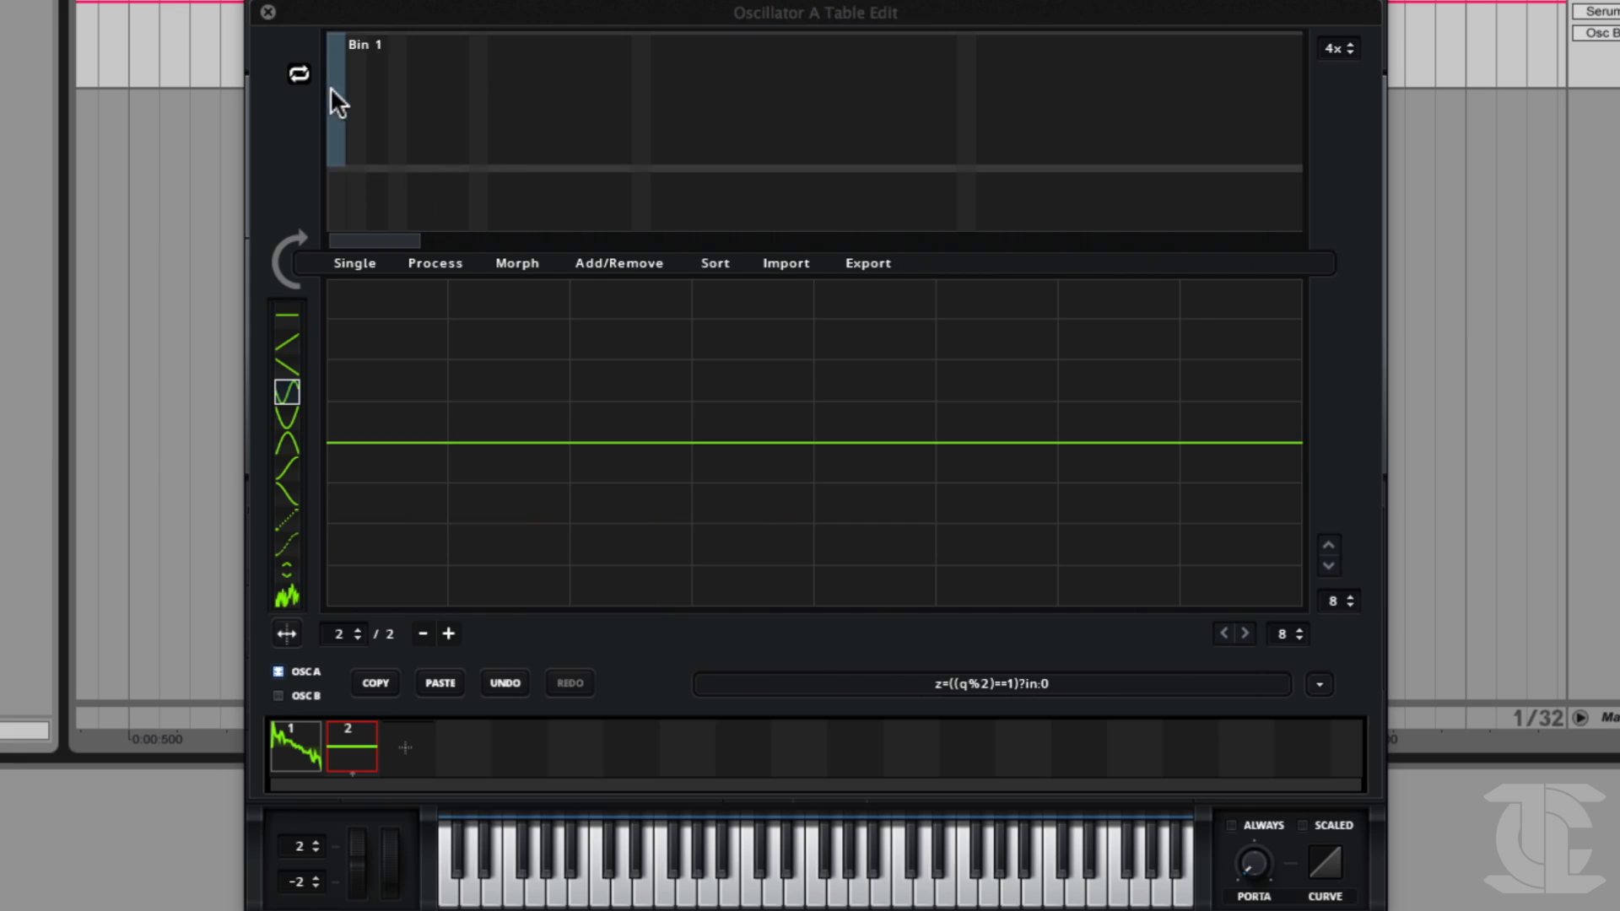
Clear the upper harmonics from frame 2 of oscillator A's table and keep FFT bin 1 at a high level.
{"action": "left_click_drag", "start_coordinate": [334, 69], "coordinate": [333, 35]}
{"action": "left_click_drag", "start_coordinate": [351, 103], "coordinate": [352, 220]}
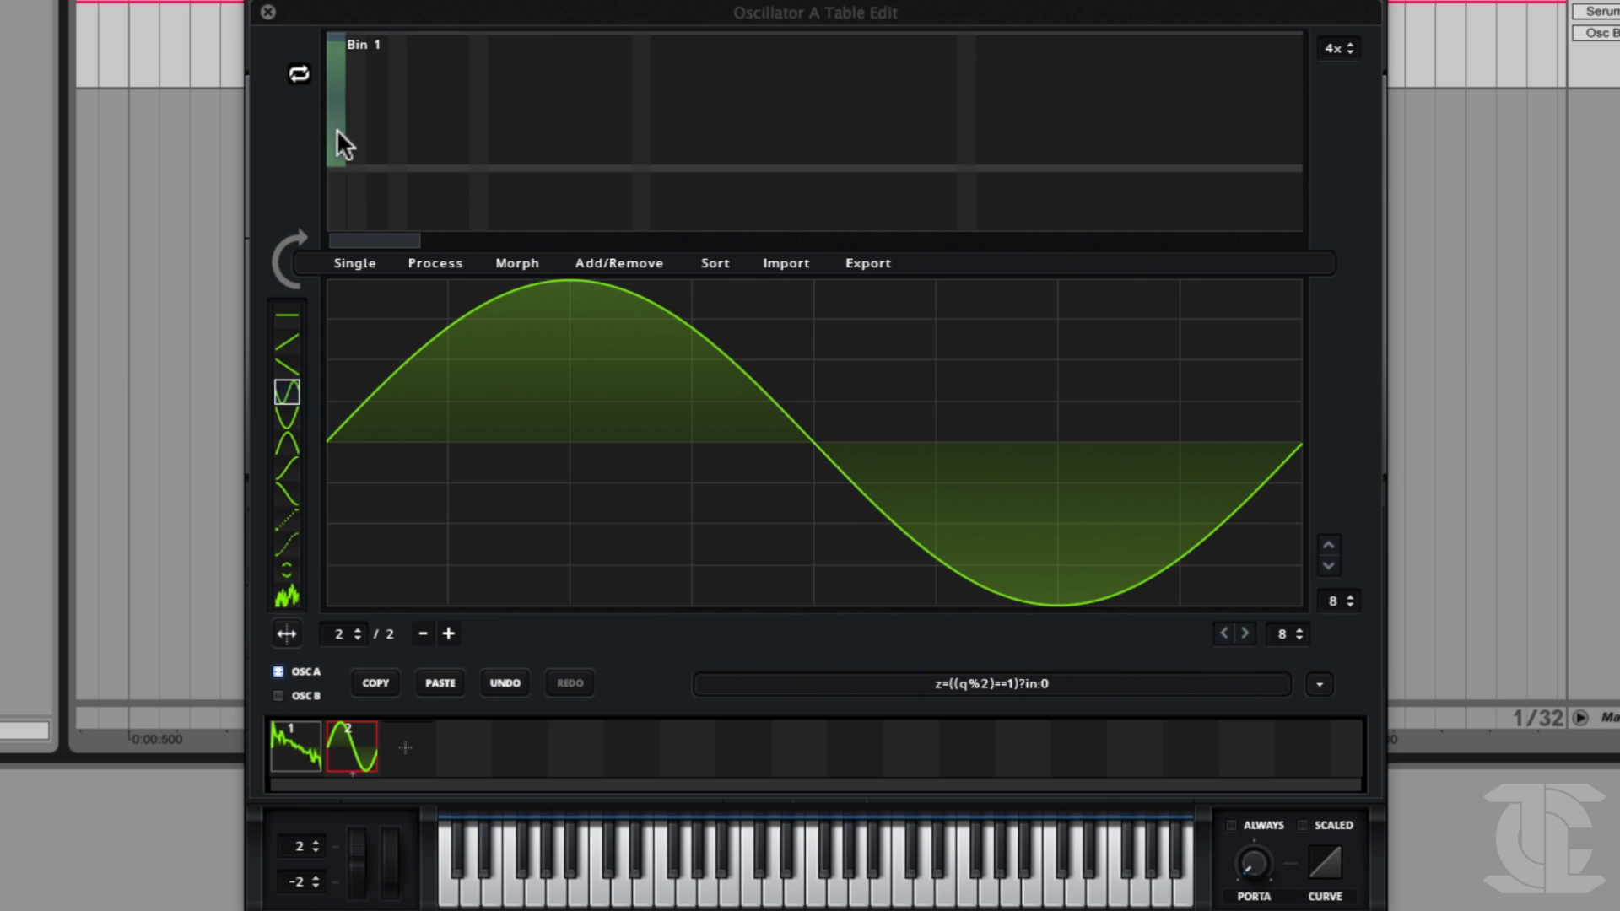
{"action": "left_click_drag", "start_coordinate": [334, 115], "coordinate": [332, 49]}
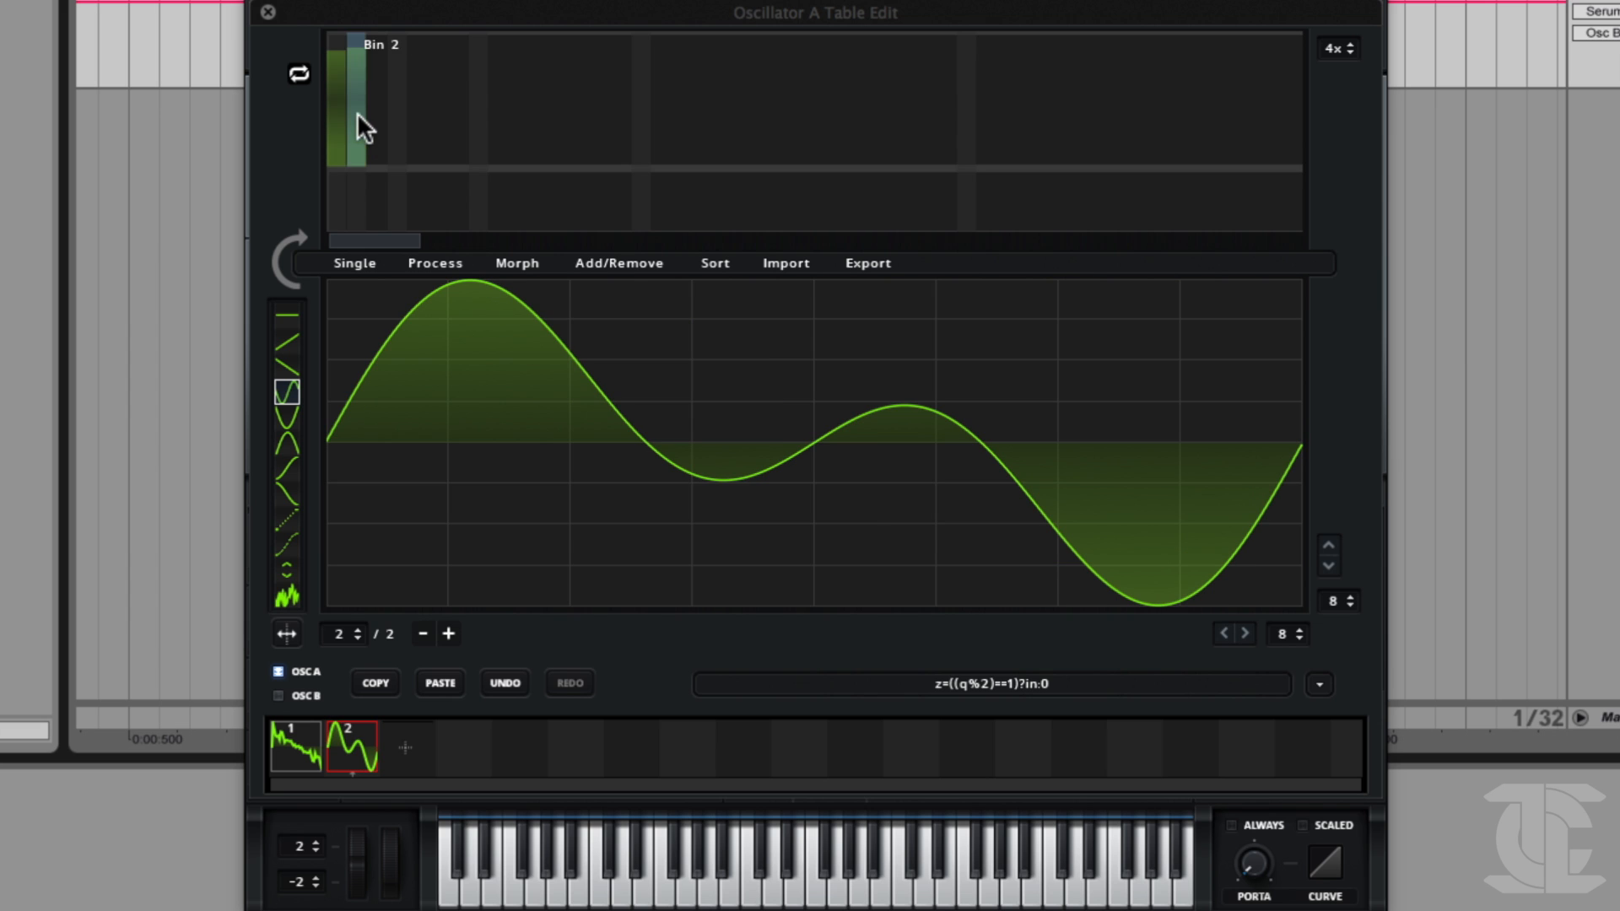
Try isolating FFT bin 2 and then bin 4 in place of the fundamental in frame 2.
{"action": "mouse_move", "coordinate": [351, 173]}
{"action": "left_mouse_down"}
{"action": "mouse_move", "coordinate": [352, 99]}
{"action": "mouse_move", "coordinate": [333, 172]}
{"action": "left_mouse_up"}
{"action": "left_click_drag", "start_coordinate": [358, 108], "coordinate": [354, 67]}
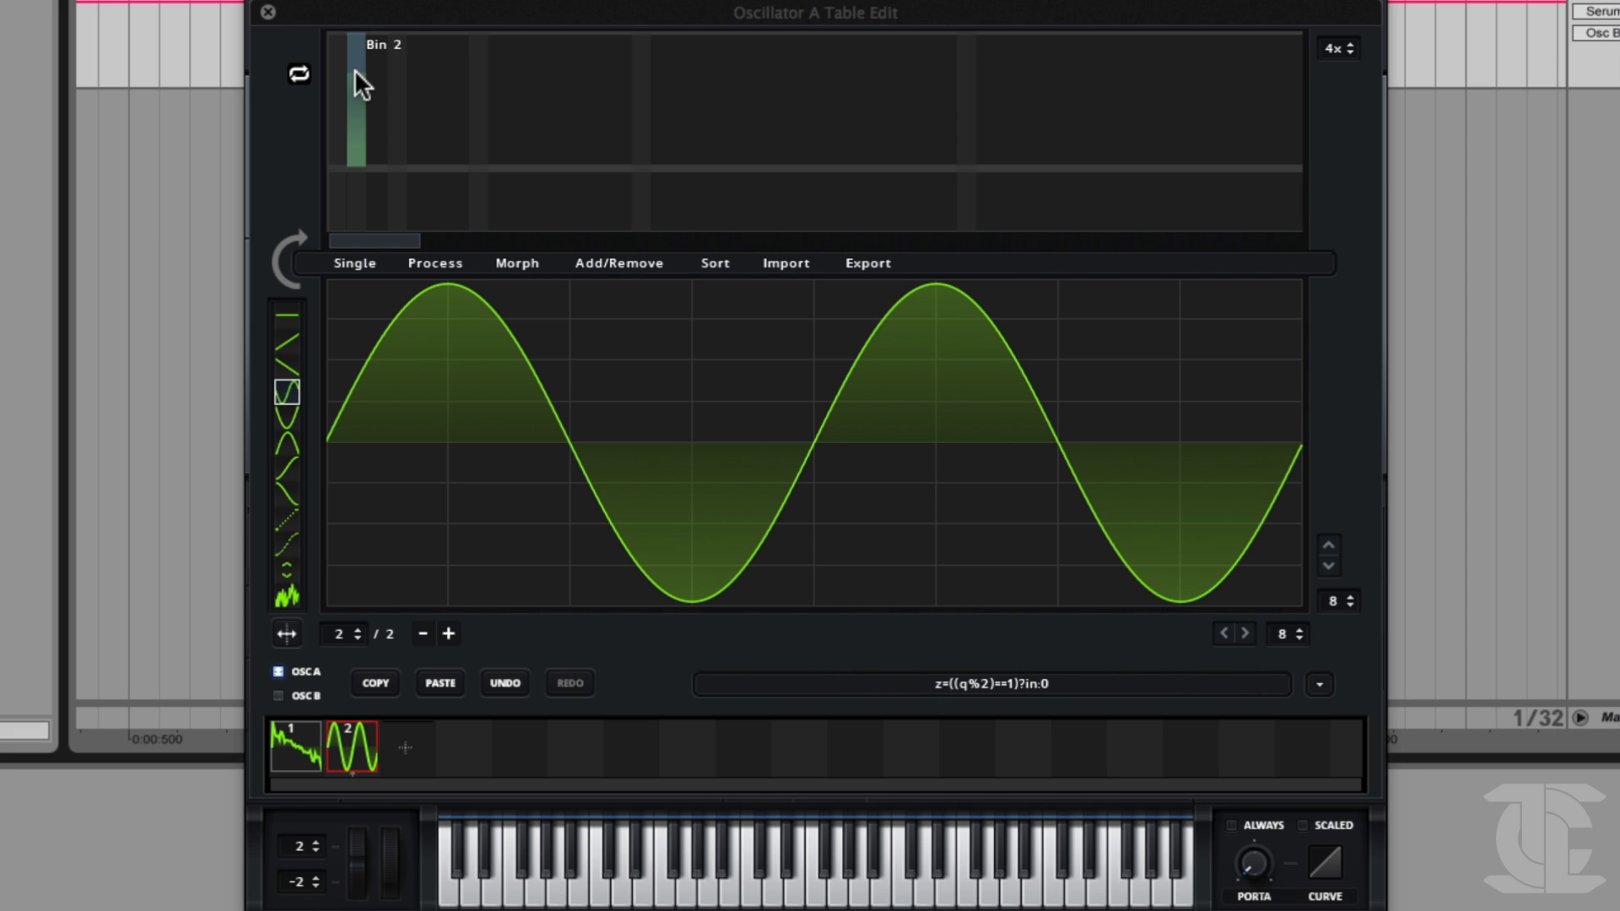
{"action": "mouse_move", "coordinate": [355, 69]}
{"action": "left_mouse_down"}
{"action": "mouse_move", "coordinate": [347, 174]}
{"action": "mouse_move", "coordinate": [374, 144]}
{"action": "mouse_move", "coordinate": [373, 64]}
{"action": "mouse_move", "coordinate": [358, 175]}
{"action": "mouse_move", "coordinate": [377, 155]}
{"action": "mouse_move", "coordinate": [354, 170]}
{"action": "mouse_move", "coordinate": [388, 145]}
{"action": "mouse_move", "coordinate": [403, 80]}
{"action": "mouse_move", "coordinate": [399, 189]}
{"action": "left_mouse_up"}
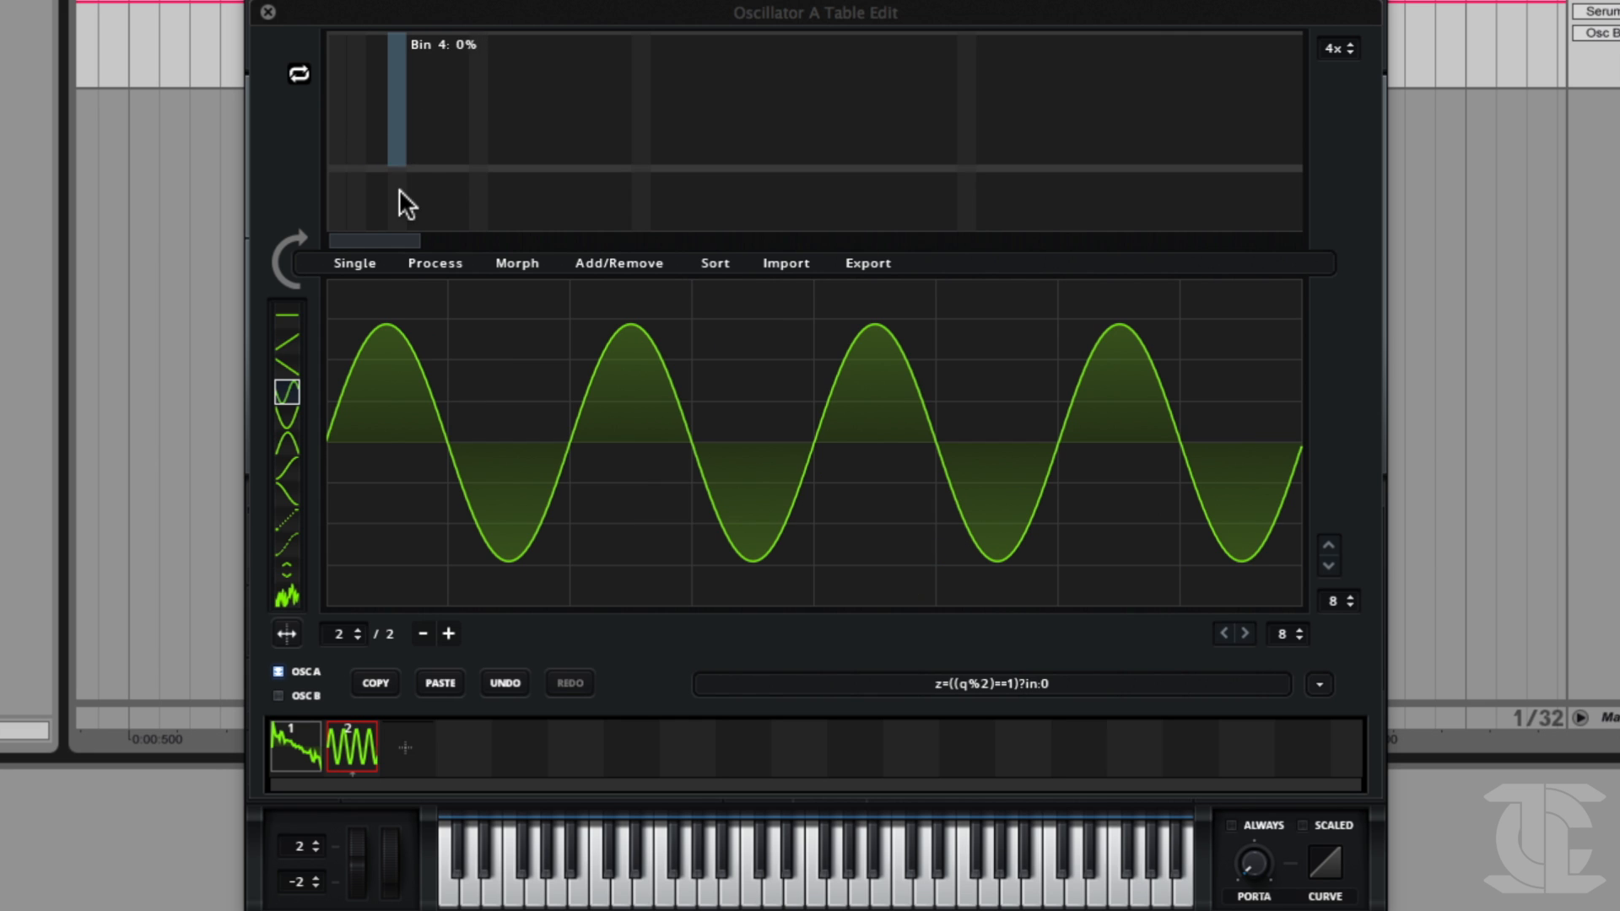
Try adding harmonics at FFT bins 8, 16 and 32, then clear all three.
{"action": "left_click", "coordinate": [478, 118]}
{"action": "left_click", "coordinate": [641, 114]}
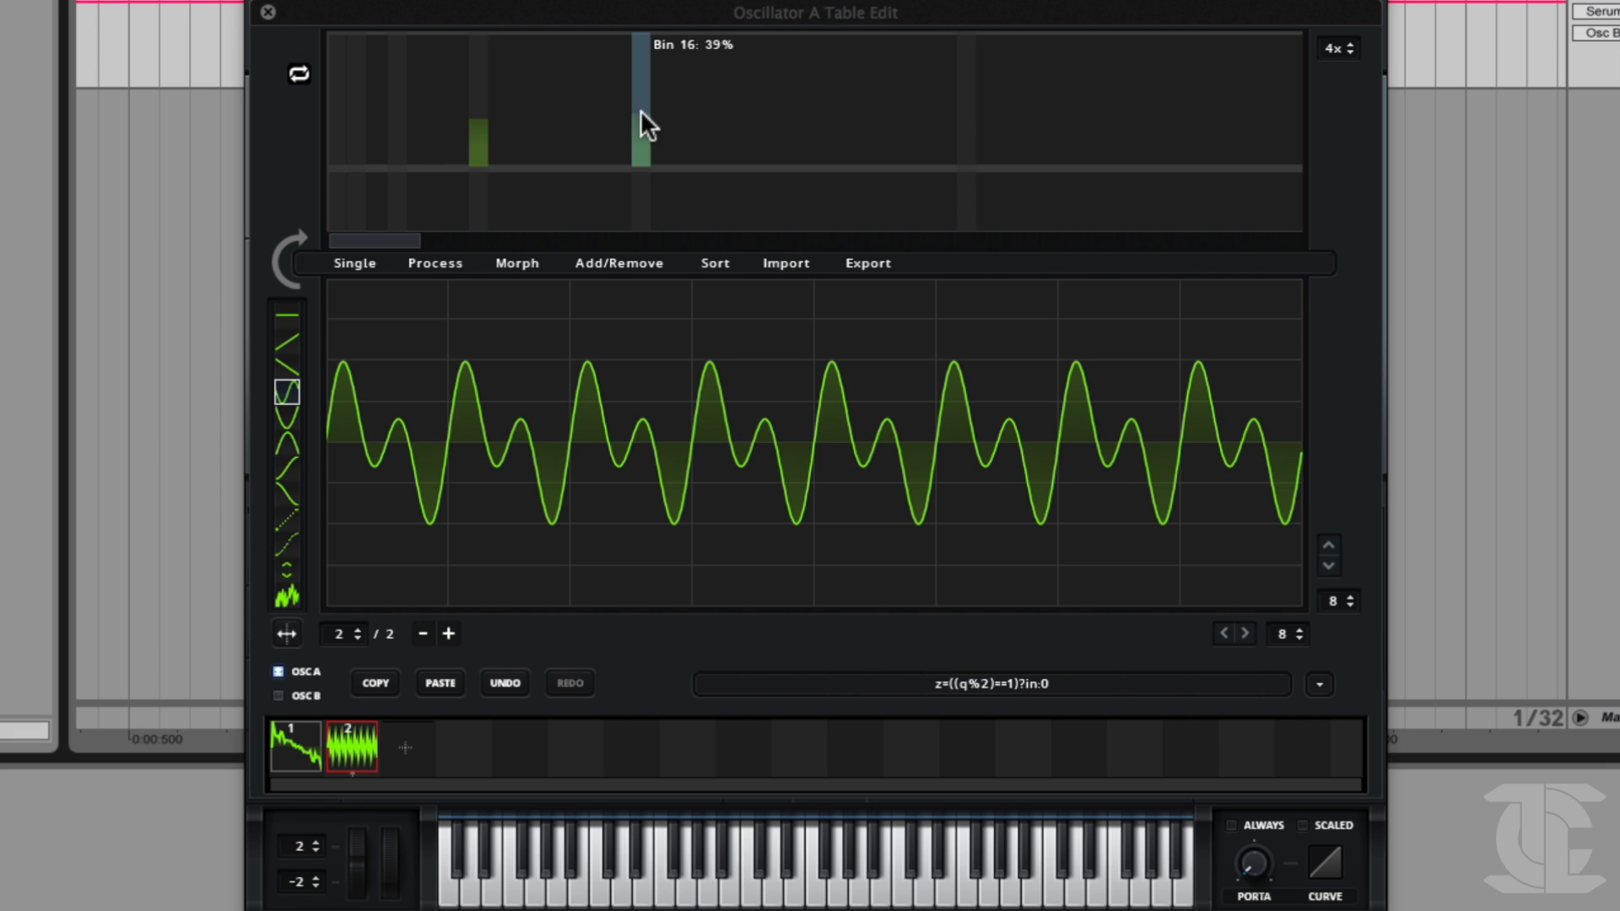
{"action": "left_click", "coordinate": [967, 118]}
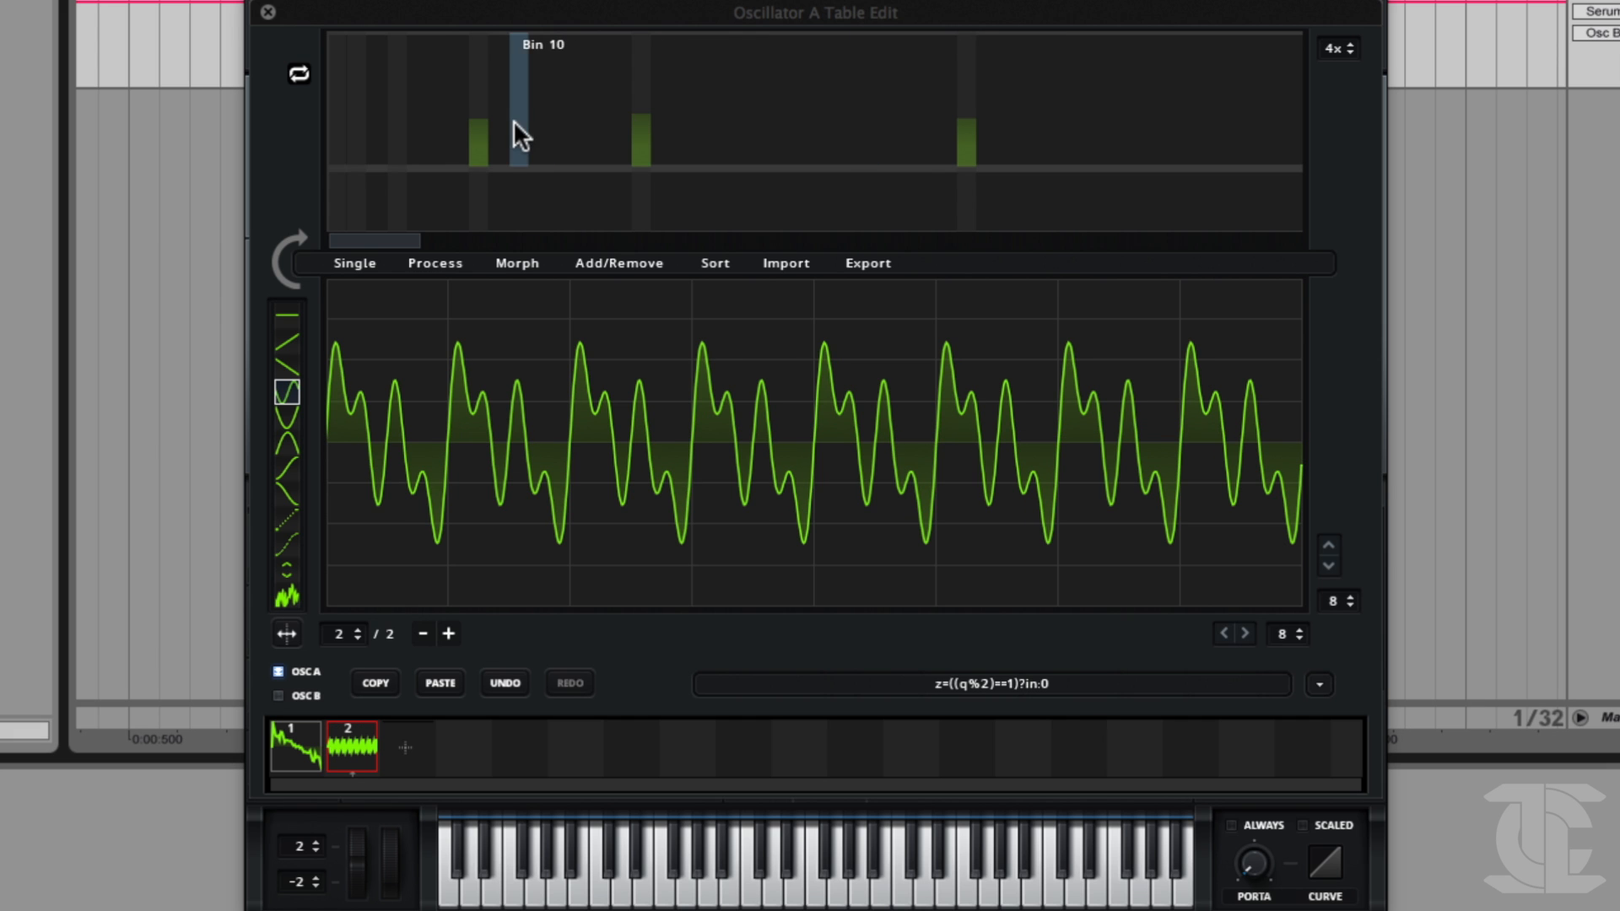
{"action": "left_click_drag", "start_coordinate": [643, 133], "coordinate": [633, 230]}
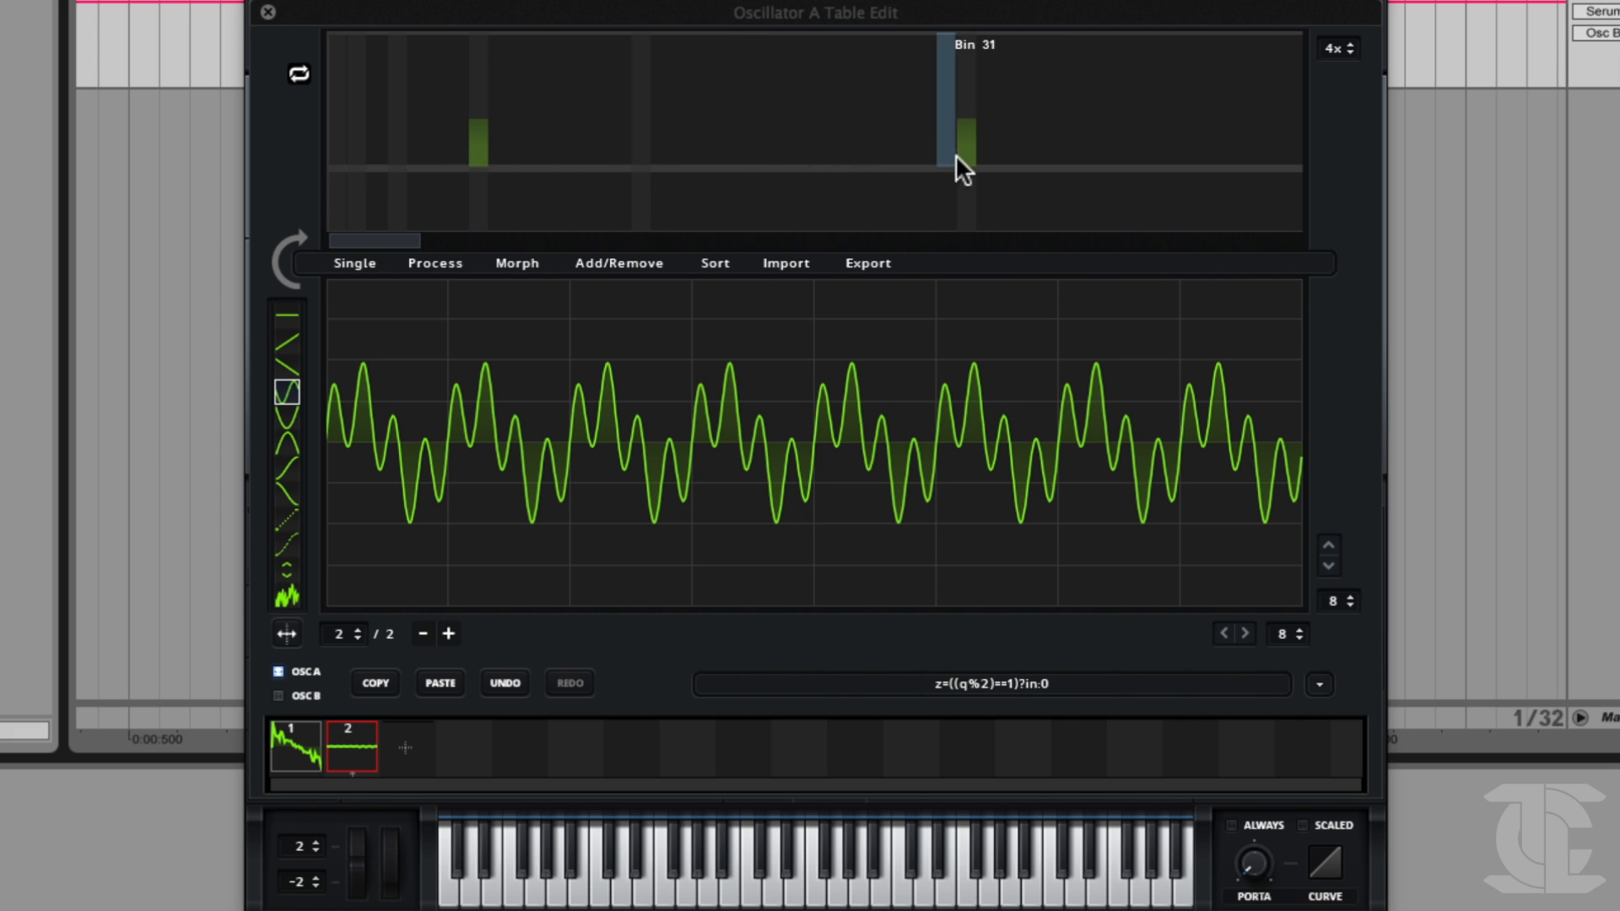
{"action": "left_click_drag", "start_coordinate": [969, 154], "coordinate": [864, 165]}
{"action": "left_click_drag", "start_coordinate": [474, 133], "coordinate": [460, 223]}
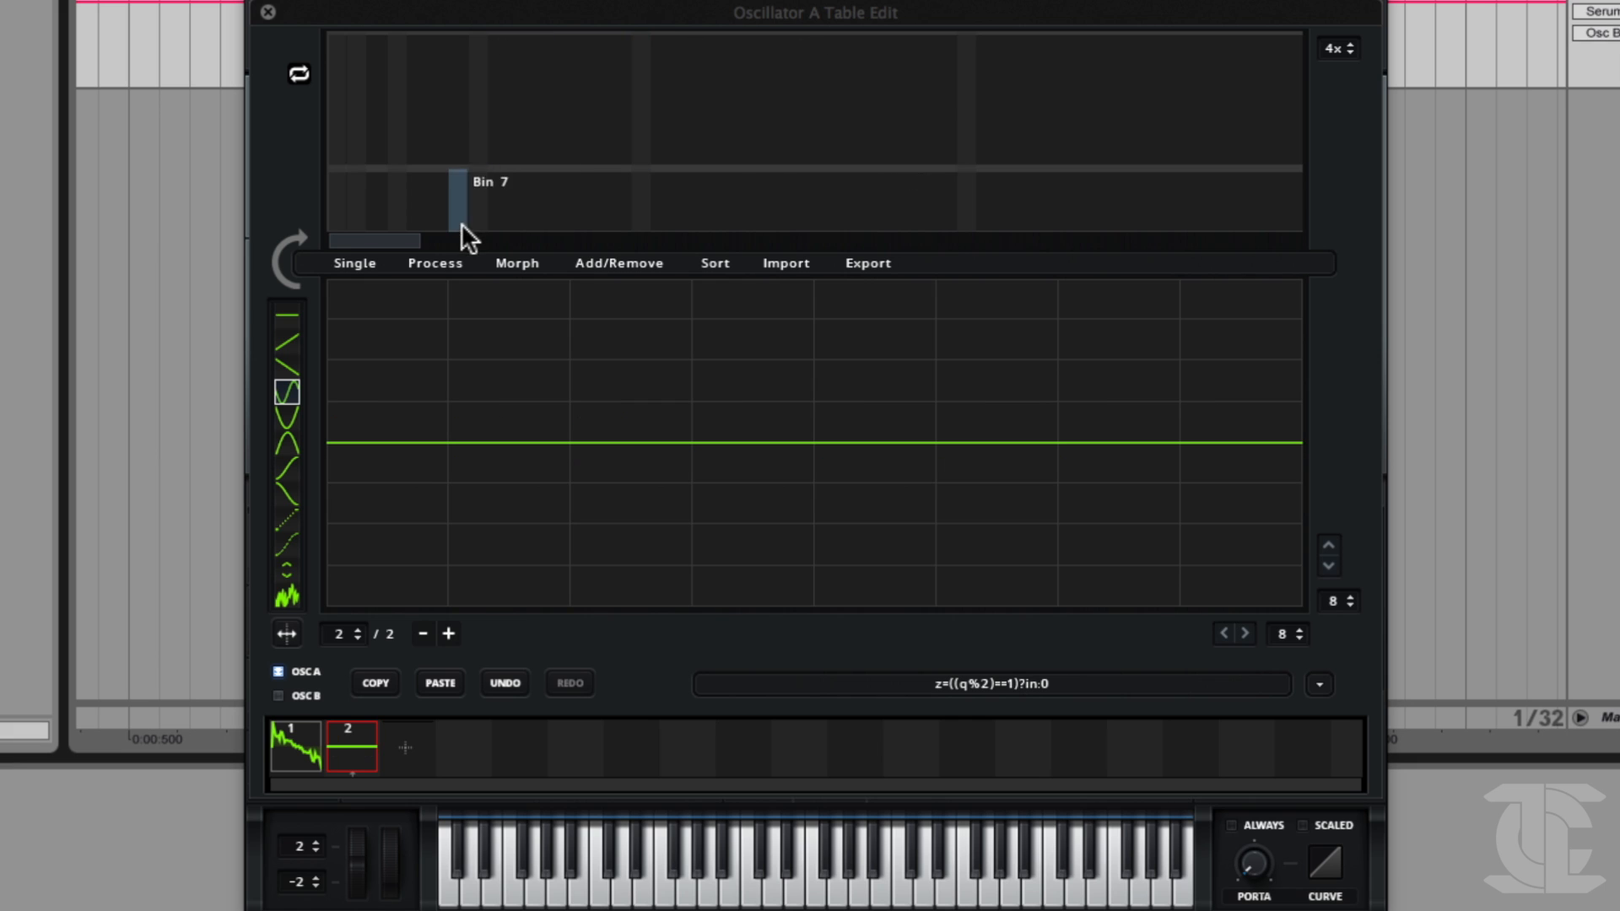
Draw harmonic levels in FFT bins 1, 2, 4 and 8 of frame 2.
{"action": "left_click", "coordinate": [332, 66]}
{"action": "left_click", "coordinate": [350, 112]}
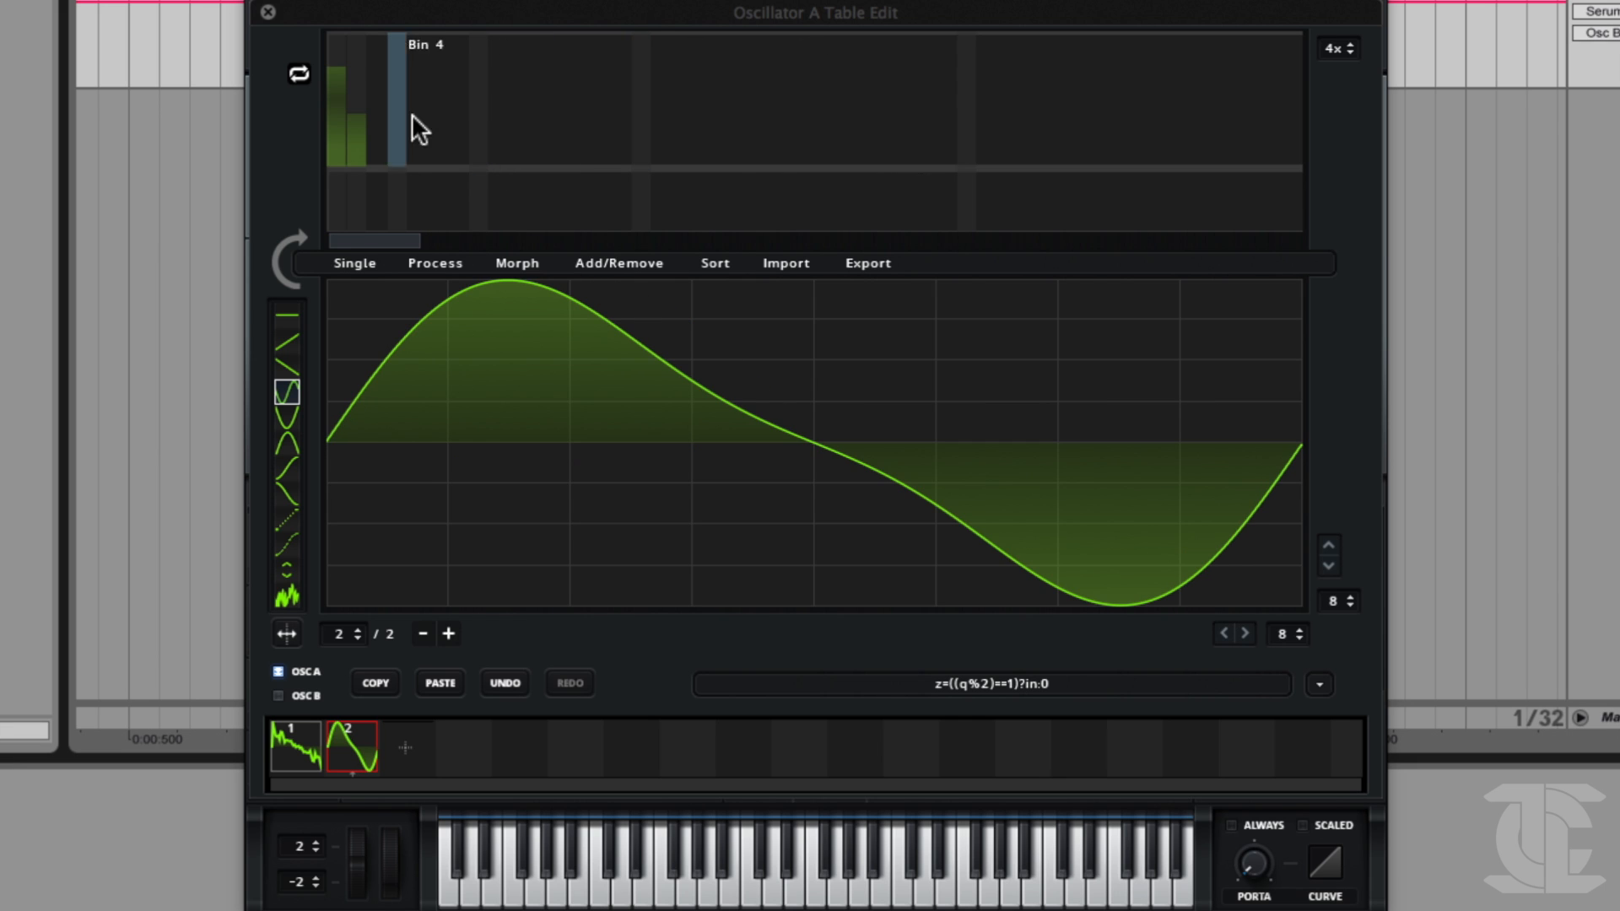
{"action": "left_click", "coordinate": [398, 103]}
{"action": "left_click", "coordinate": [479, 96]}
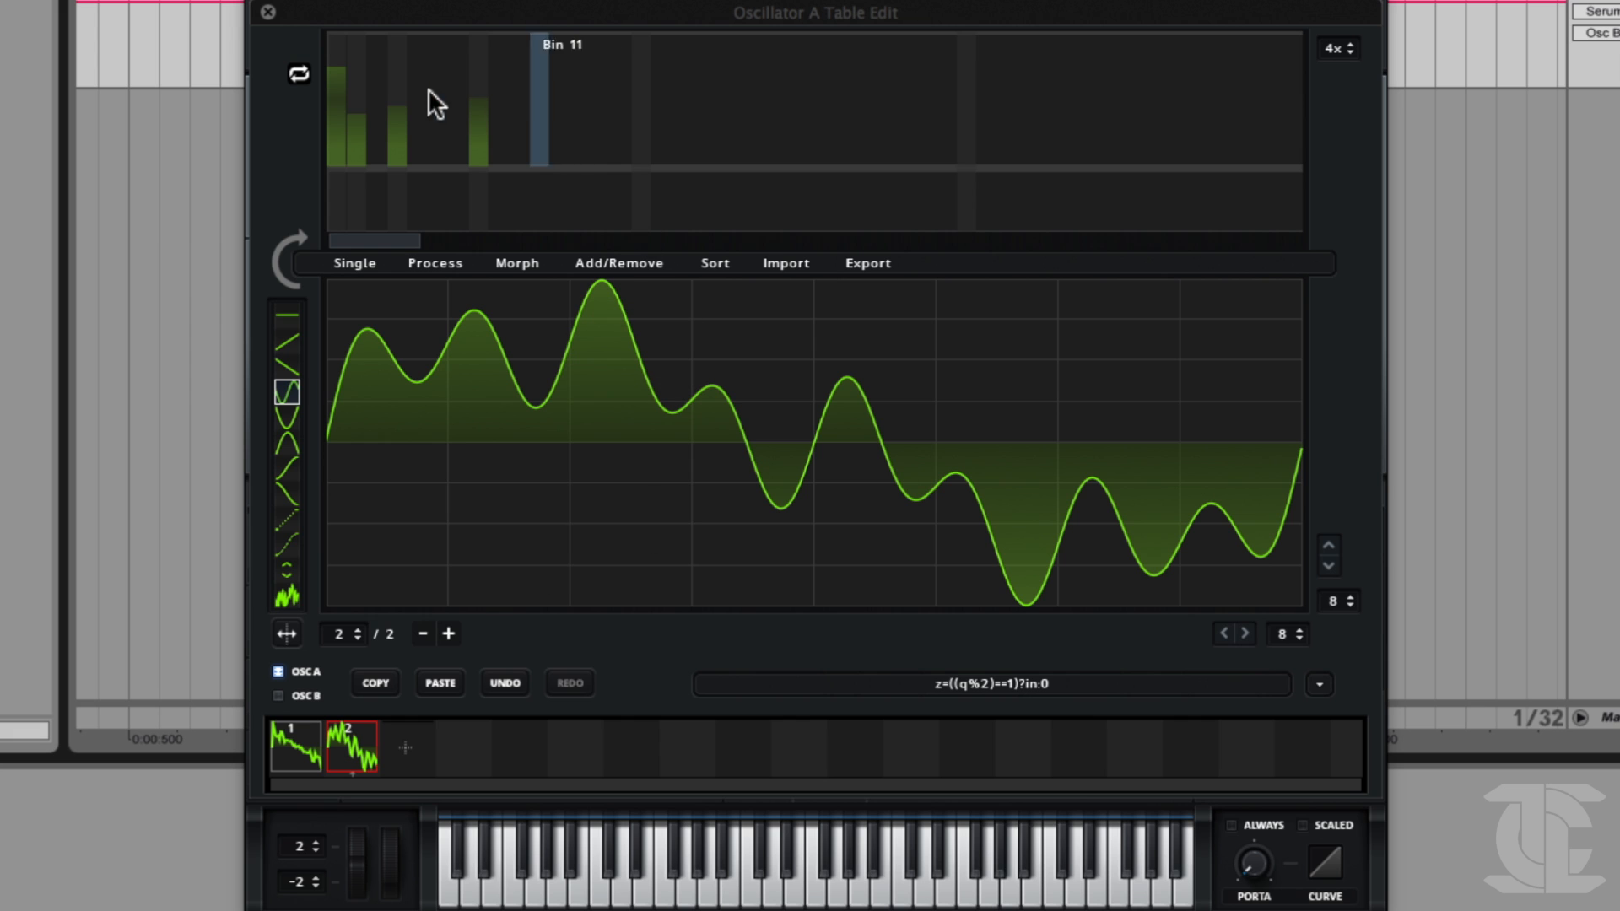
Close the table editor, turn off oscillator B and reopen oscillator A's table editor.
{"action": "left_click", "coordinate": [268, 12]}
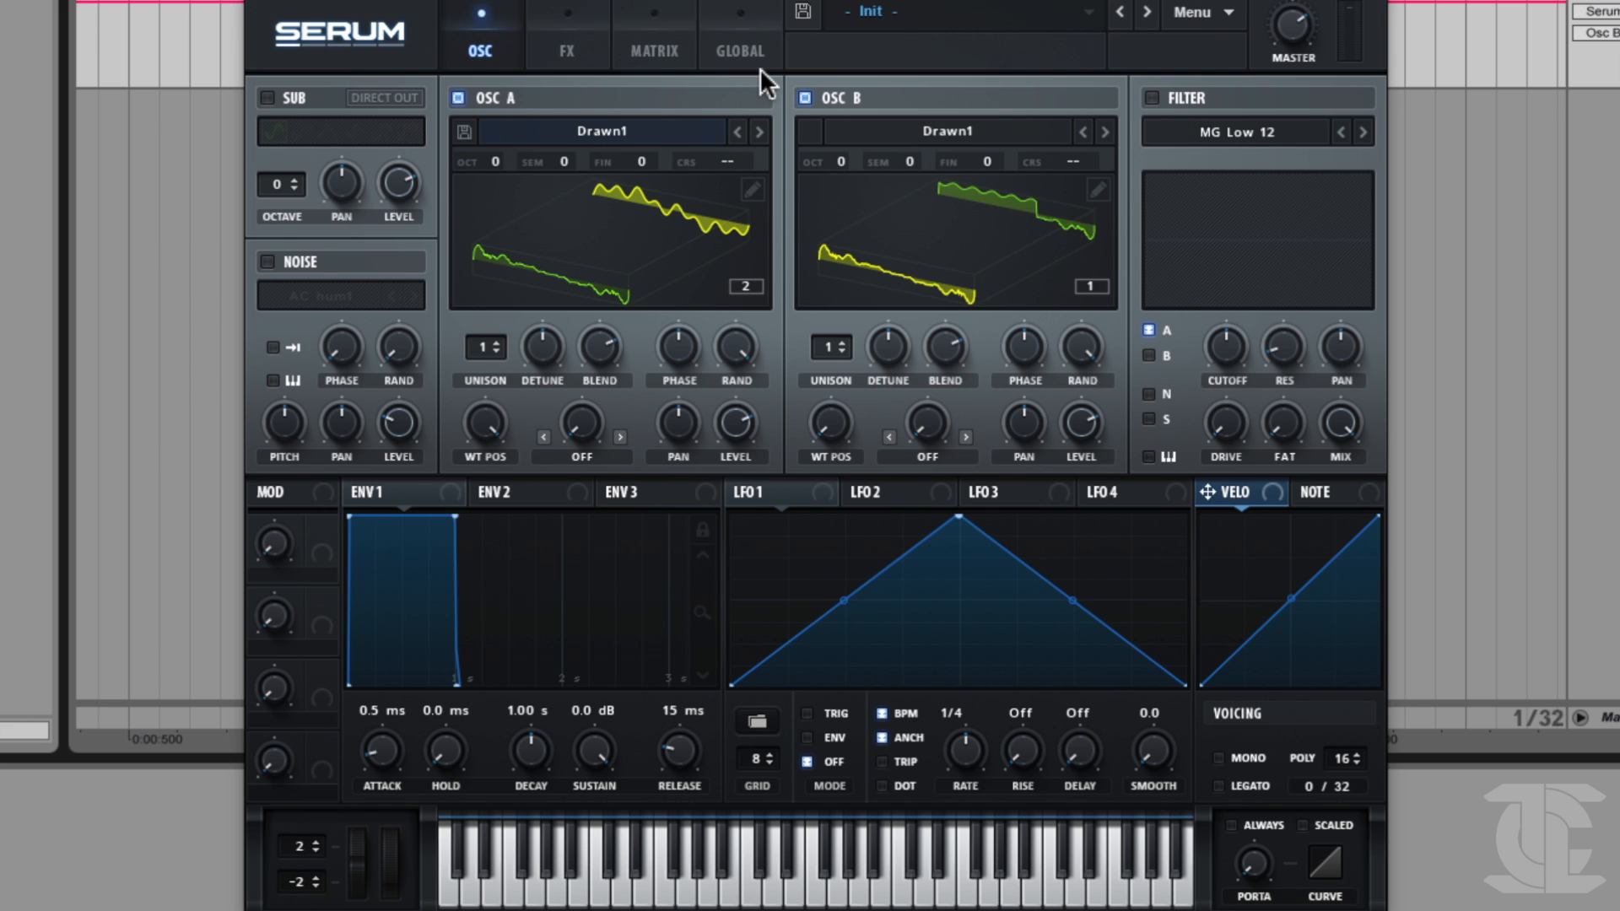
{"action": "left_click", "coordinate": [806, 98]}
{"action": "left_click", "coordinate": [751, 189]}
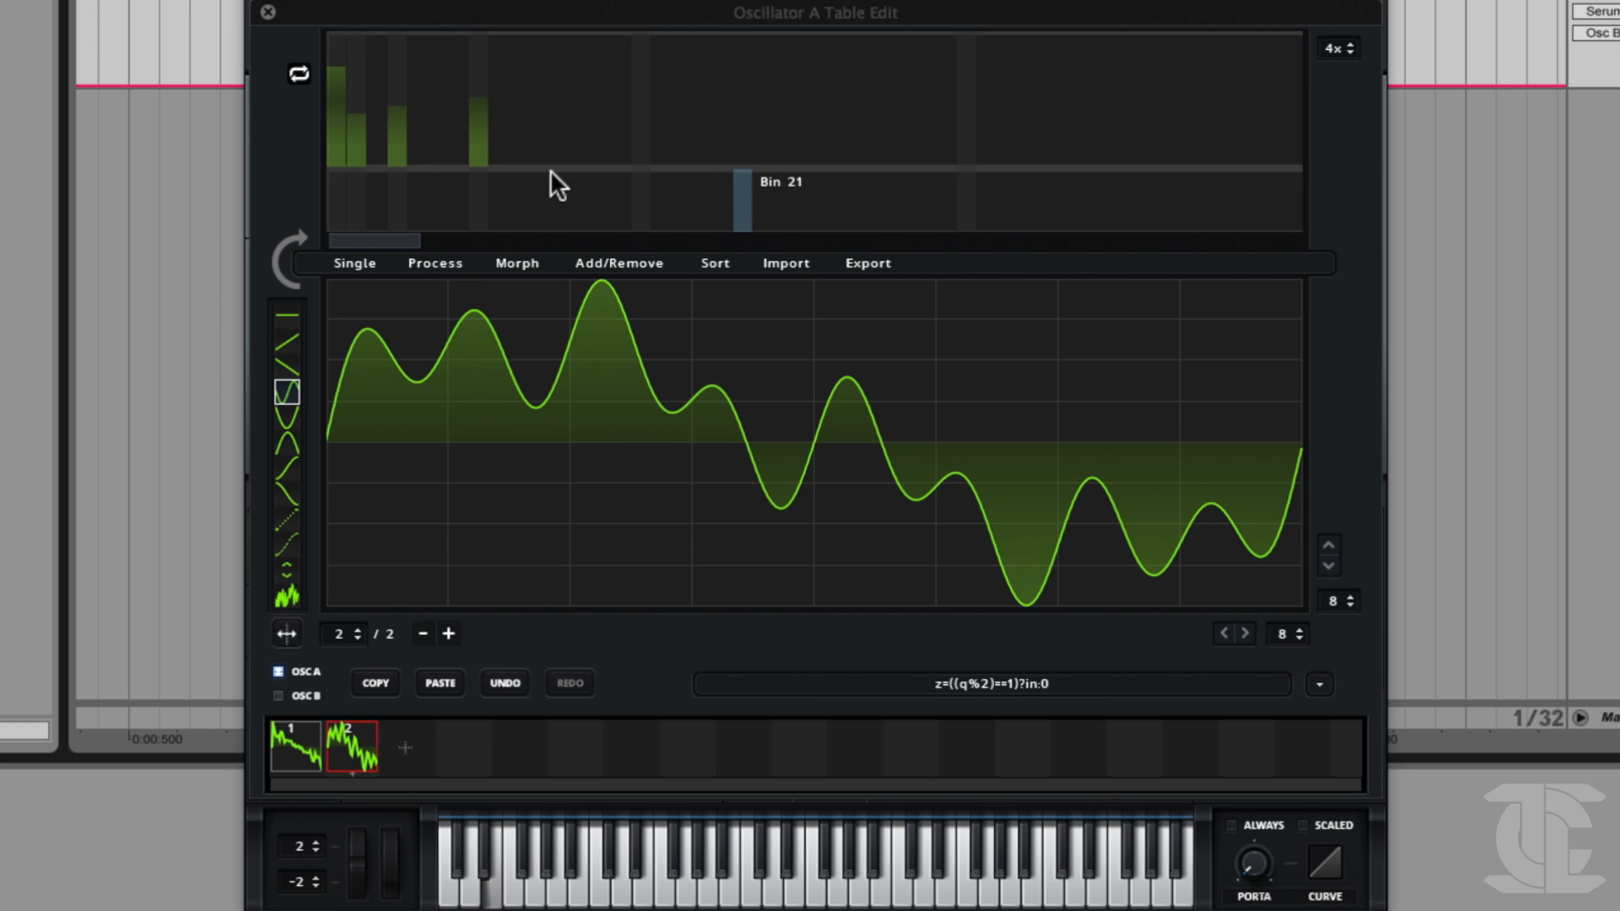
Try toggling FFT bin 16, then clear bins 8, 4 and 2 and raise bin 1 alone.
{"action": "left_click", "coordinate": [643, 100]}
{"action": "left_click", "coordinate": [643, 101], "text": "alt"}
{"action": "left_click", "coordinate": [483, 113], "text": "alt"}
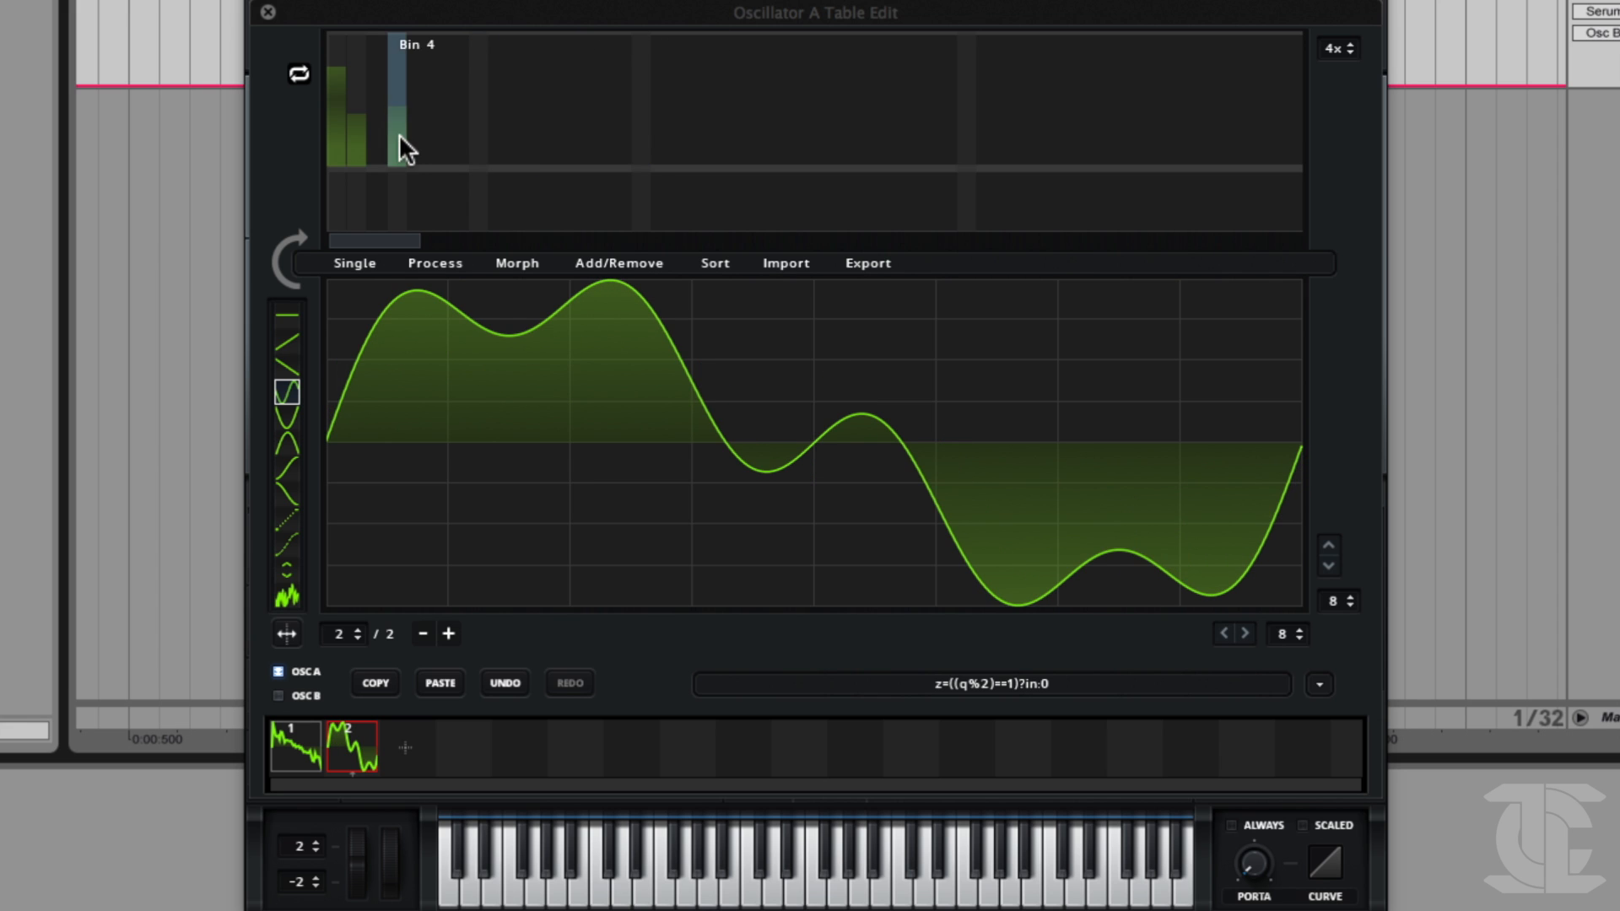
{"action": "left_click", "coordinate": [400, 137], "text": "alt"}
{"action": "left_click", "coordinate": [356, 135], "text": "alt"}
{"action": "left_click", "coordinate": [335, 54]}
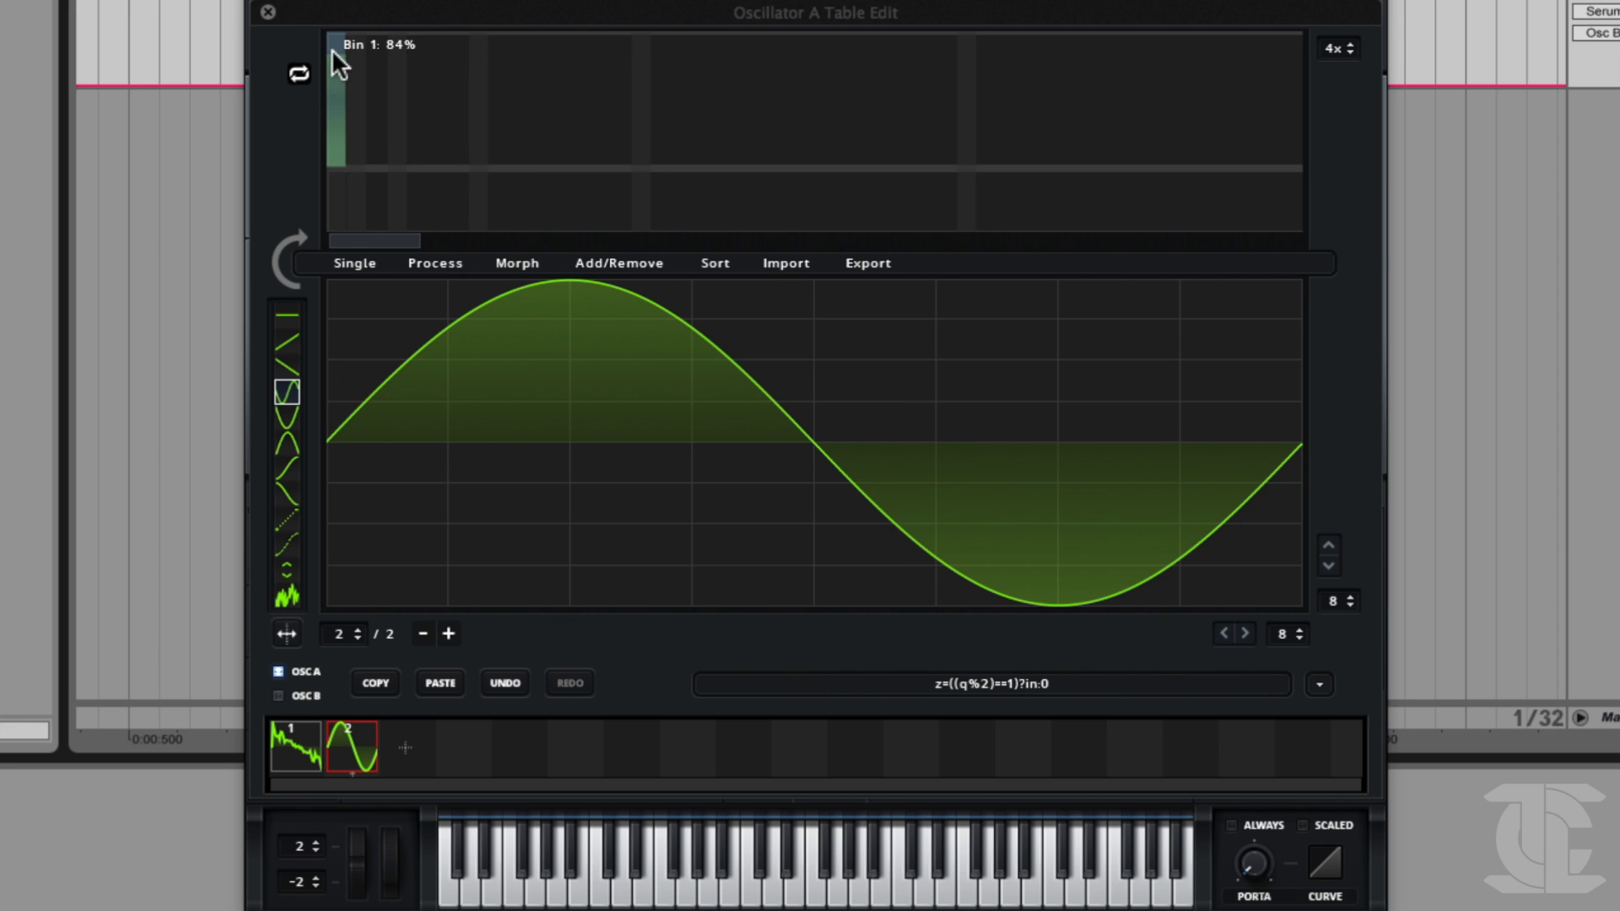
Try raising the phase of FFT bin 1, then replace it with bin 2 alone at zero phase.
{"action": "left_click", "coordinate": [337, 218]}
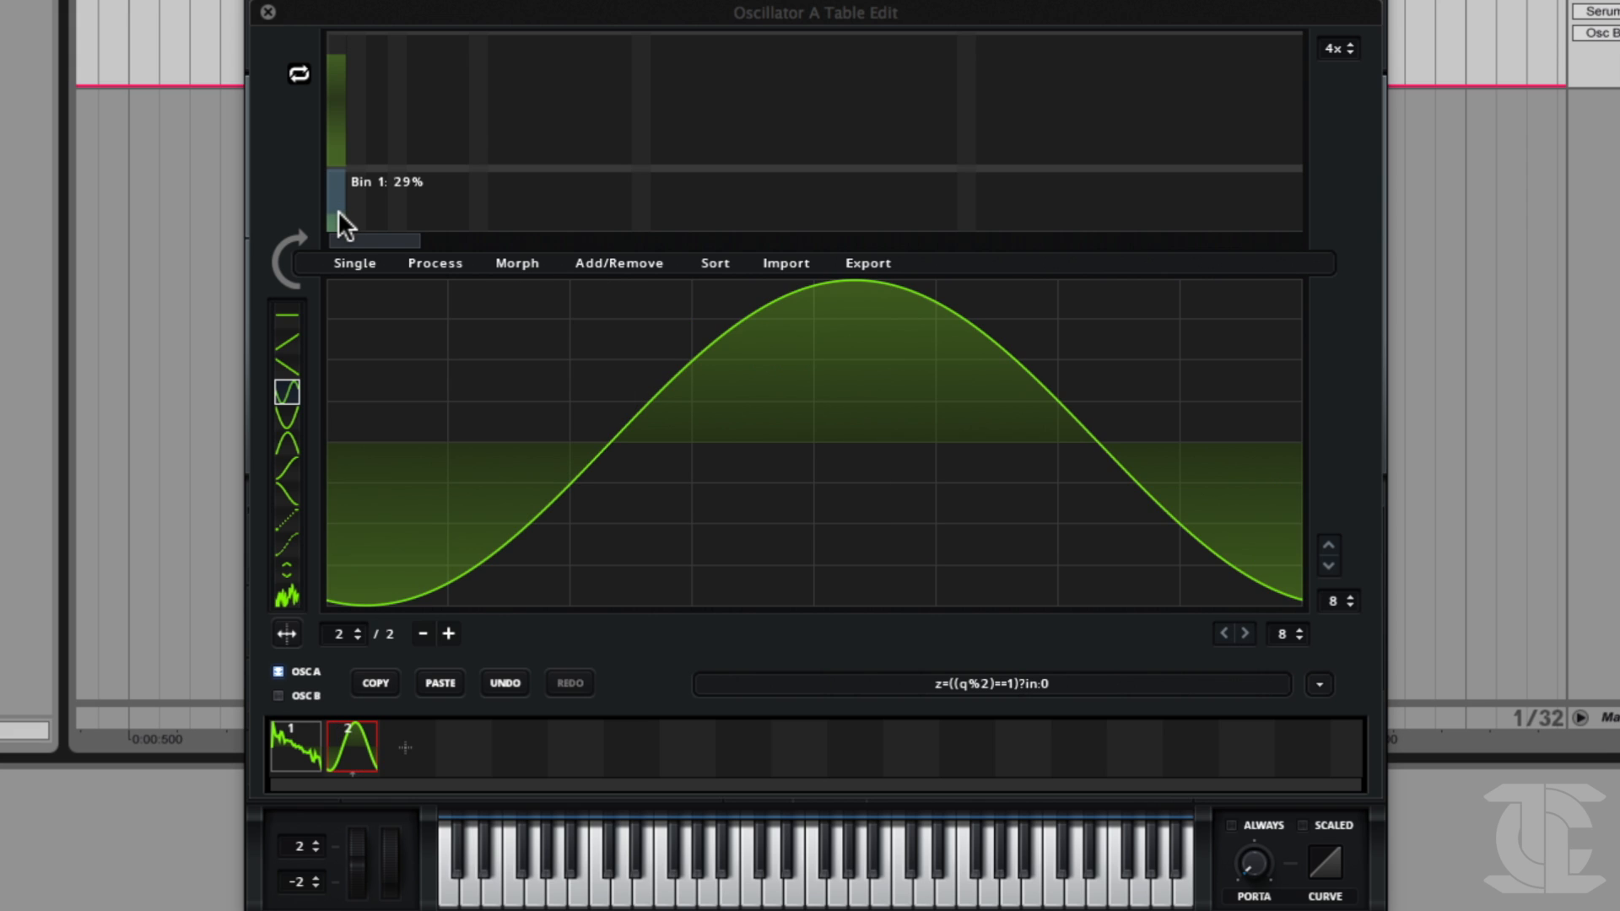
{"action": "left_click_drag", "start_coordinate": [337, 210], "coordinate": [336, 200]}
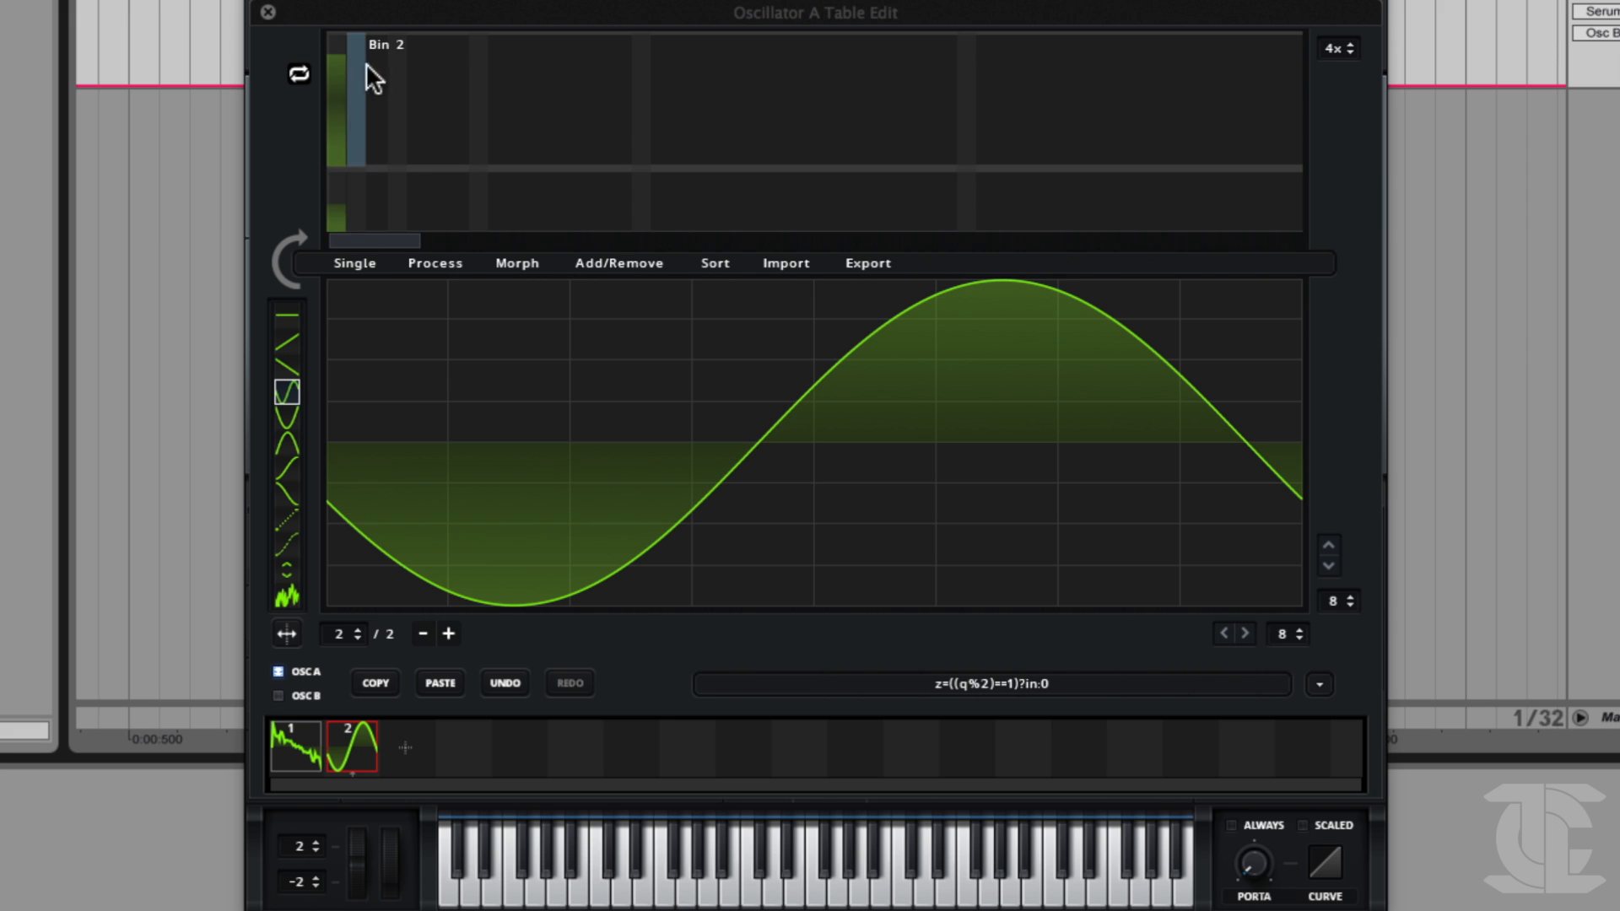
{"action": "mouse_move", "coordinate": [362, 89]}
{"action": "left_mouse_down"}
{"action": "mouse_move", "coordinate": [336, 130]}
{"action": "mouse_move", "coordinate": [357, 85]}
{"action": "left_mouse_up"}
{"action": "mouse_move", "coordinate": [356, 215]}
{"action": "left_mouse_down"}
{"action": "mouse_move", "coordinate": [356, 196]}
{"action": "mouse_move", "coordinate": [335, 223]}
{"action": "left_mouse_up"}
{"action": "left_click", "coordinate": [347, 212], "text": "alt"}
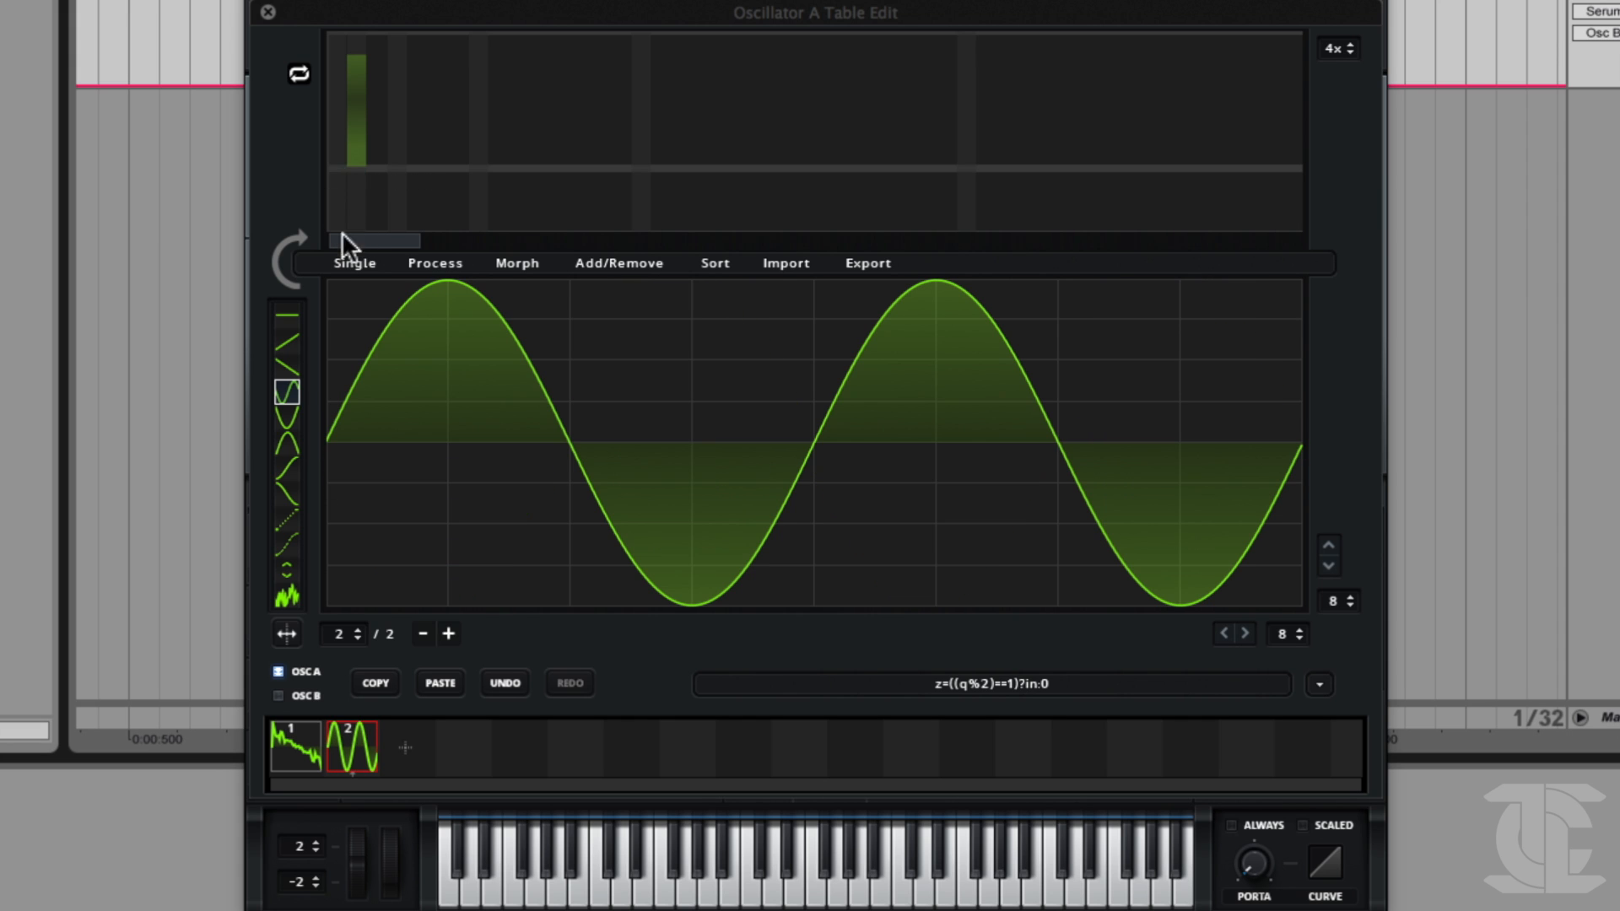
Draw gradually falling harmonic levels over FFT bins 1 to 7 of frame 2.
{"action": "mouse_move", "coordinate": [345, 109]}
{"action": "left_mouse_down"}
{"action": "mouse_move", "coordinate": [346, 58]}
{"action": "mouse_move", "coordinate": [466, 125]}
{"action": "left_mouse_up"}
{"action": "left_click", "coordinate": [357, 106], "text": "alt"}
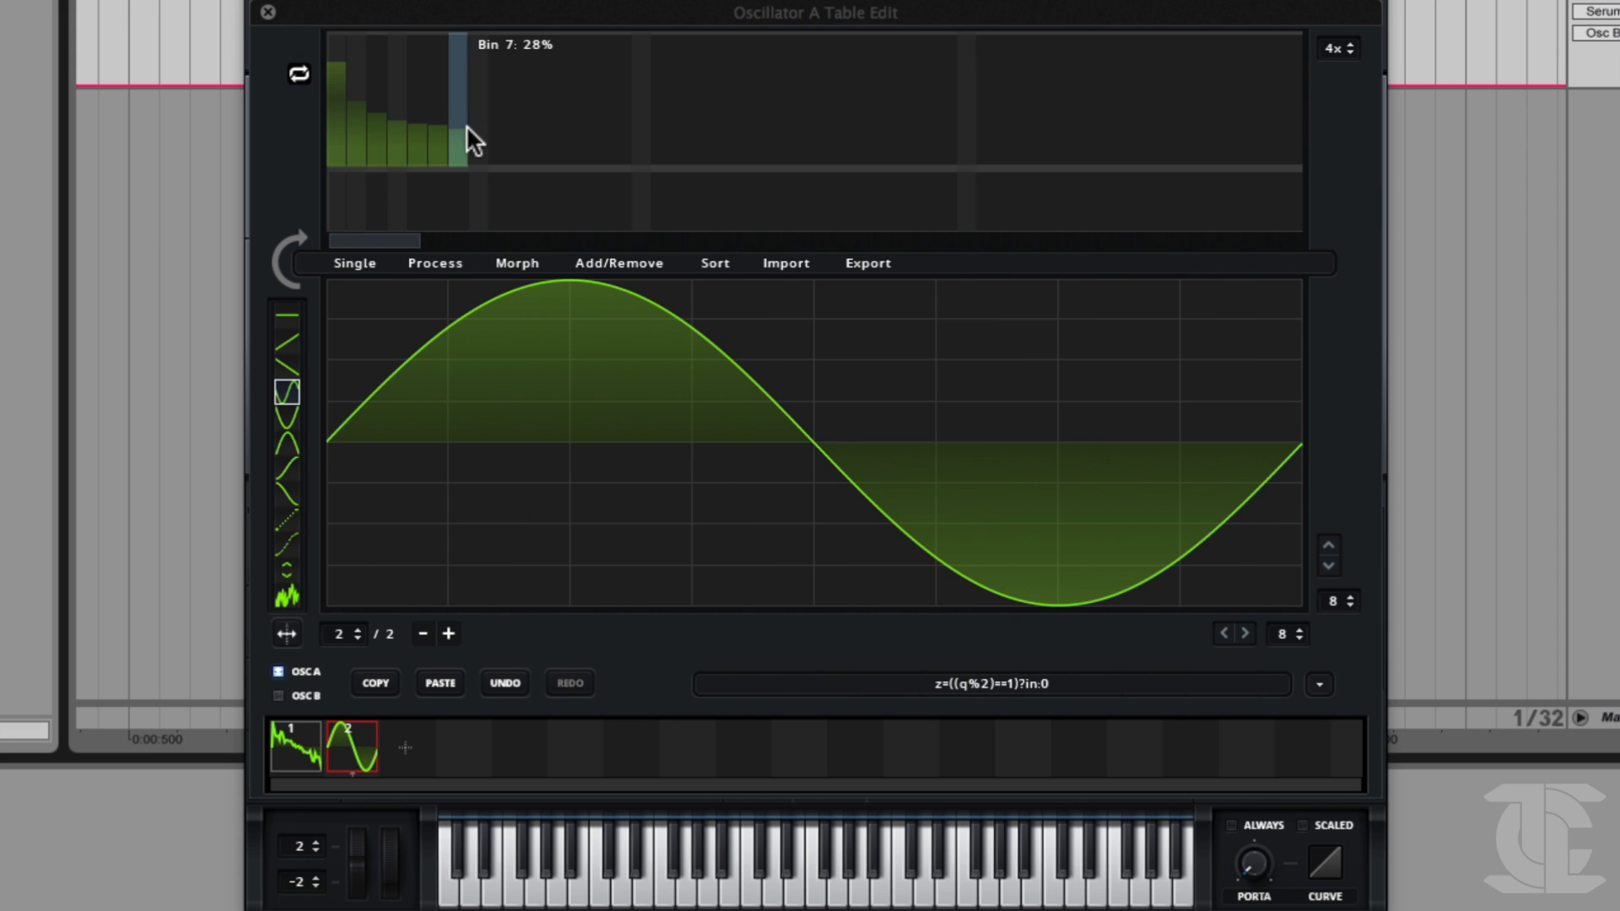
Raise the level of FFT bin 6 and add phase offsets to bins 3 and 6.
{"action": "left_click", "coordinate": [380, 200]}
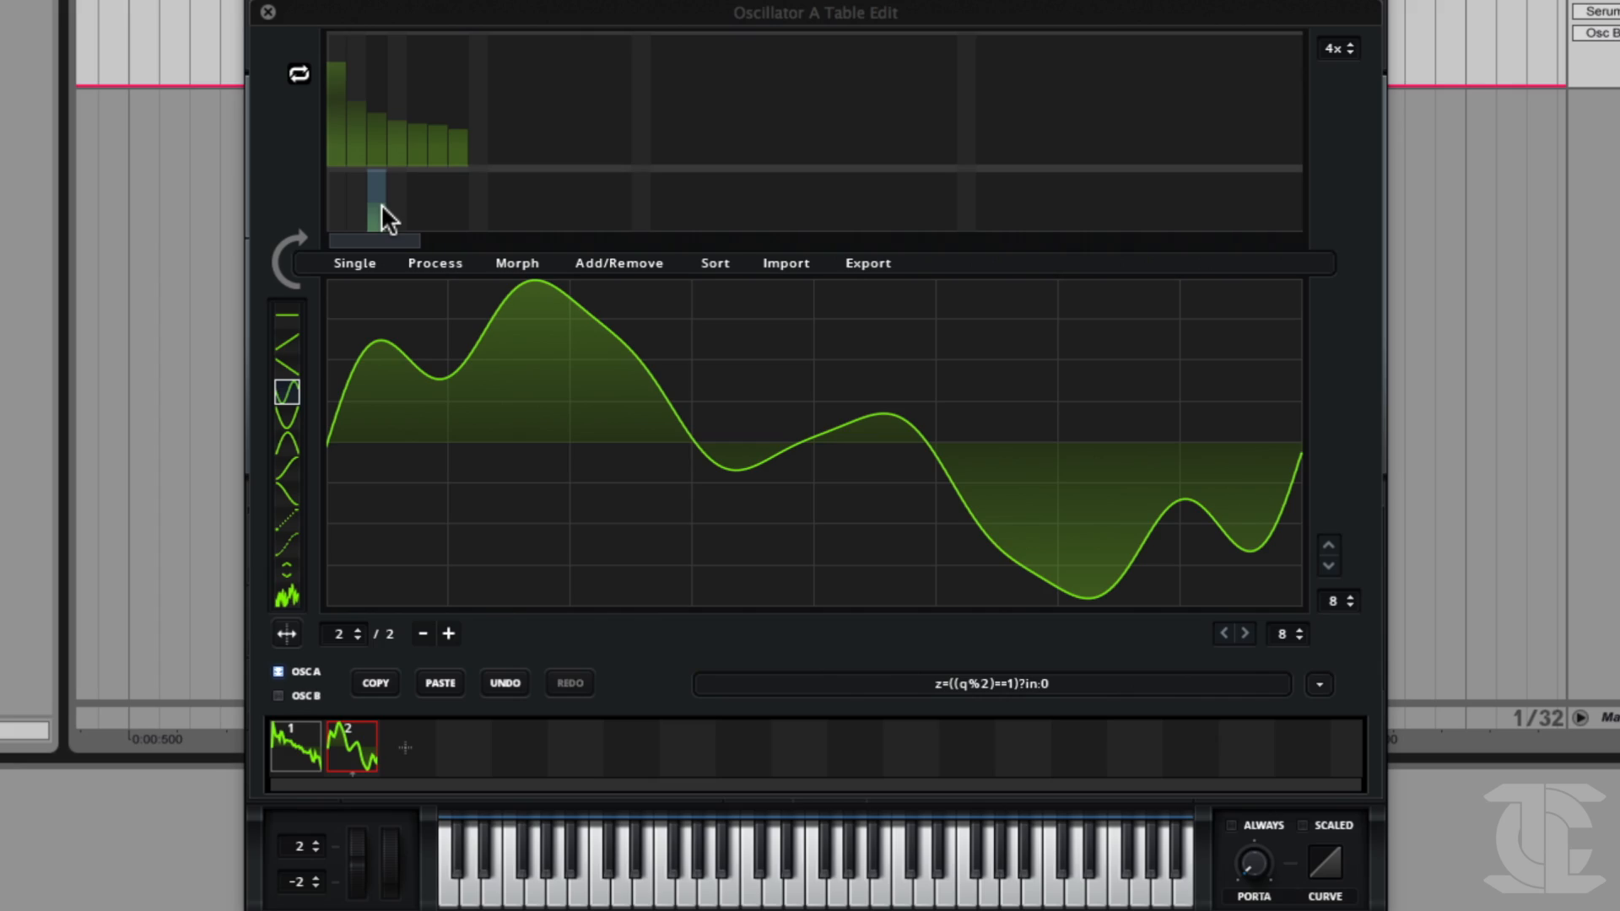
{"action": "left_click", "coordinate": [439, 103]}
{"action": "mouse_move", "coordinate": [432, 199]}
{"action": "left_mouse_down"}
{"action": "mouse_move", "coordinate": [437, 230]}
{"action": "mouse_move", "coordinate": [434, 180]}
{"action": "mouse_move", "coordinate": [453, 200]}
{"action": "mouse_move", "coordinate": [453, 180]}
{"action": "mouse_move", "coordinate": [456, 238]}
{"action": "mouse_move", "coordinate": [438, 205]}
{"action": "mouse_move", "coordinate": [434, 231]}
{"action": "mouse_move", "coordinate": [410, 229]}
{"action": "mouse_move", "coordinate": [410, 200]}
{"action": "mouse_move", "coordinate": [438, 195]}
{"action": "mouse_move", "coordinate": [412, 224]}
{"action": "mouse_move", "coordinate": [410, 195]}
{"action": "left_mouse_up"}
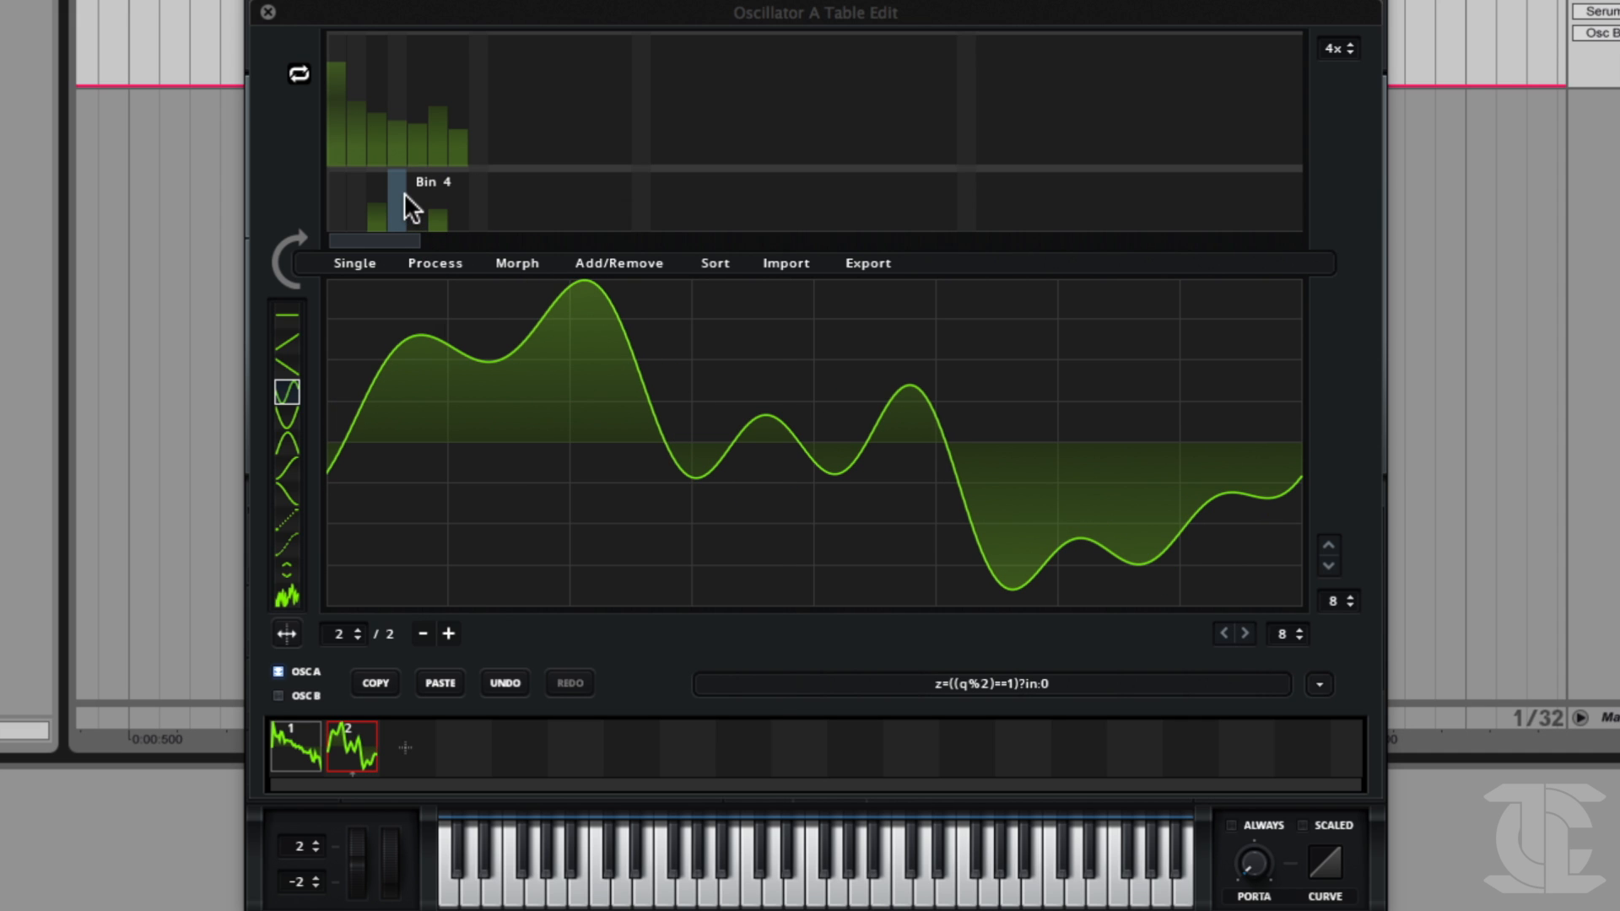
Shift the FFT magnitudes of frame 2 up one octave.
{"action": "right_click", "coordinate": [403, 193]}
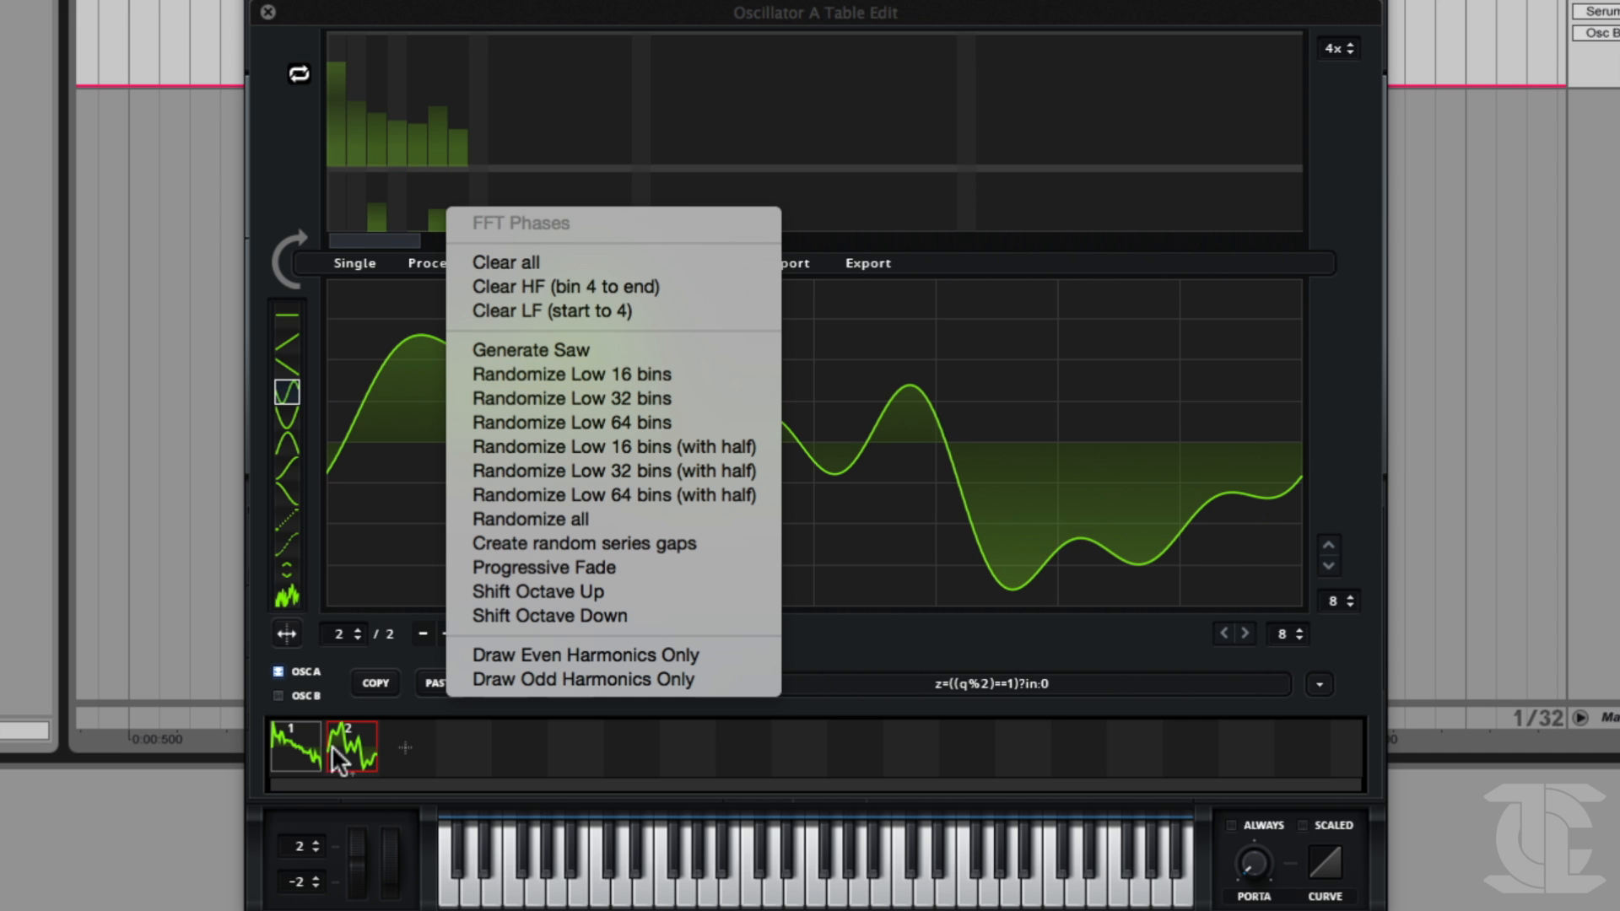
{"action": "left_click", "coordinate": [367, 740]}
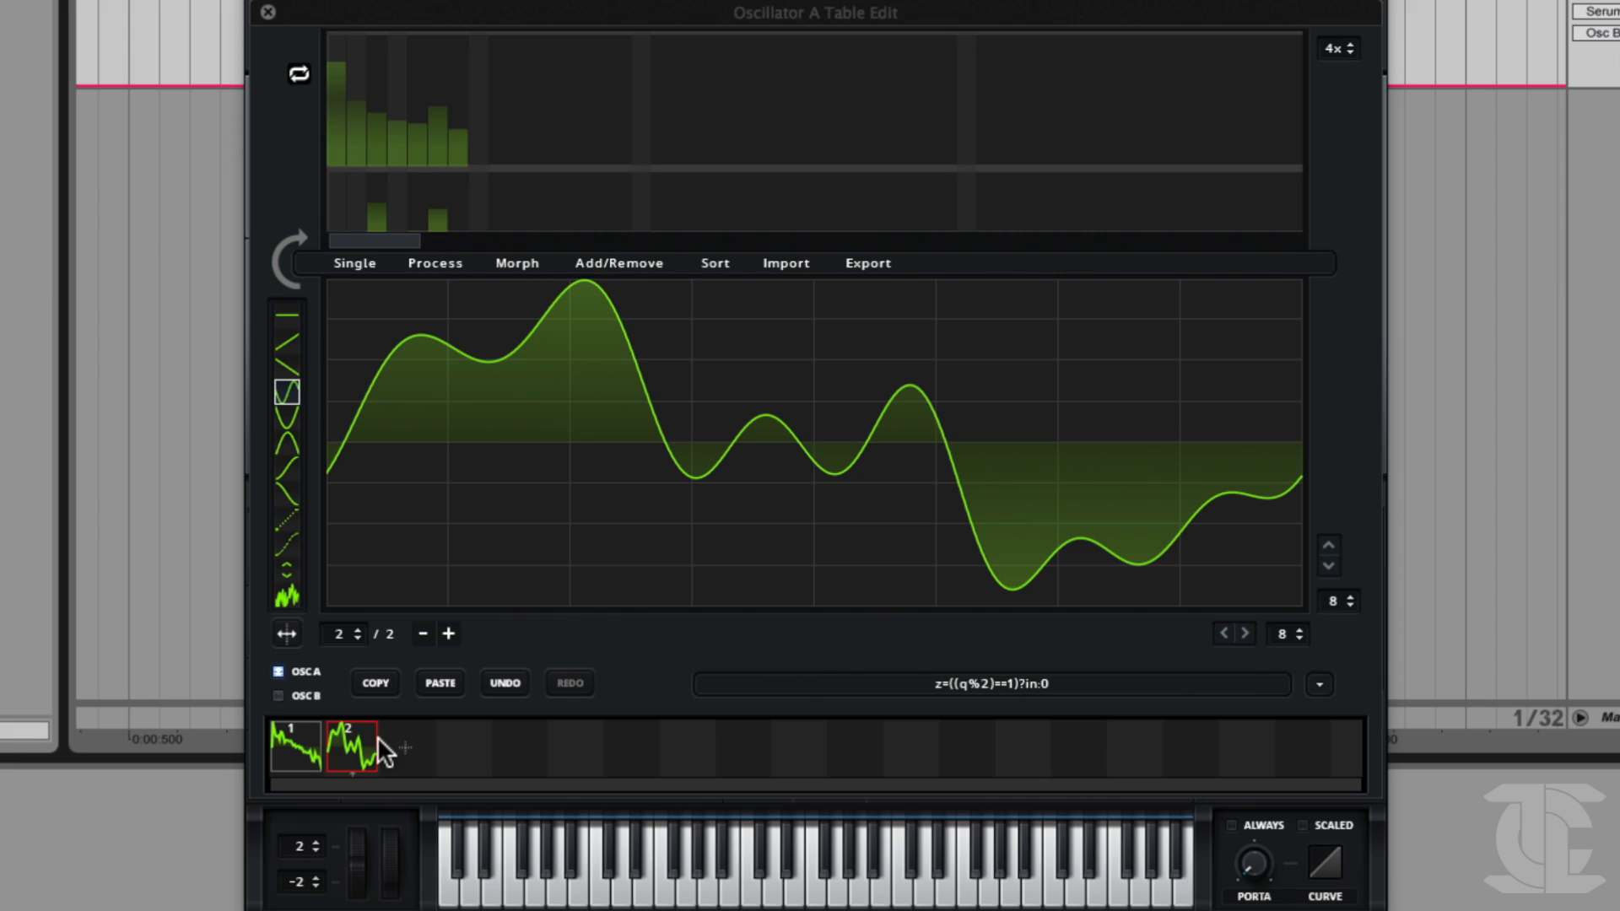
{"action": "right_click", "coordinate": [382, 94]}
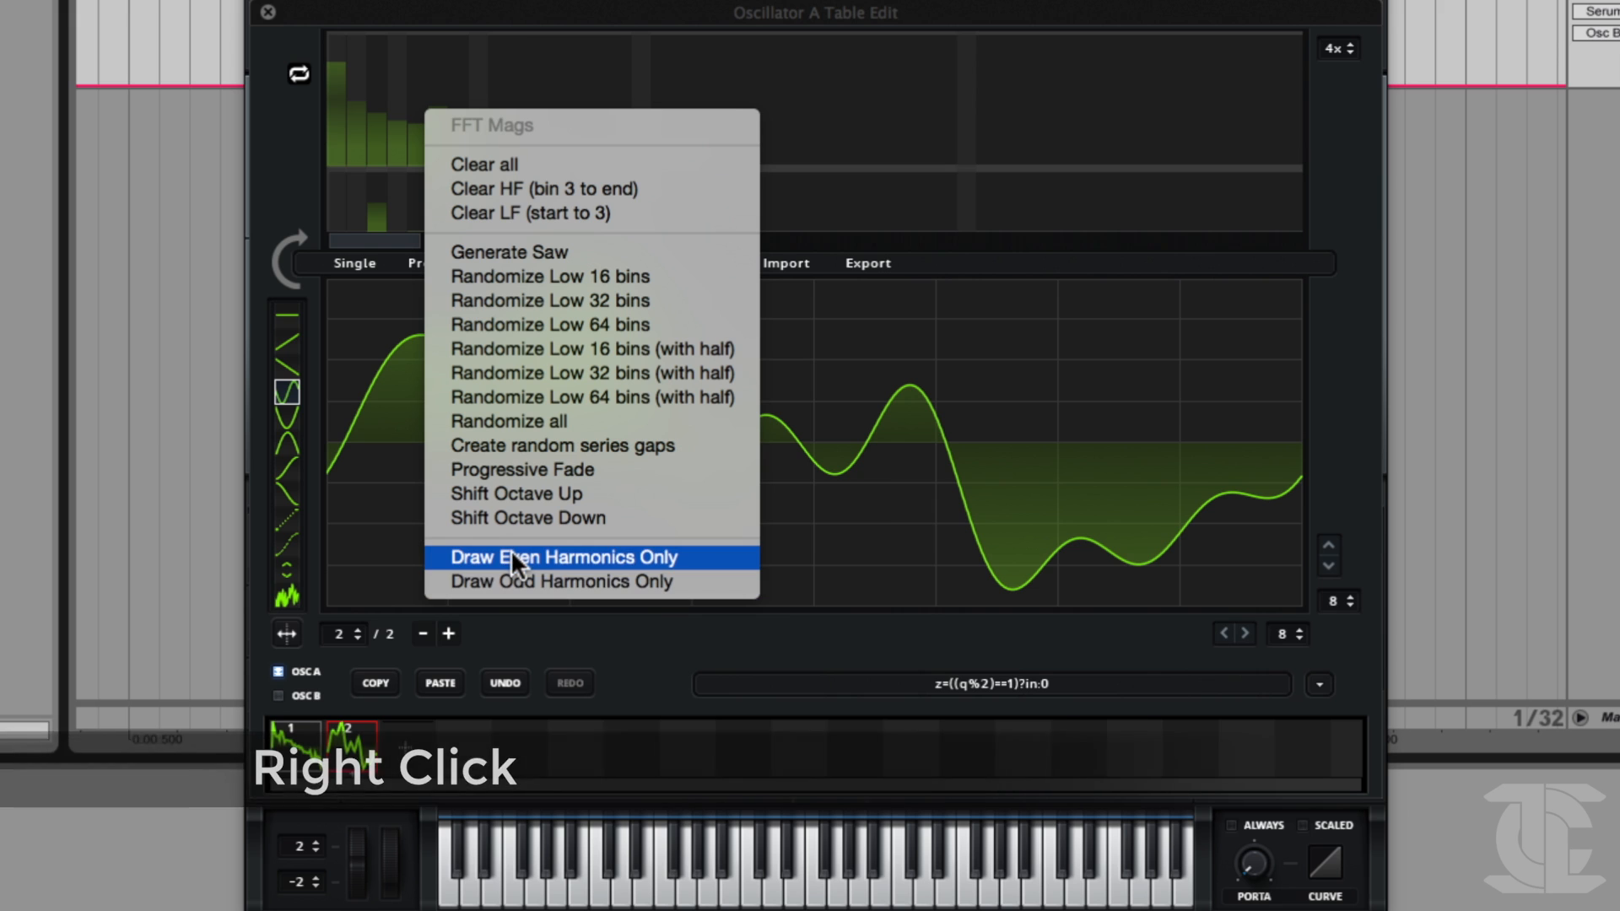
{"action": "left_click", "coordinate": [518, 491]}
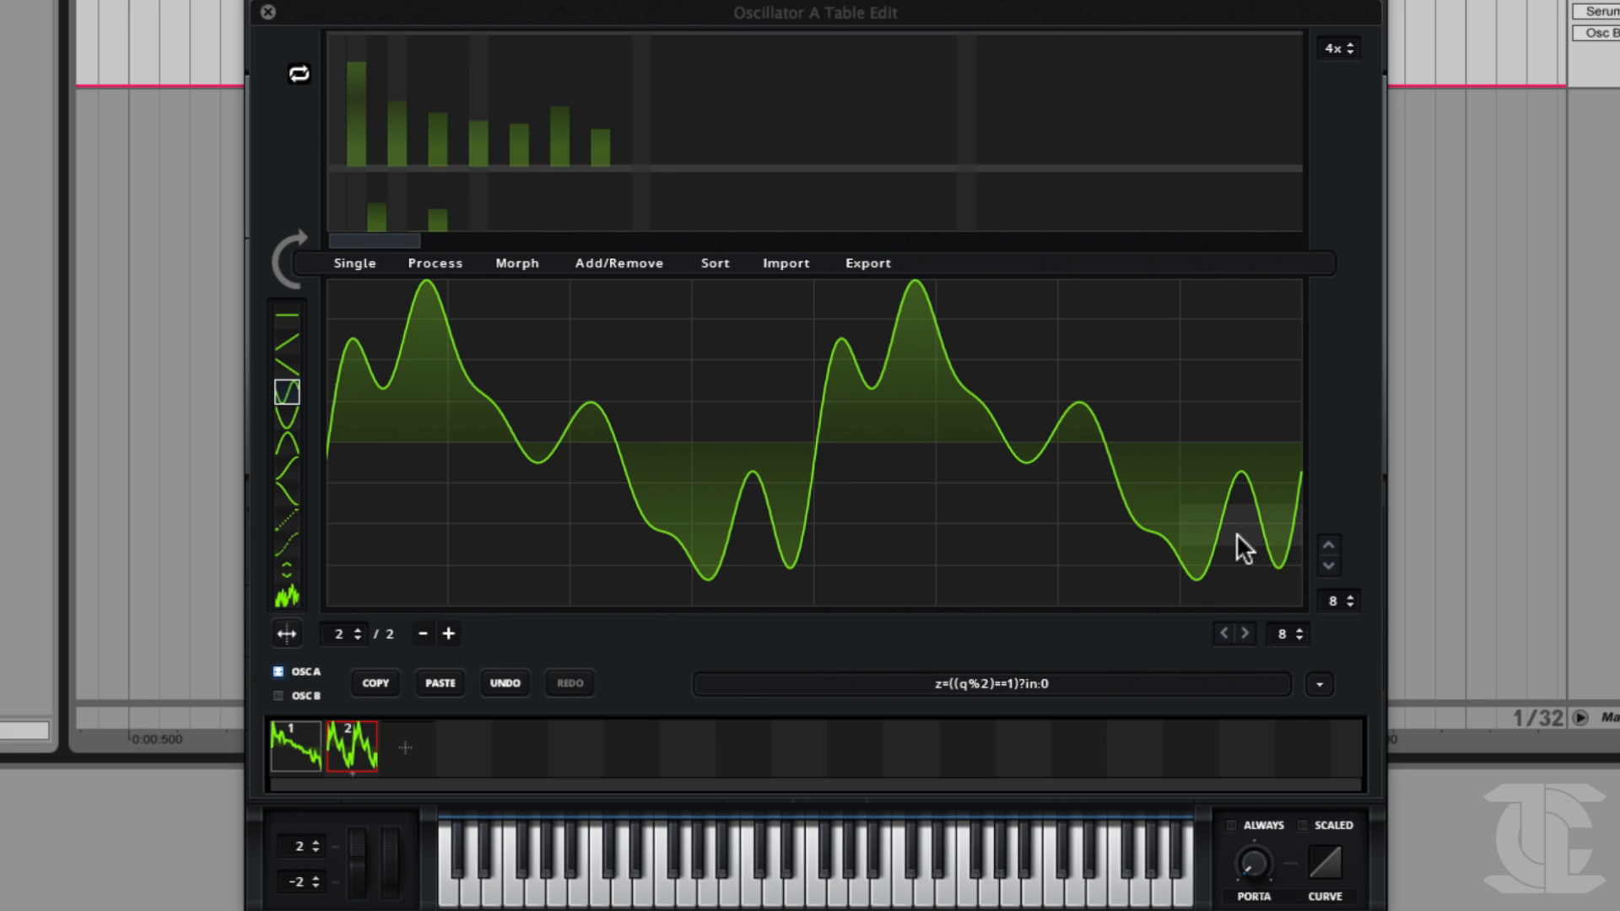
Draw a stepped waveform of curved grid segments across frame 2 and regenerate its FFT bins from the drawing.
{"action": "right_click", "coordinate": [378, 104]}
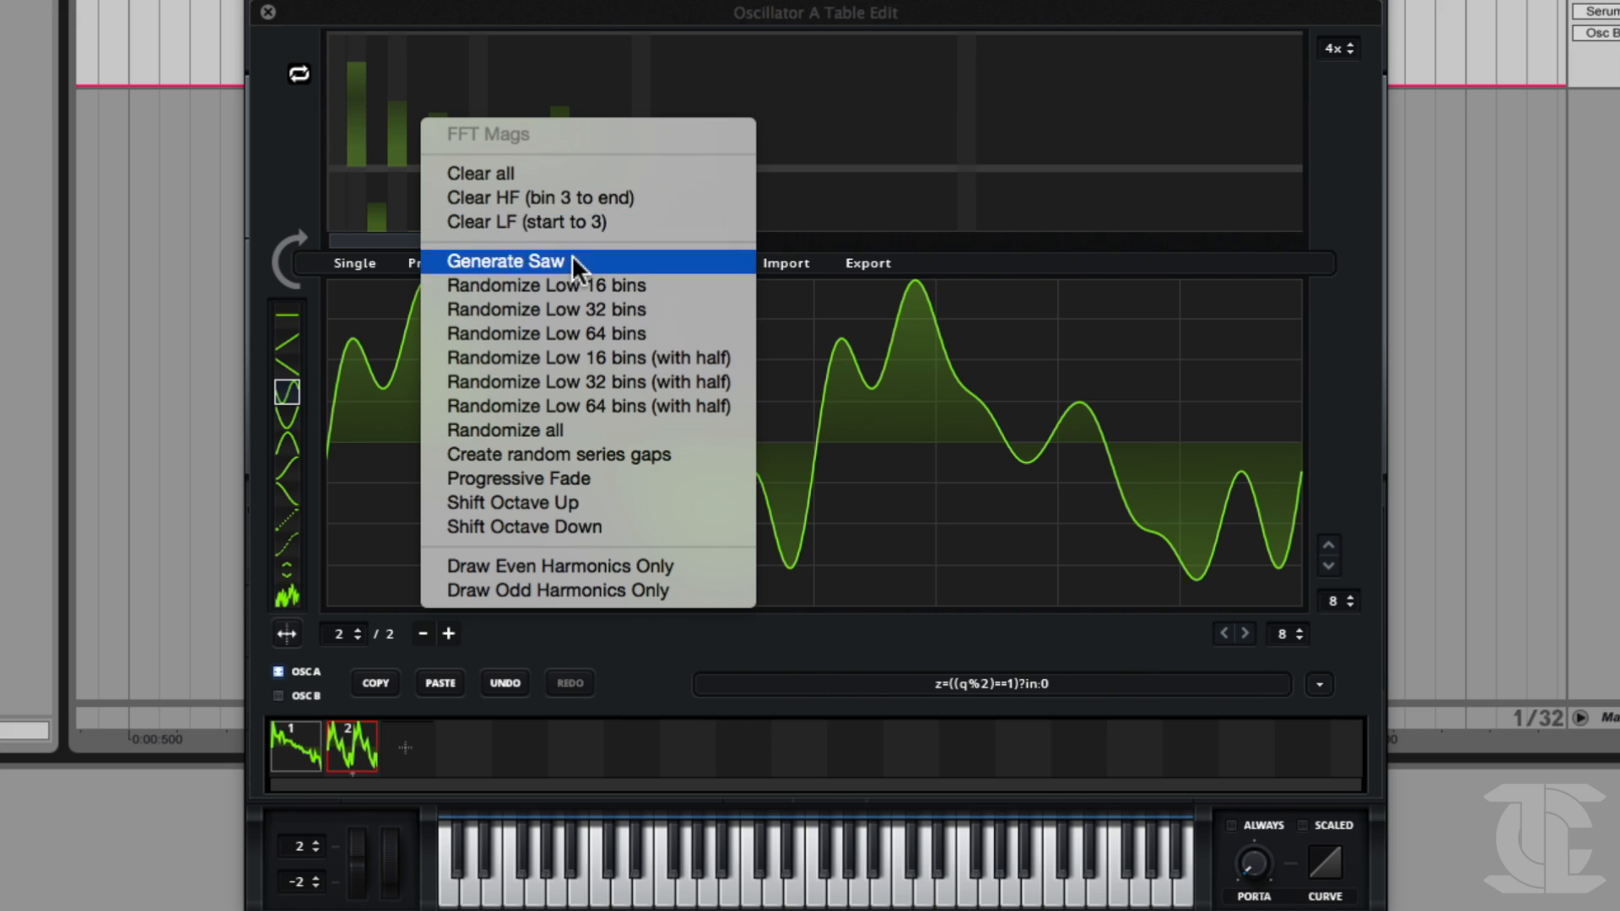
{"action": "left_click", "coordinate": [482, 49]}
{"action": "mouse_move", "coordinate": [435, 432]}
{"action": "left_mouse_down"}
{"action": "mouse_move", "coordinate": [436, 580]}
{"action": "mouse_move", "coordinate": [900, 517]}
{"action": "mouse_move", "coordinate": [1364, 390]}
{"action": "left_mouse_up"}
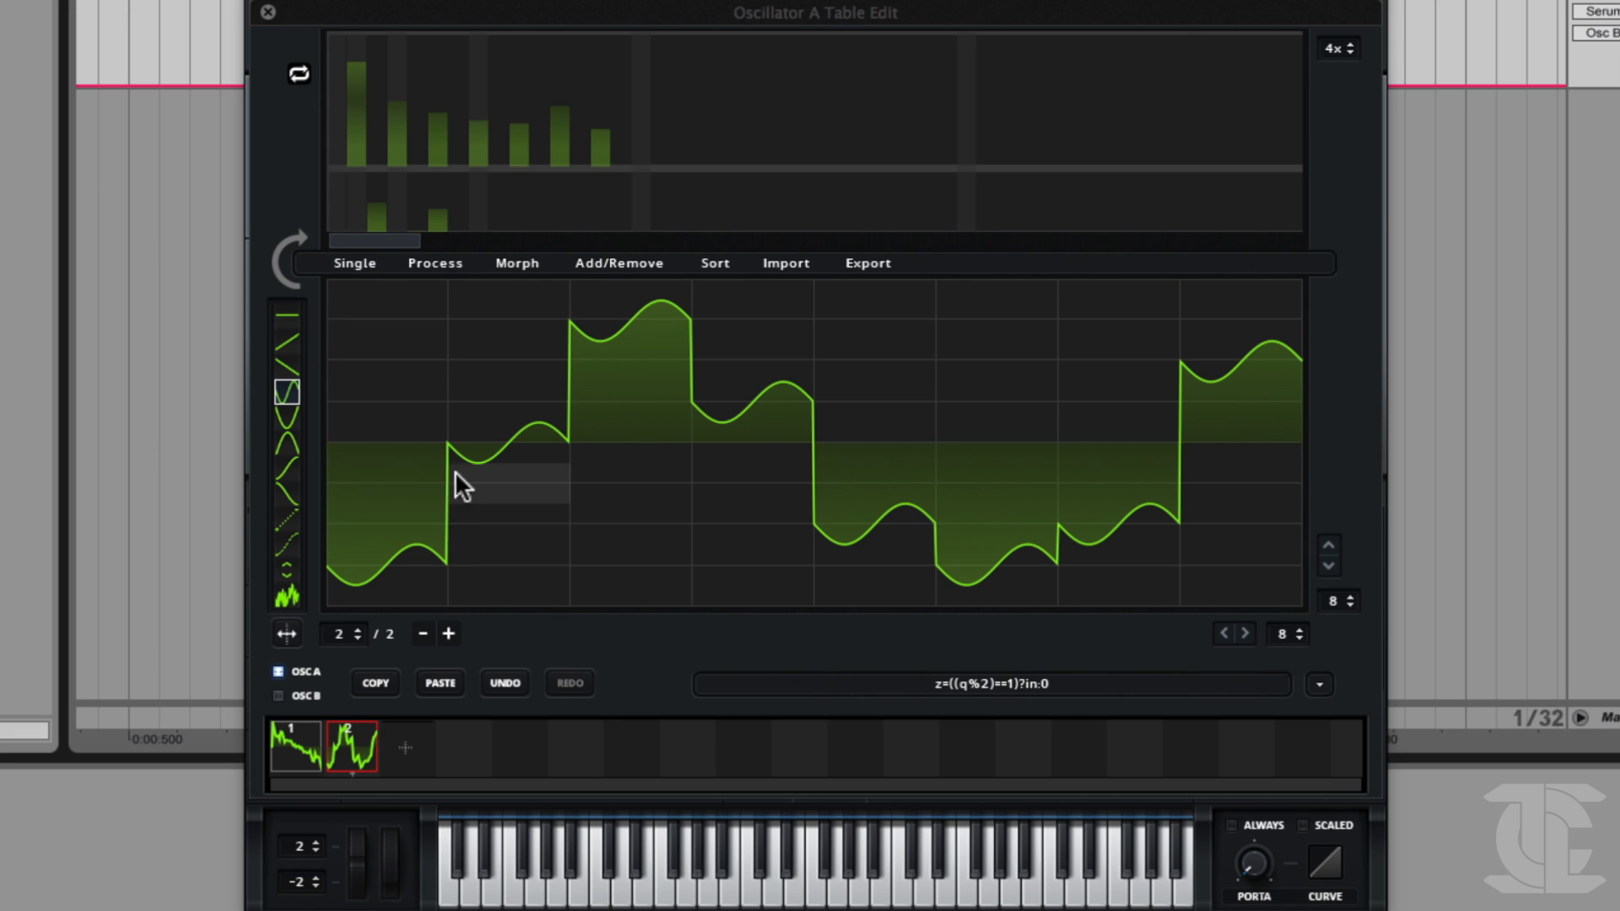
{"action": "left_click", "coordinate": [286, 261]}
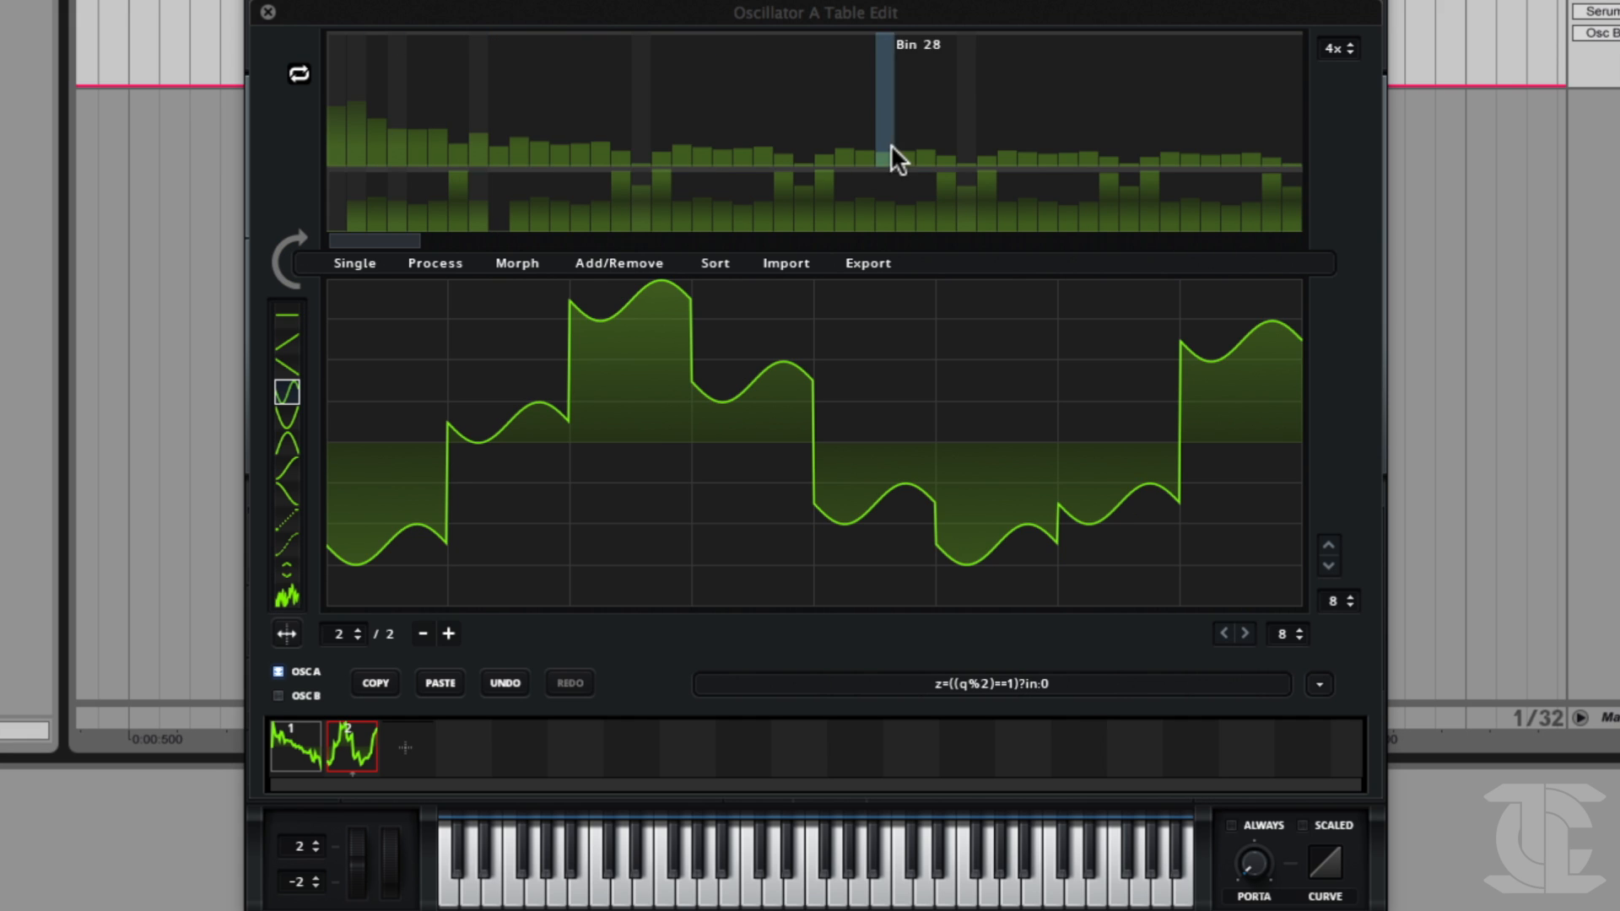
Clear the high-frequency FFT magnitudes of frame 2 from bin 32 to the end, followed by everything from bin 16 up.
{"action": "right_click", "coordinate": [971, 95]}
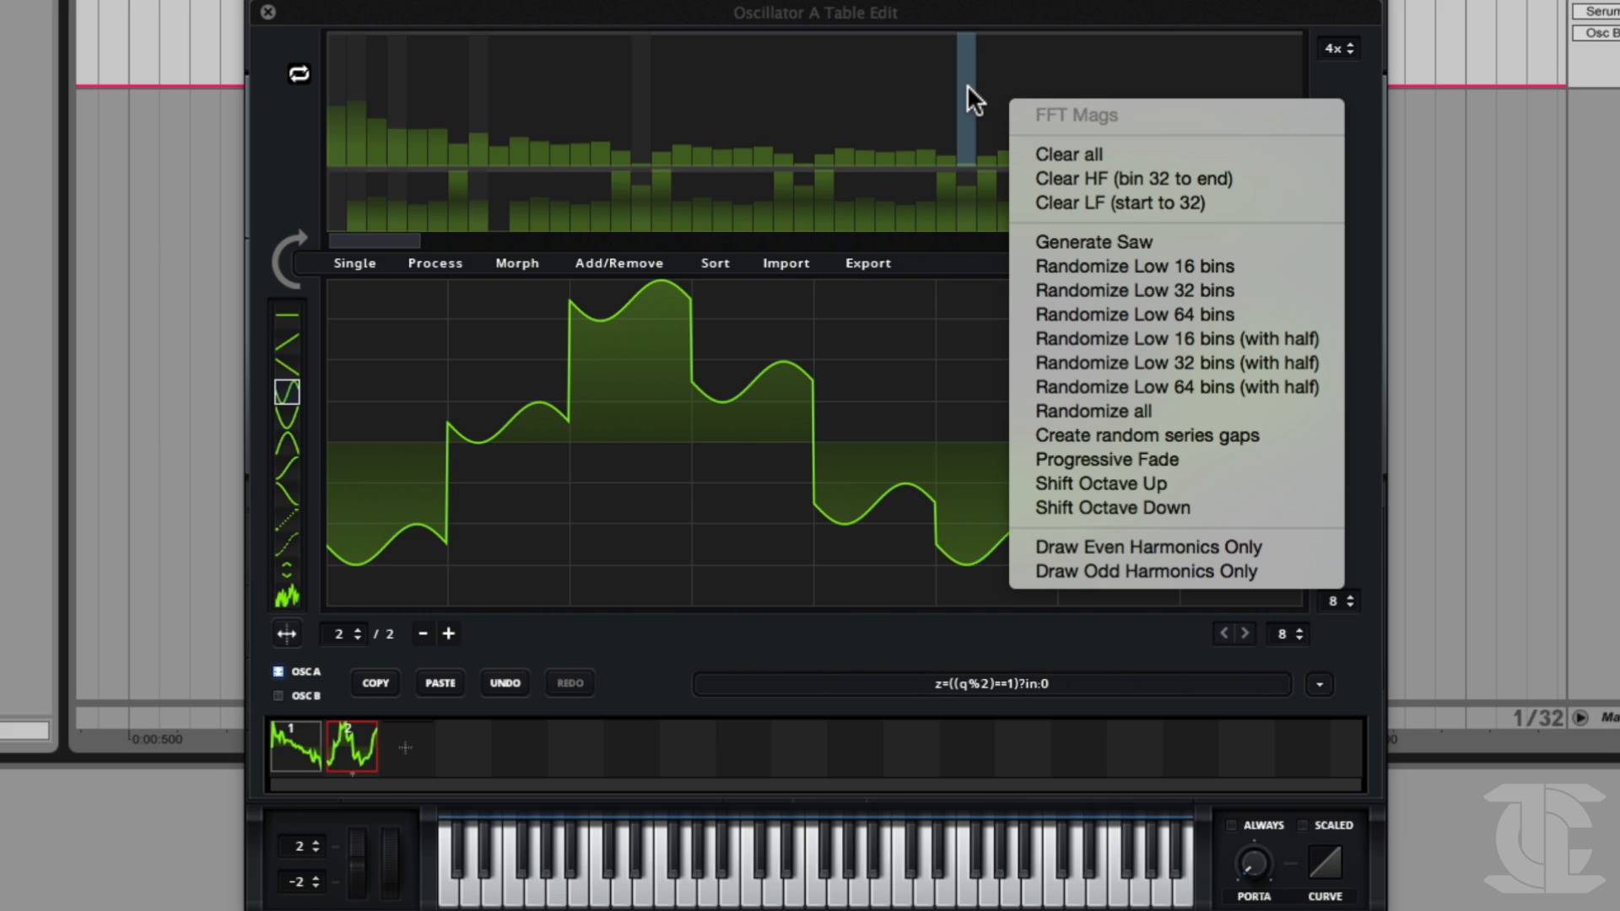
{"action": "left_click", "coordinate": [1077, 173]}
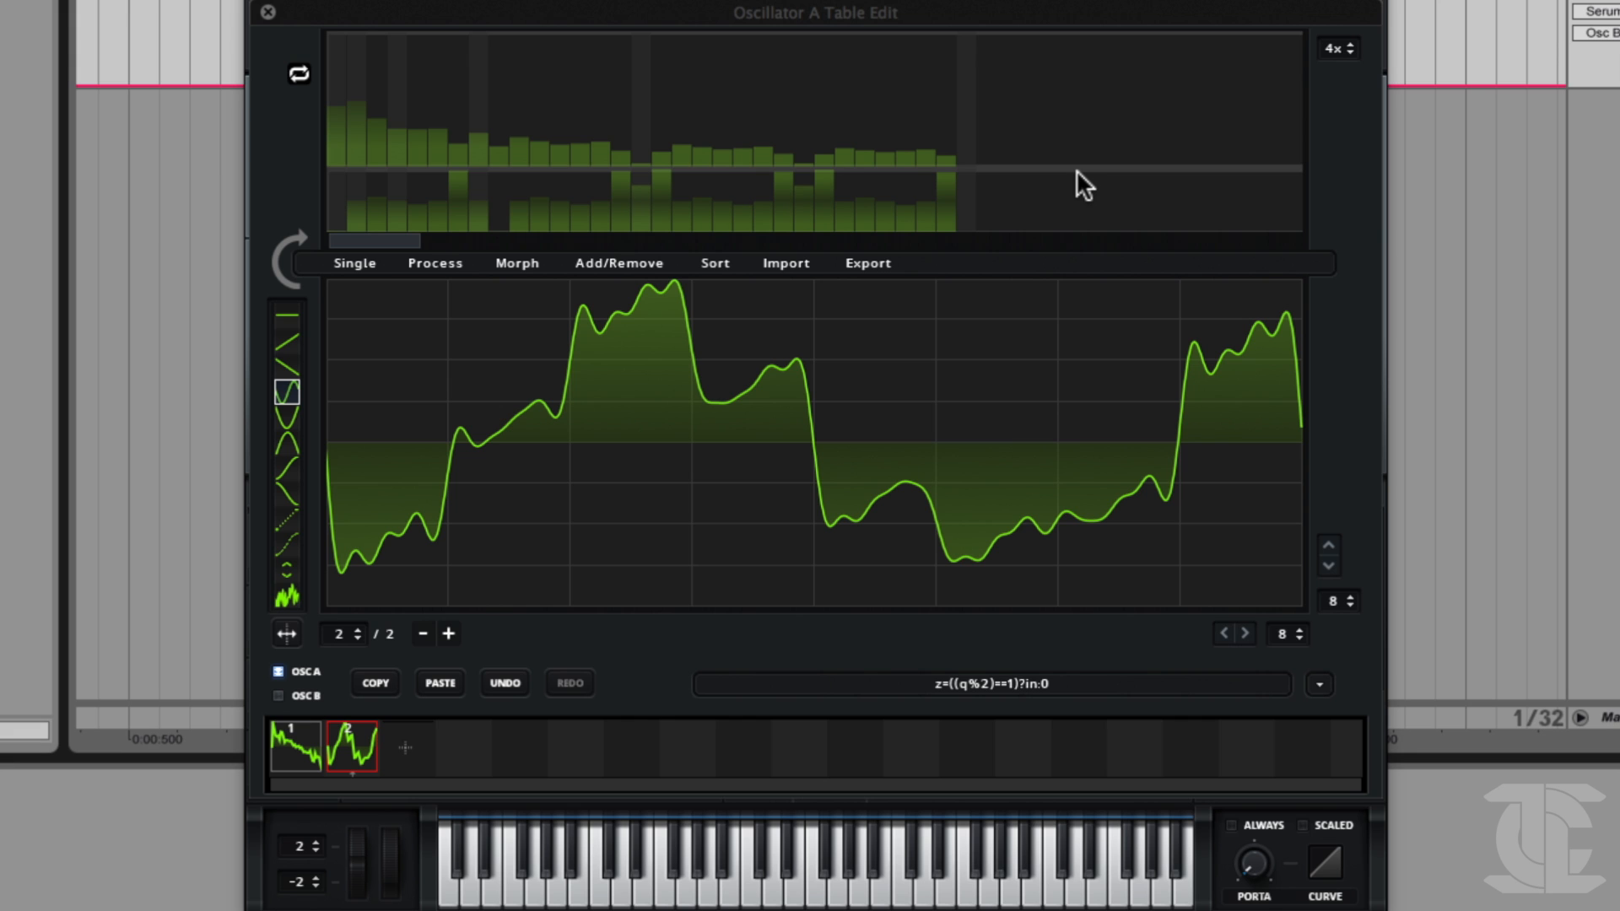
{"action": "right_click", "coordinate": [645, 105]}
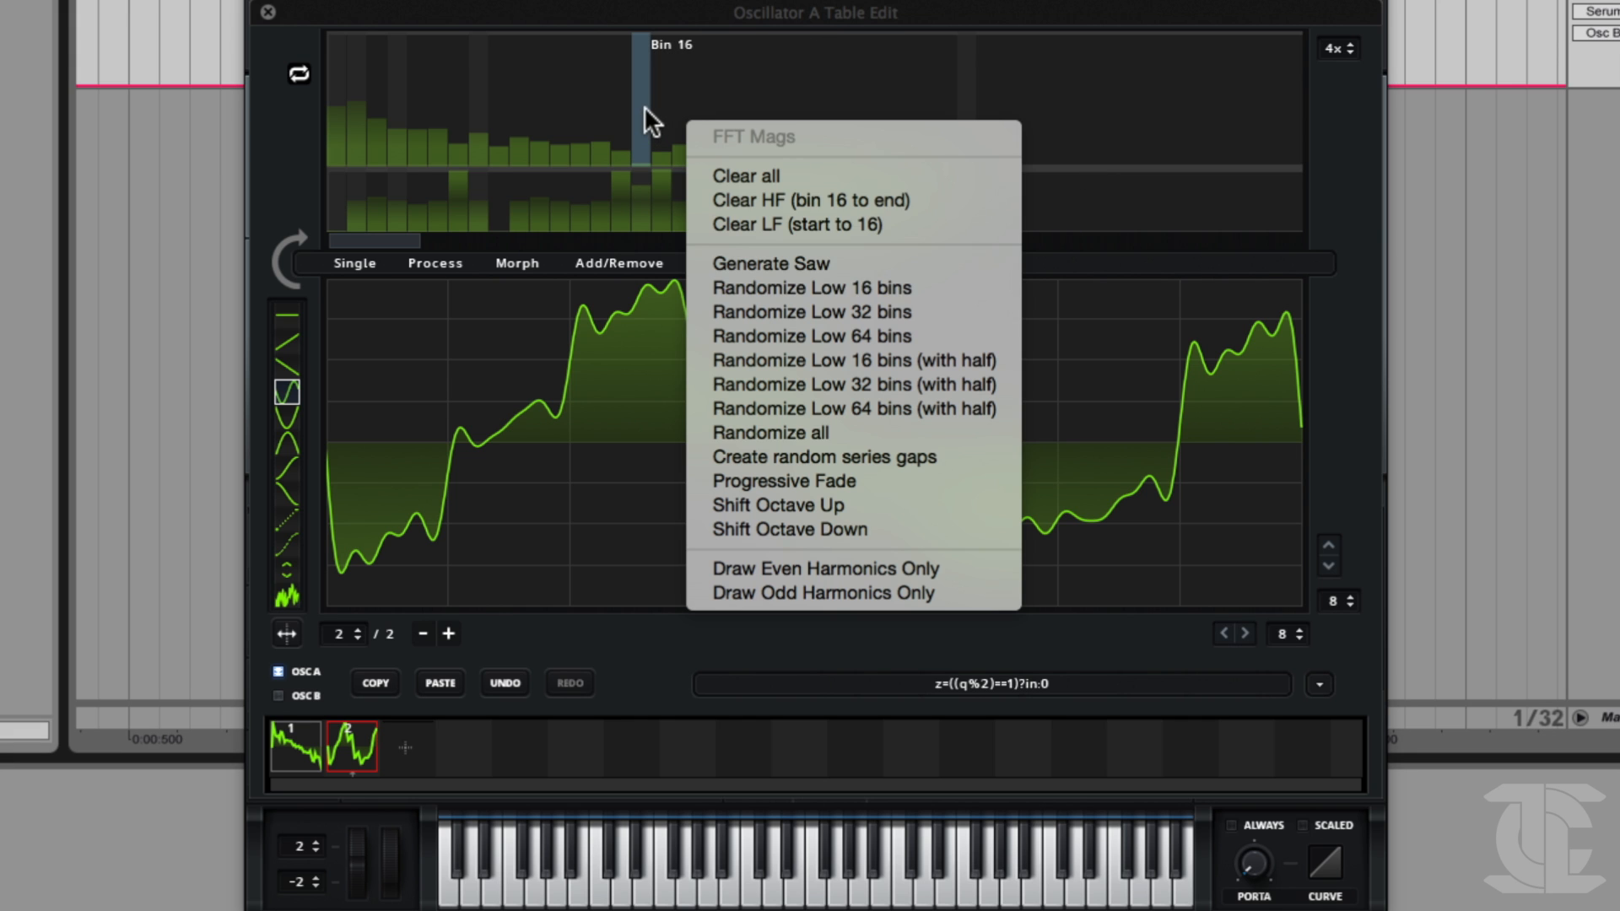
{"action": "left_click", "coordinate": [726, 207]}
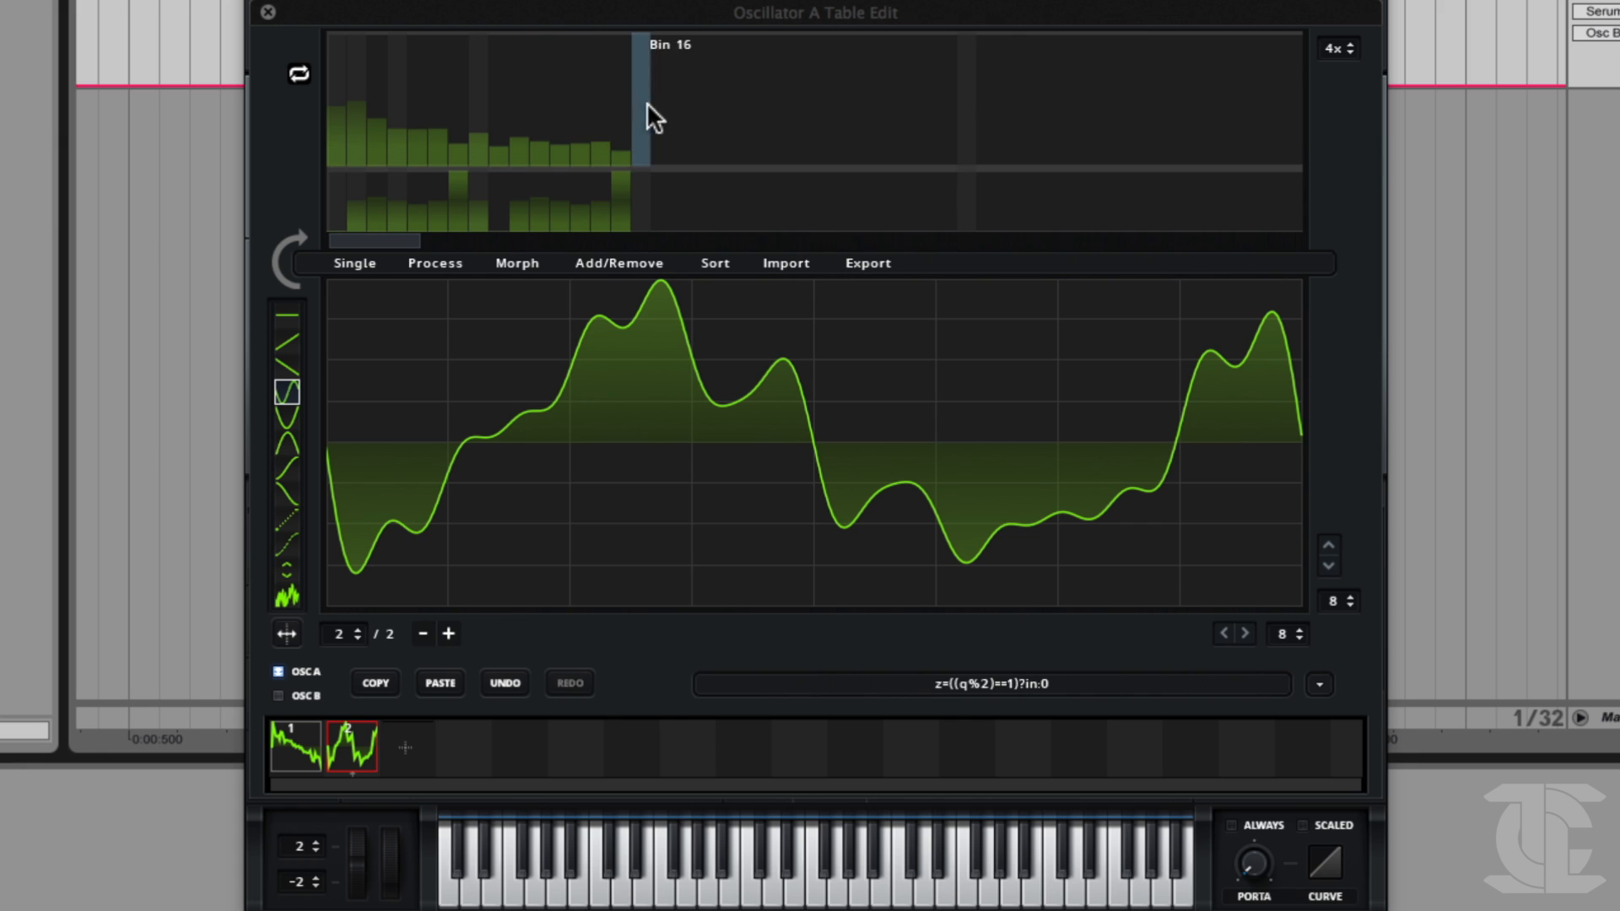
Remove the remaining FFT magnitudes of frame 2 from bin 1 through bin 15.
{"action": "left_click_drag", "start_coordinate": [341, 124], "coordinate": [333, 158]}
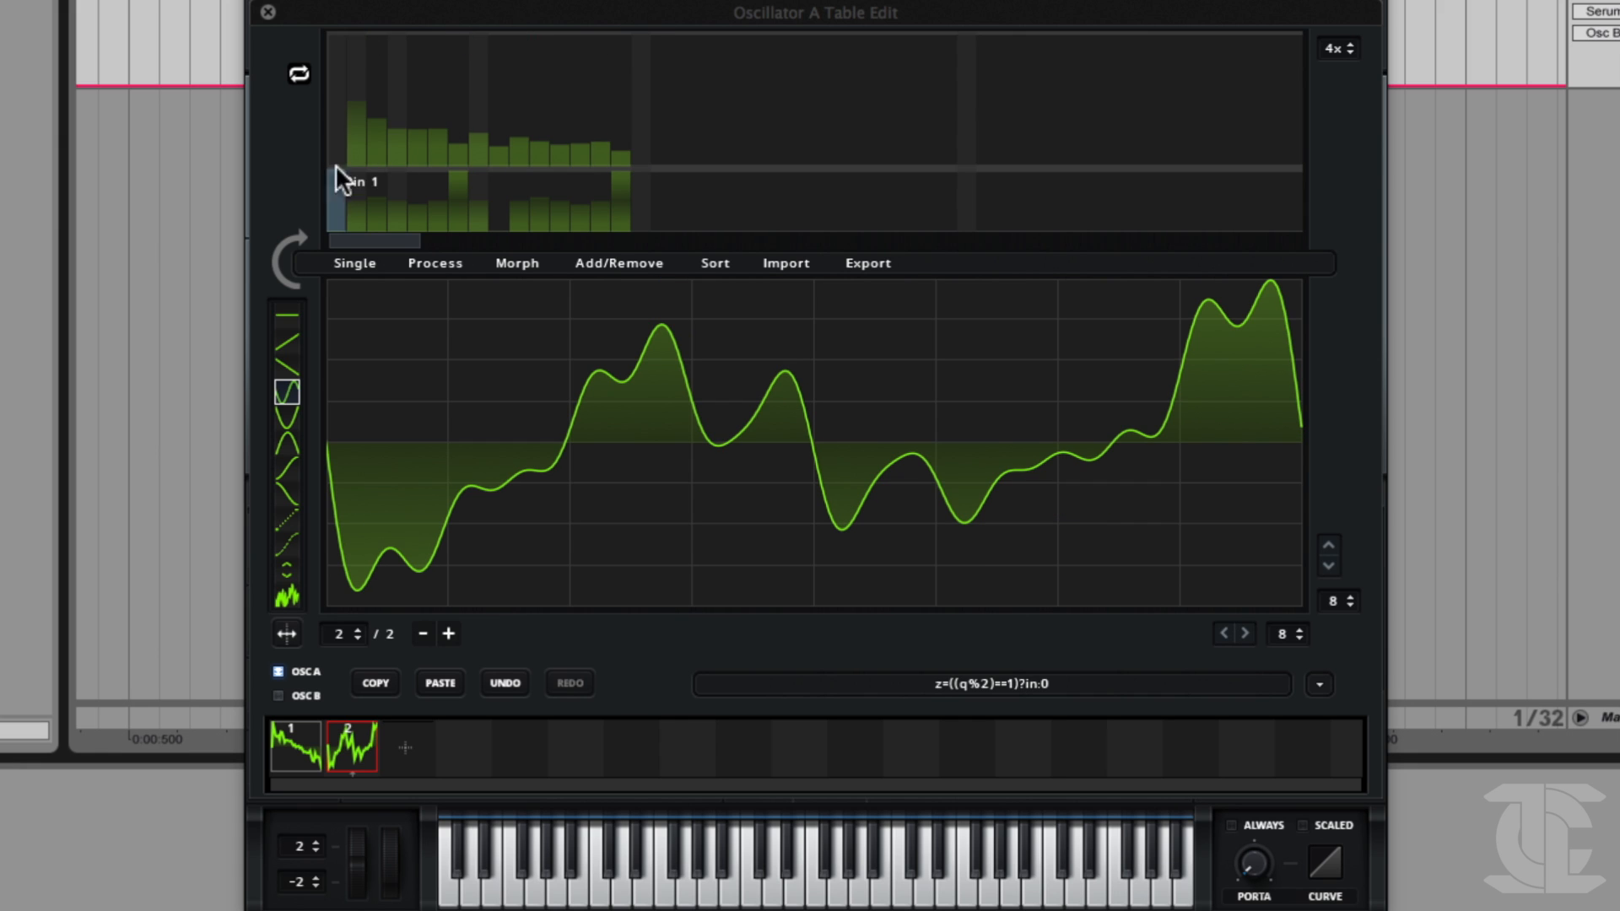
{"action": "right_click", "coordinate": [354, 145]}
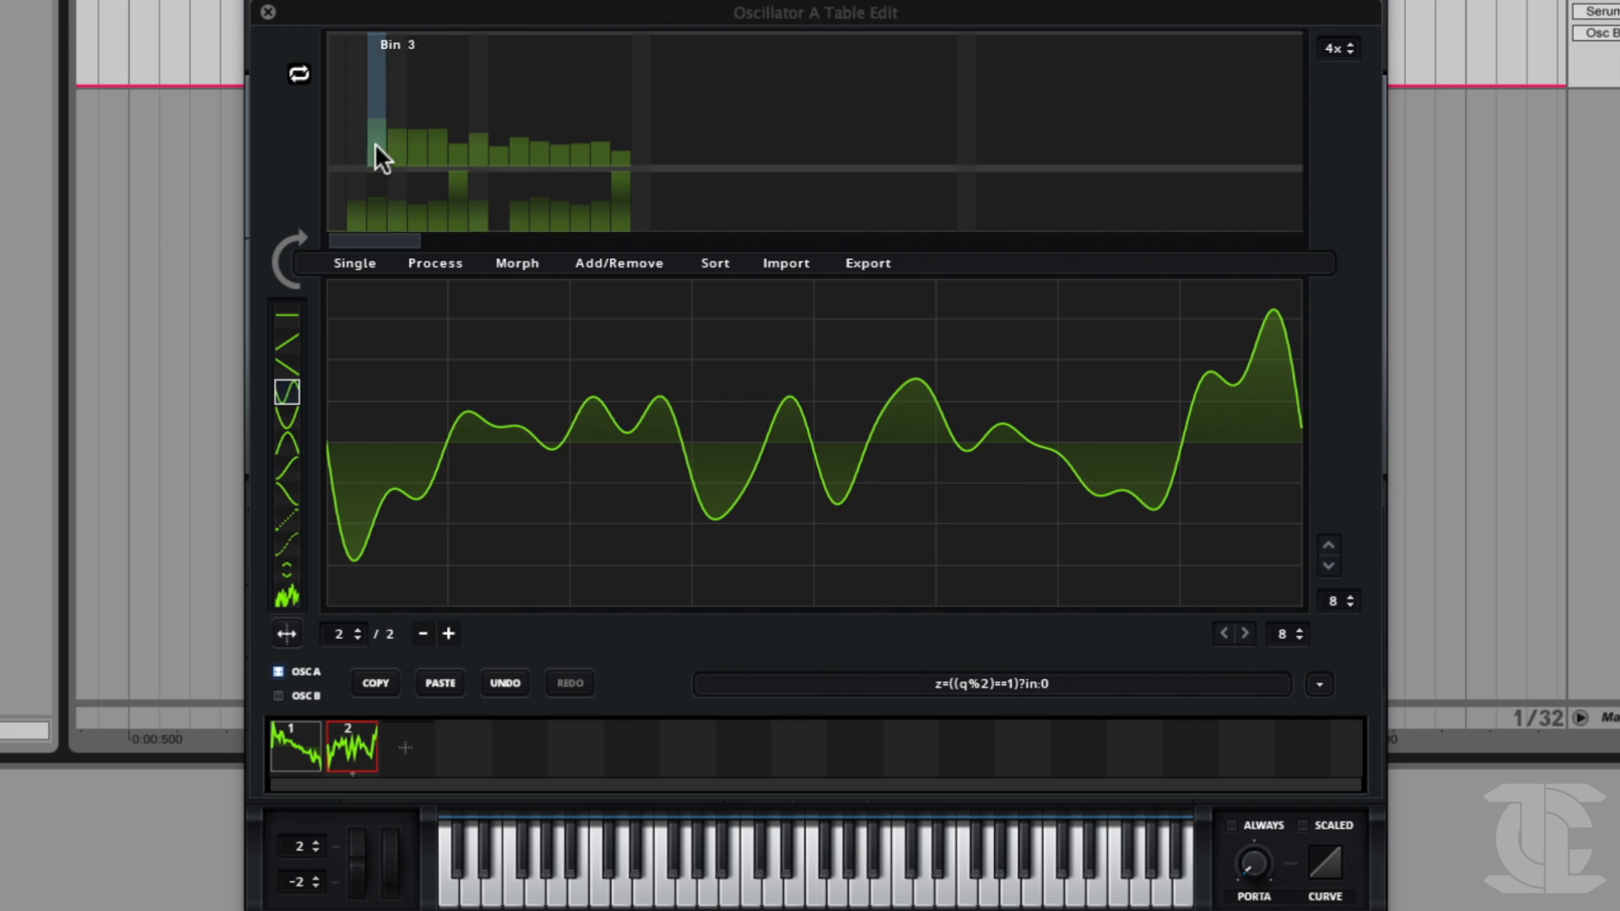
{"action": "right_click", "coordinate": [377, 152]}
{"action": "right_click", "coordinate": [416, 80]}
{"action": "right_click", "coordinate": [436, 110]}
{"action": "left_click_drag", "start_coordinate": [407, 150], "coordinate": [621, 155]}
Try isolated levels on FFT bins 8, 11 and 12 and remove them again.
{"action": "left_click_drag", "start_coordinate": [562, 84], "coordinate": [540, 76]}
{"action": "left_click", "coordinate": [479, 96]}
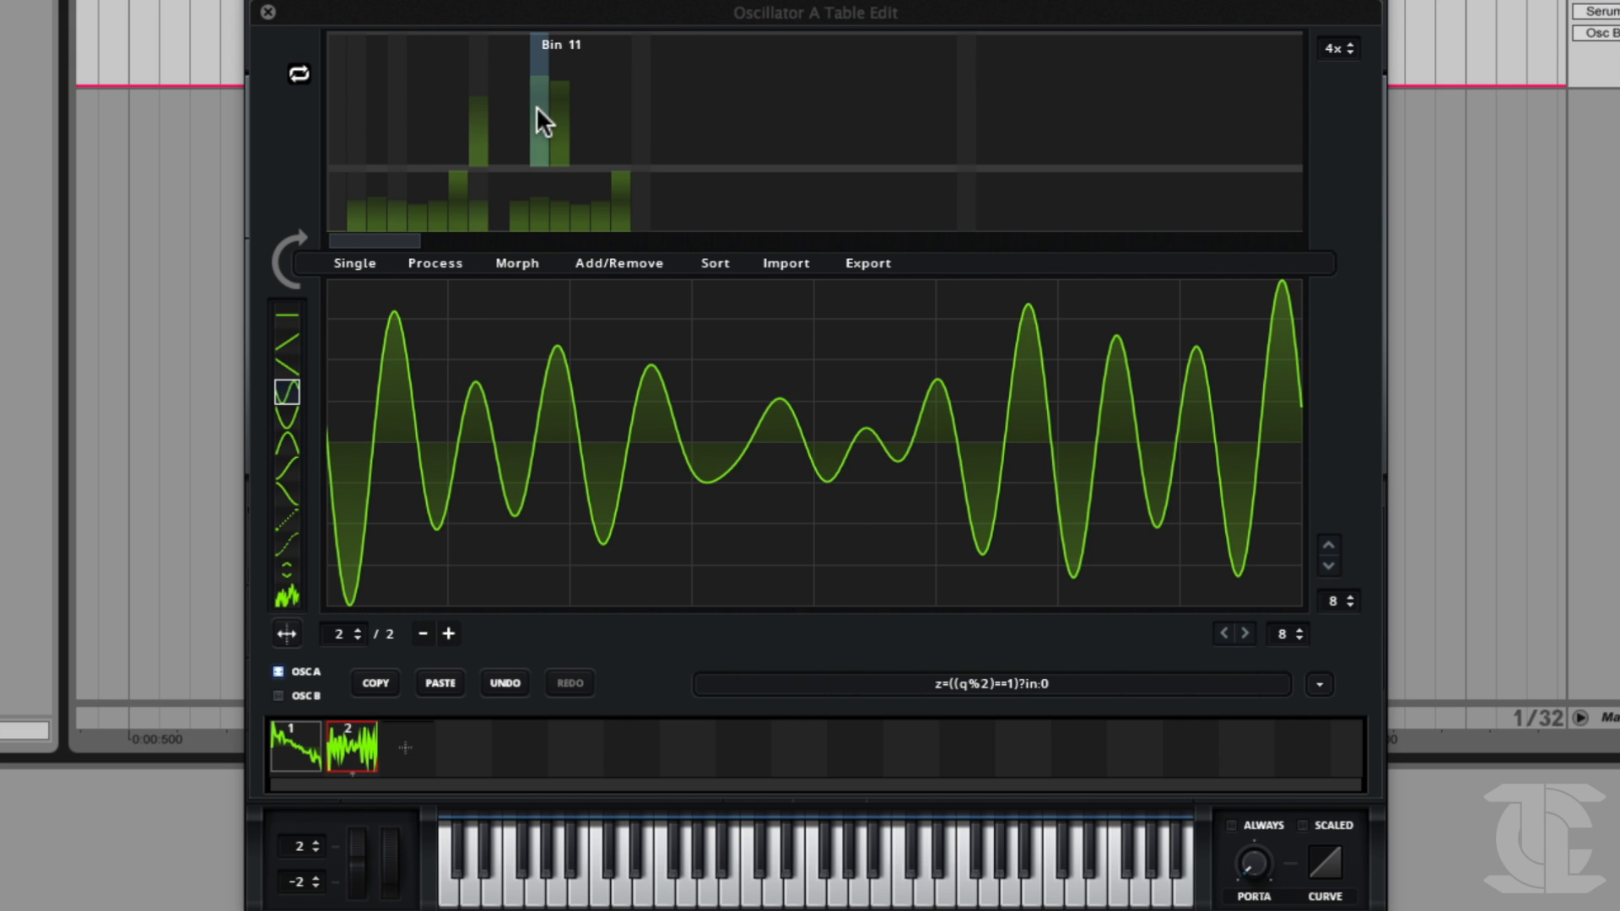
{"action": "right_click", "coordinate": [549, 148]}
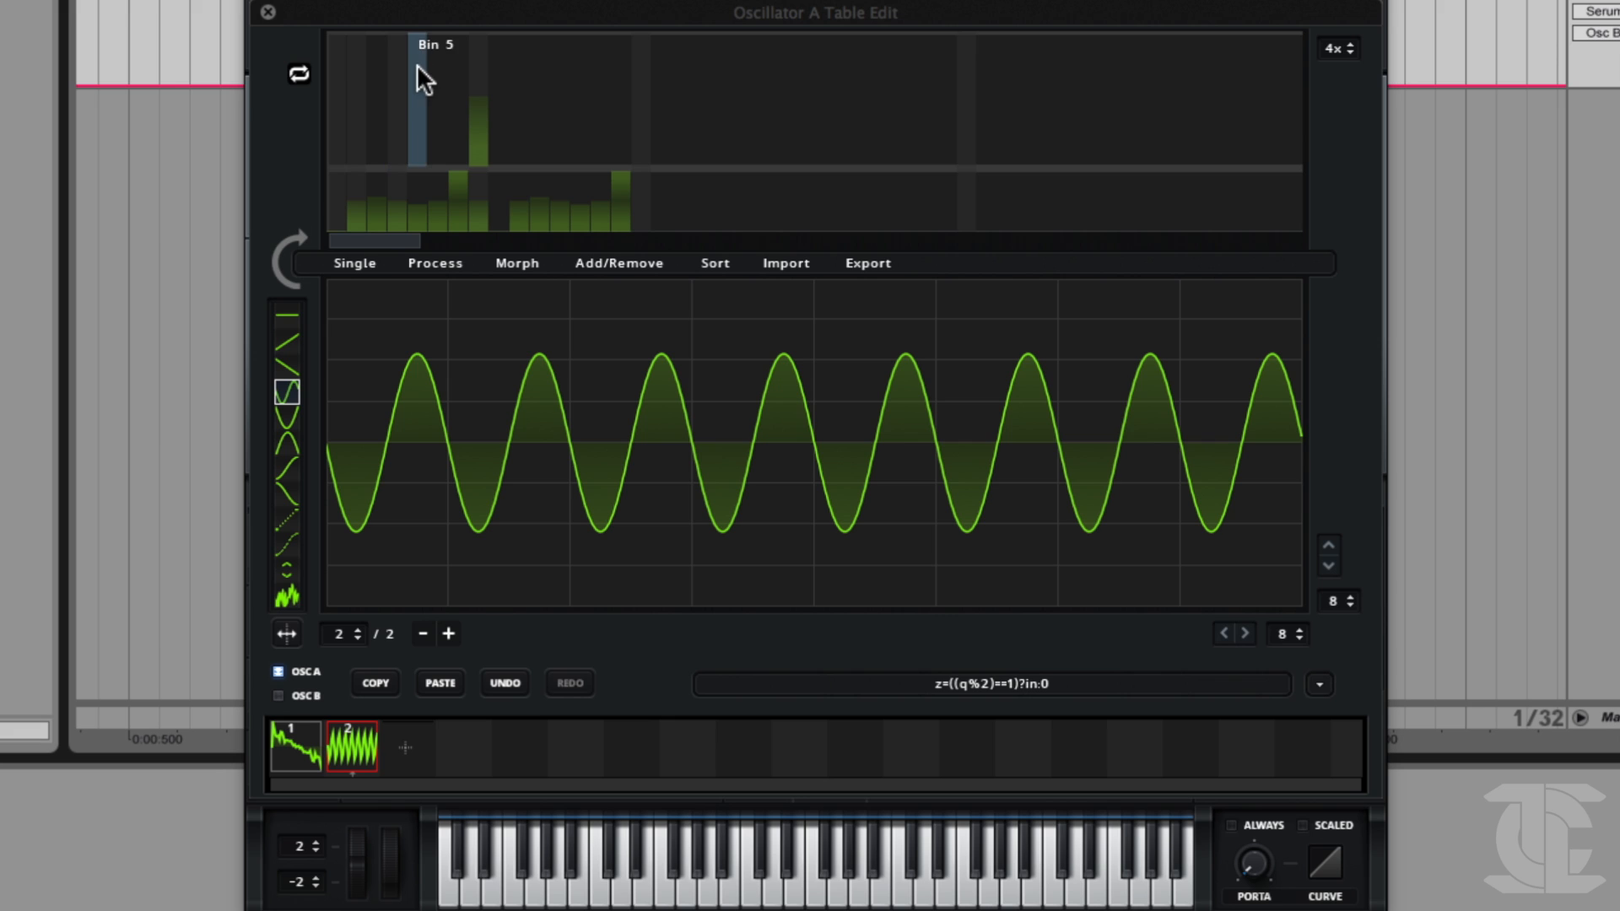
{"action": "left_click_drag", "start_coordinate": [483, 121], "coordinate": [484, 169]}
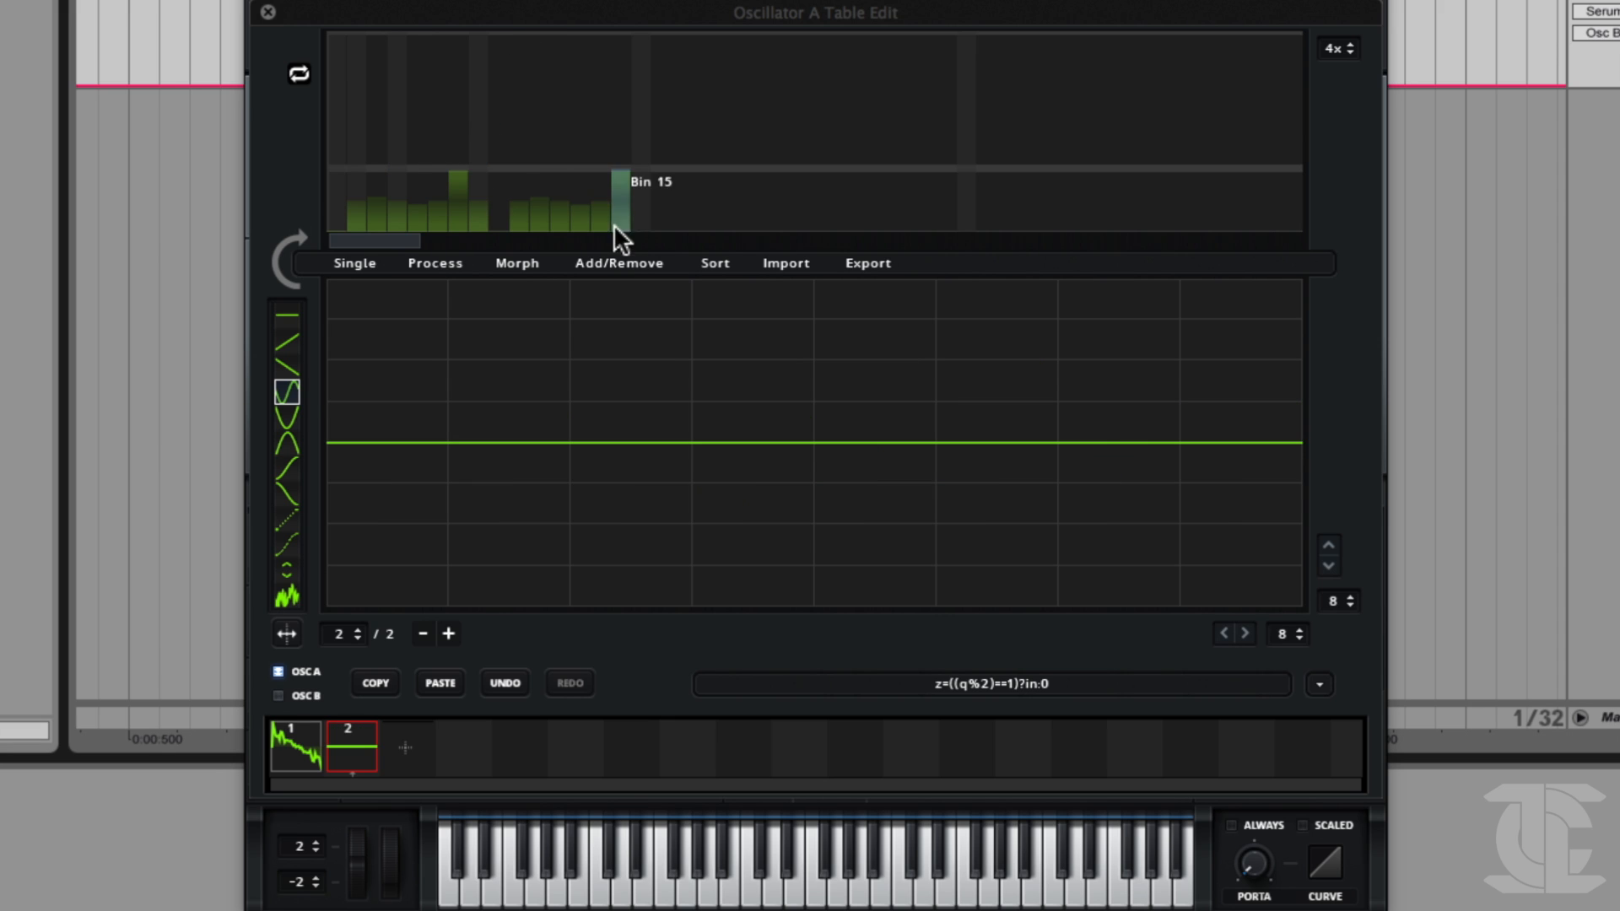
Flatten the phases and build frame 2 from a near-full FFT bin 1, bin 2 at 14% and a slightly higher bin 3.
{"action": "left_click", "coordinate": [336, 54]}
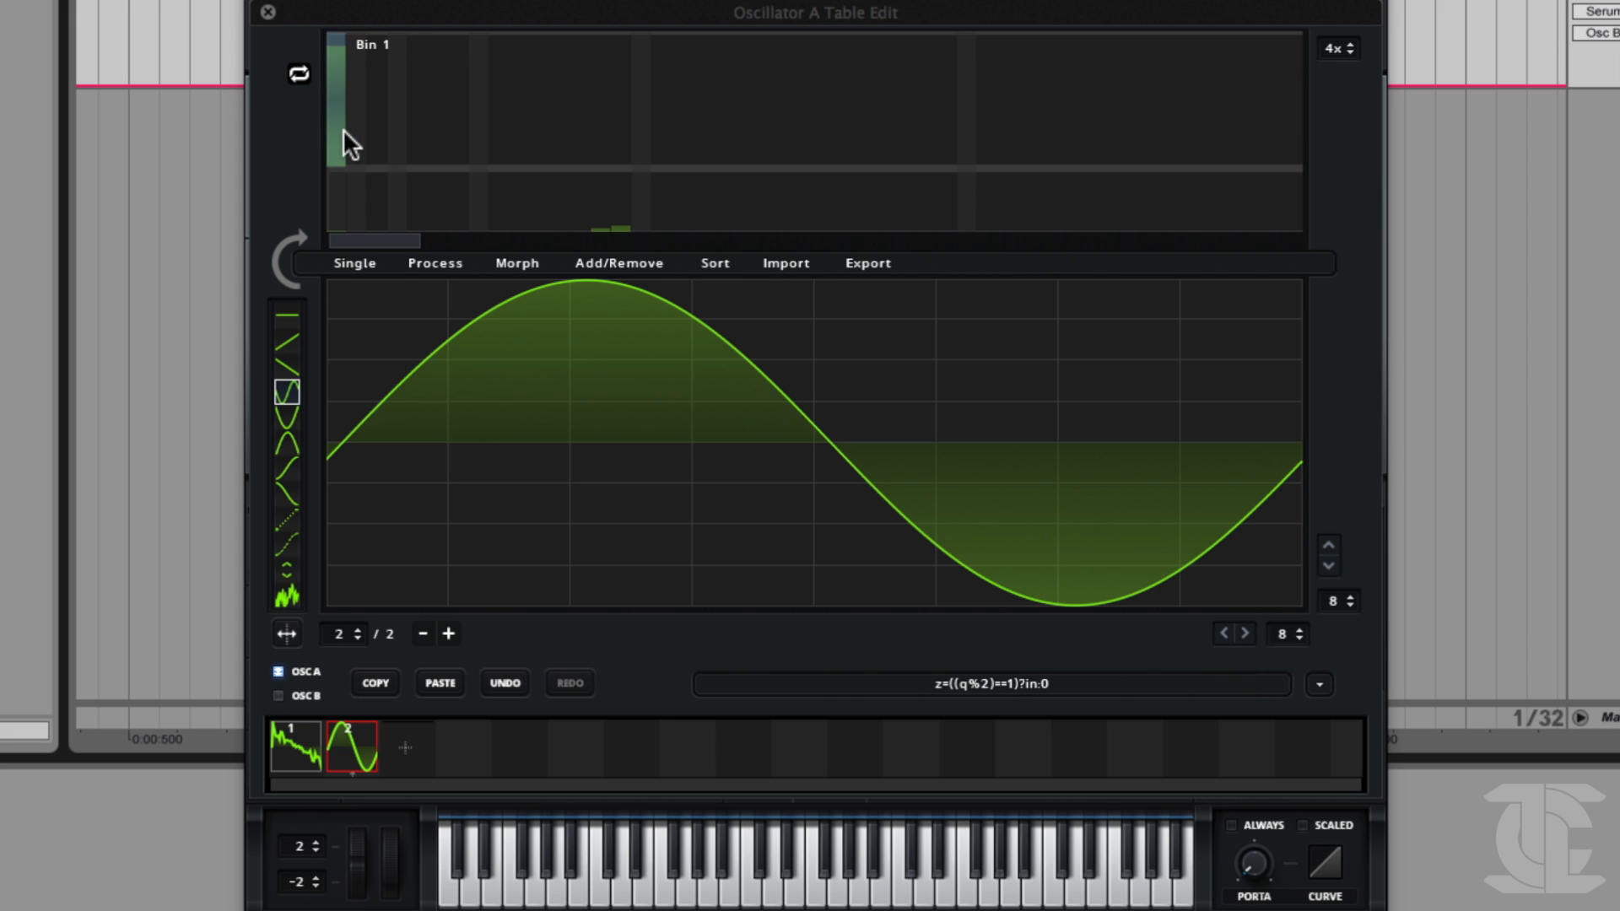
{"action": "left_click", "coordinate": [354, 147]}
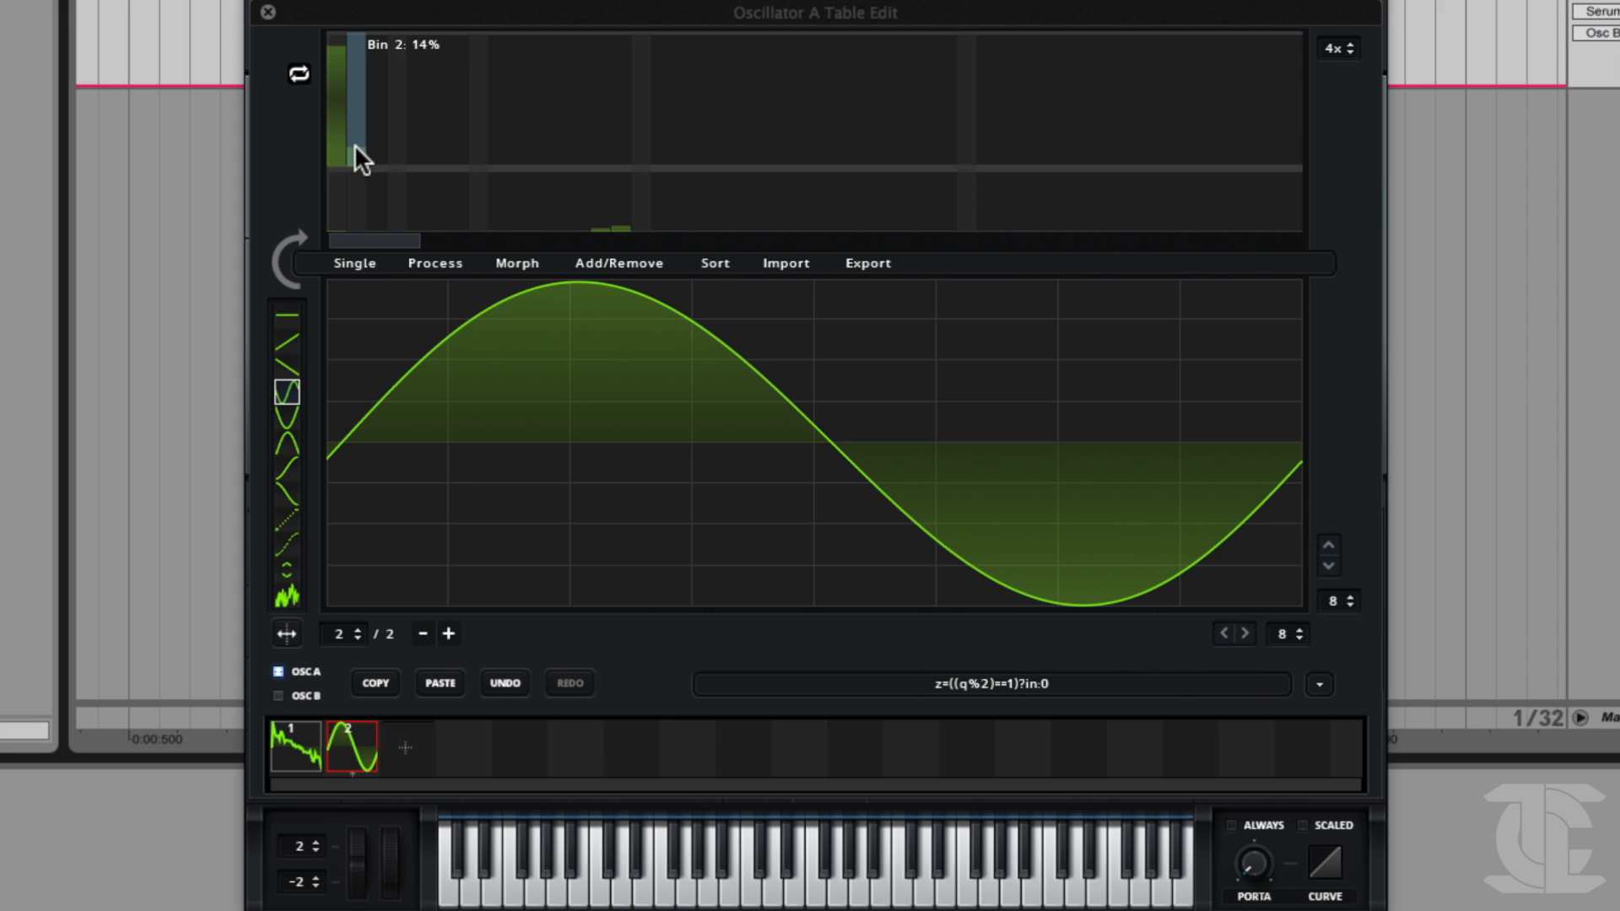
{"action": "left_click_drag", "start_coordinate": [376, 133], "coordinate": [376, 120]}
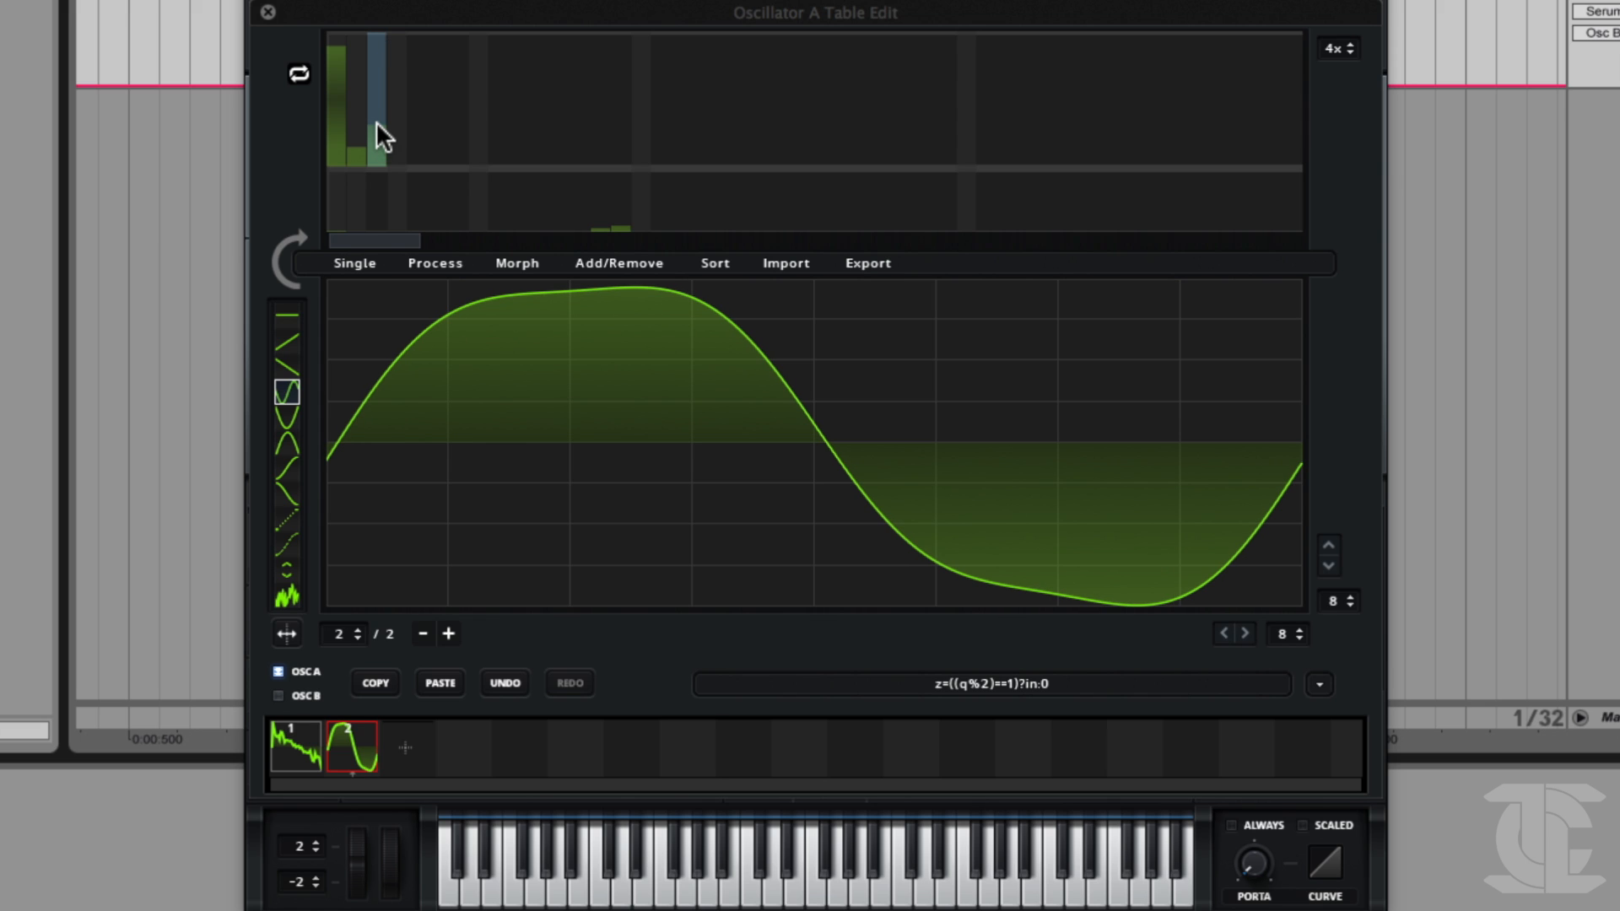